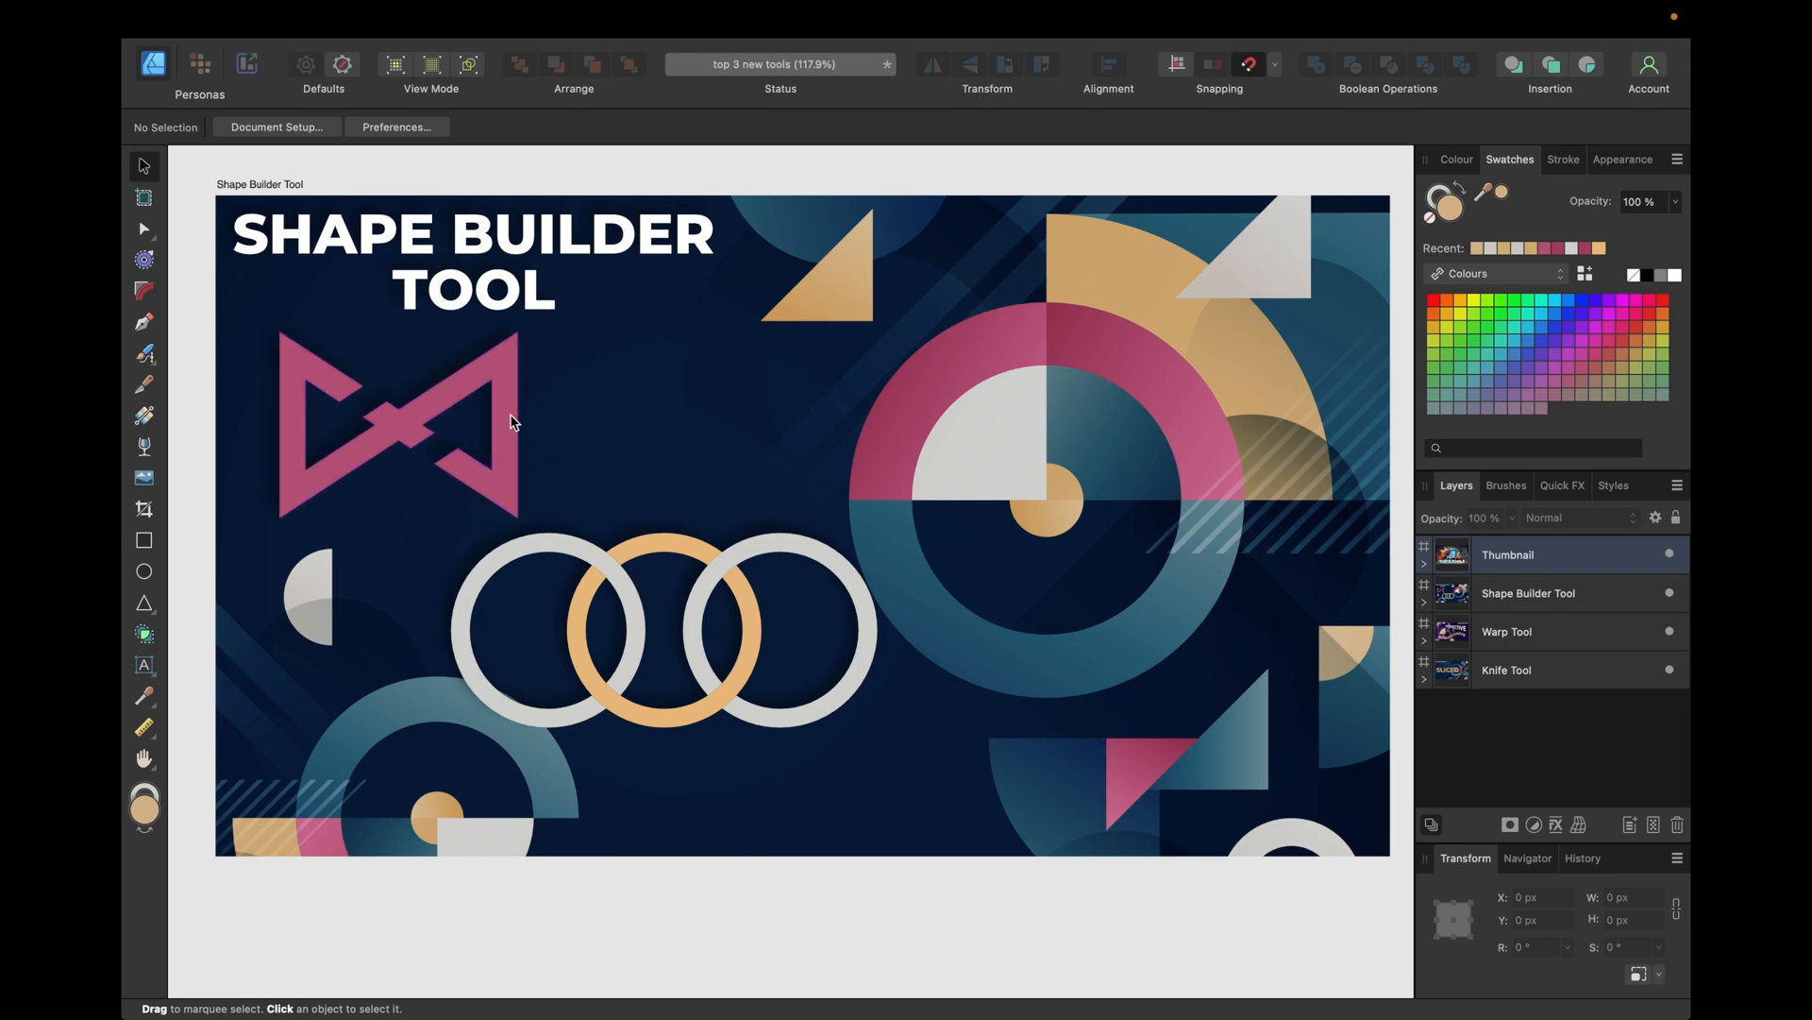
Step: Expand the Shape Builder Tool artboard's layers, hide the pink bow and finished rings, and show the plain orange rings group
left_click(1422, 602)
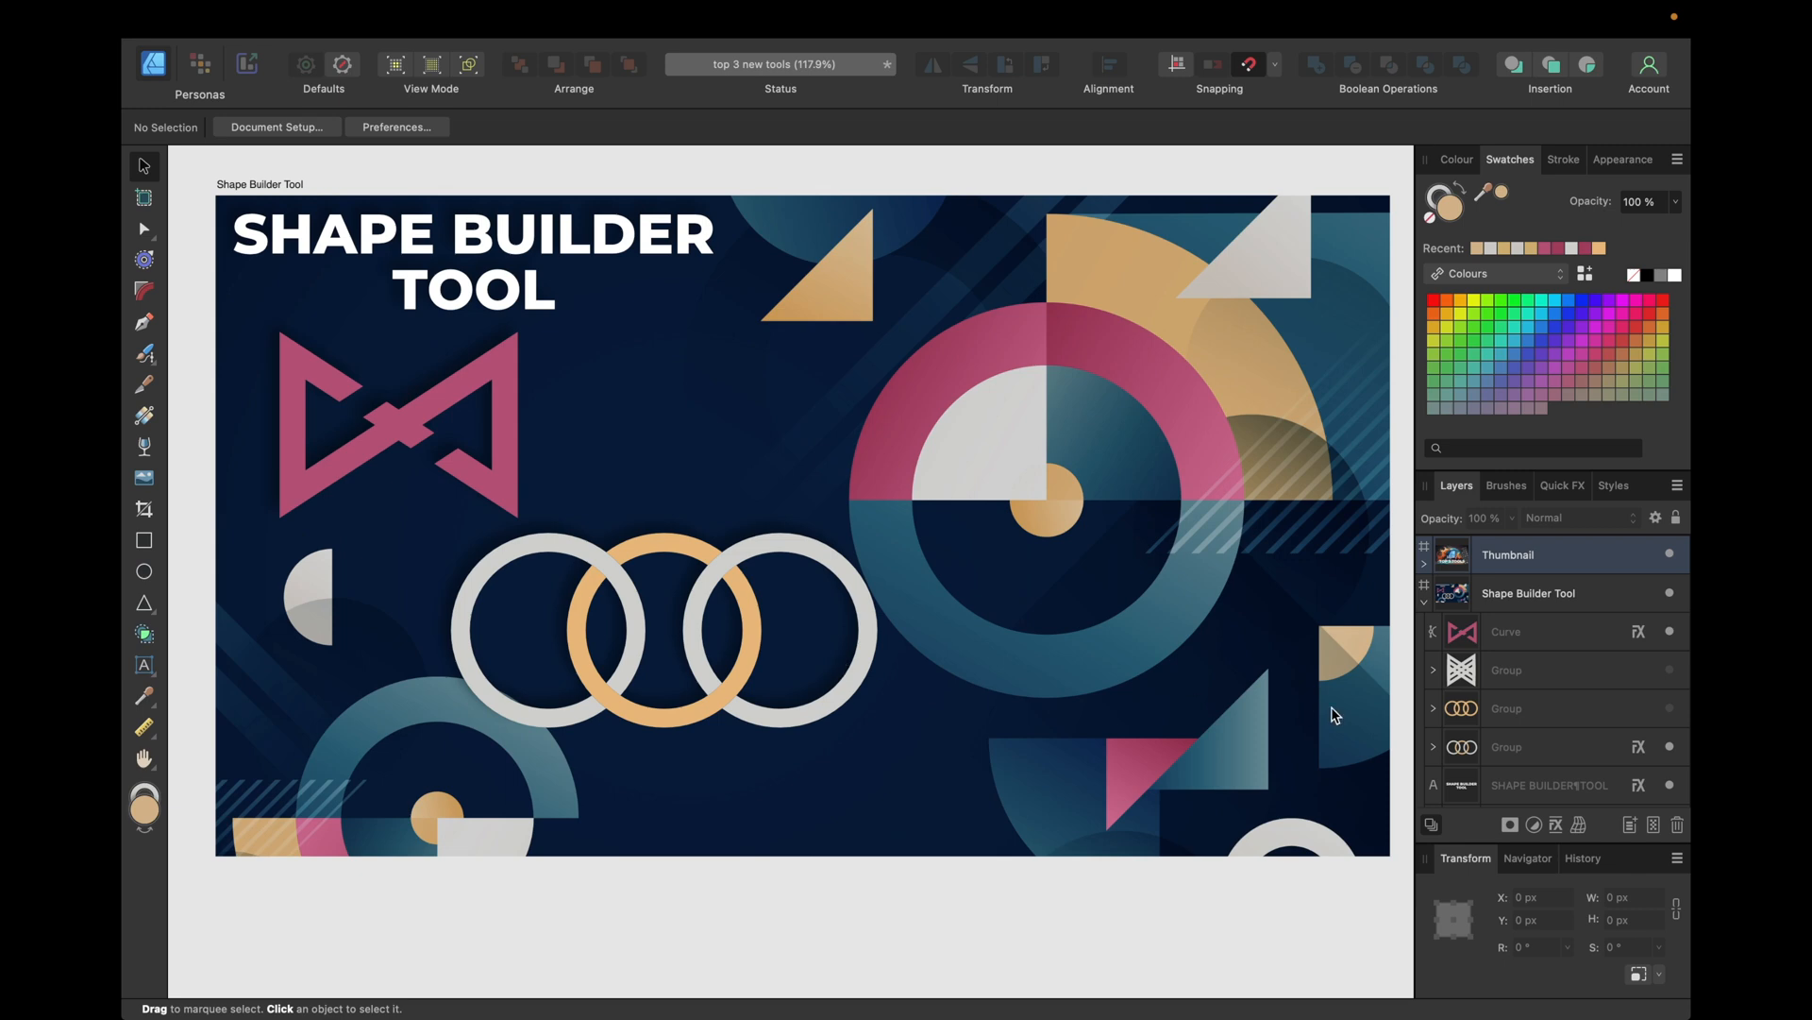
left_click(1670, 631)
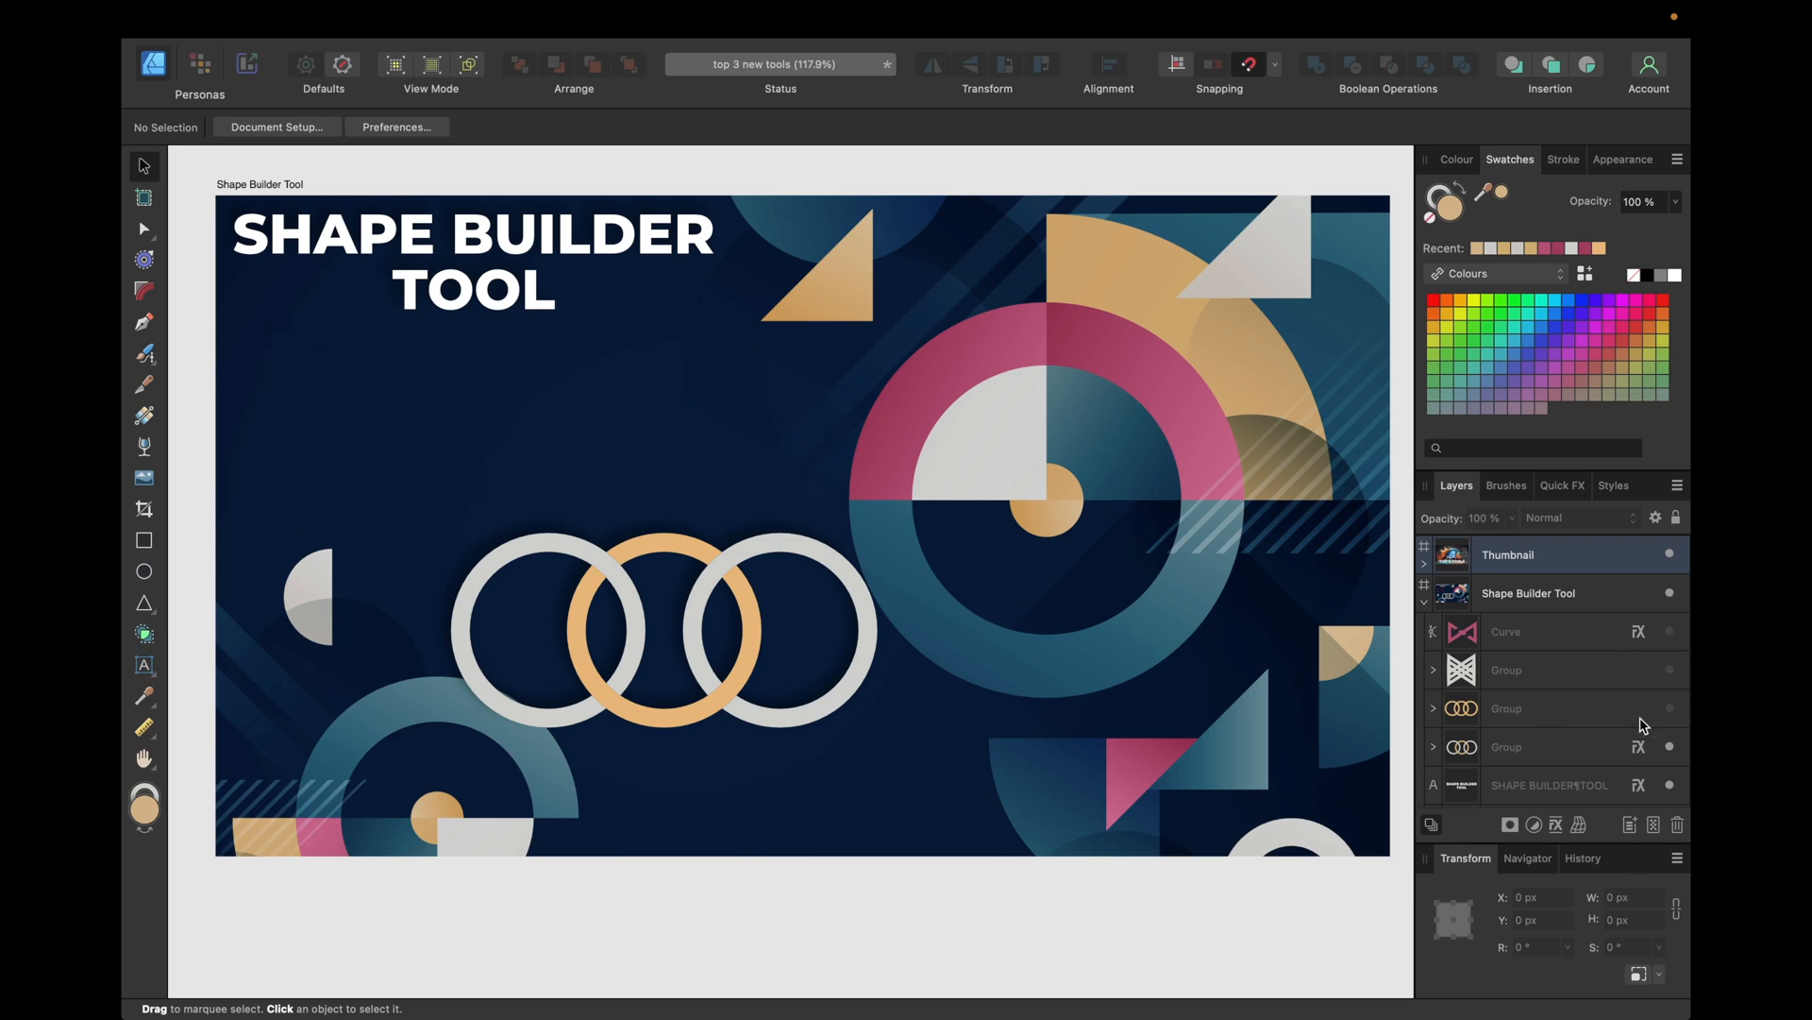
left_click(1670, 745)
left_click(1670, 708)
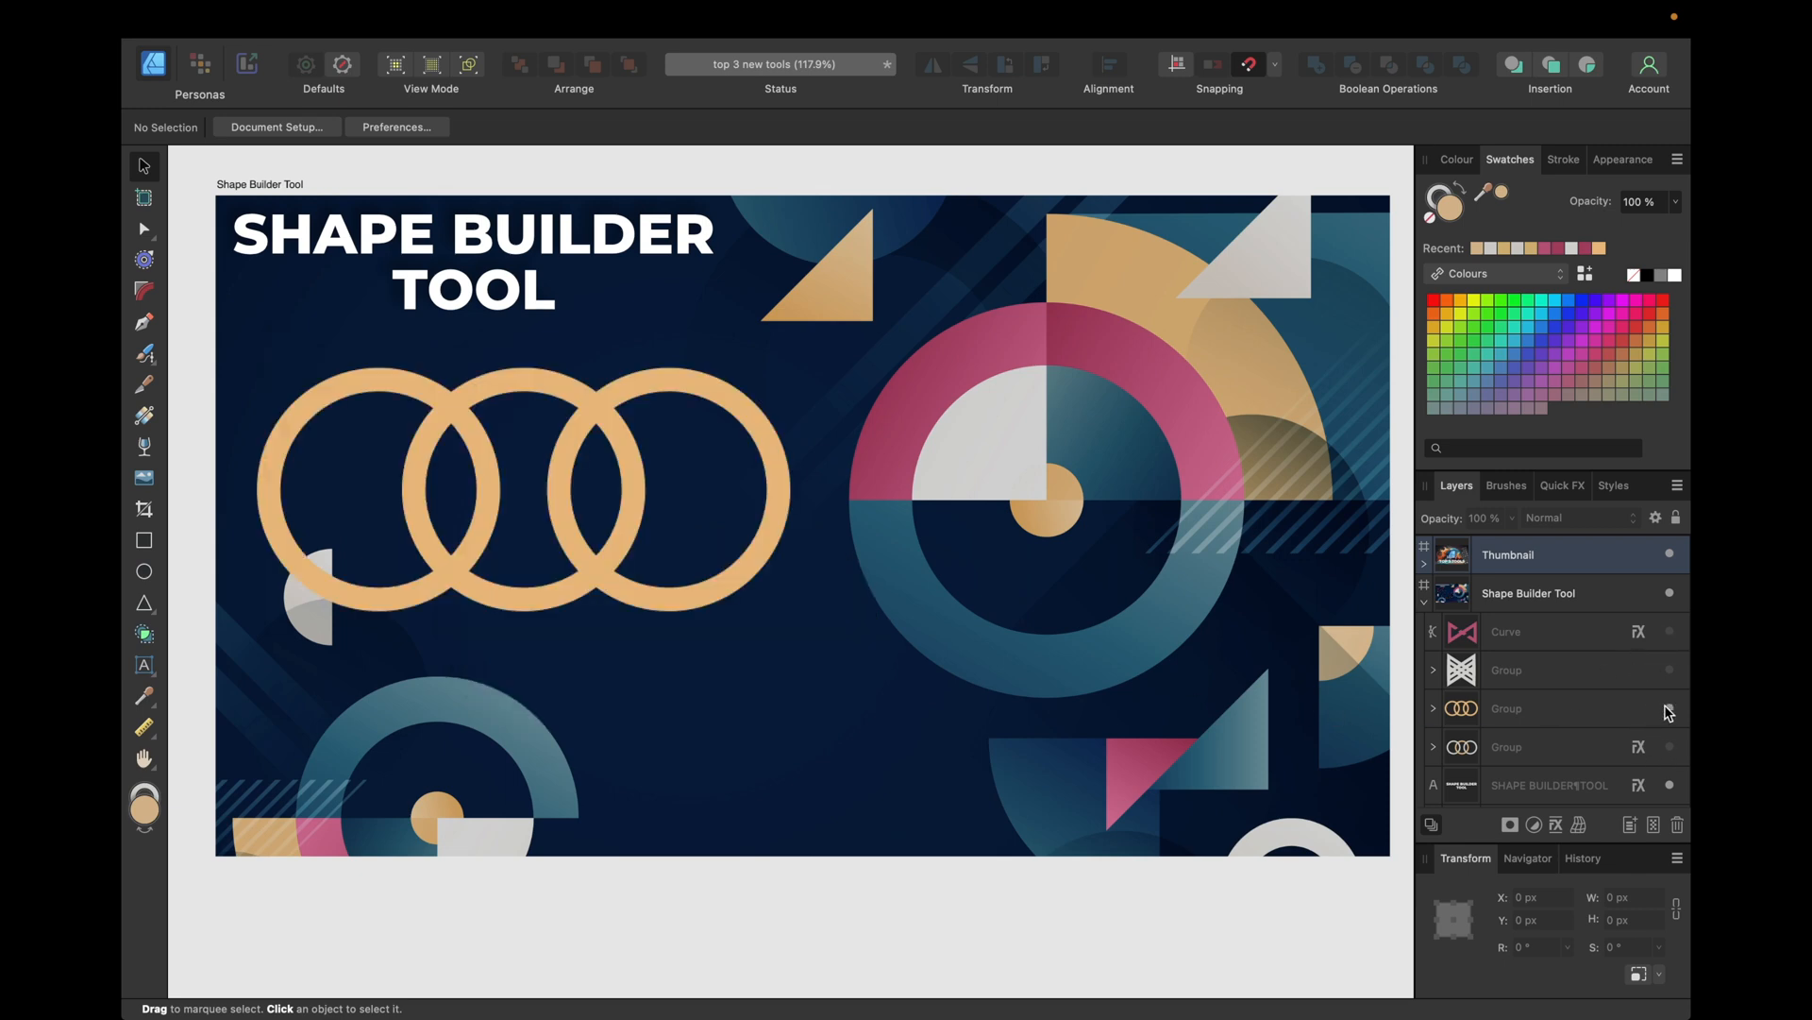
Step: Use the Shape Builder on the orange rings group to merge the split areas along each ring into three interlaced rings
scroll(948, 570, "left", 3)
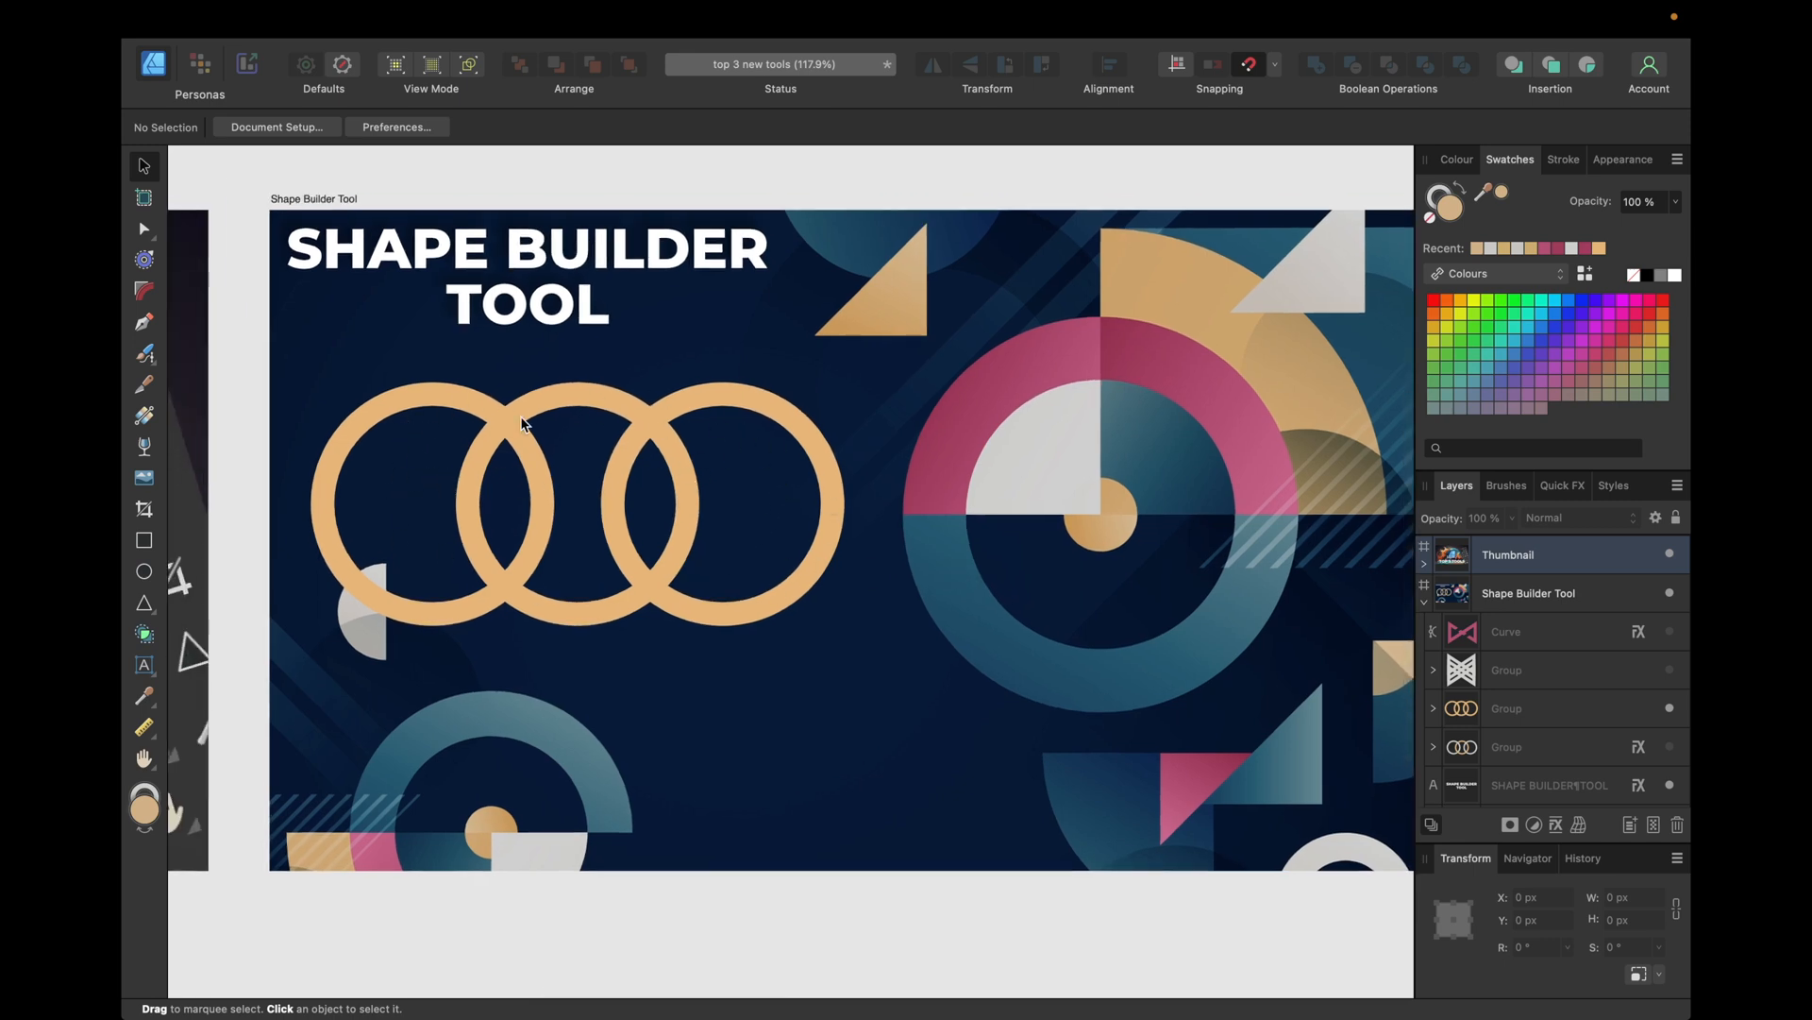
left_click(373, 395)
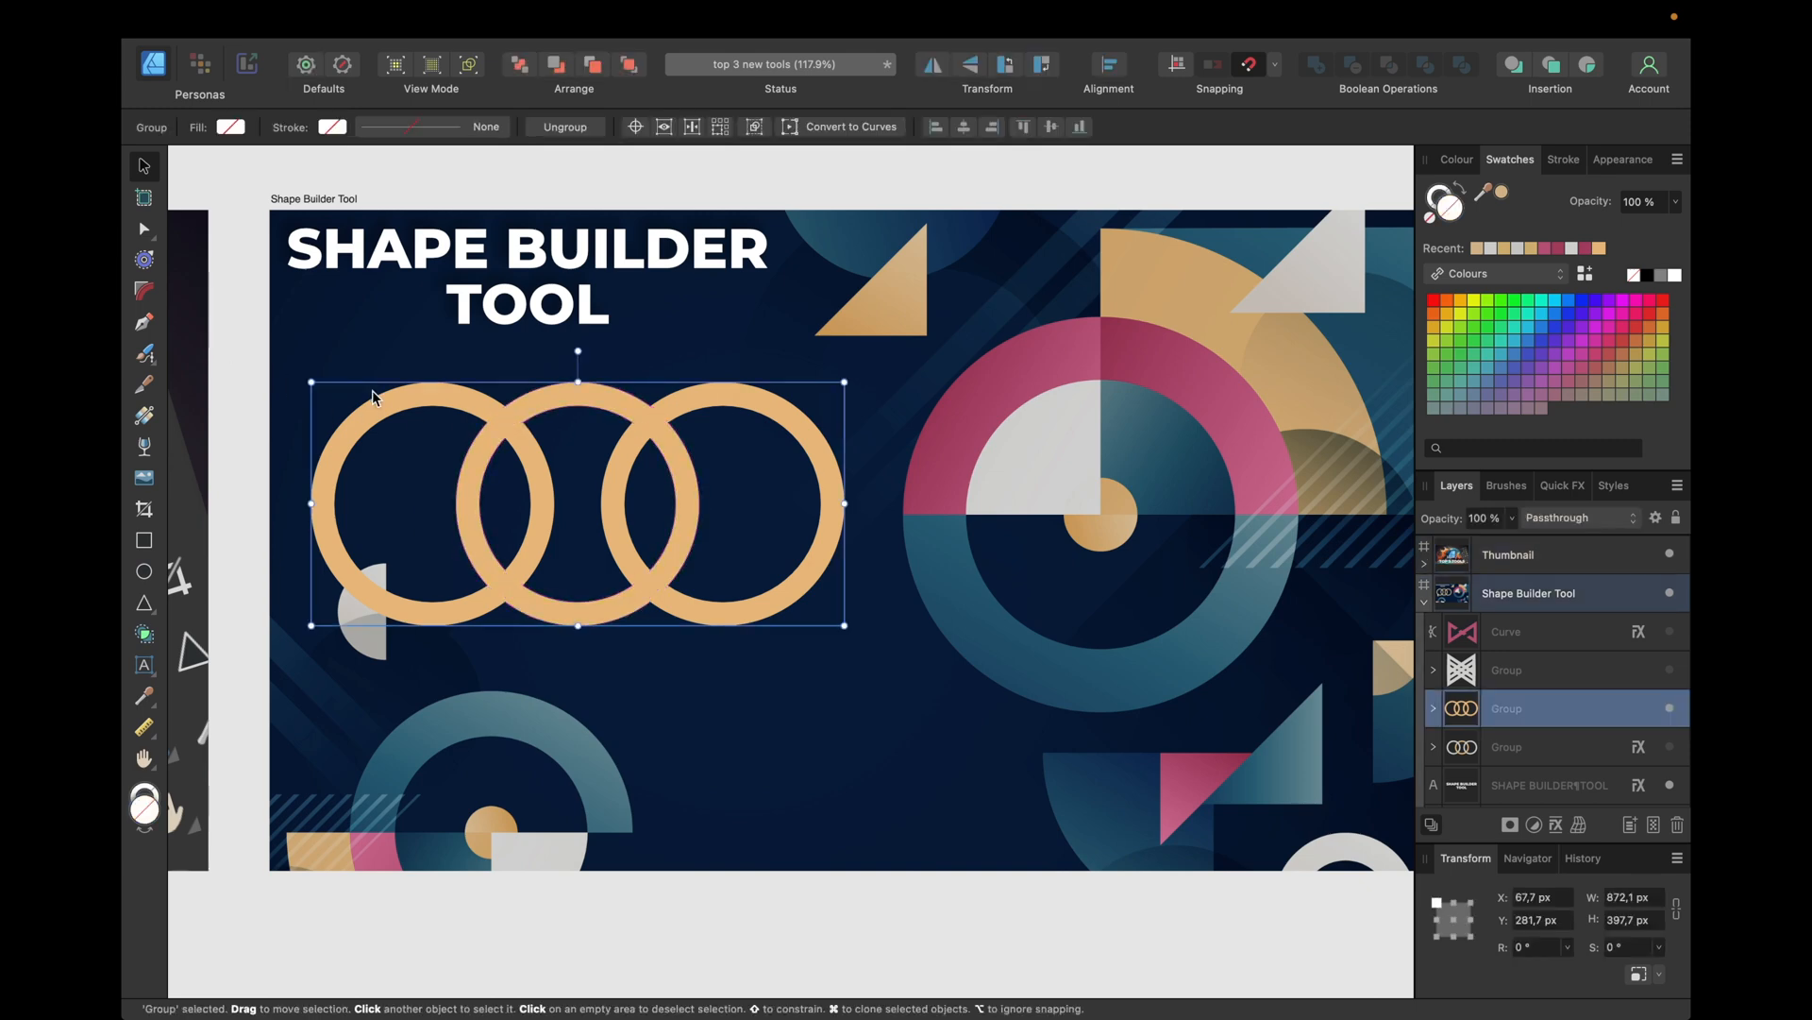
left_click(144, 635)
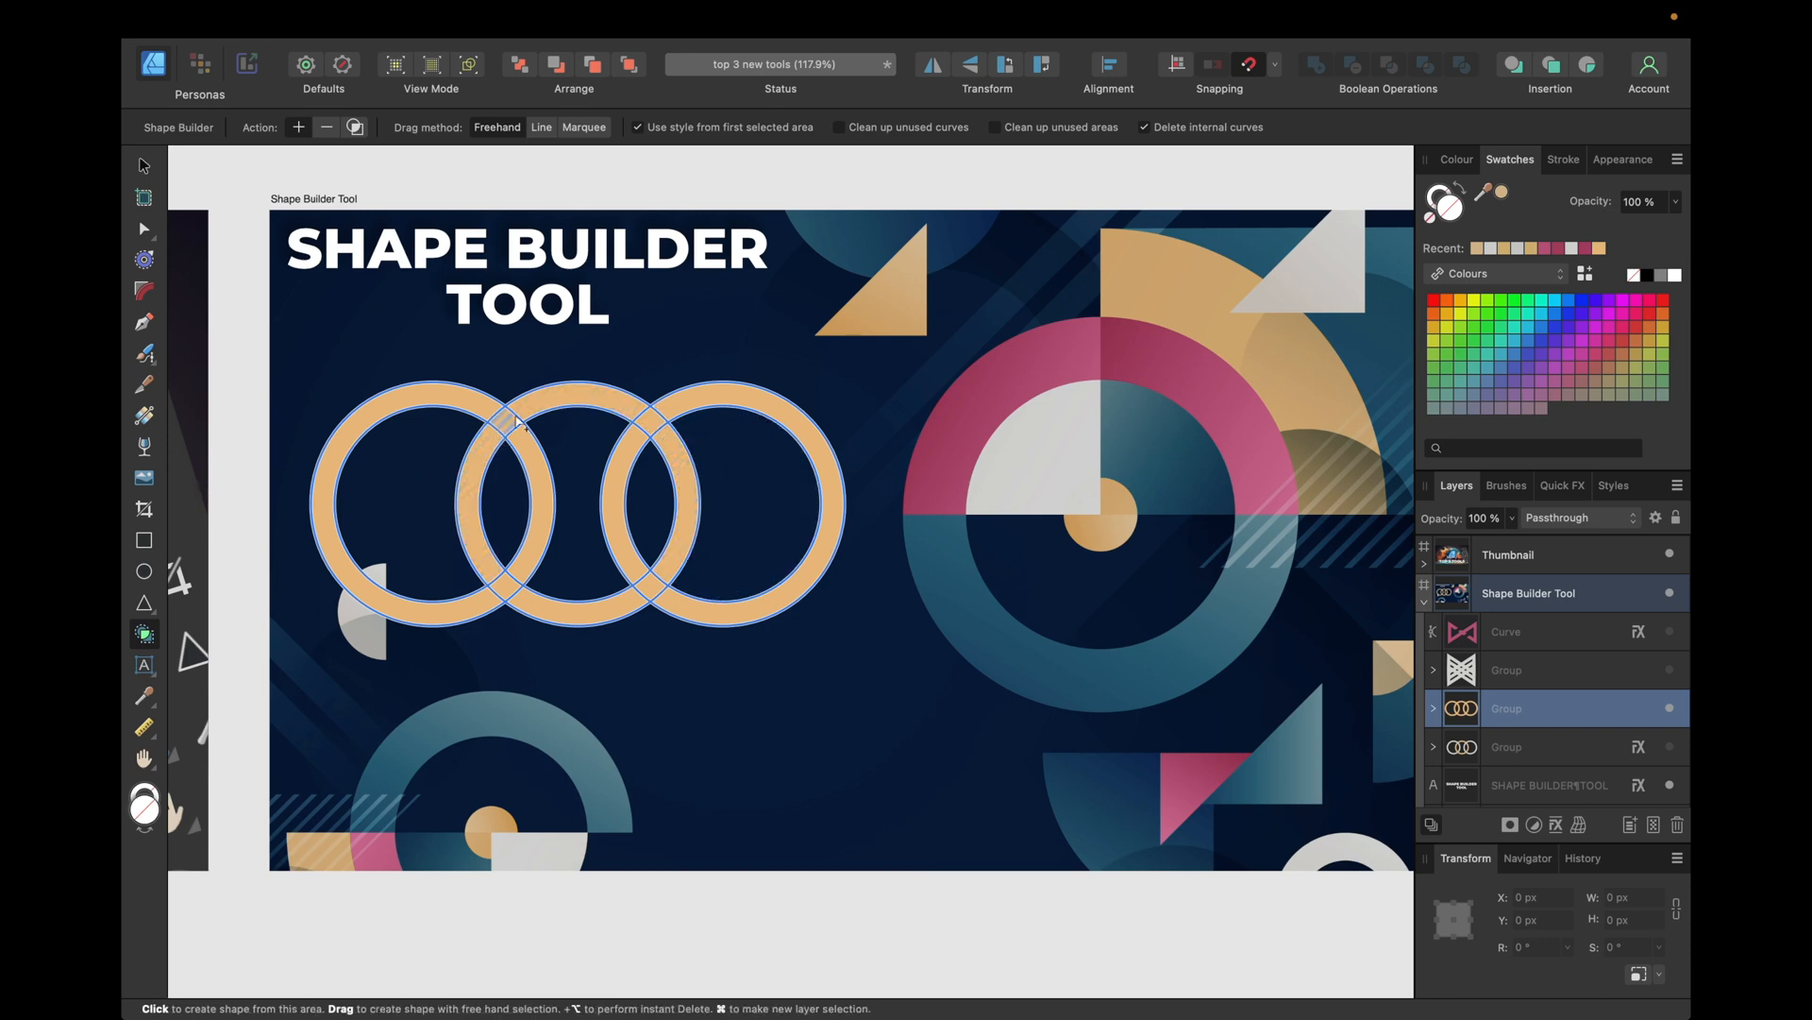
mouse_move(489, 411)
left_mouse_down()
mouse_move(398, 394)
mouse_move(337, 454)
mouse_move(326, 529)
left_mouse_up()
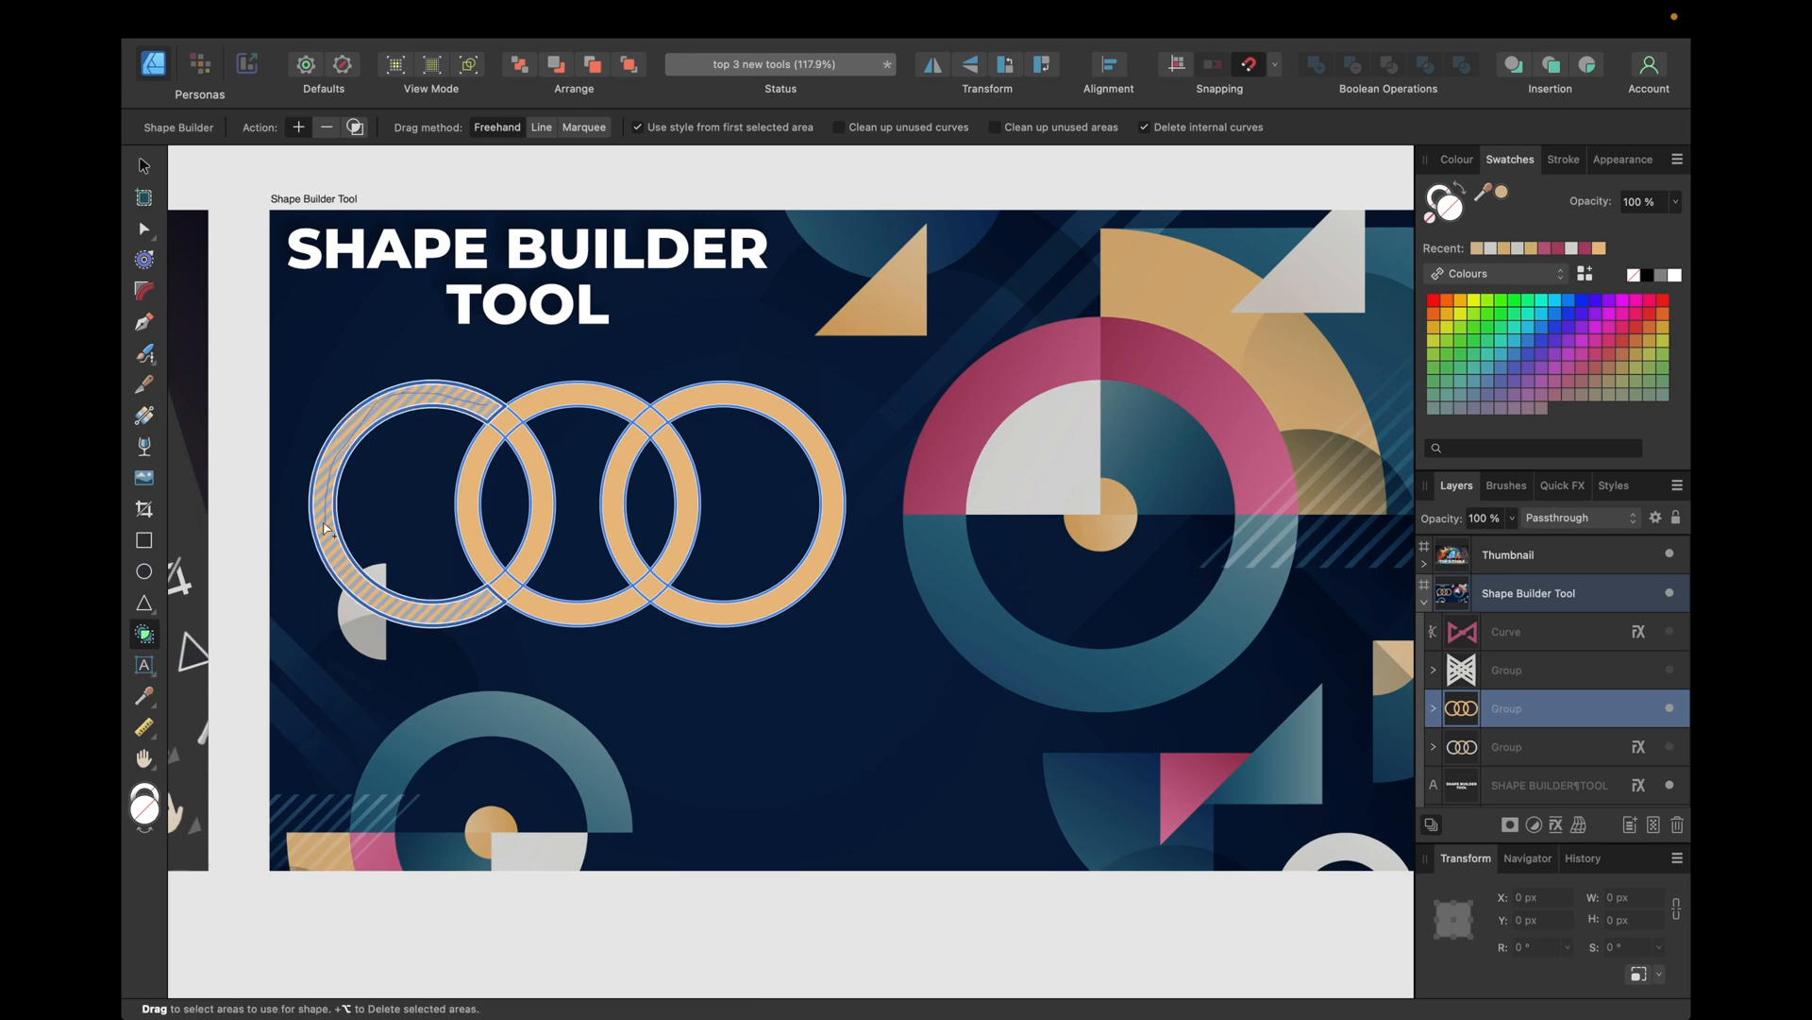
mouse_move(355, 593)
left_mouse_down()
mouse_move(413, 615)
mouse_move(517, 581)
mouse_move(539, 543)
left_mouse_up()
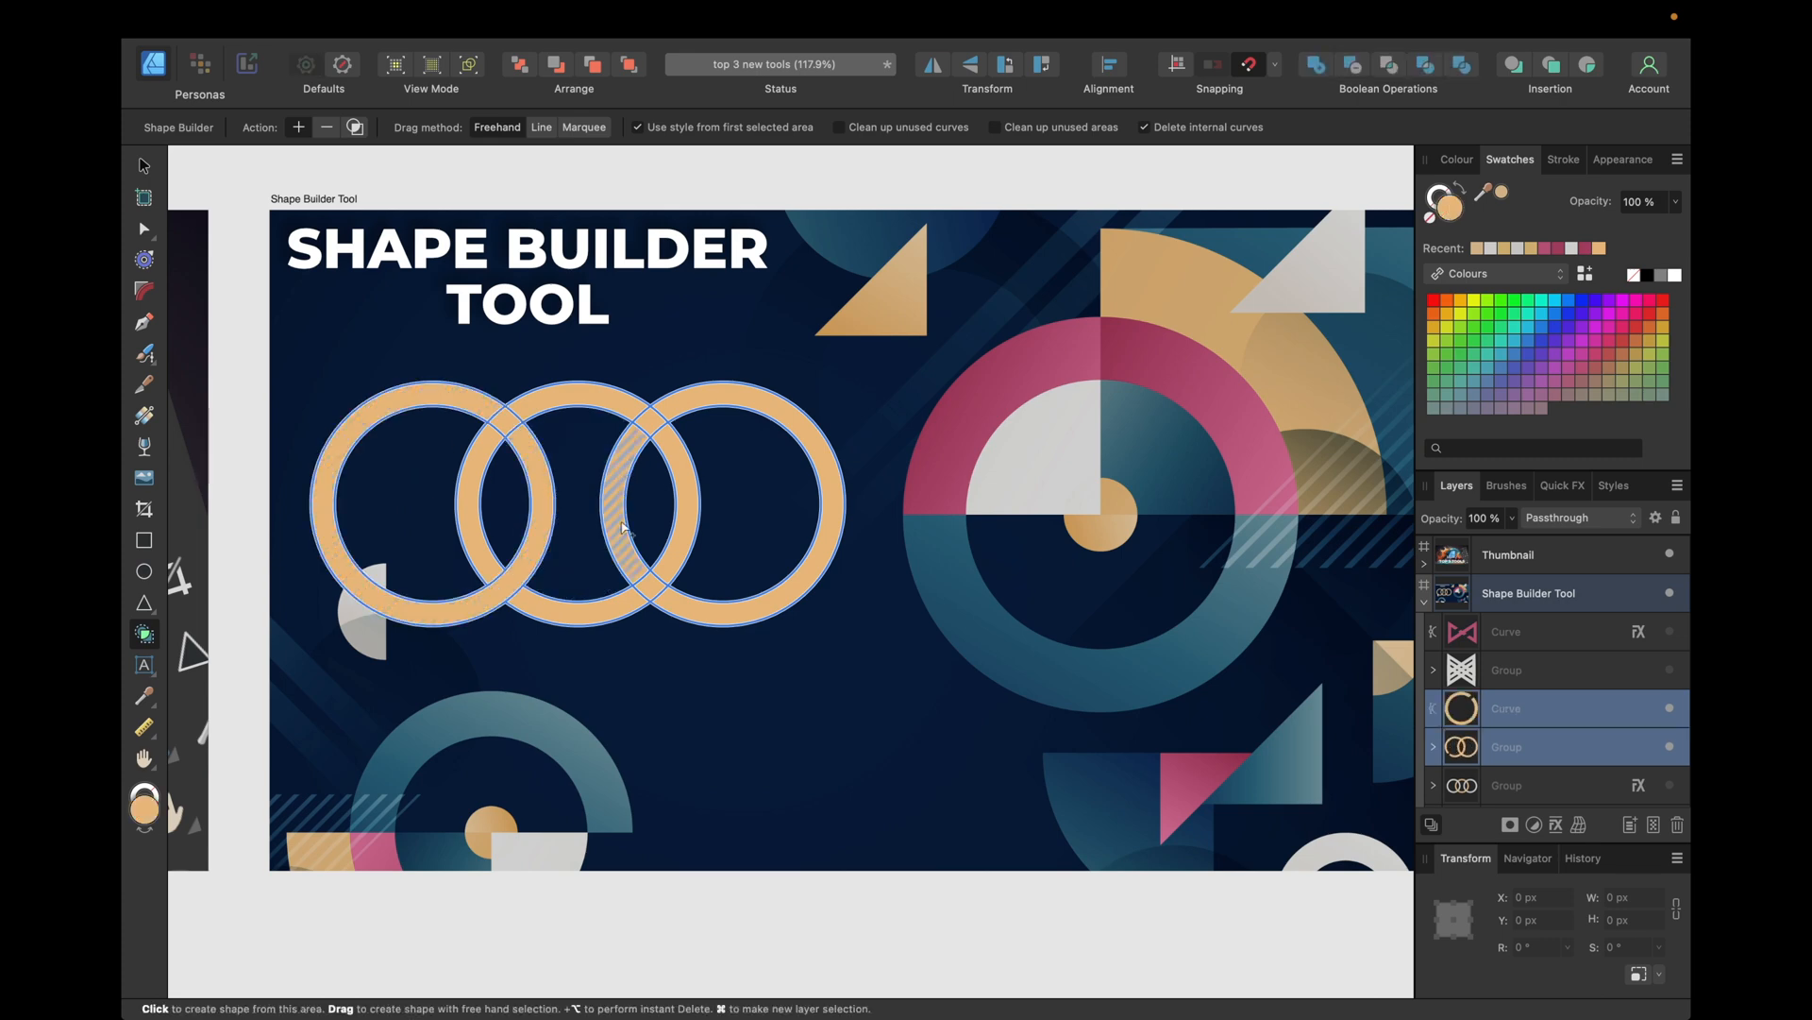
left_click_drag(625, 559, 694, 612)
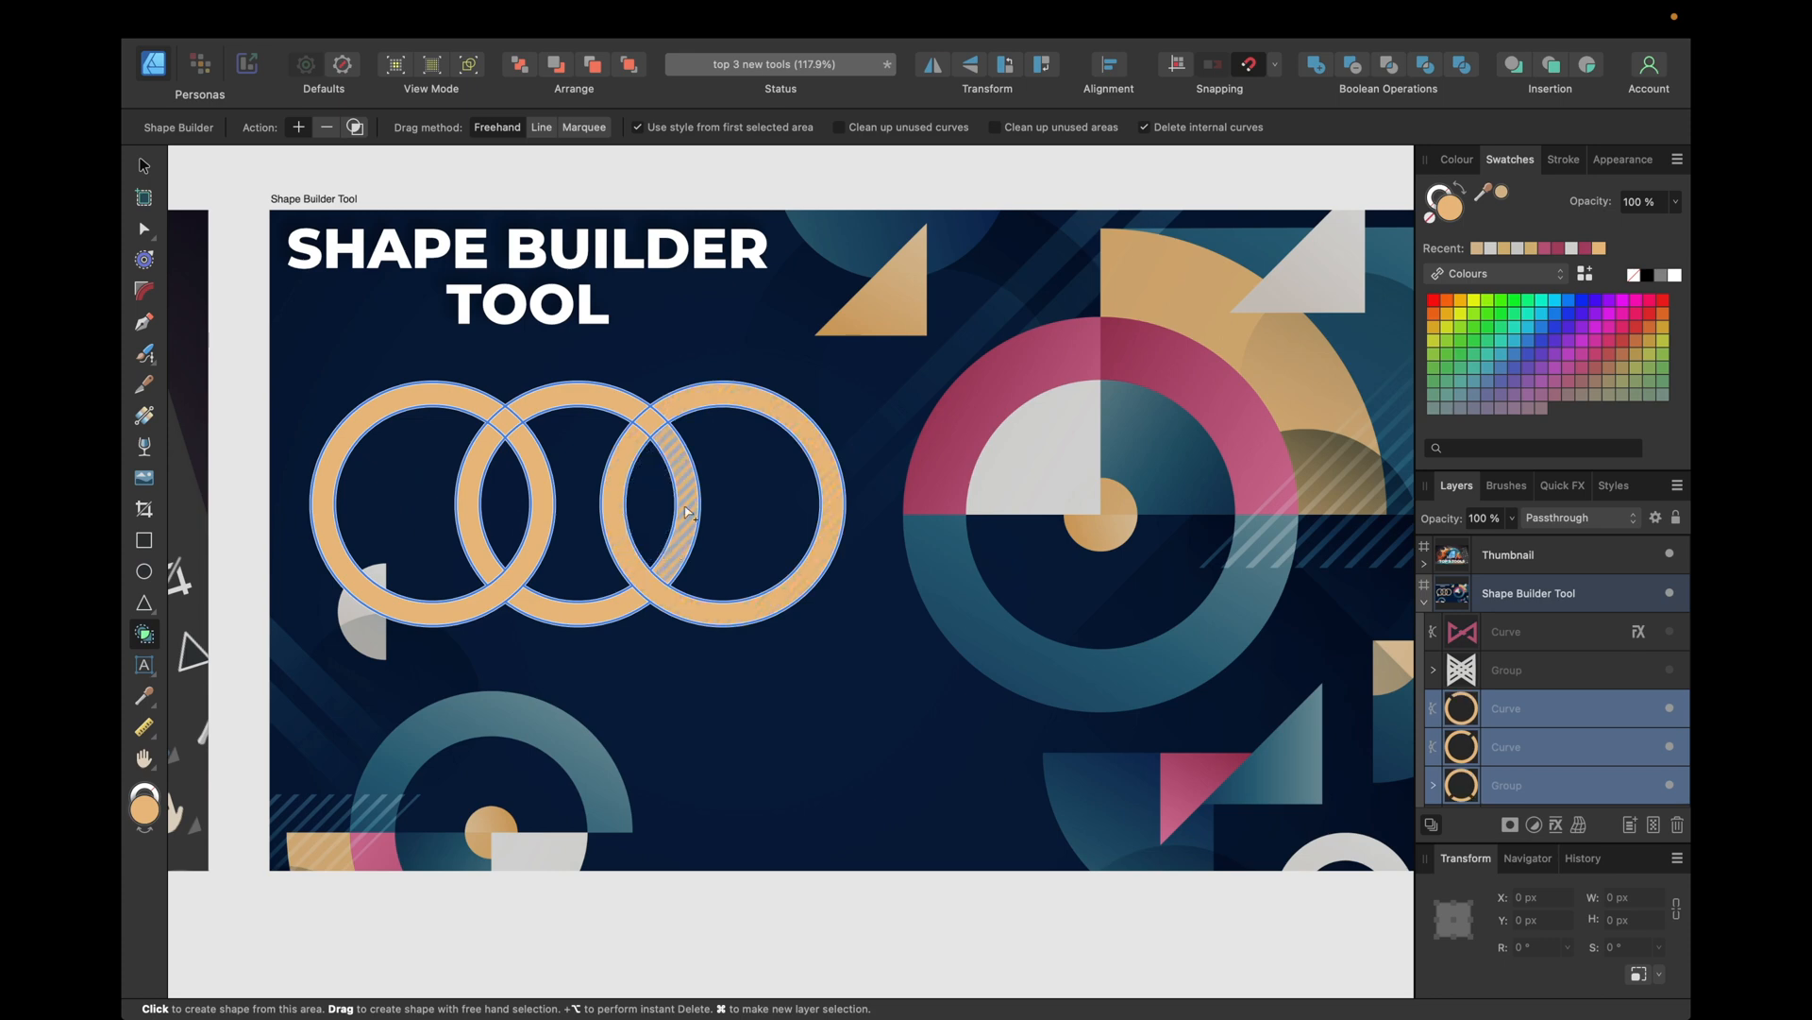
mouse_move(674, 457)
left_mouse_down()
mouse_move(646, 416)
mouse_move(571, 396)
mouse_move(499, 427)
mouse_move(482, 515)
left_mouse_up()
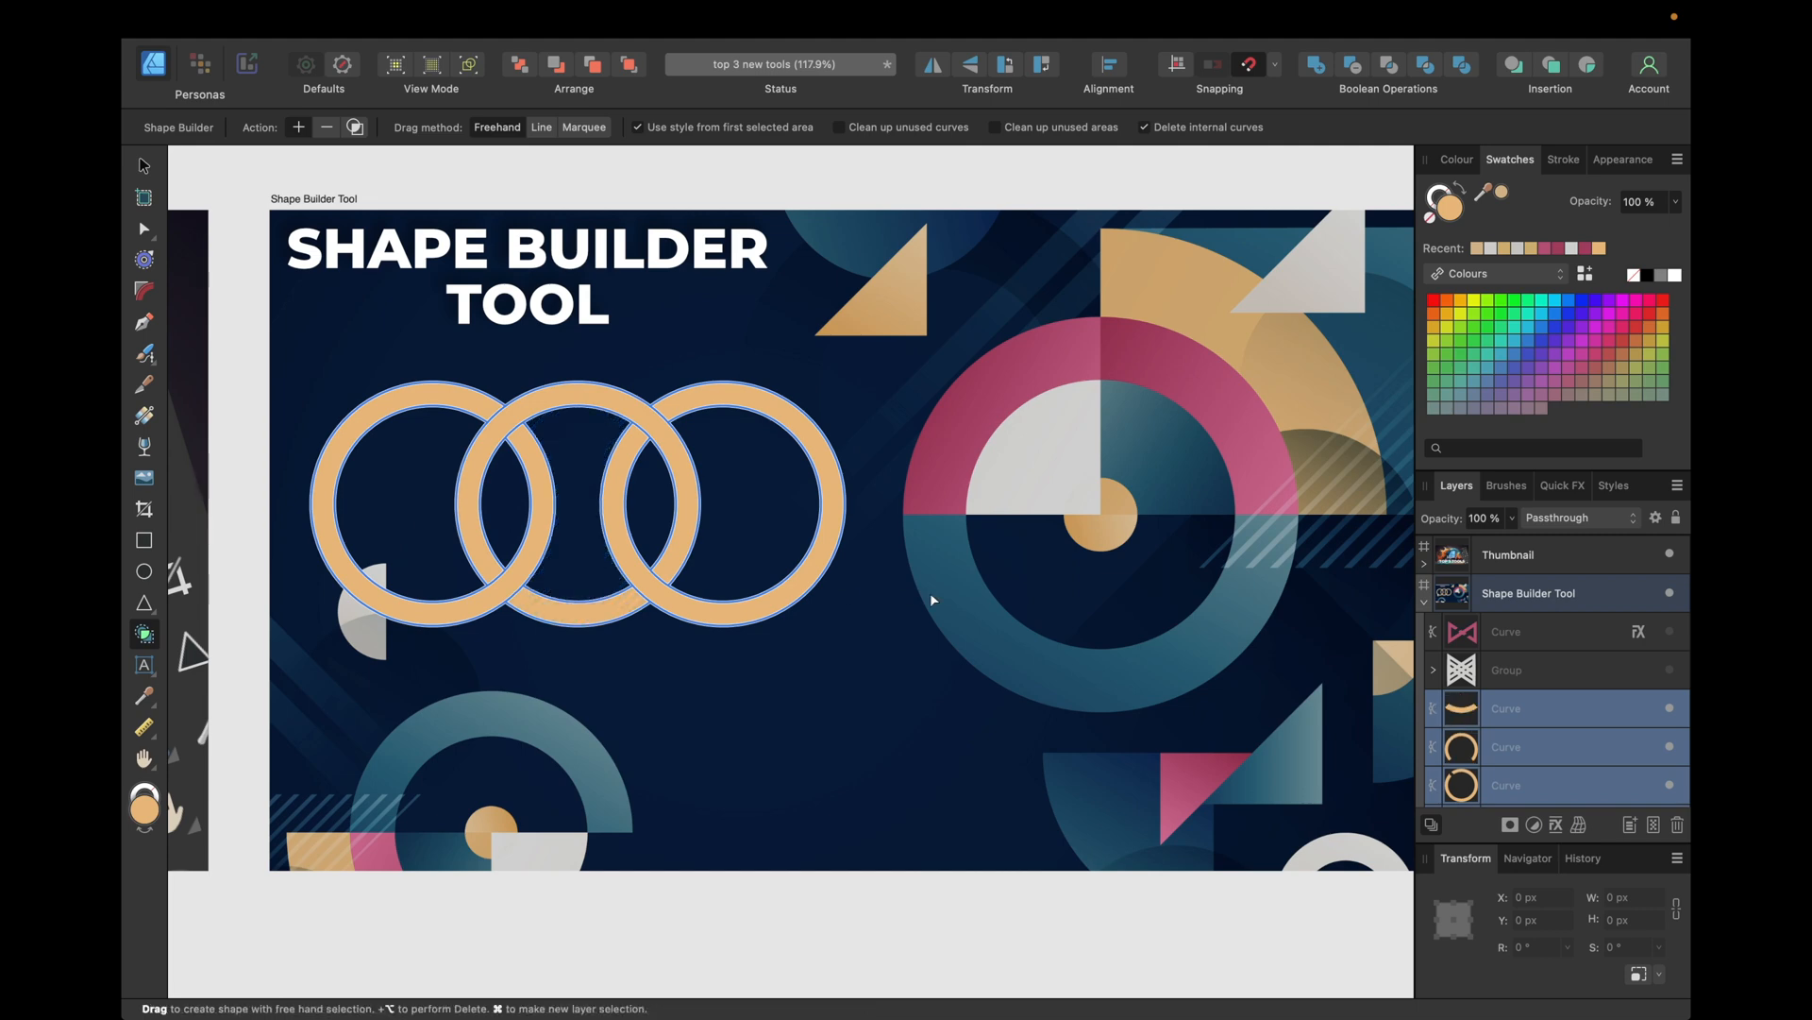
Step: Delete the leftover empty group beneath the new ring curves
left_click(144, 167)
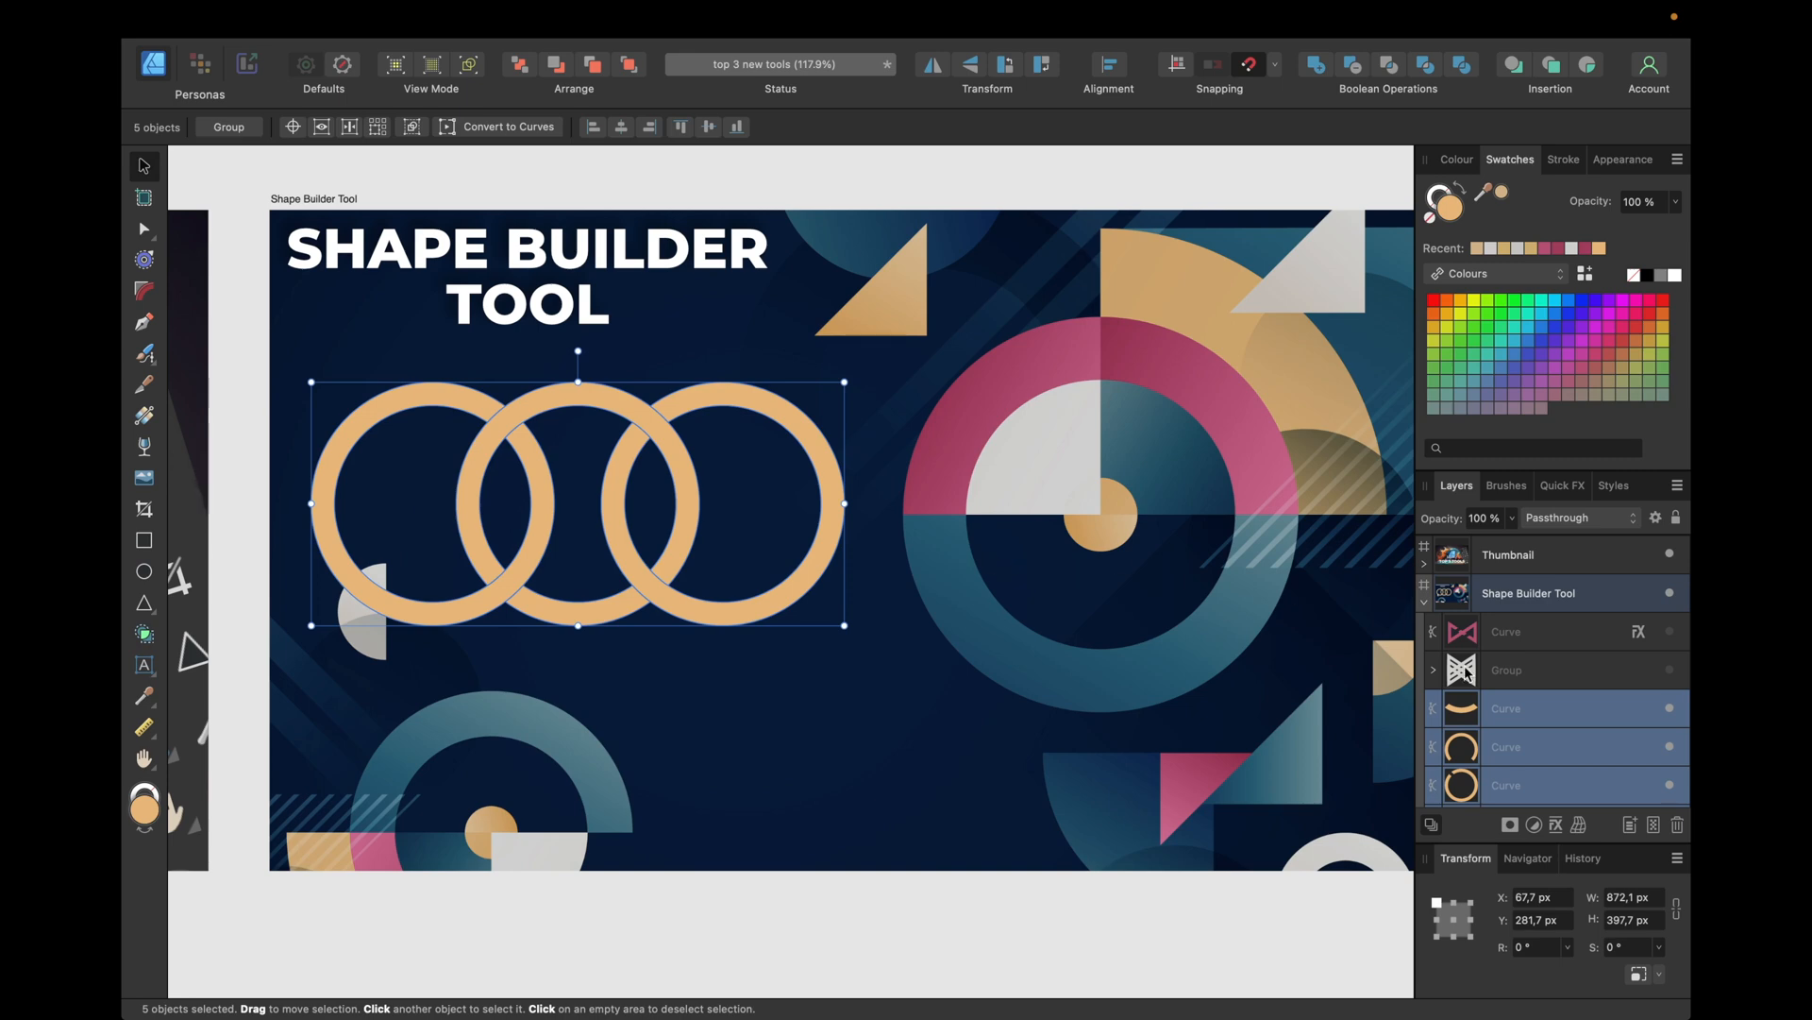
scroll(1577, 688, "down", 4)
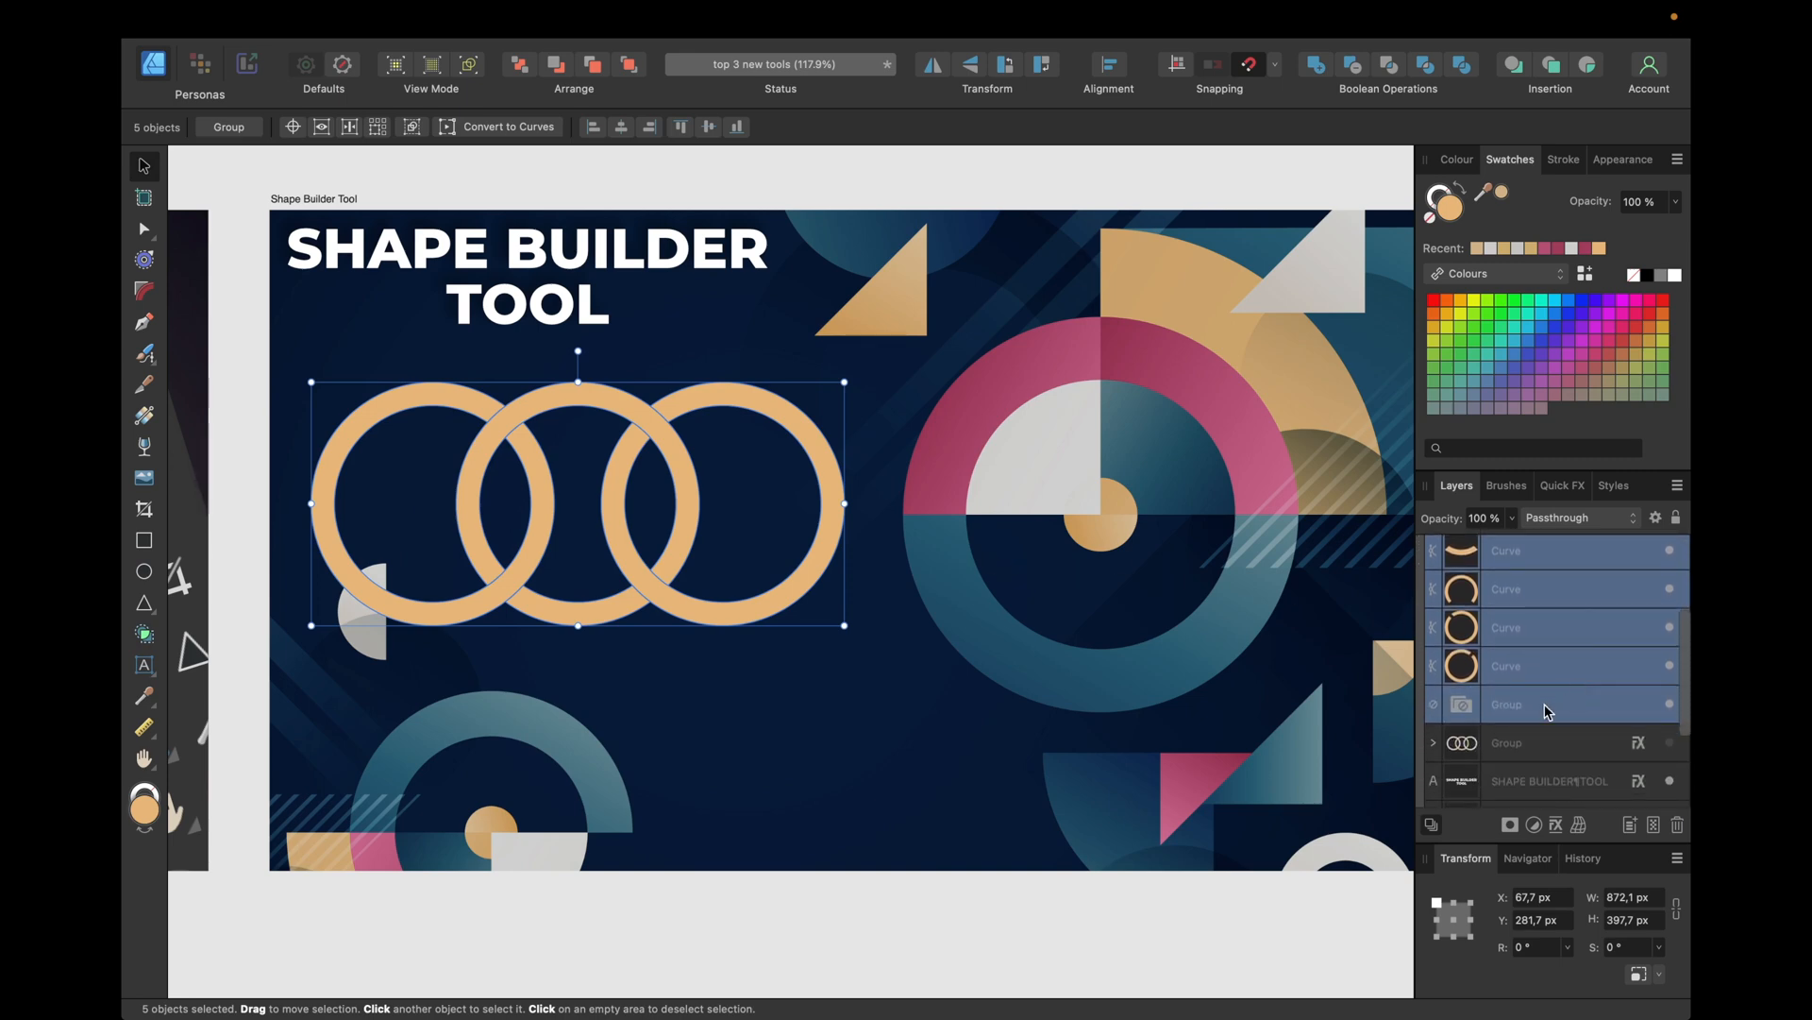
left_click(1539, 705)
Step: Combine the two curves that form the middle ring into one shape with the Boolean Add operation
scroll(1520, 694, "up", 3)
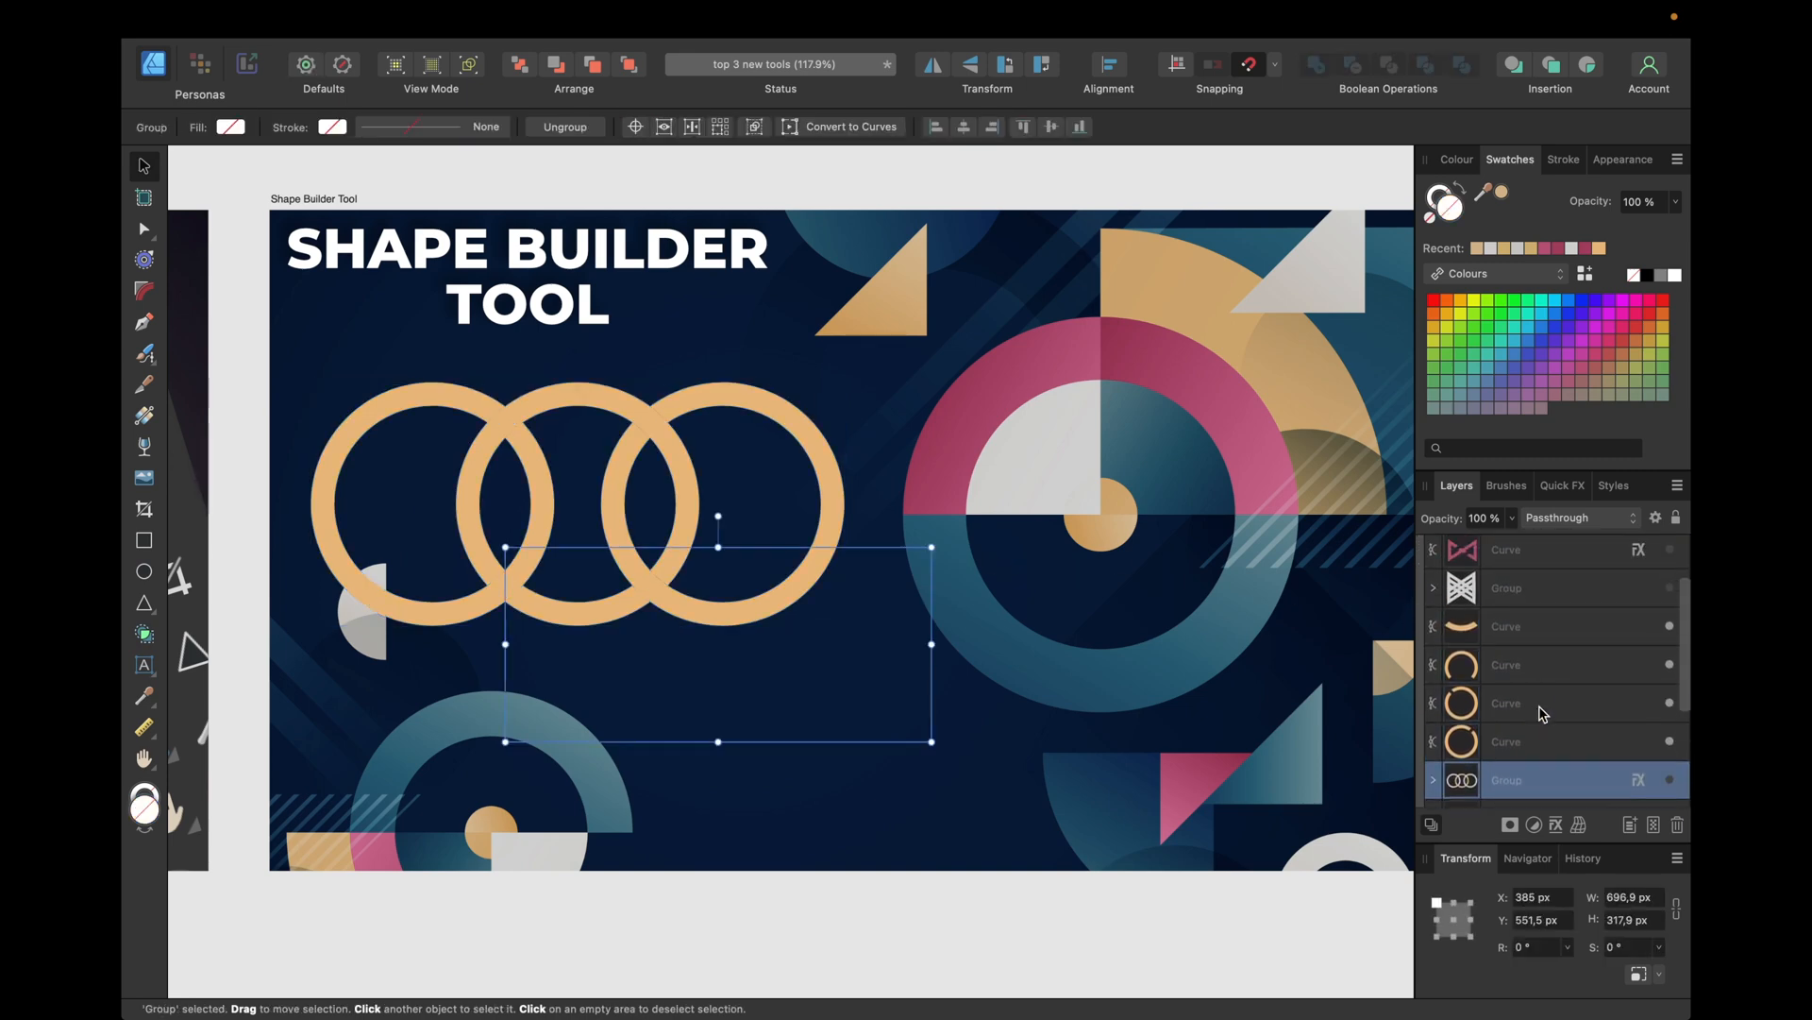
left_click(1493, 660)
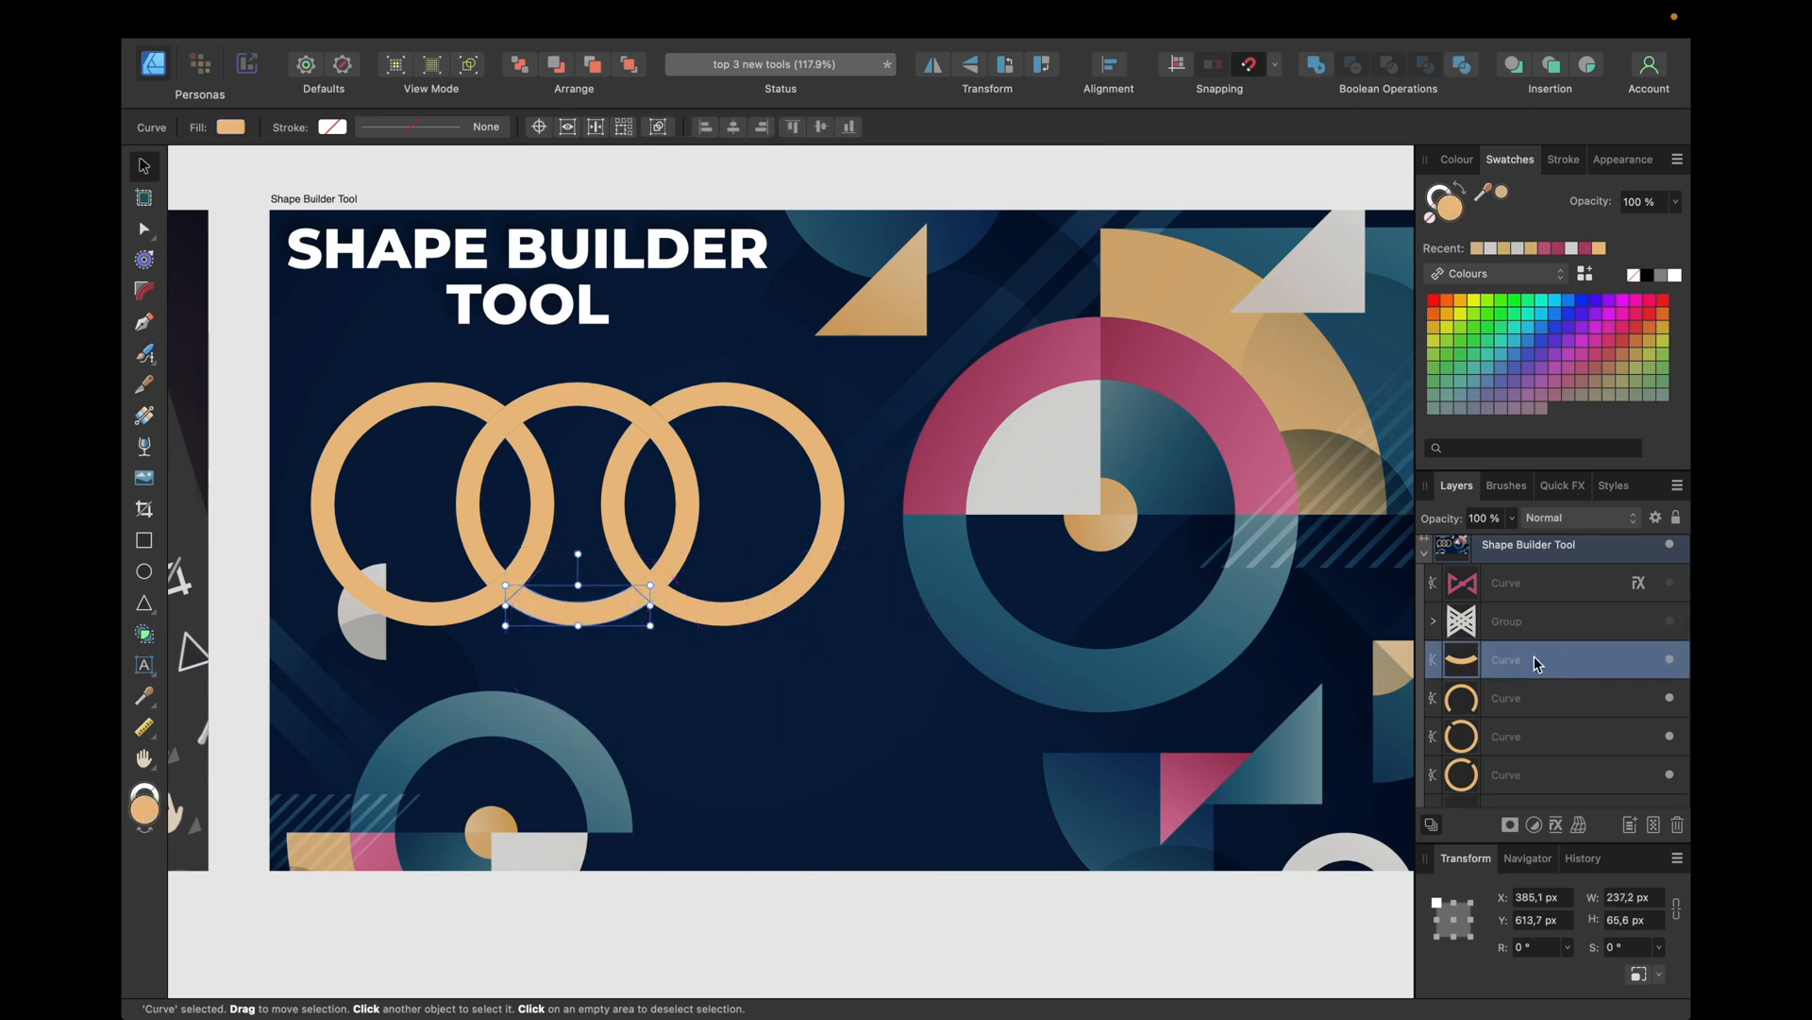
left_click(1526, 704, "shift")
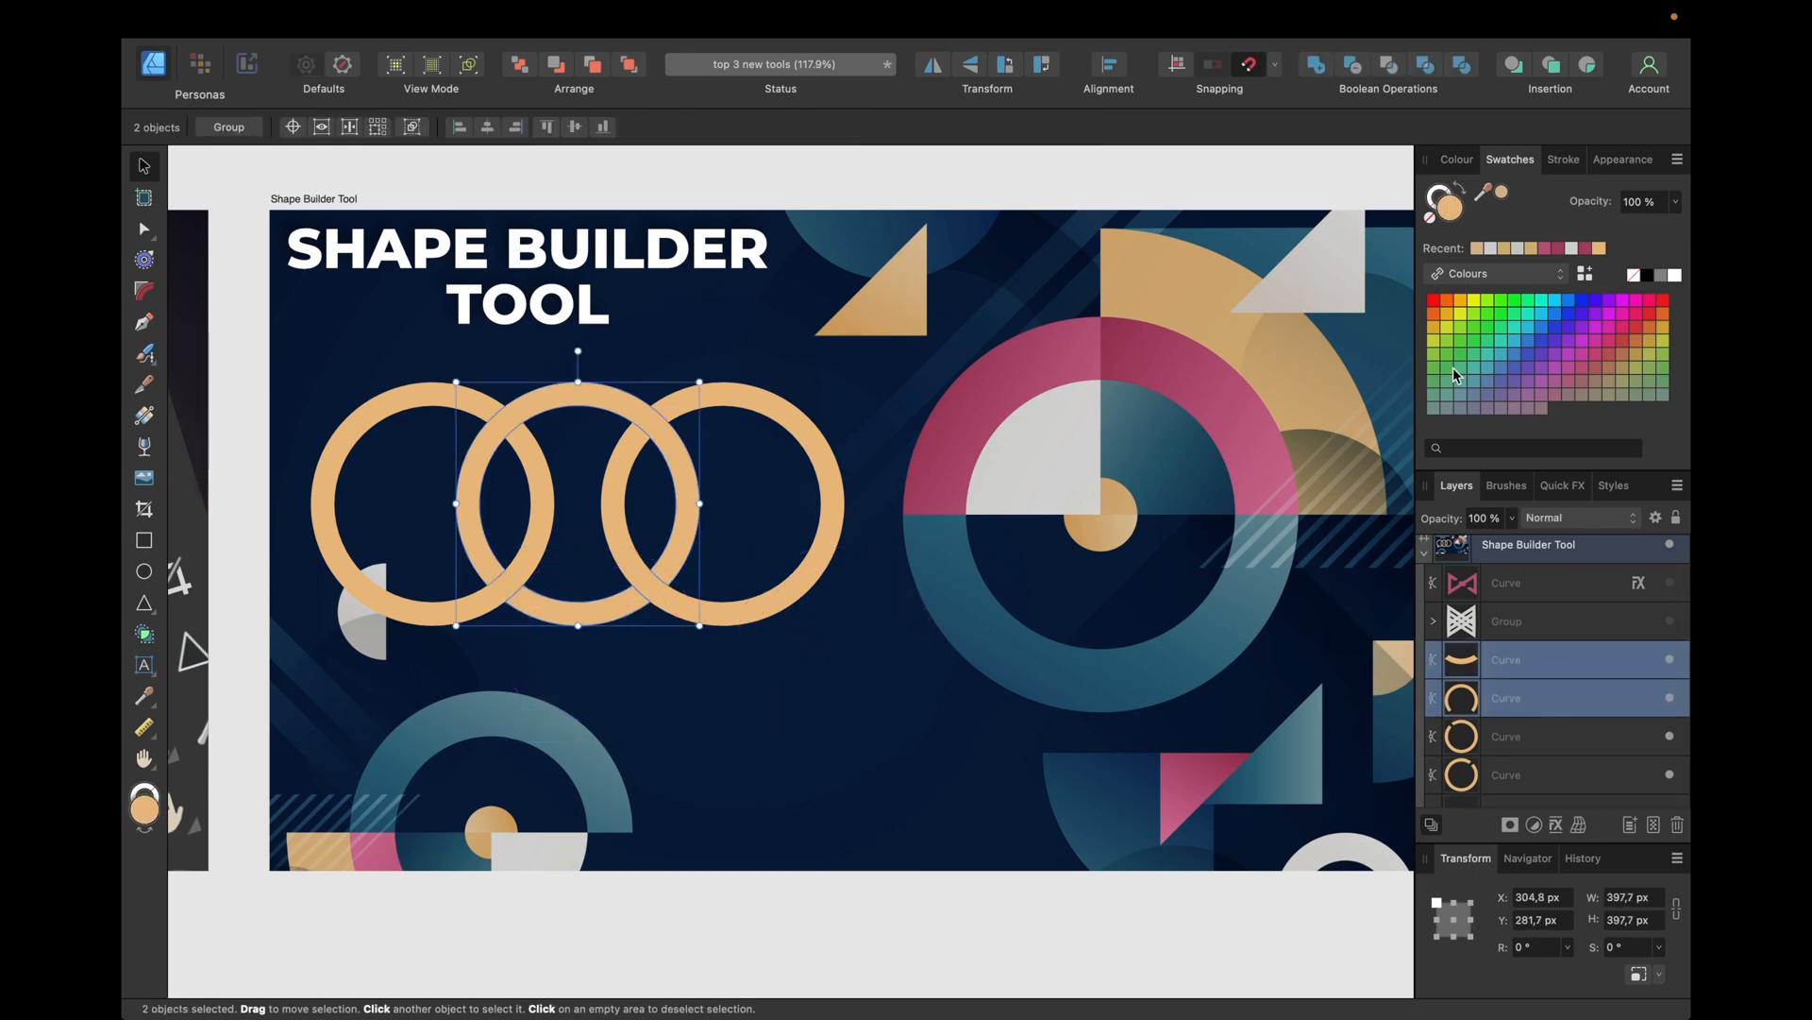
left_click(1319, 68)
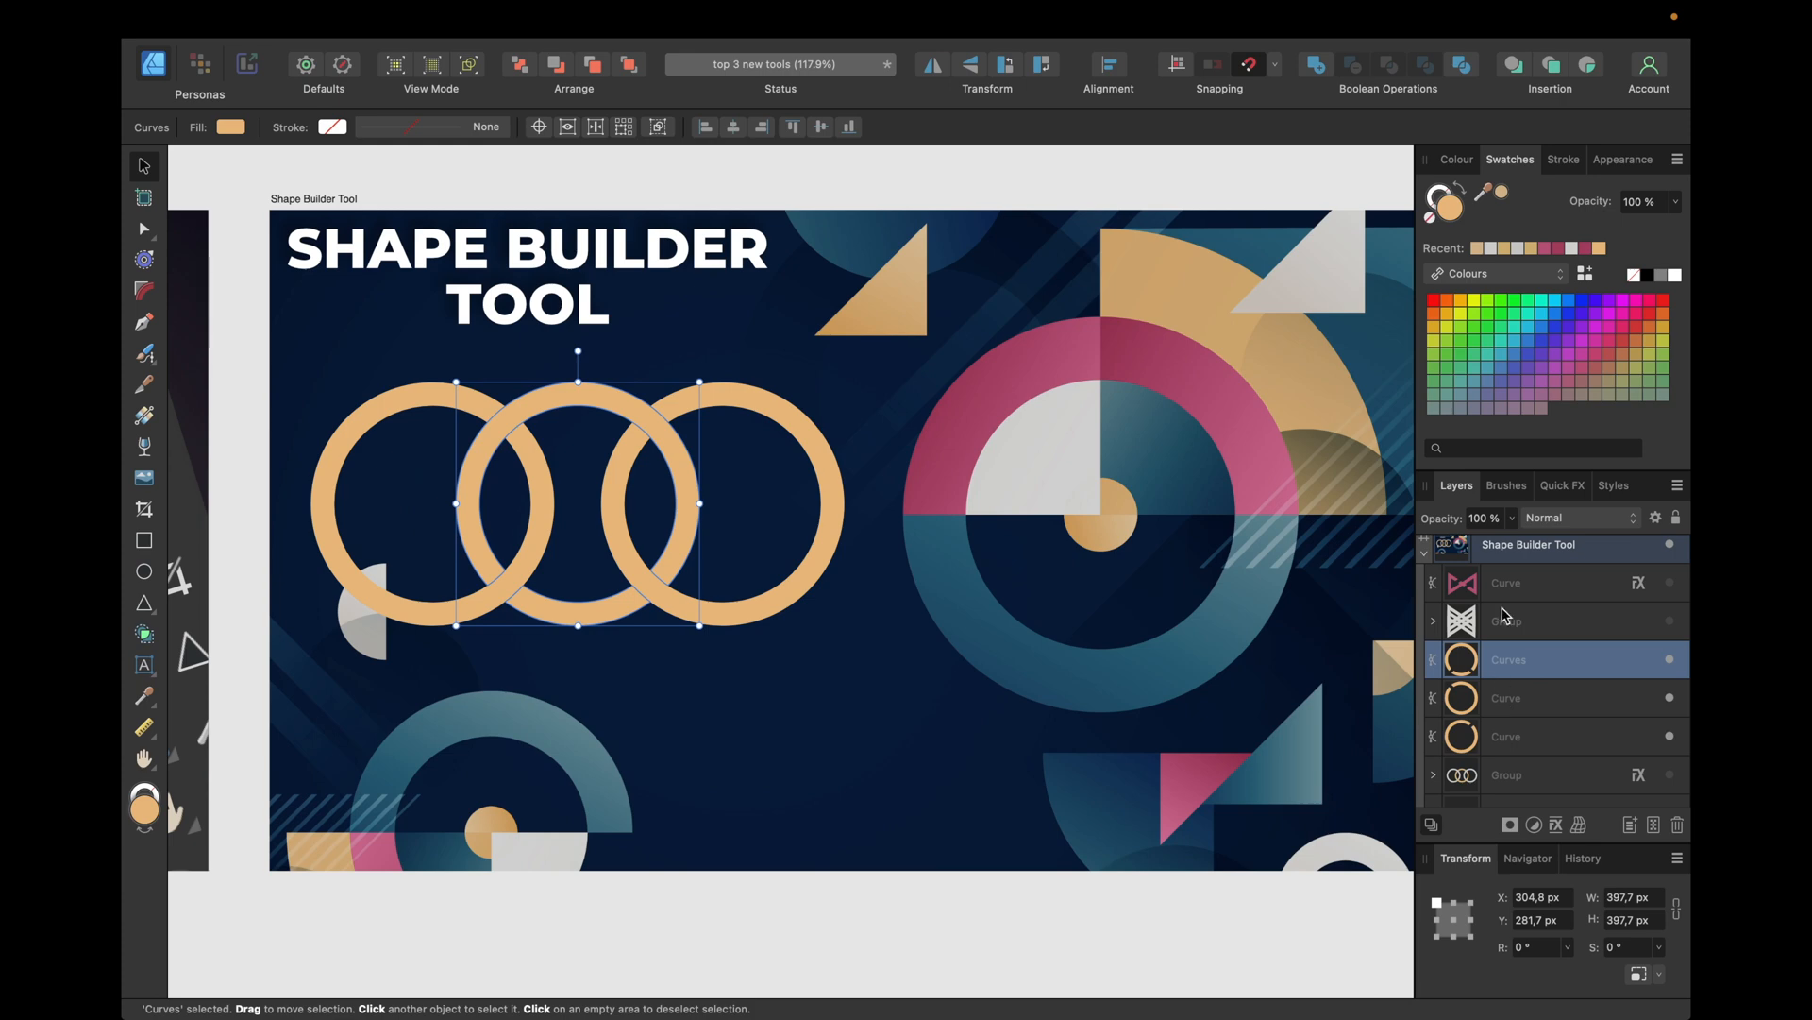
Step: Sample the pink of the large background ring and apply it as the middle ring's fill
left_click_drag(1487, 194, 1076, 332)
left_click(1502, 194)
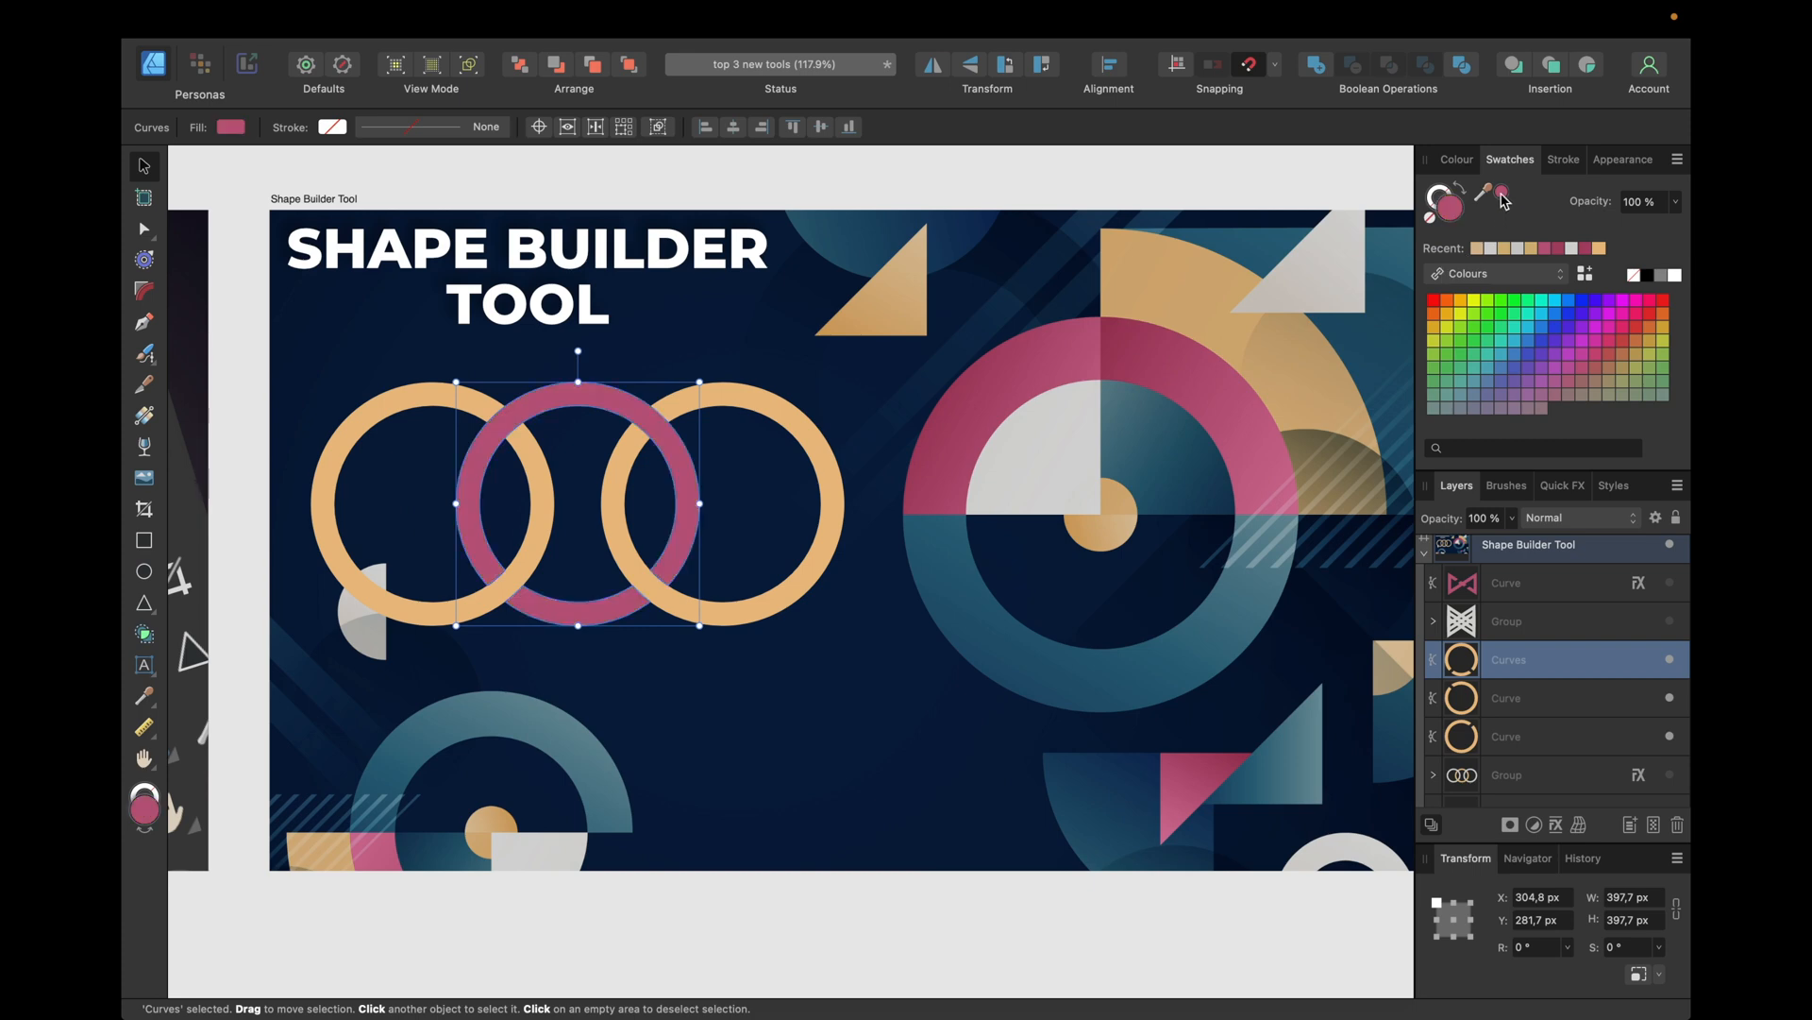
left_click(1256, 177)
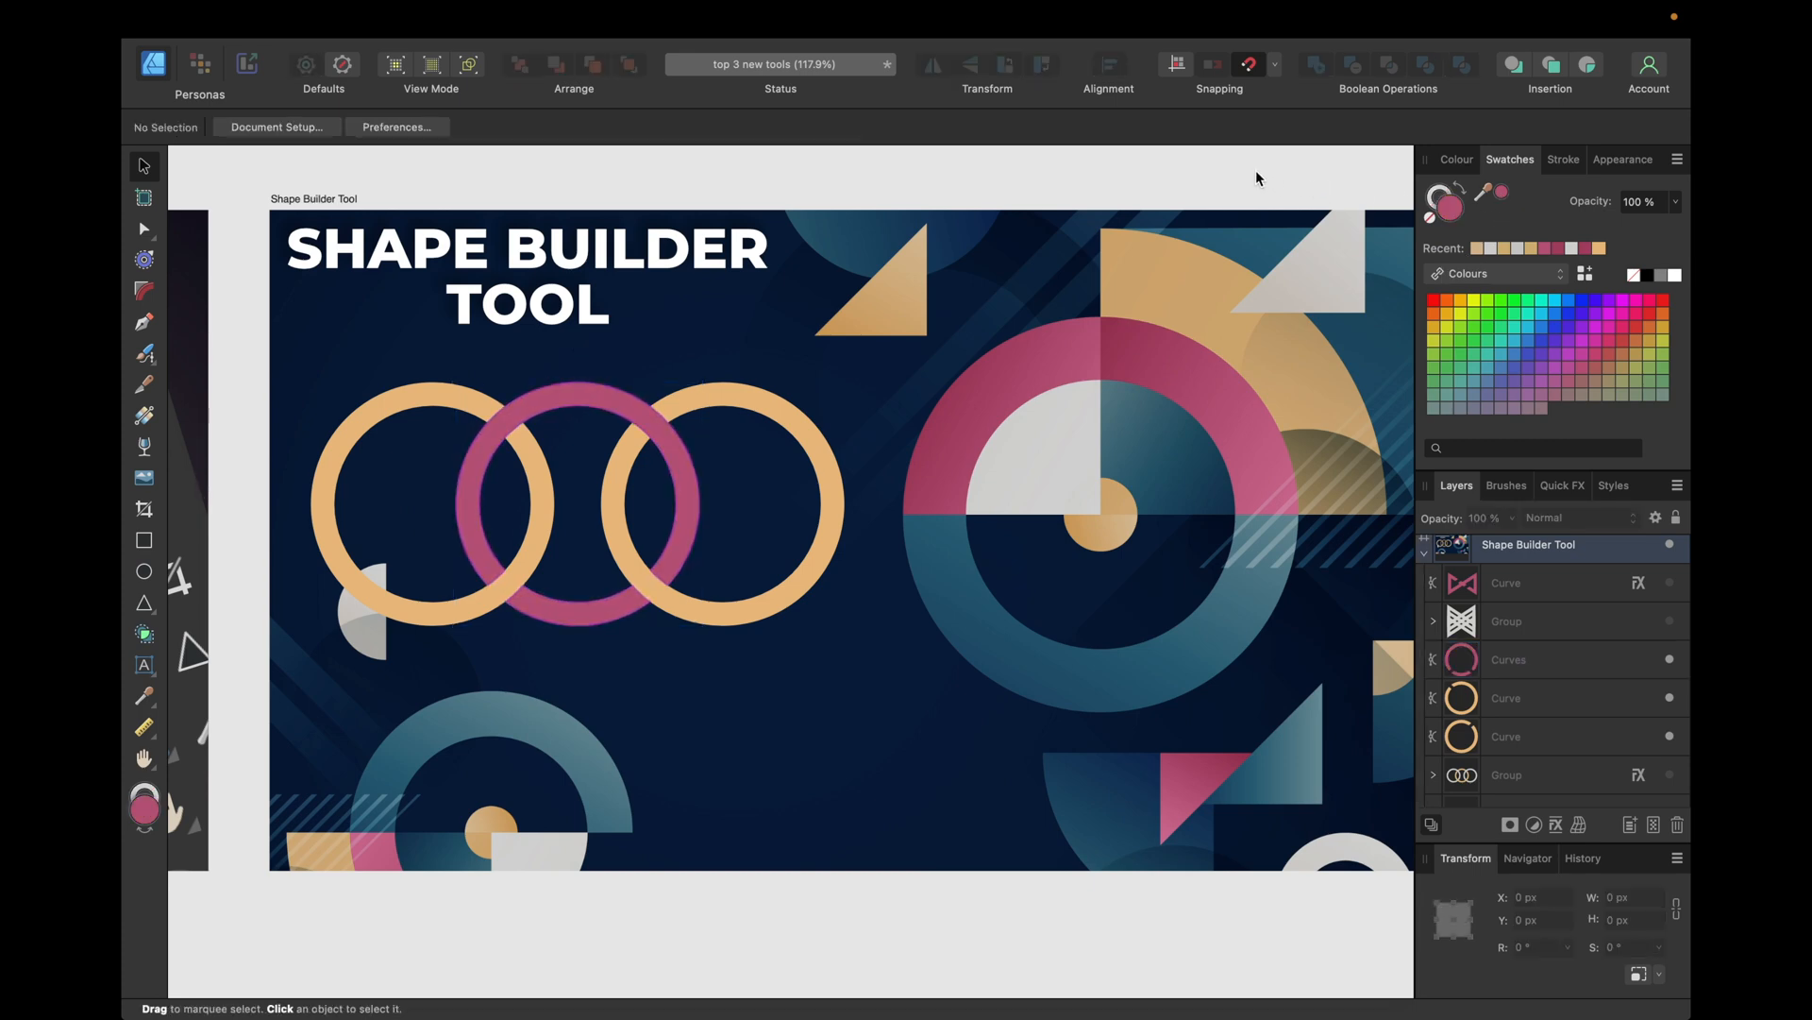
Step: Group the three interlaced rings, scale them down to about 516 × 236 px and move them to the artboard's lower middle
left_click(1532, 672)
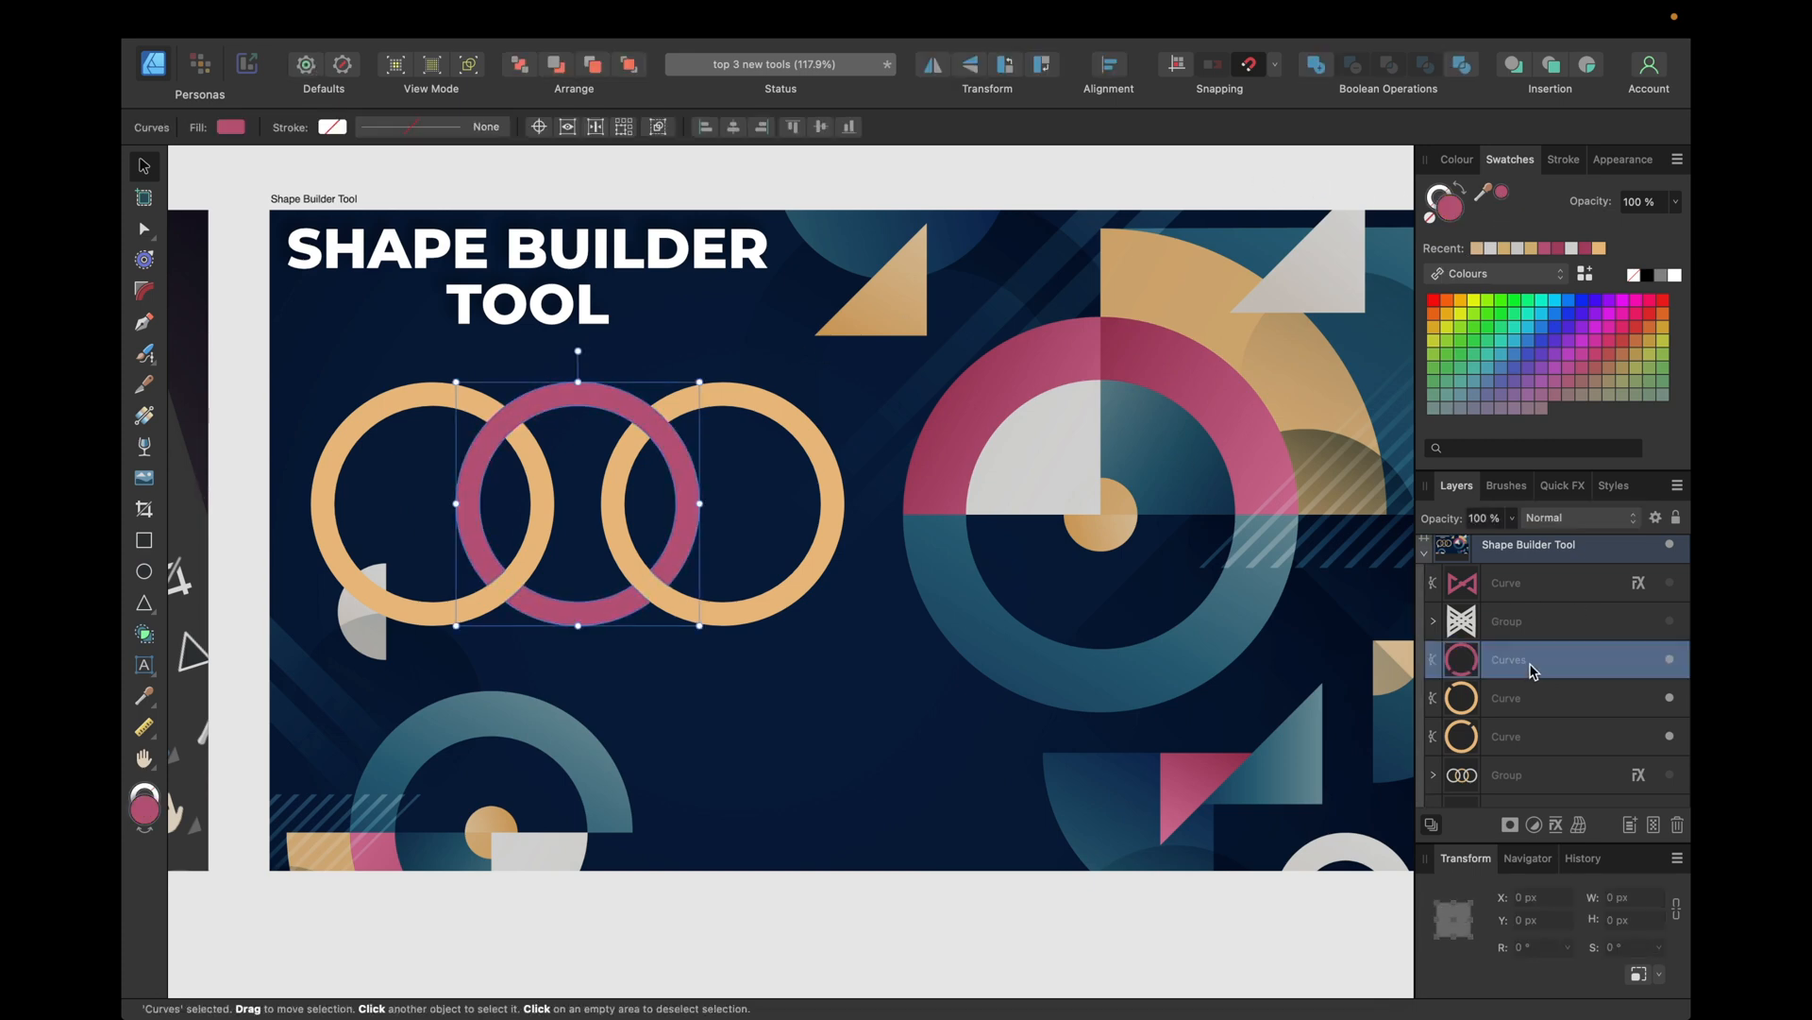
left_click(1515, 733, "shift")
key("super+g")
left_click_drag(853, 389, 639, 503)
left_click_drag(513, 543, 852, 738)
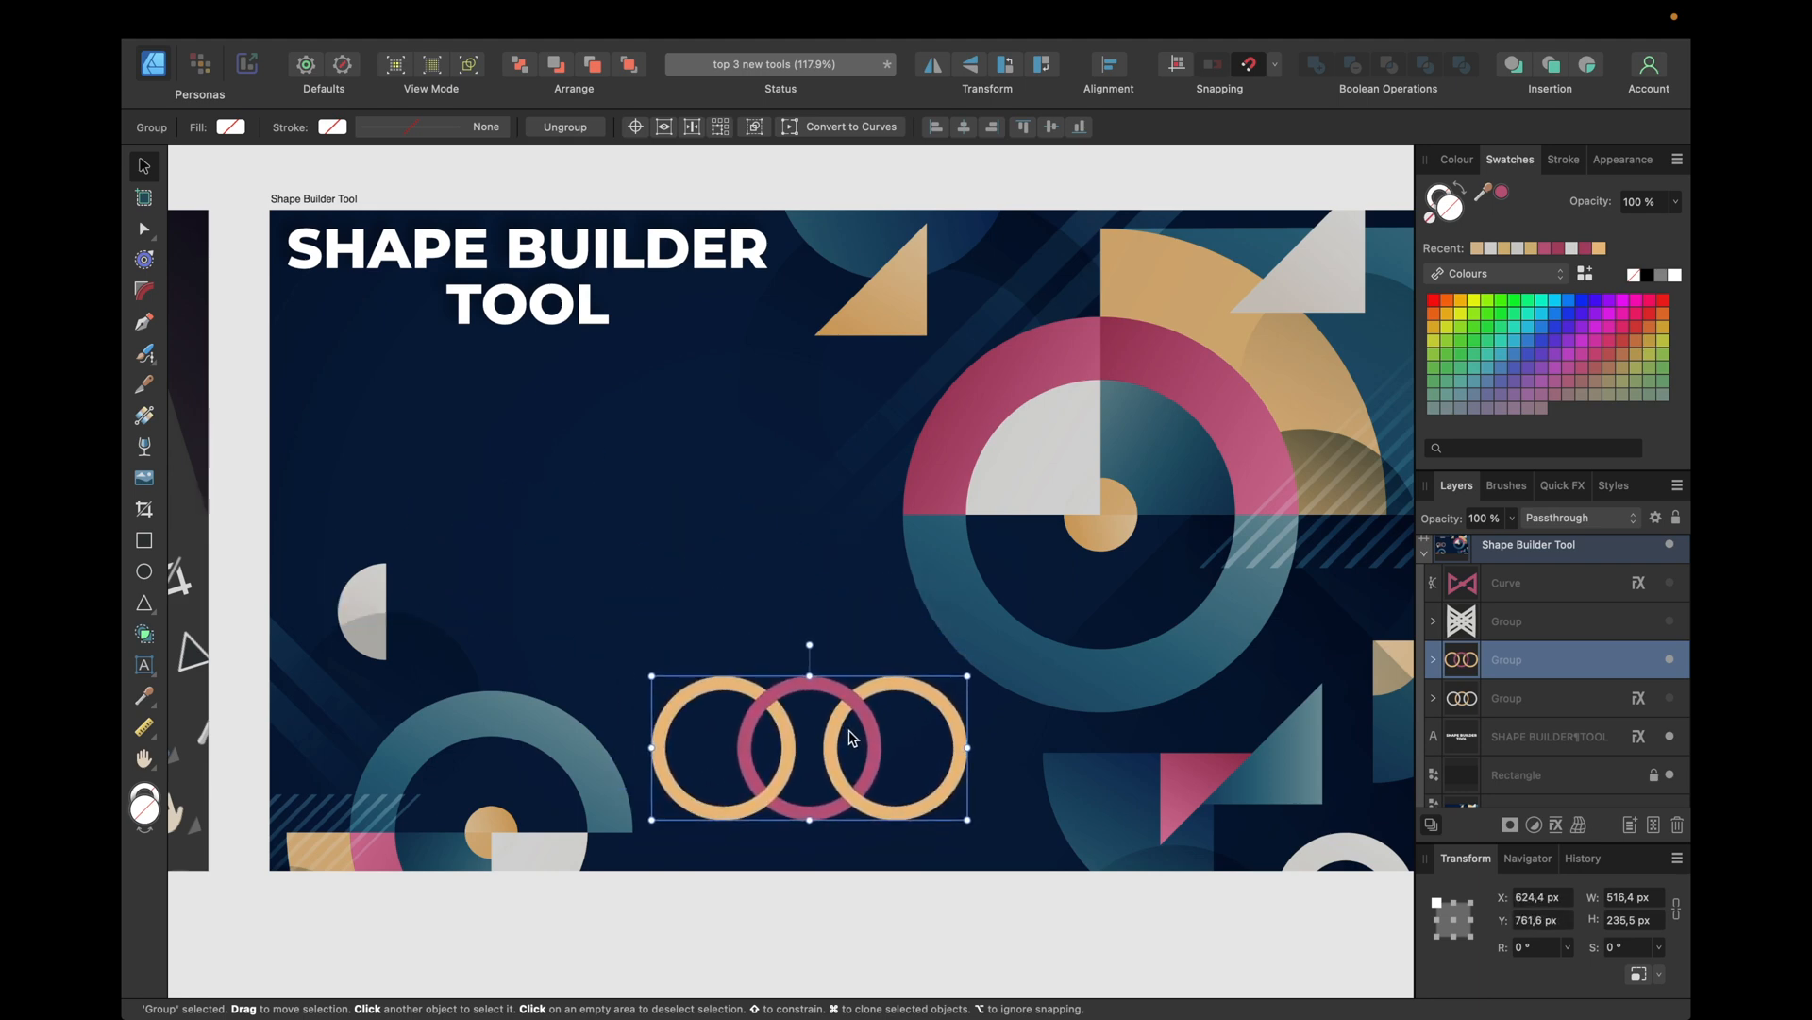
Step: Preview the finished pink bow shape, hide it again and show the white overlapping triangles group
left_click(1562, 595)
left_click(1670, 584)
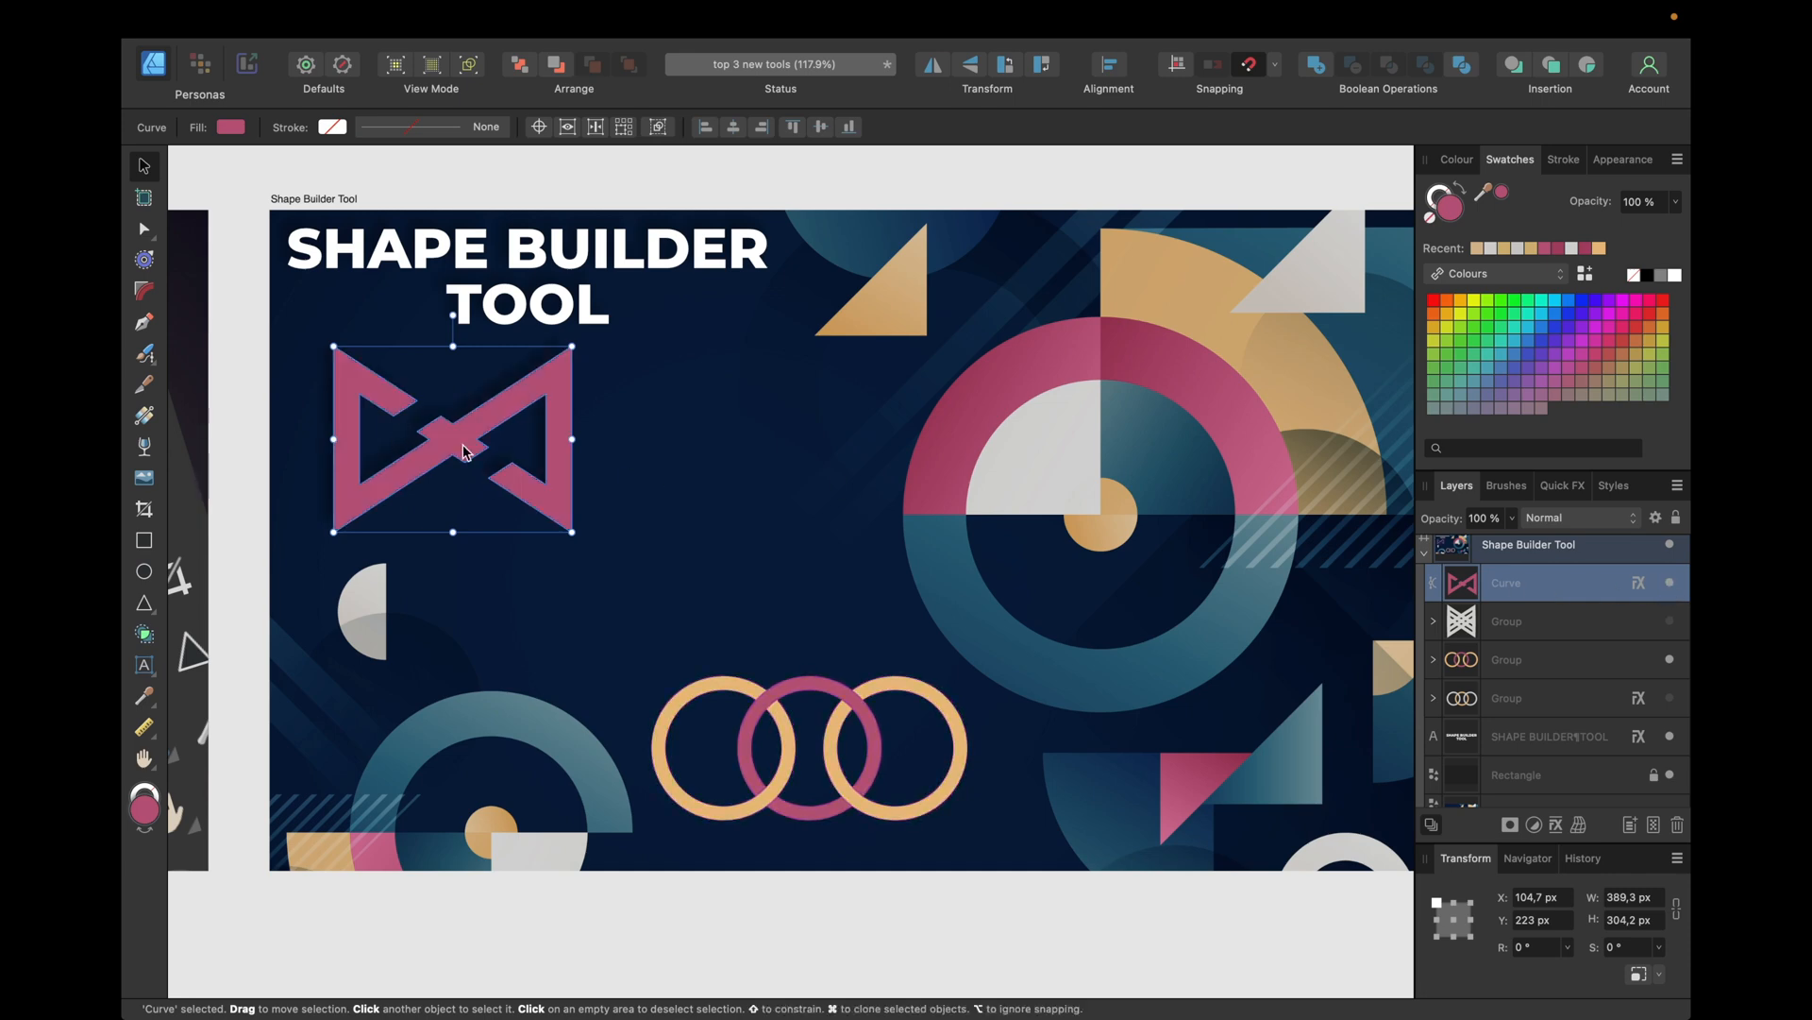
left_click(1670, 584)
left_click(1670, 622)
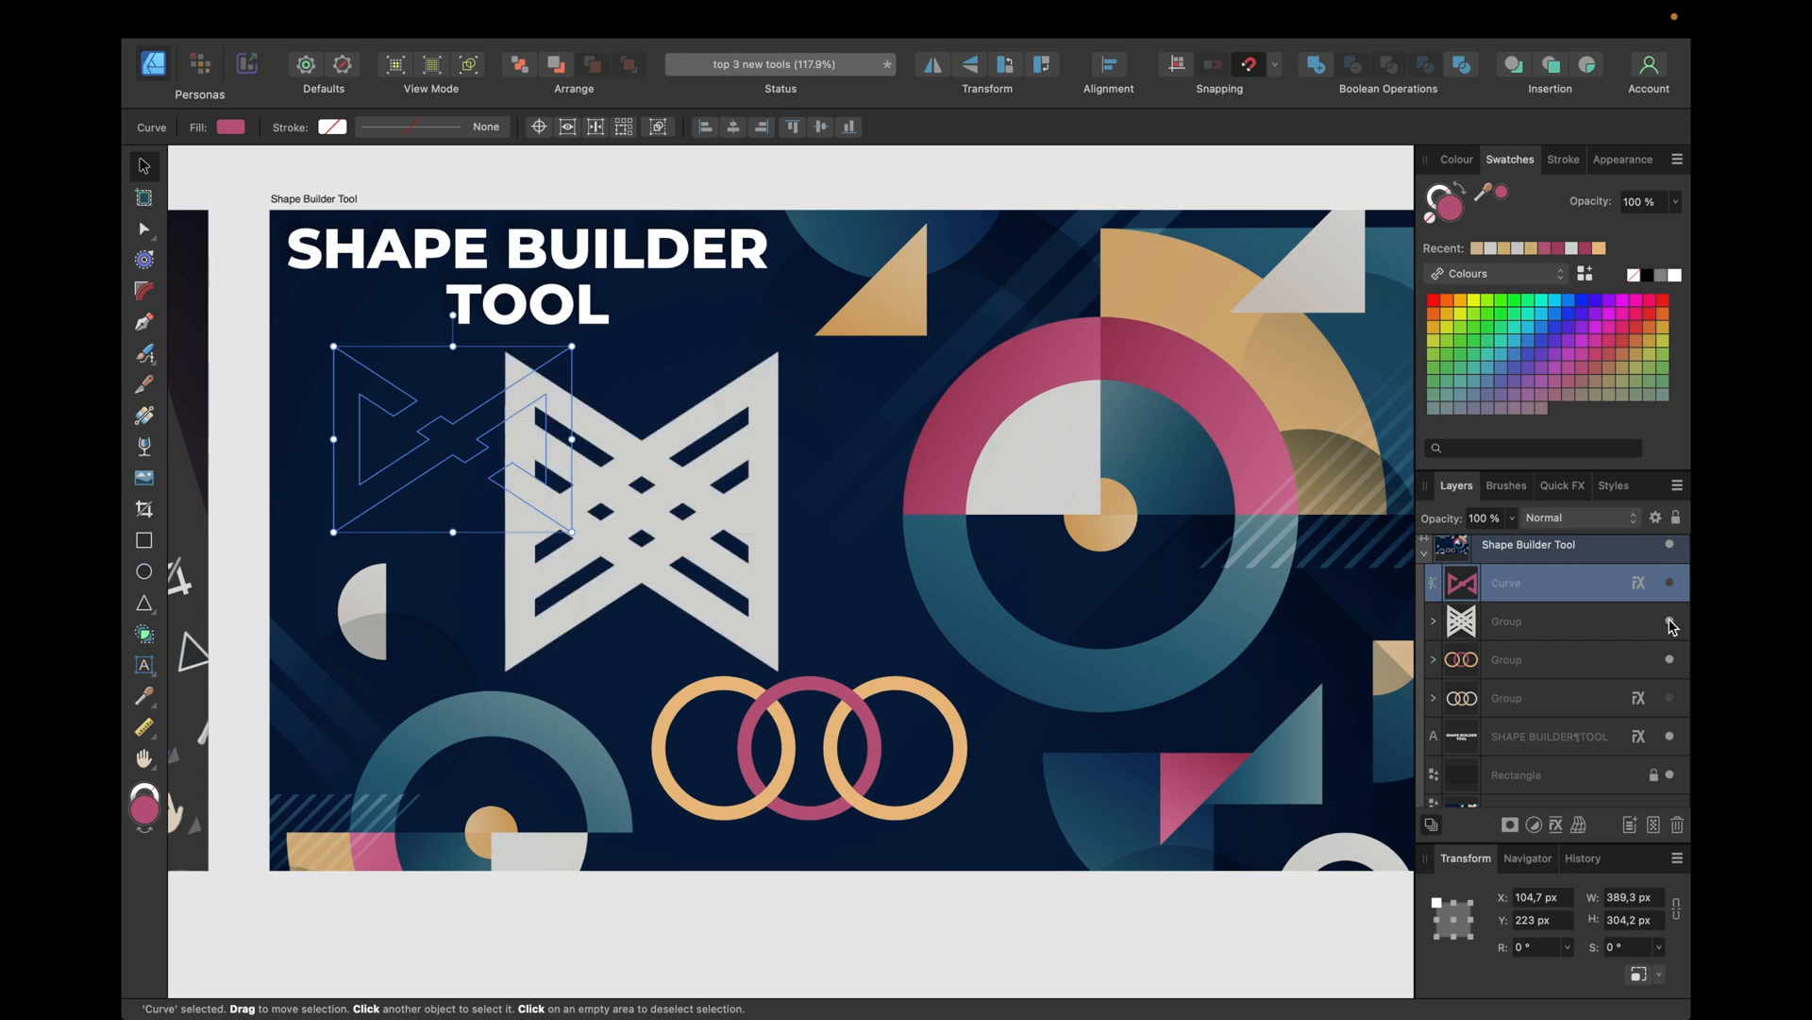
Step: Examine the individual triangle curves inside the white group by selecting them one after another
left_click(727, 446)
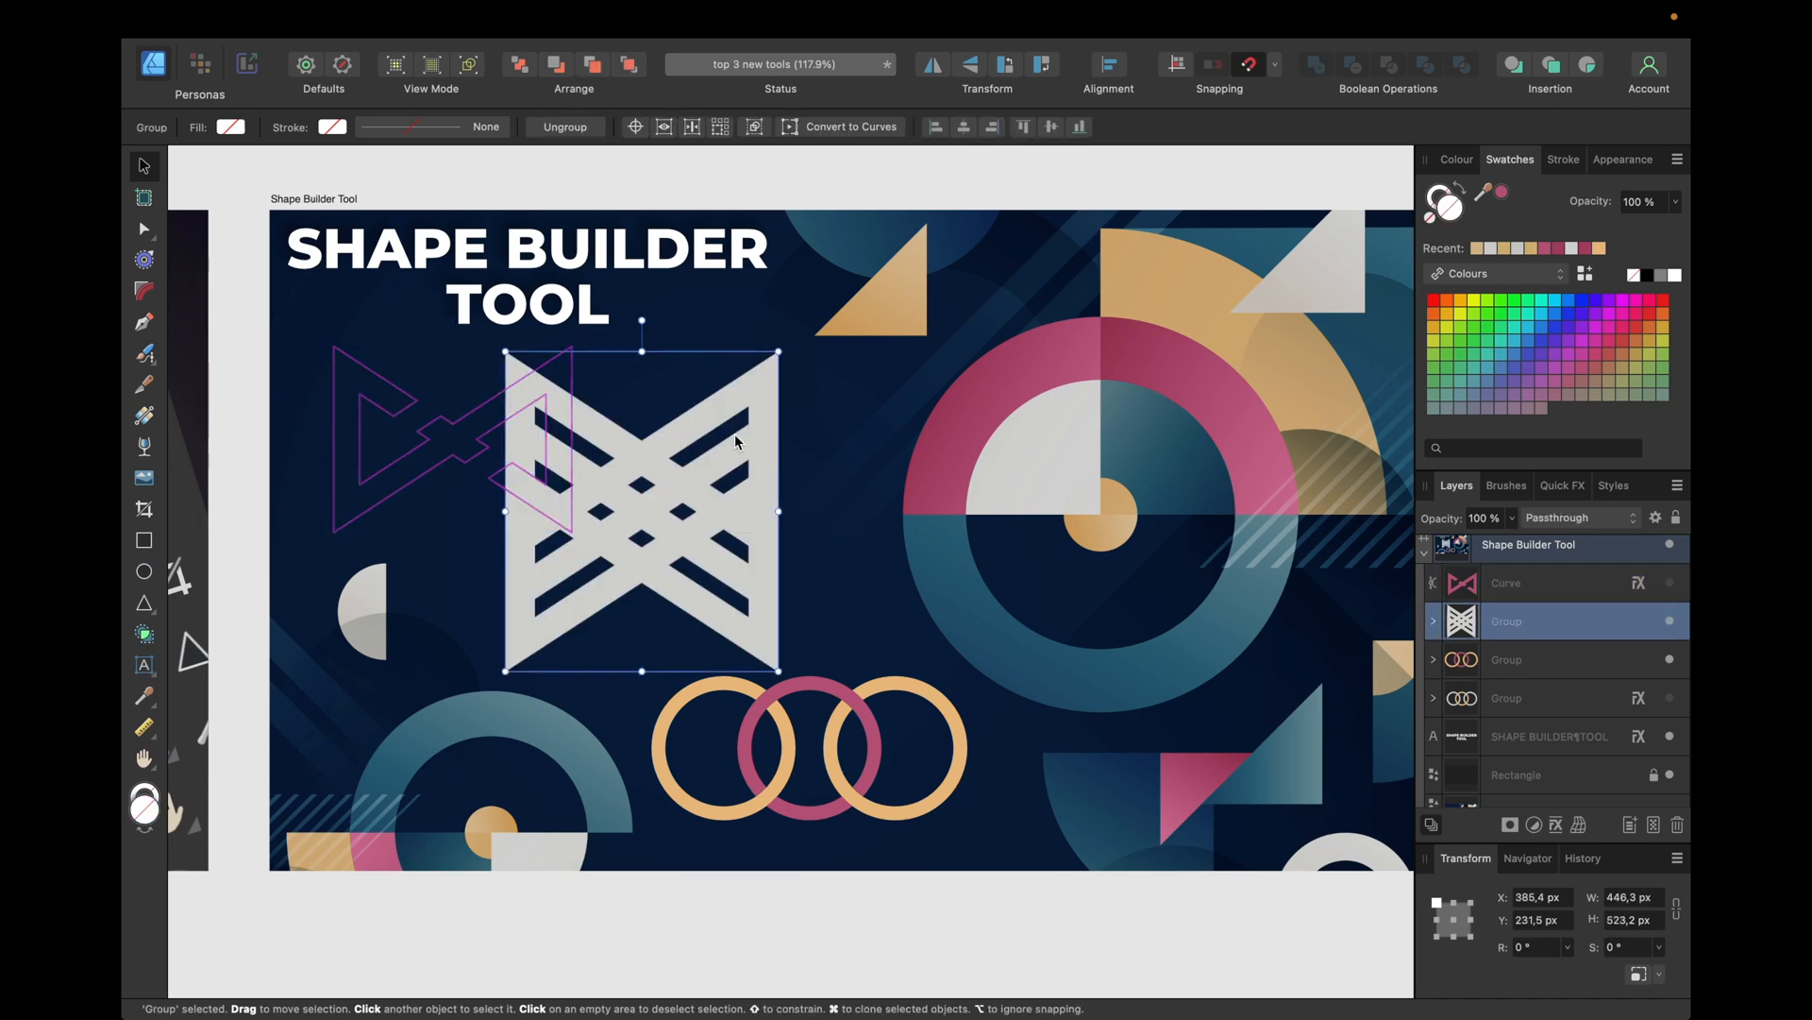
double_click(729, 445)
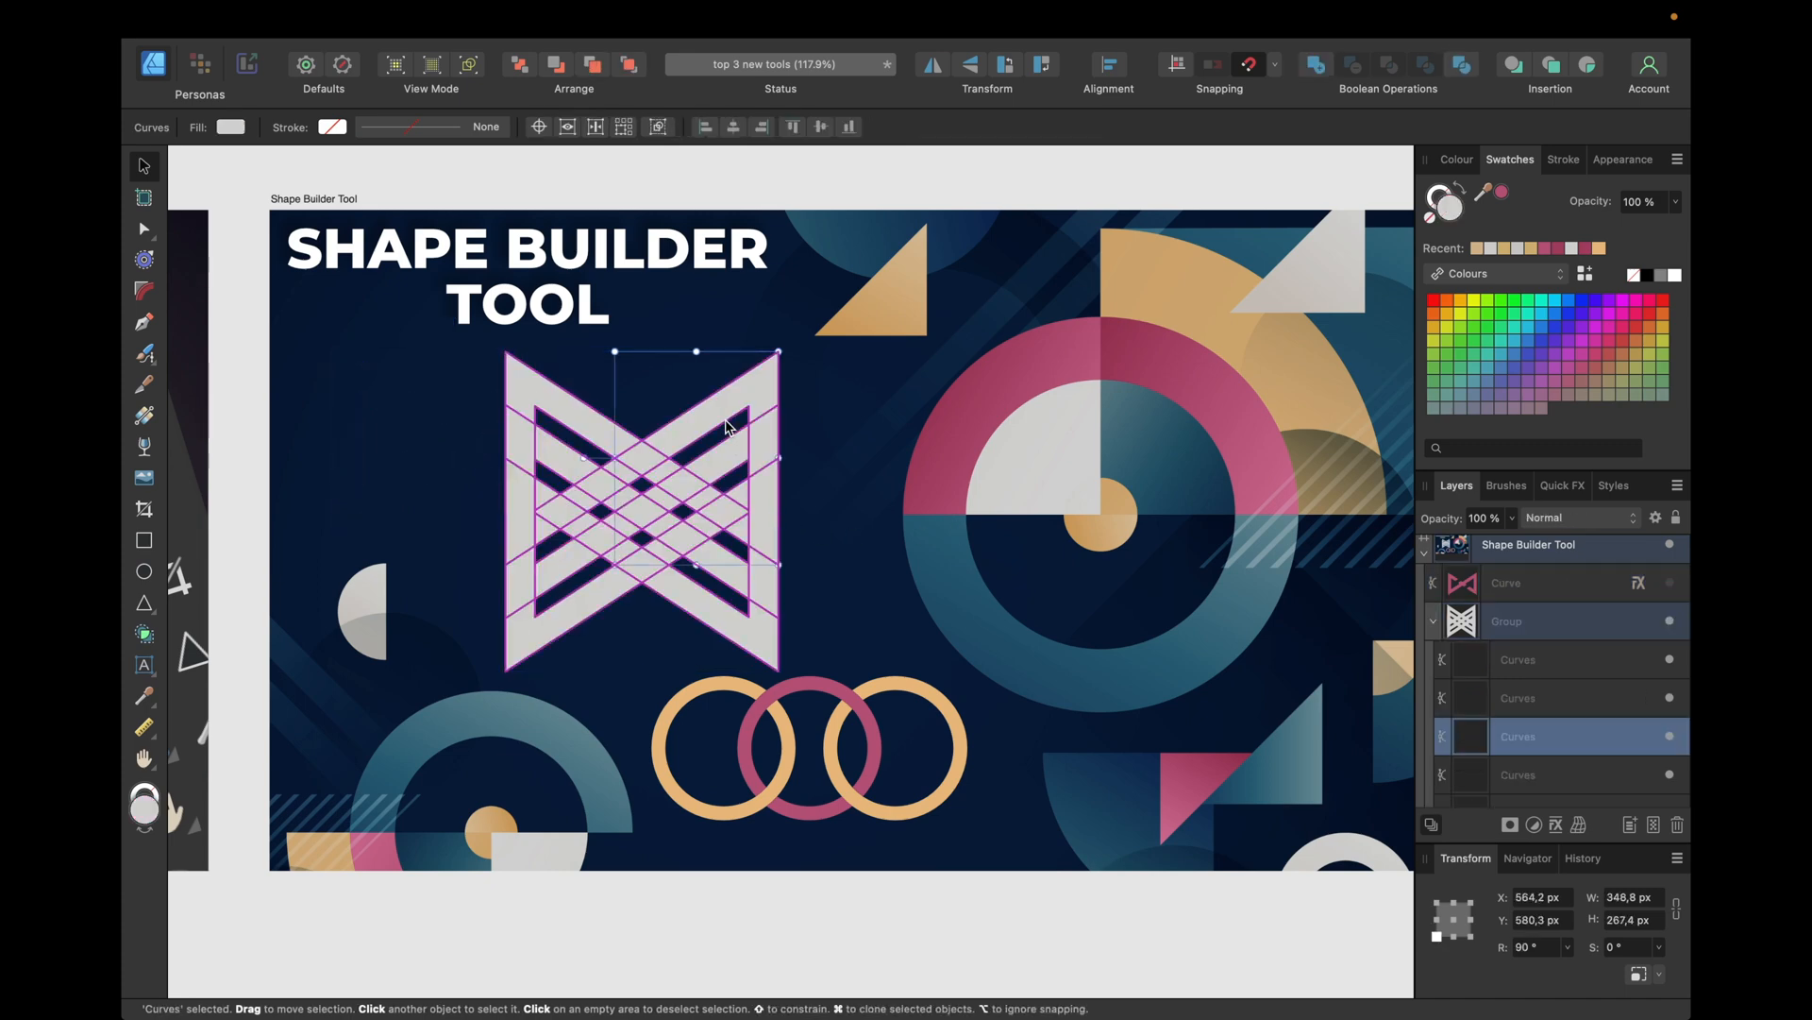
left_click(1502, 662)
left_click(1507, 708)
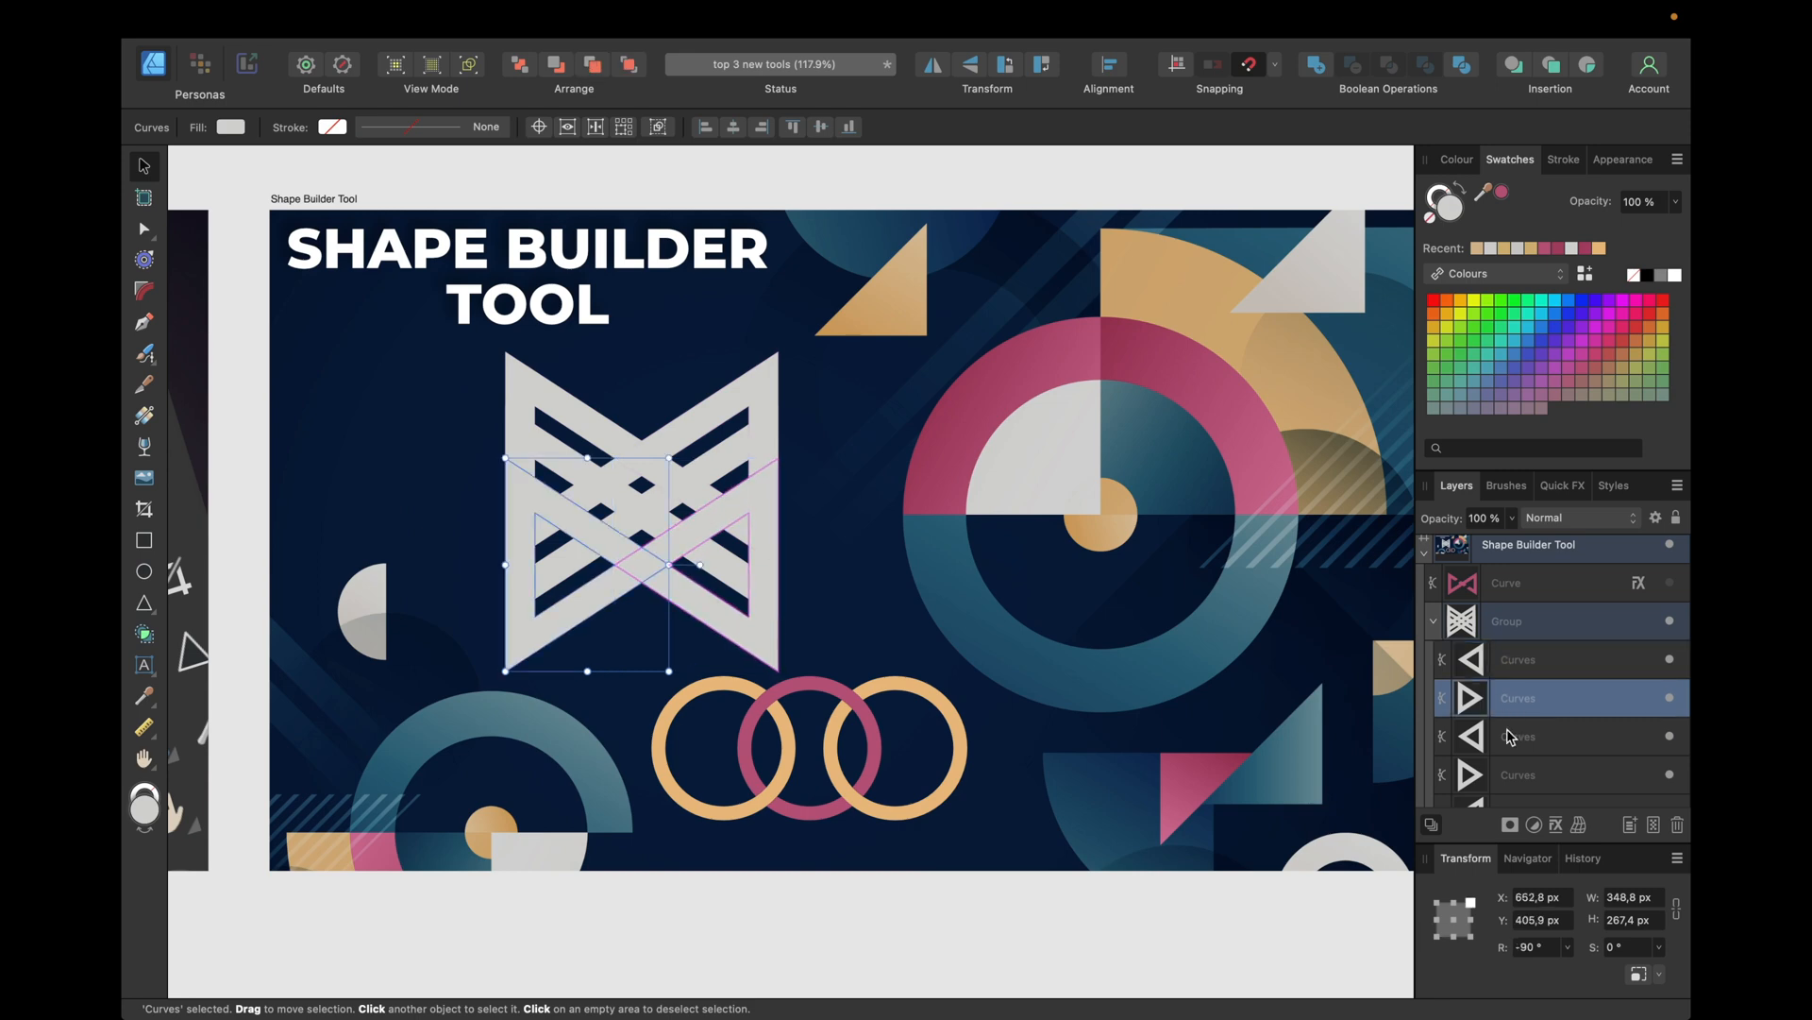
left_click_drag(218, 324, 867, 663)
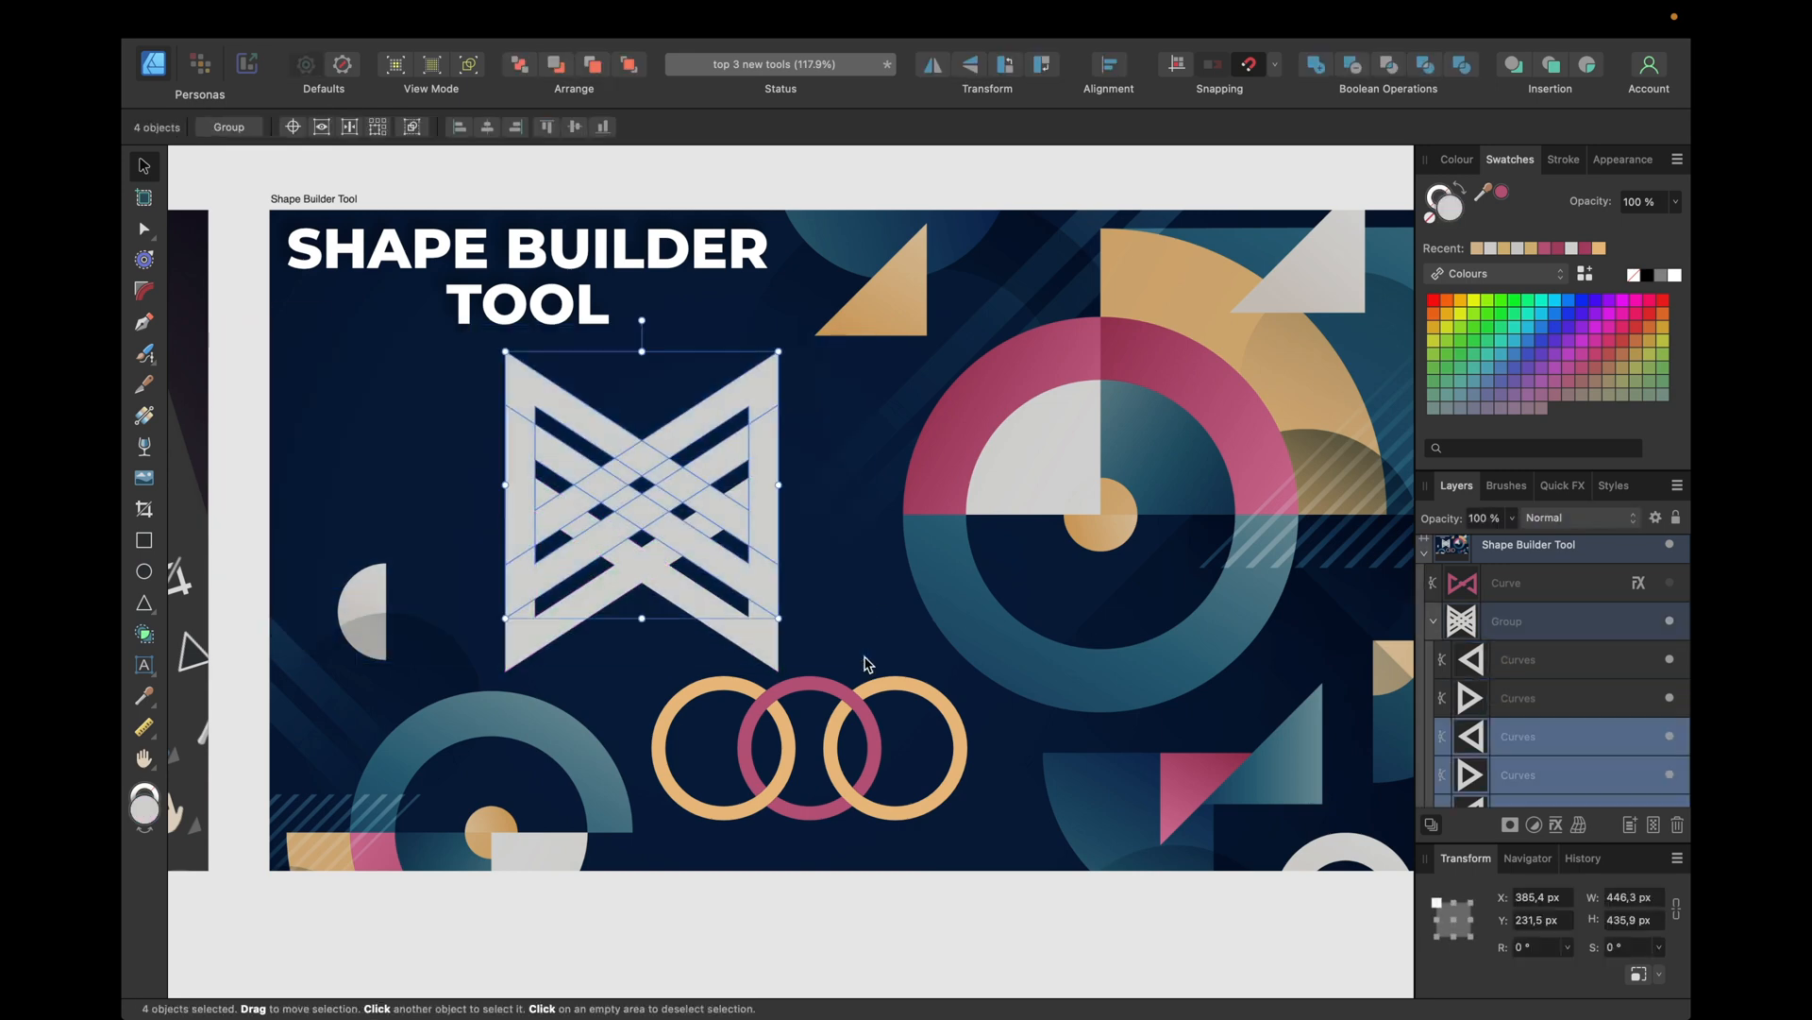
Step: Use the Shape Builder on the white triangles group to merge the middle areas into one interlaced bow shape
left_click(1534, 624)
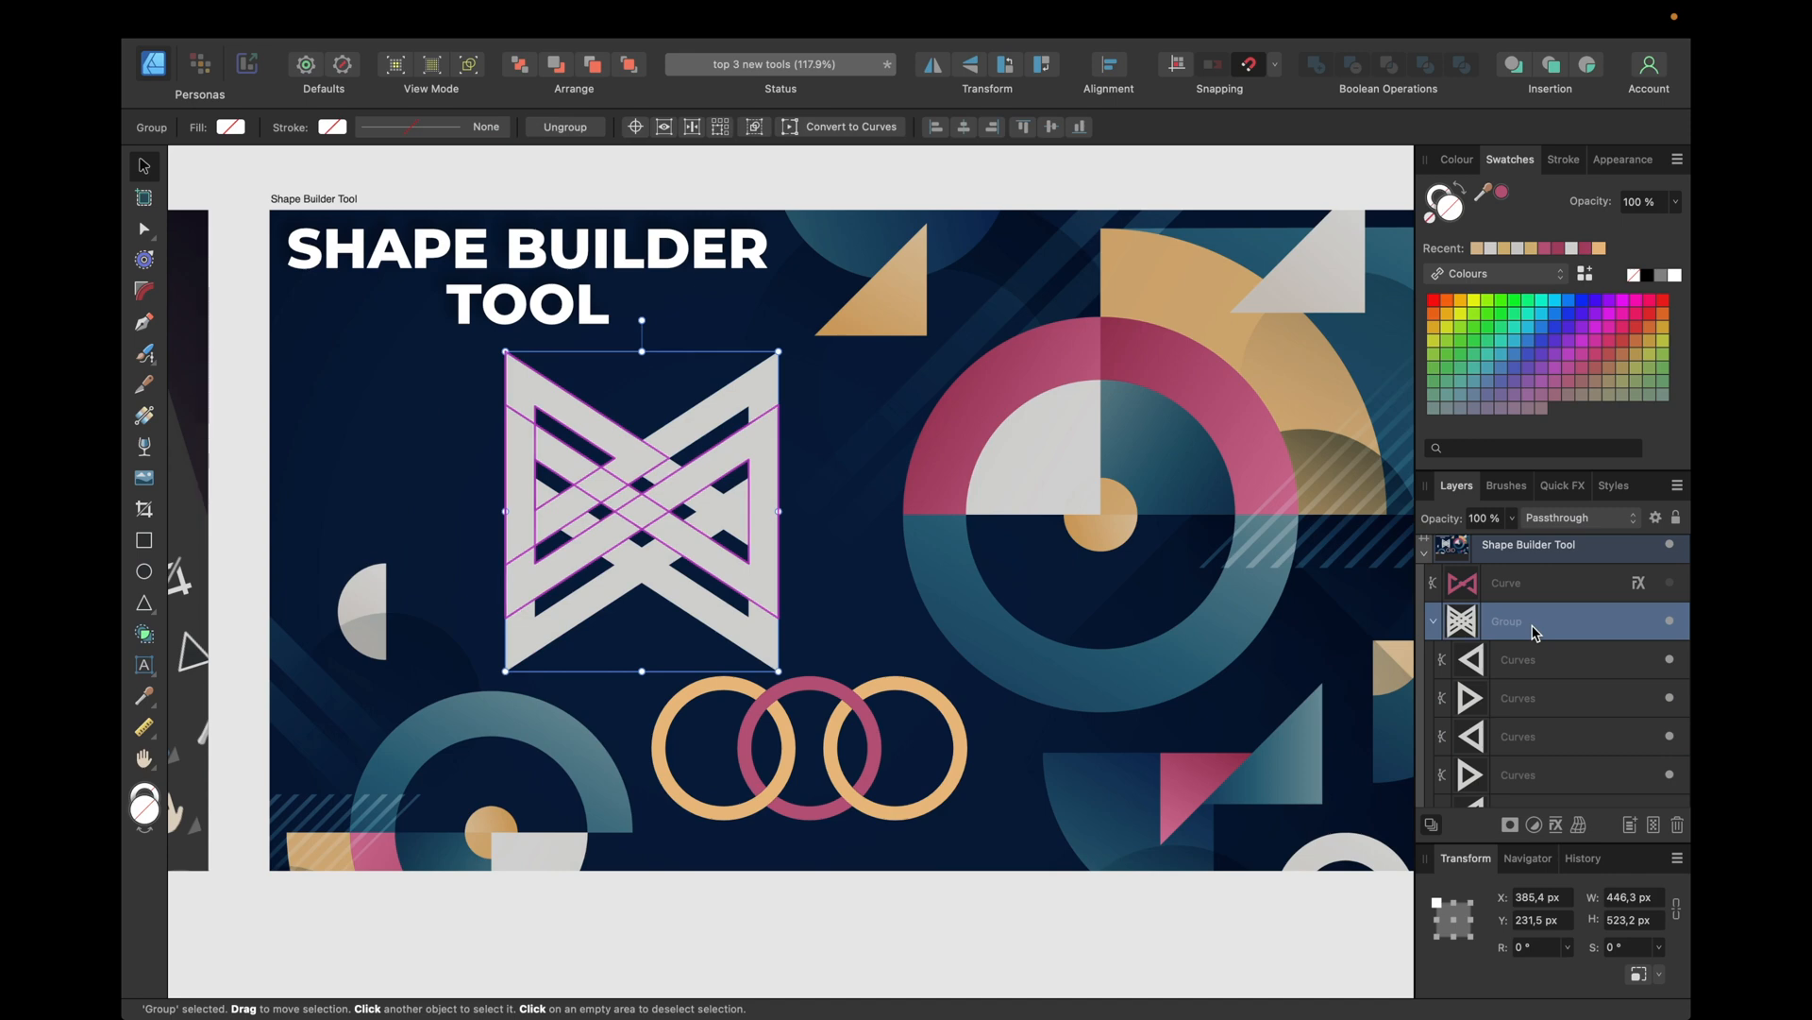
left_click(146, 641)
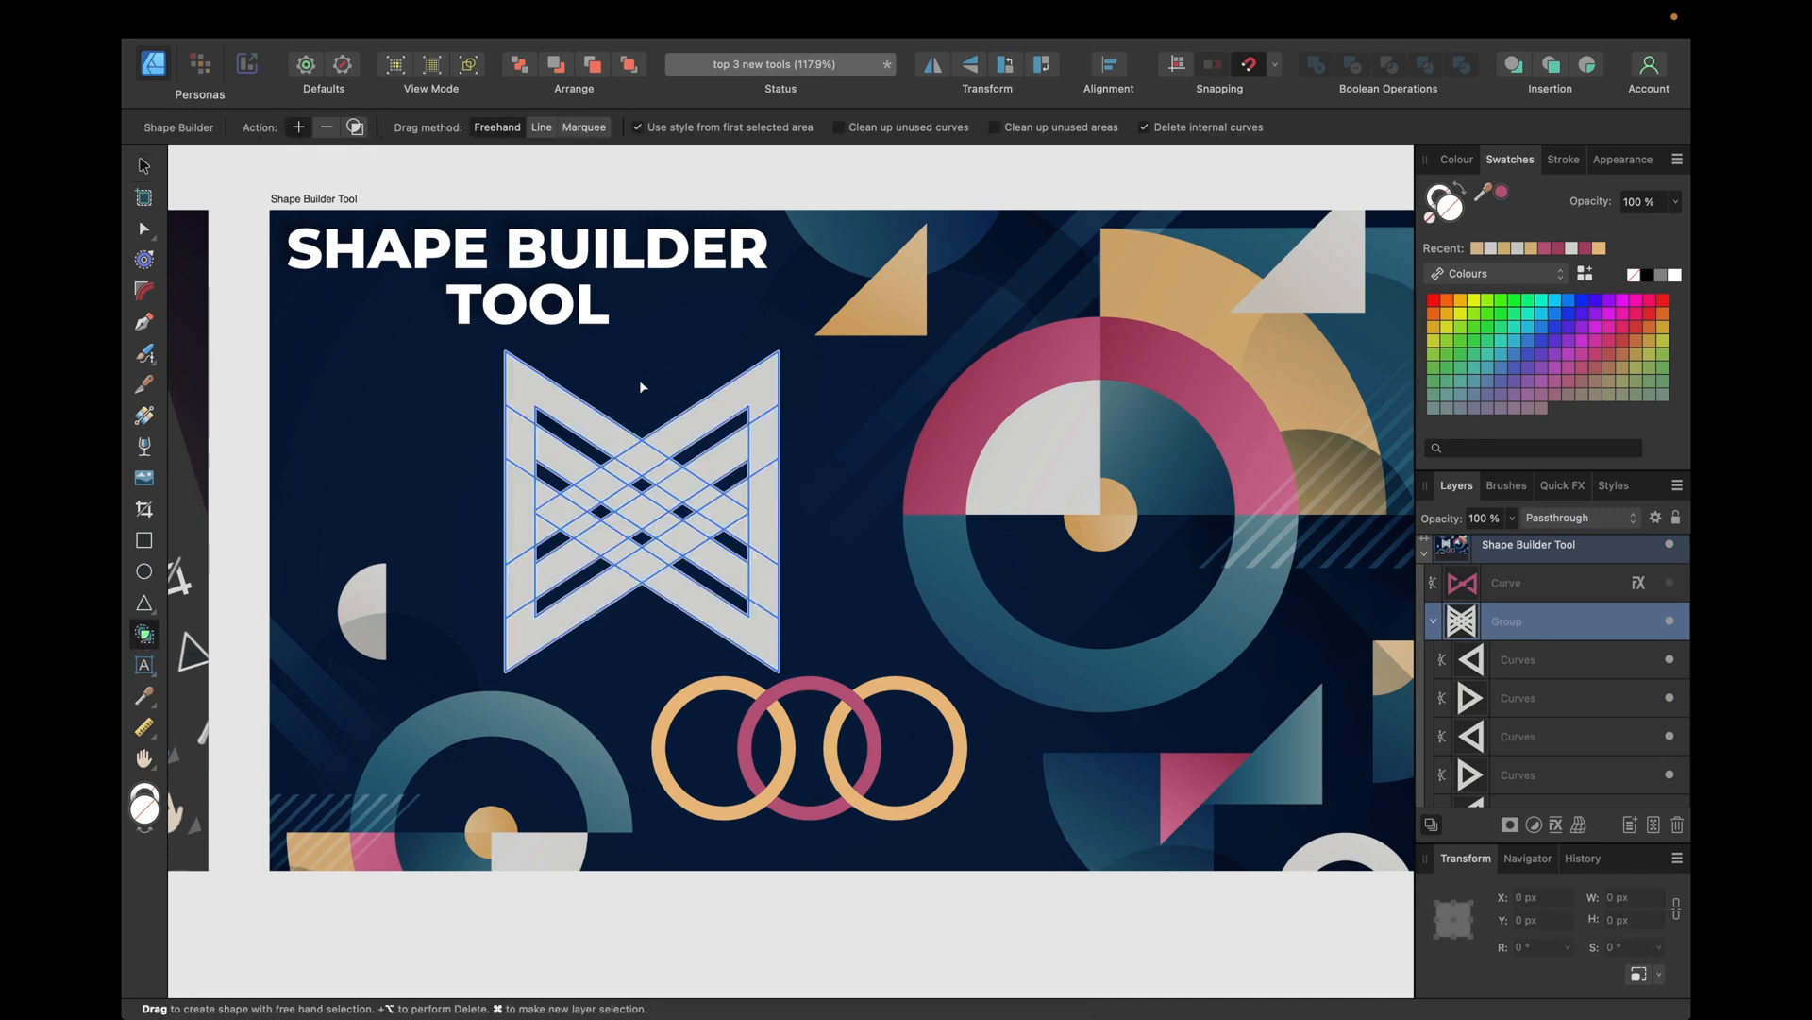
scroll(638, 380, "up", 5)
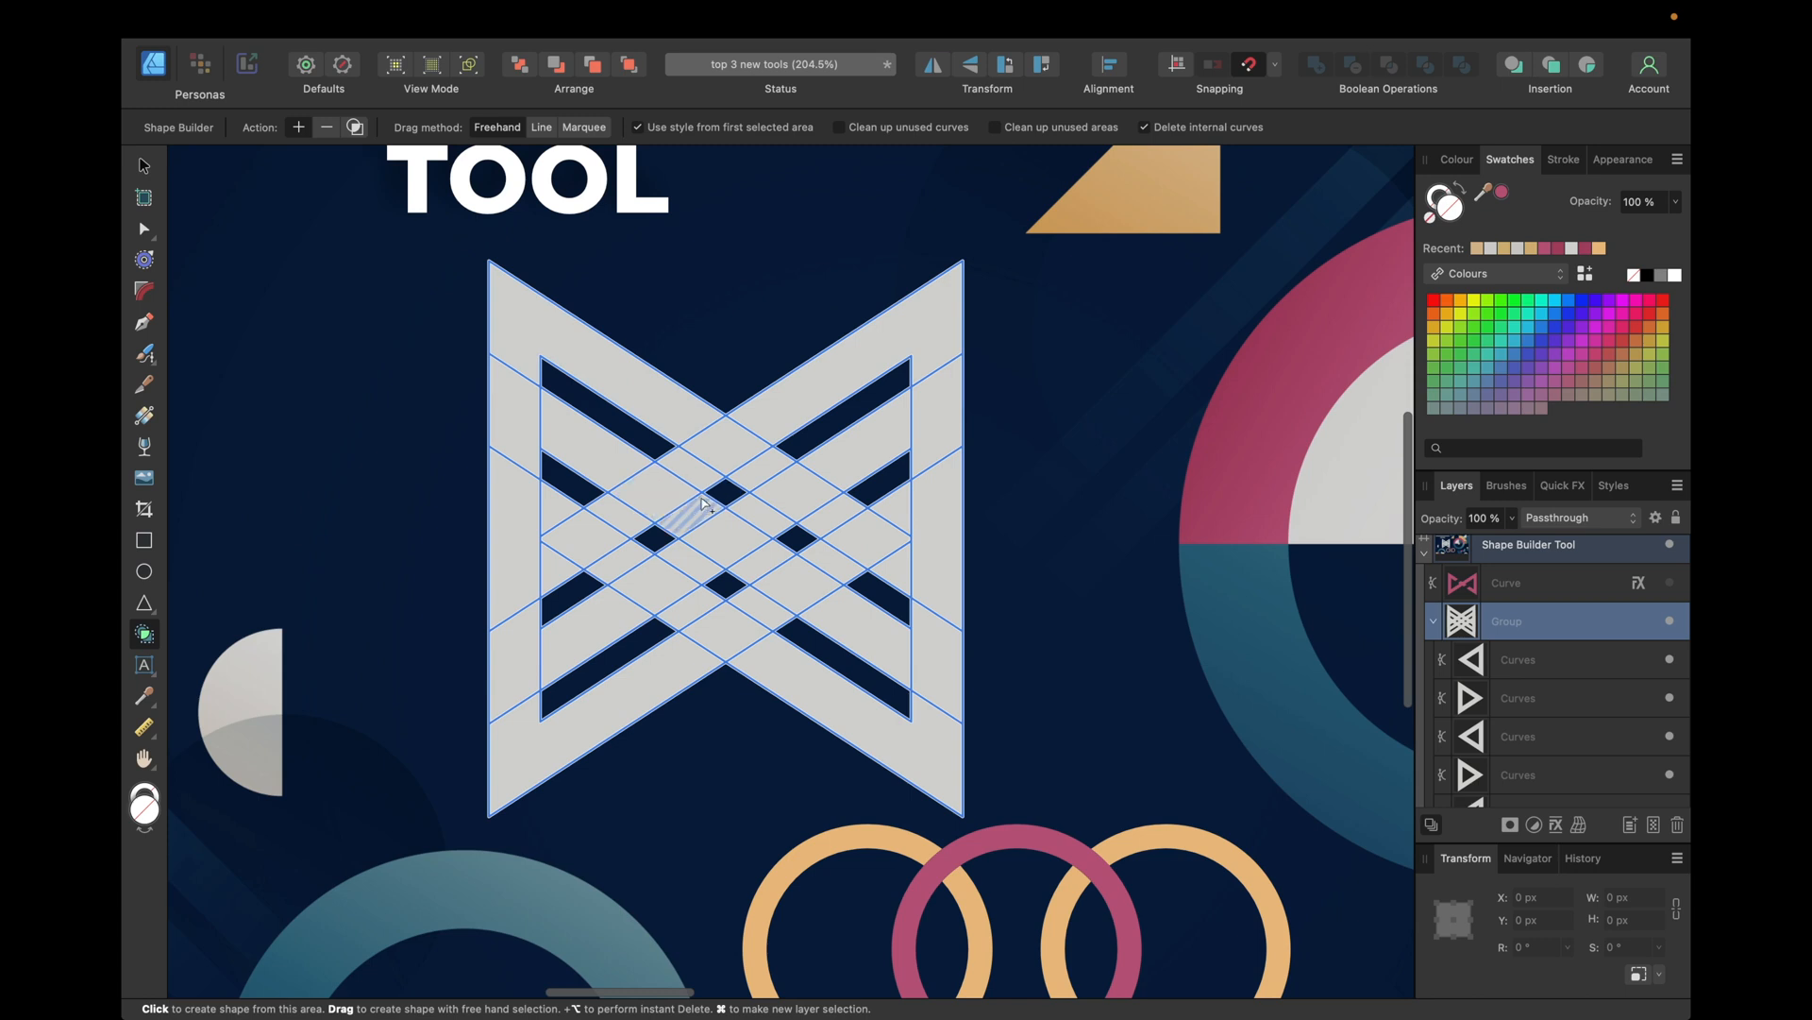
mouse_move(615, 463)
left_mouse_down()
mouse_move(524, 427)
mouse_move(510, 668)
mouse_move(713, 541)
mouse_move(696, 521)
mouse_move(754, 555)
mouse_move(744, 531)
mouse_move(770, 507)
mouse_move(926, 421)
mouse_move(917, 677)
mouse_move(880, 646)
left_mouse_up()
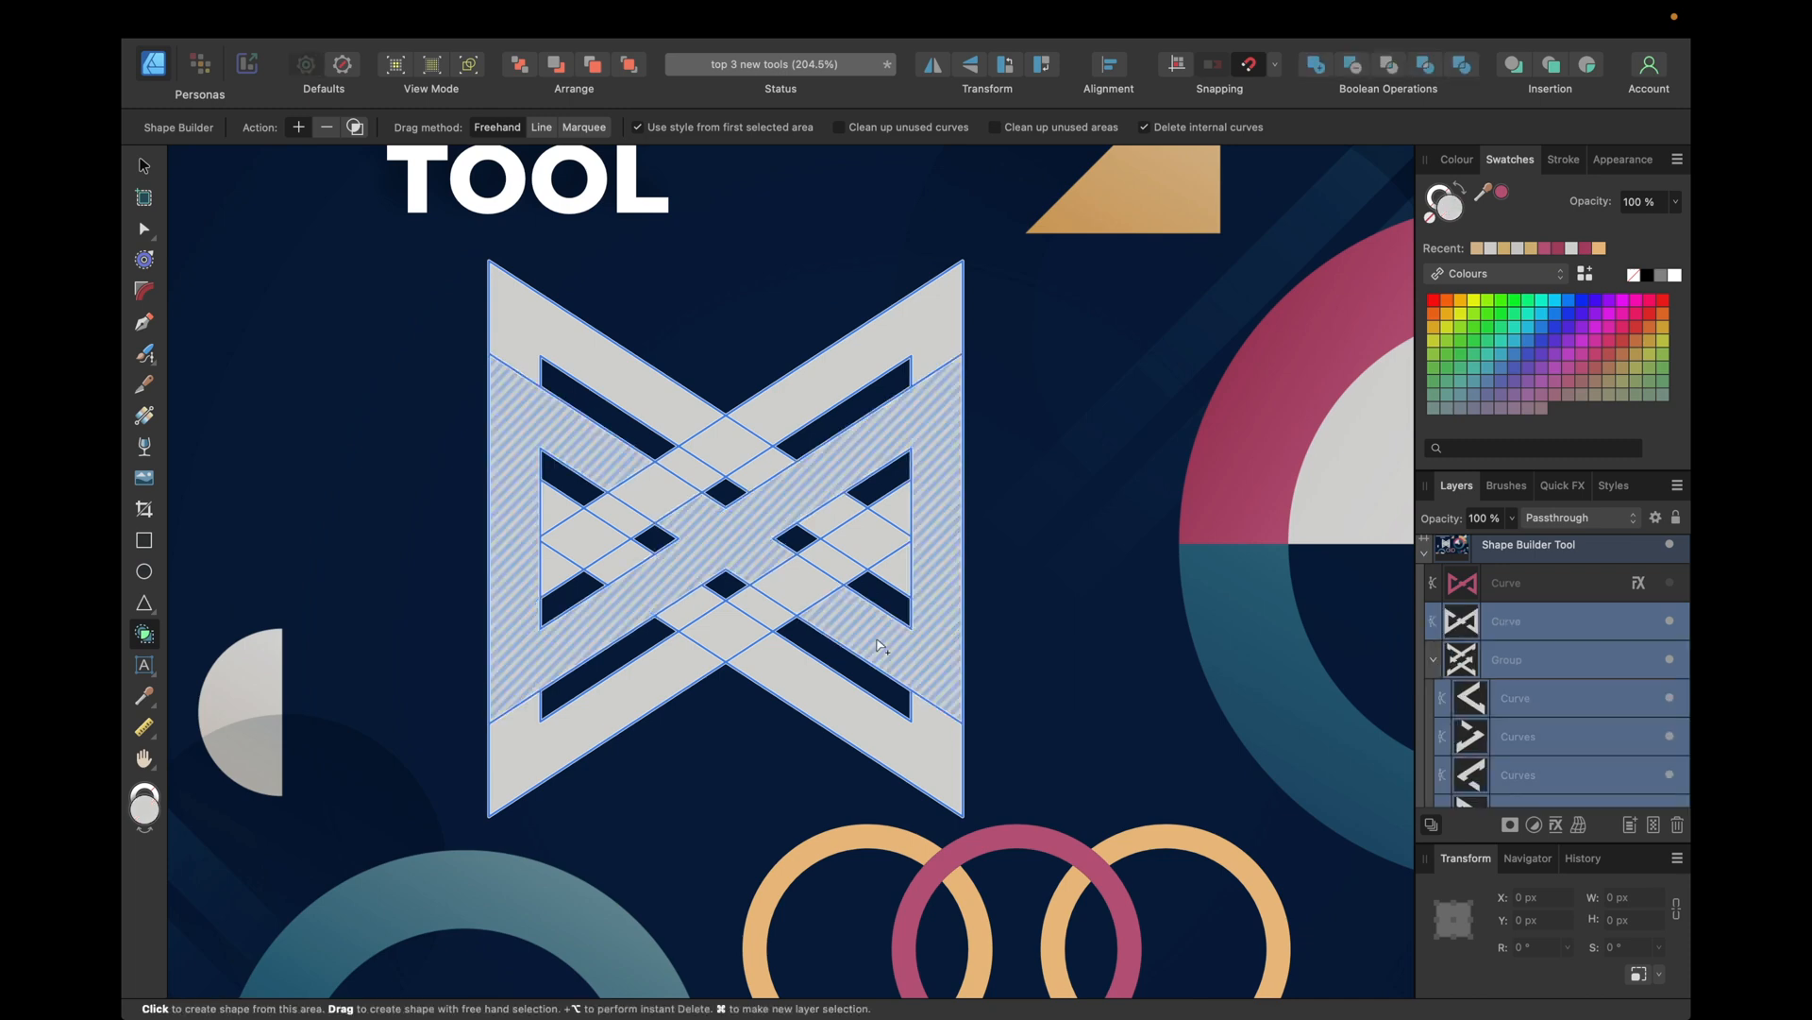
Step: Delete the group of leftover triangle pieces and select the white bow curve
left_click(1487, 666)
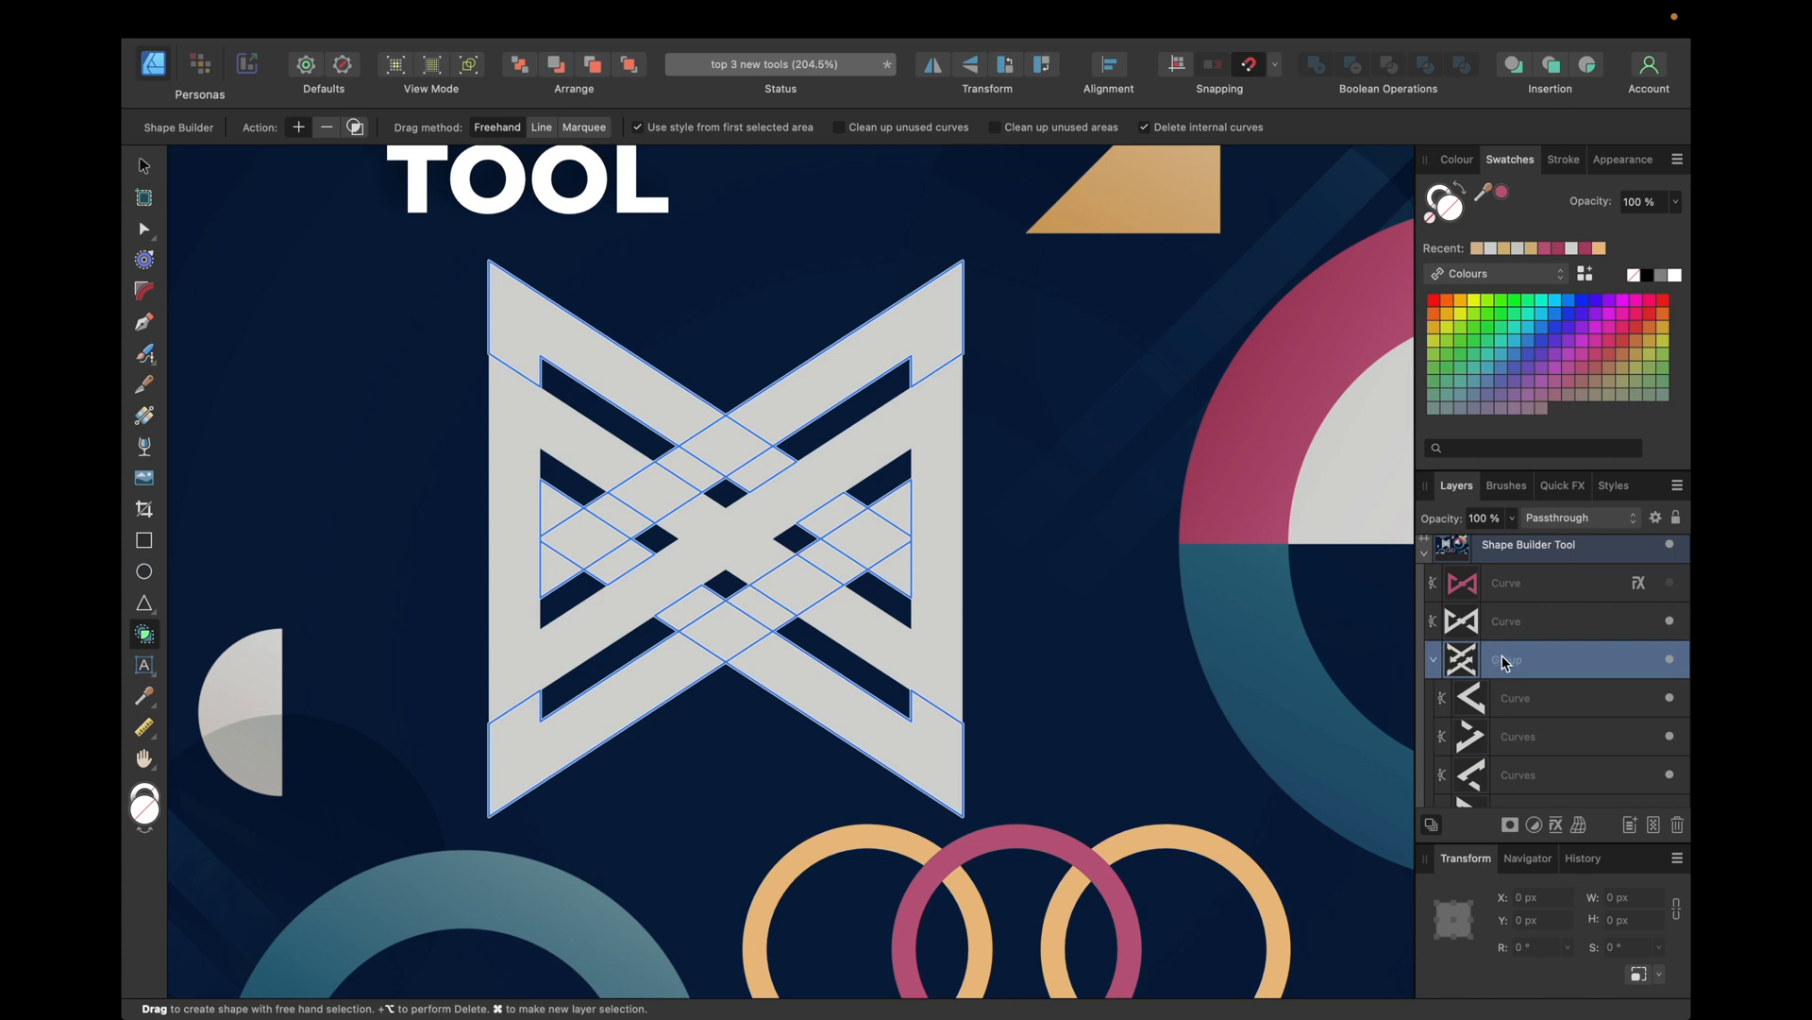
left_click(1484, 625)
left_click(1491, 659)
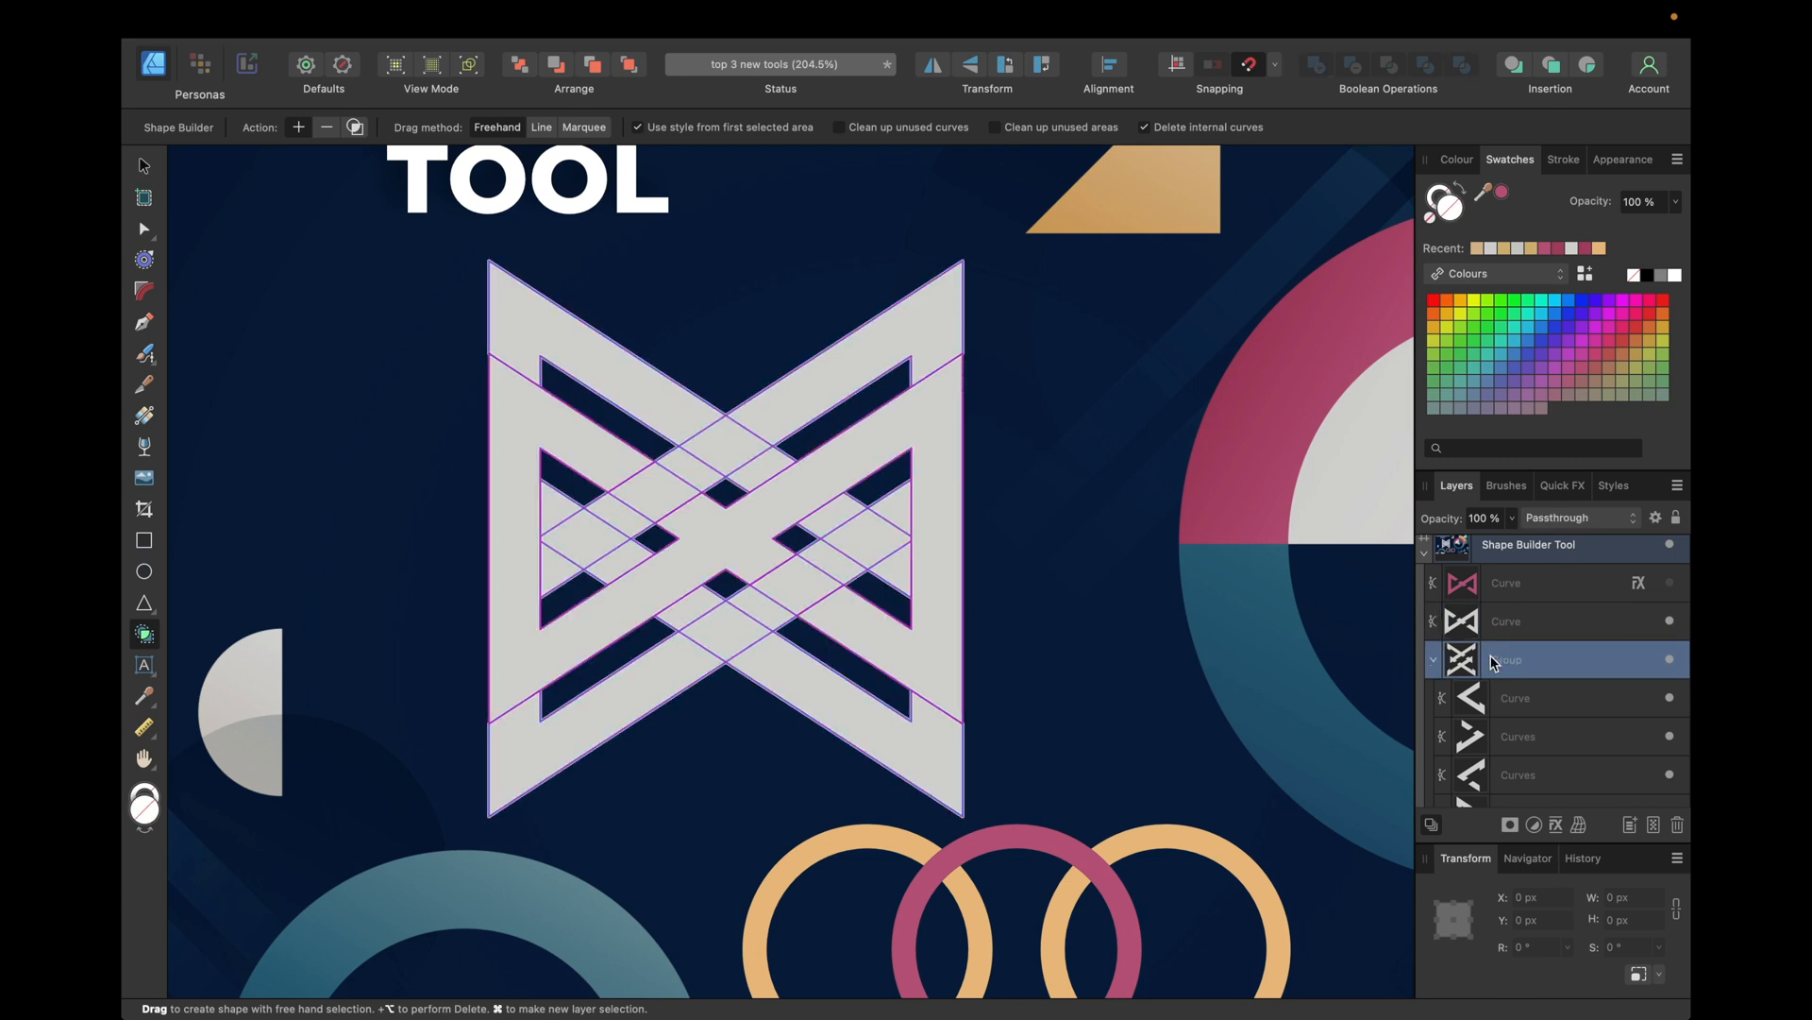
left_click(142, 167)
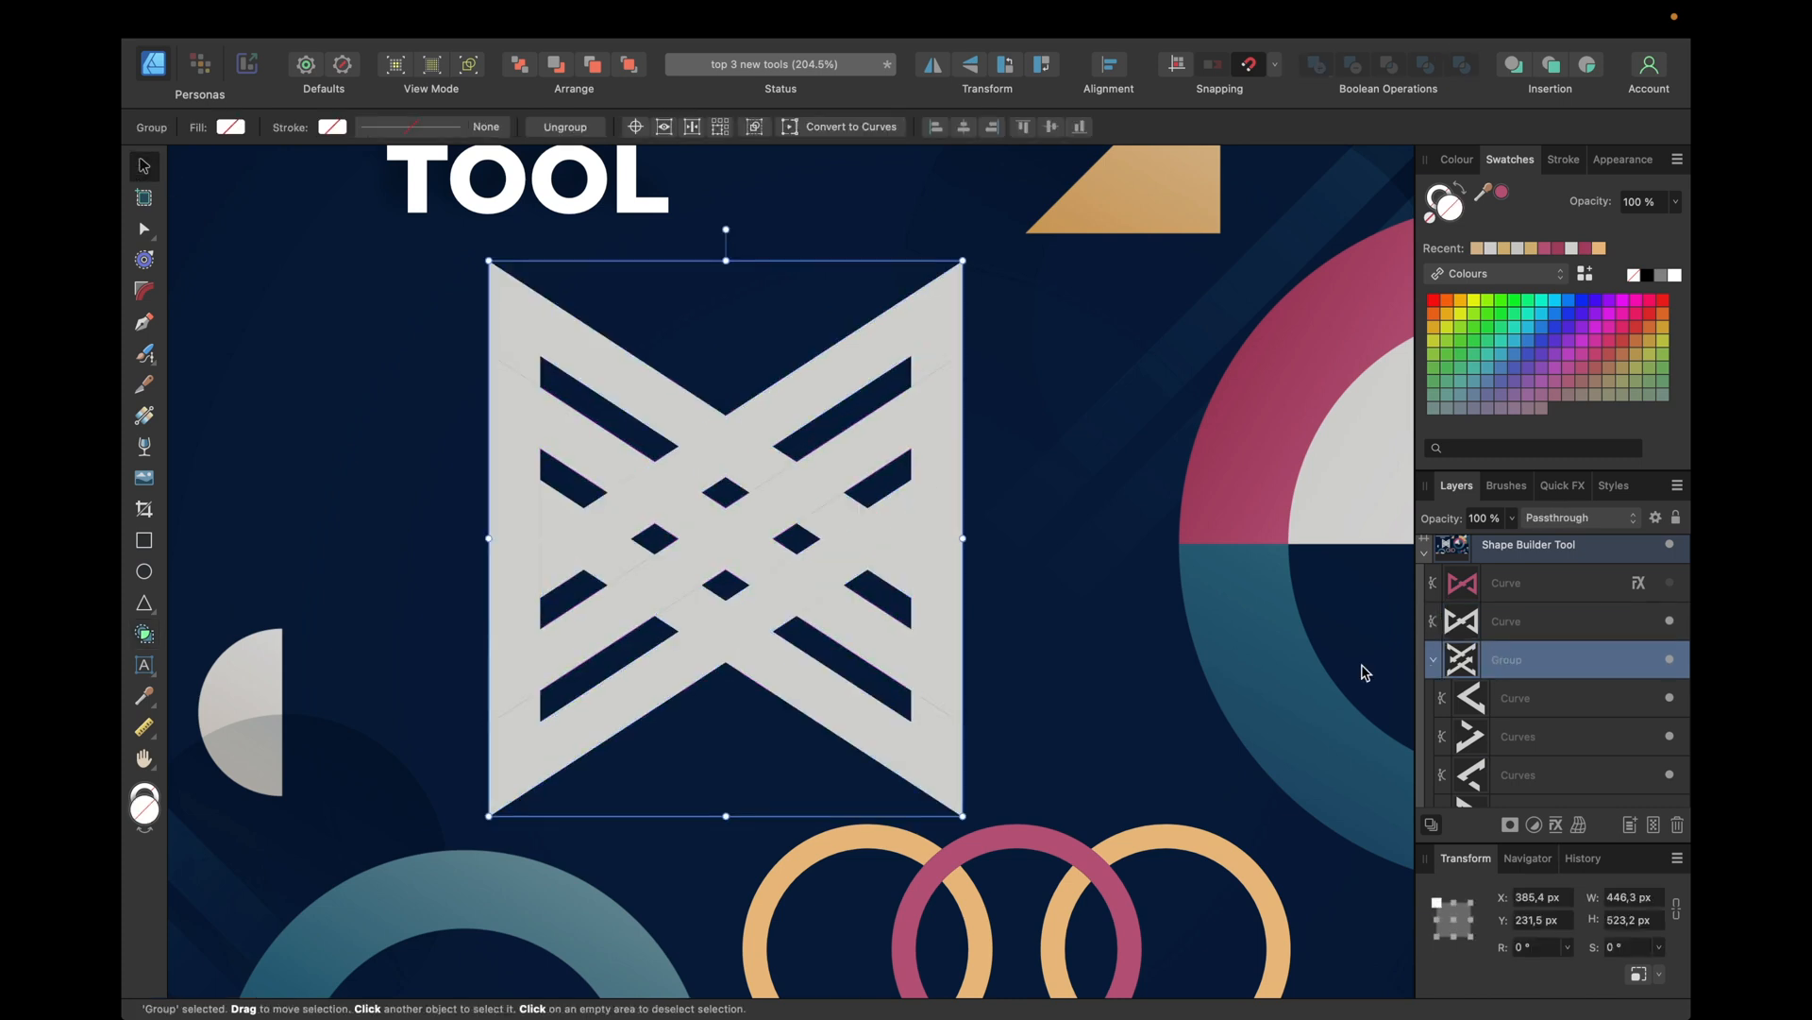
key("Delete")
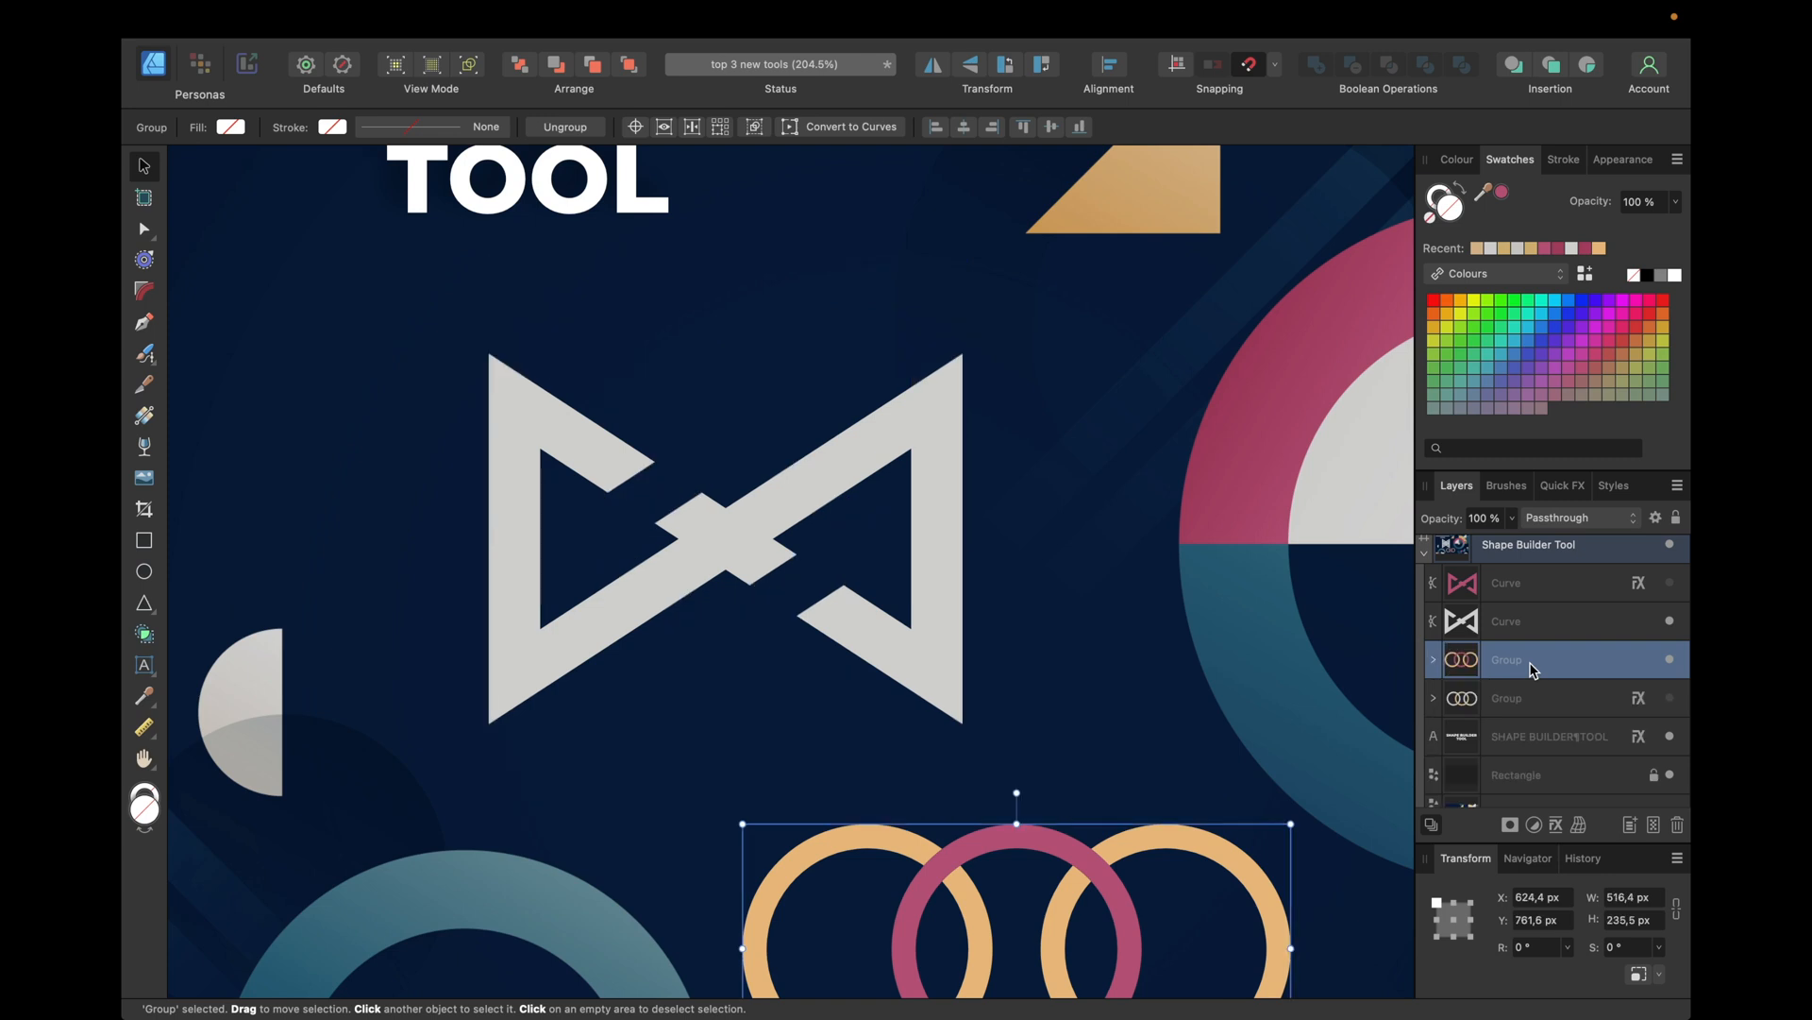
left_click(1491, 619)
scroll(1060, 457, "down", 3)
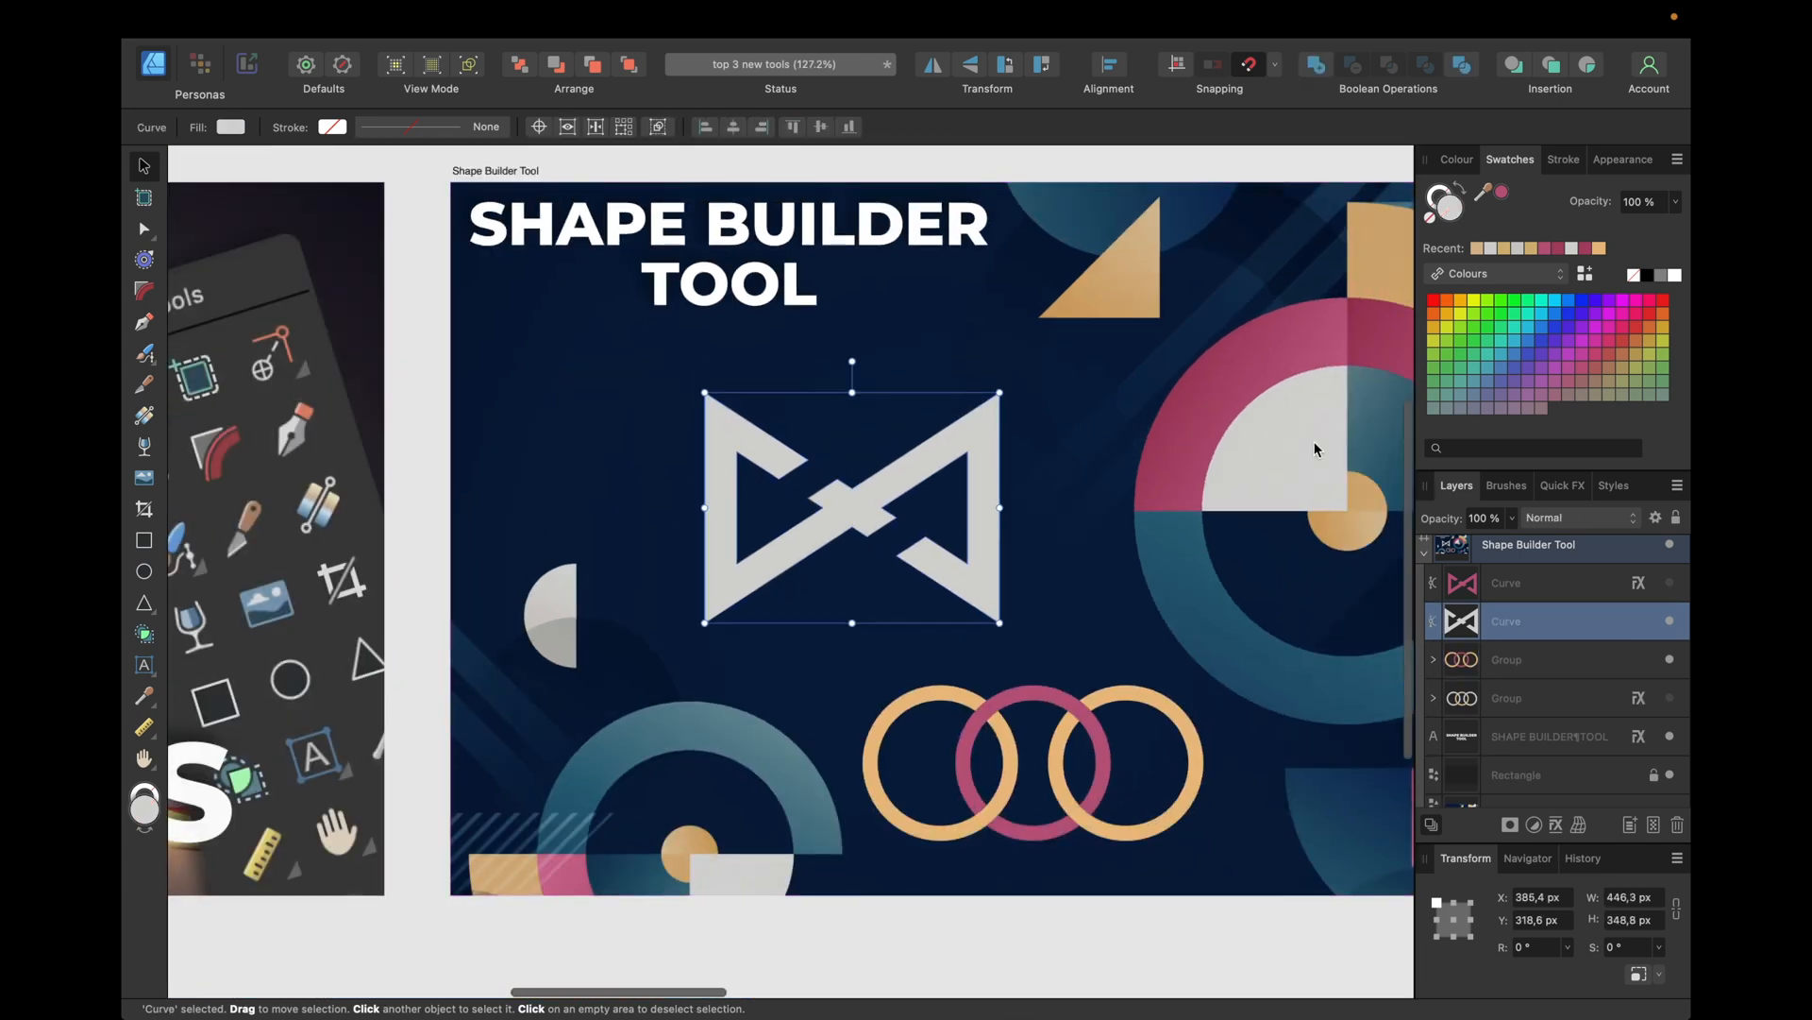
Step: Fill the white bow curve with the gold colour sampled from the artwork and deselect it
scroll(1314, 440, "right", 3)
left_click_drag(1485, 193, 958, 302)
left_click(1502, 194)
left_click(1127, 152)
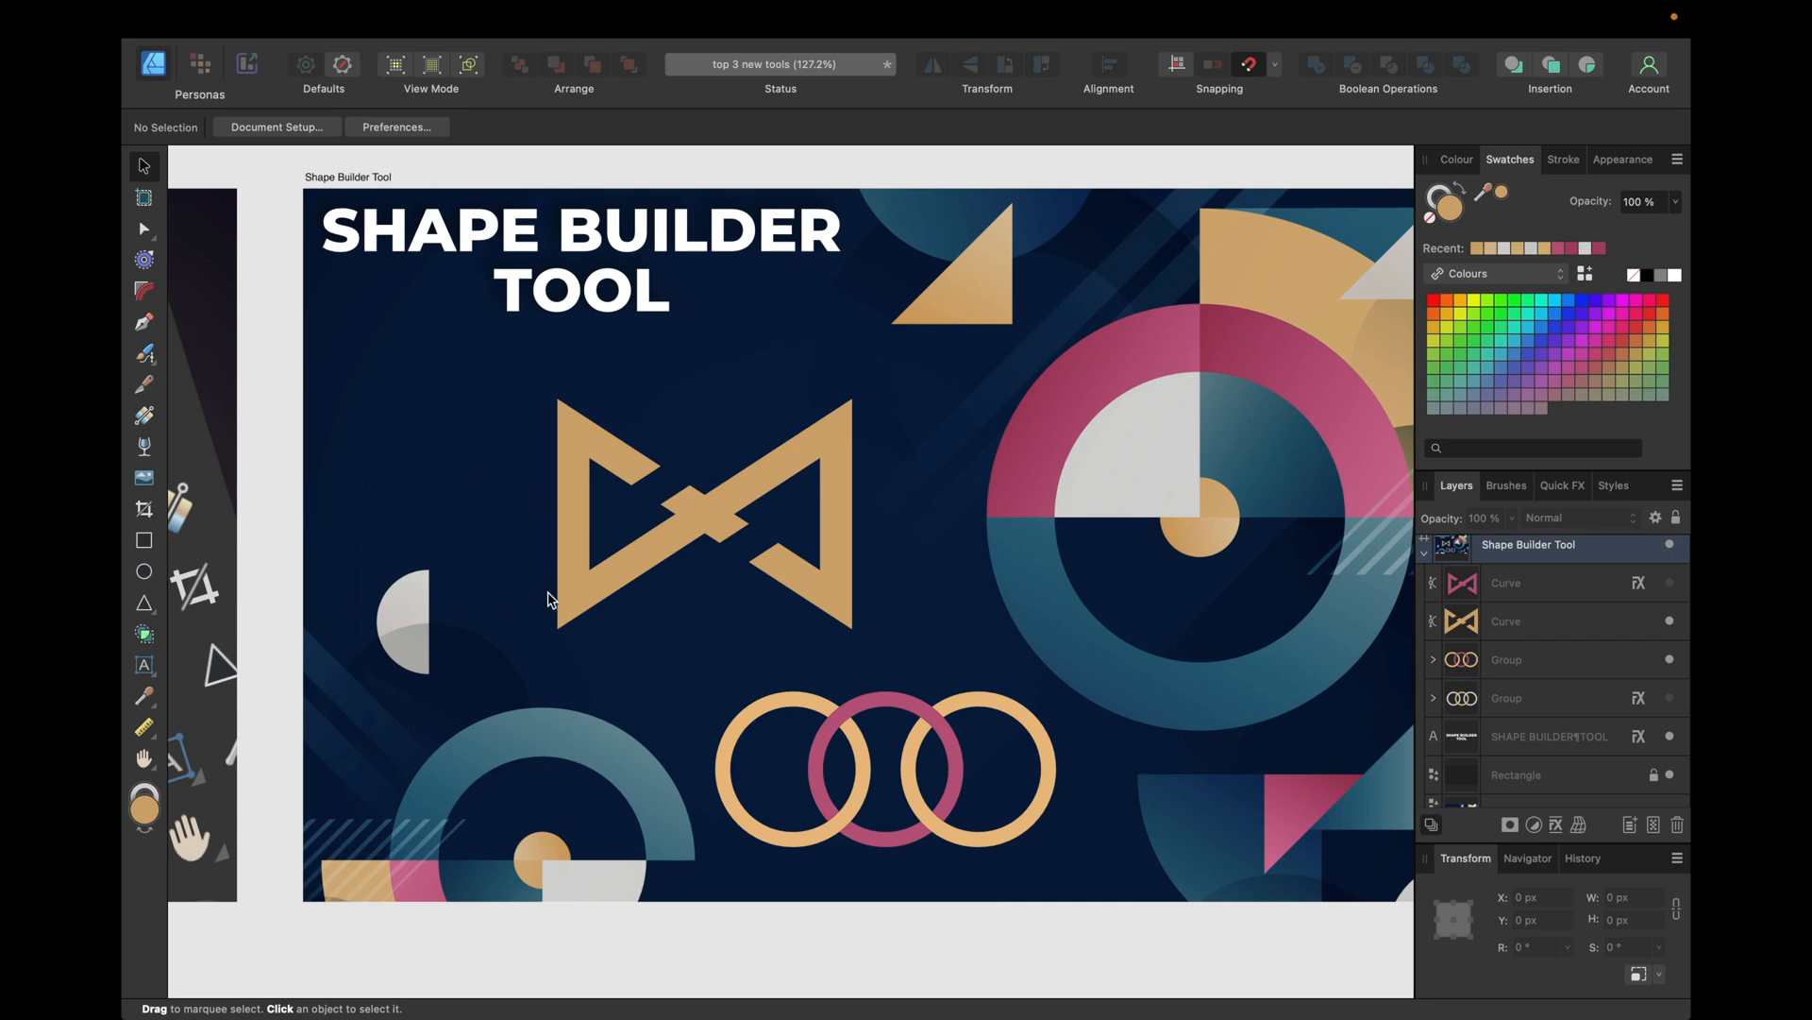
Step: Collapse the layers of the Shape Builder Tool artboard and go to the Warp Tool artboard
scroll(550, 598, "right", 2)
scroll(549, 600, "right", 5)
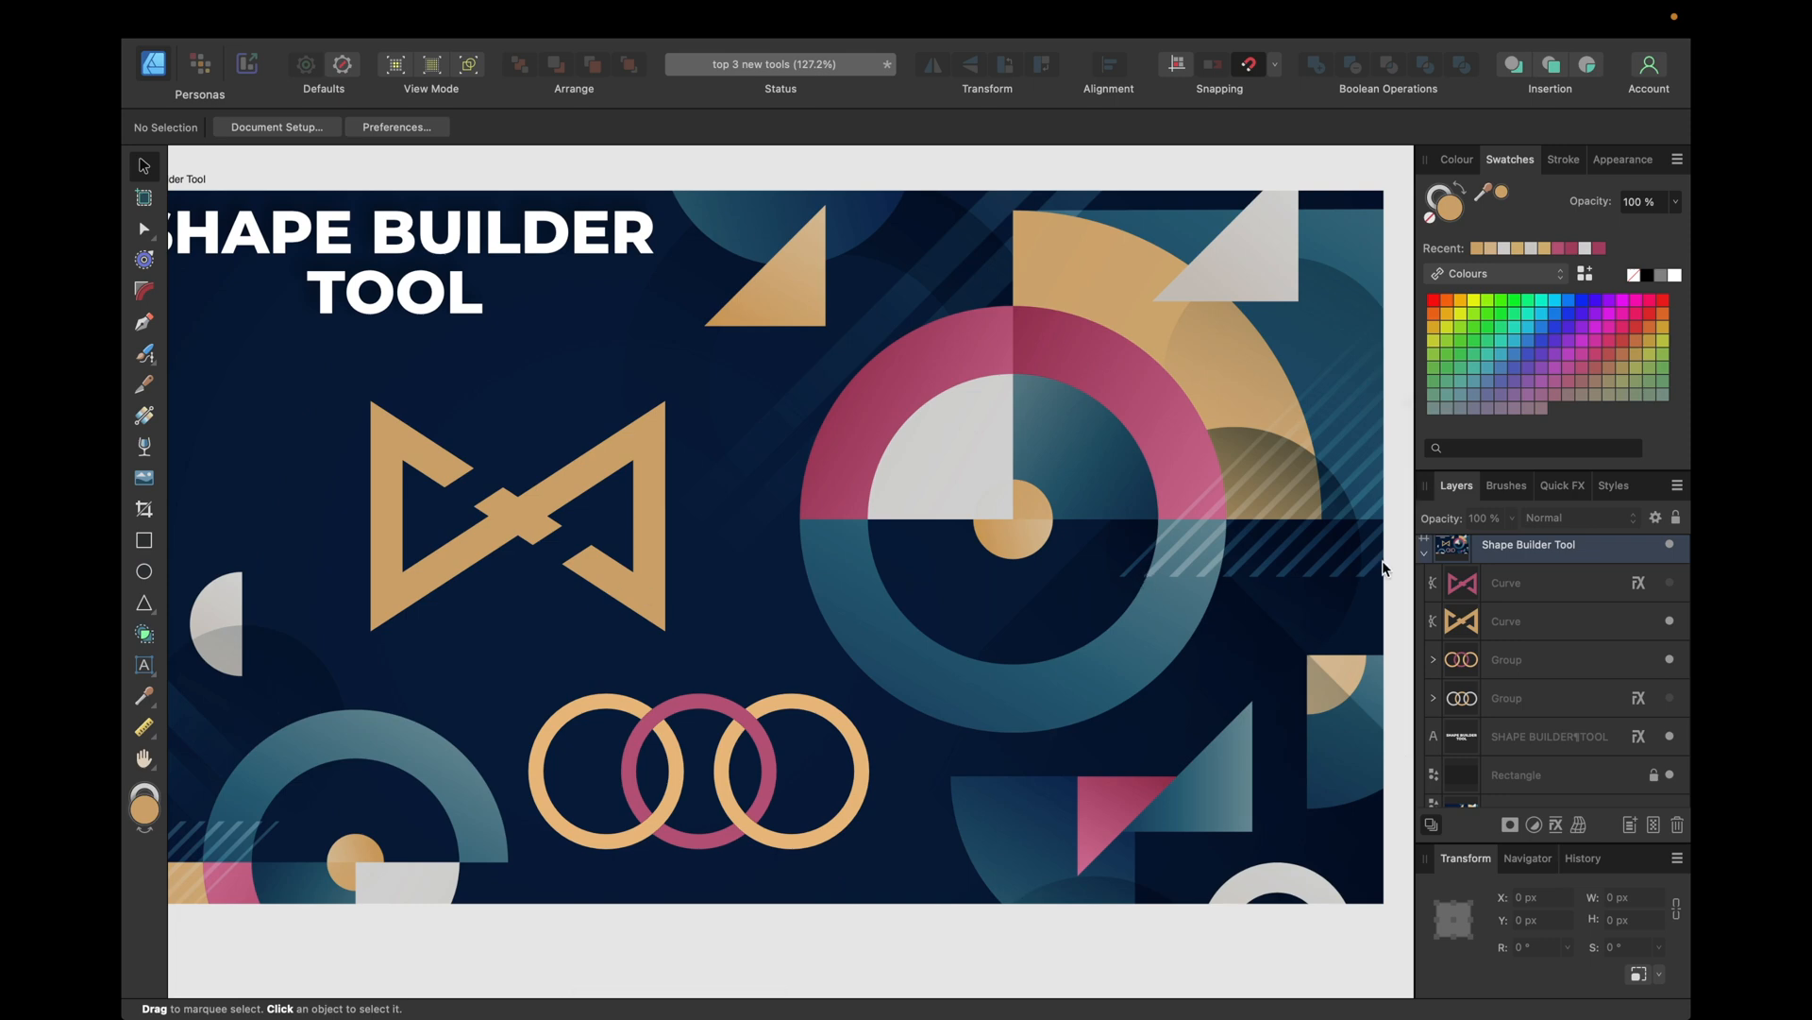
left_click(1428, 559)
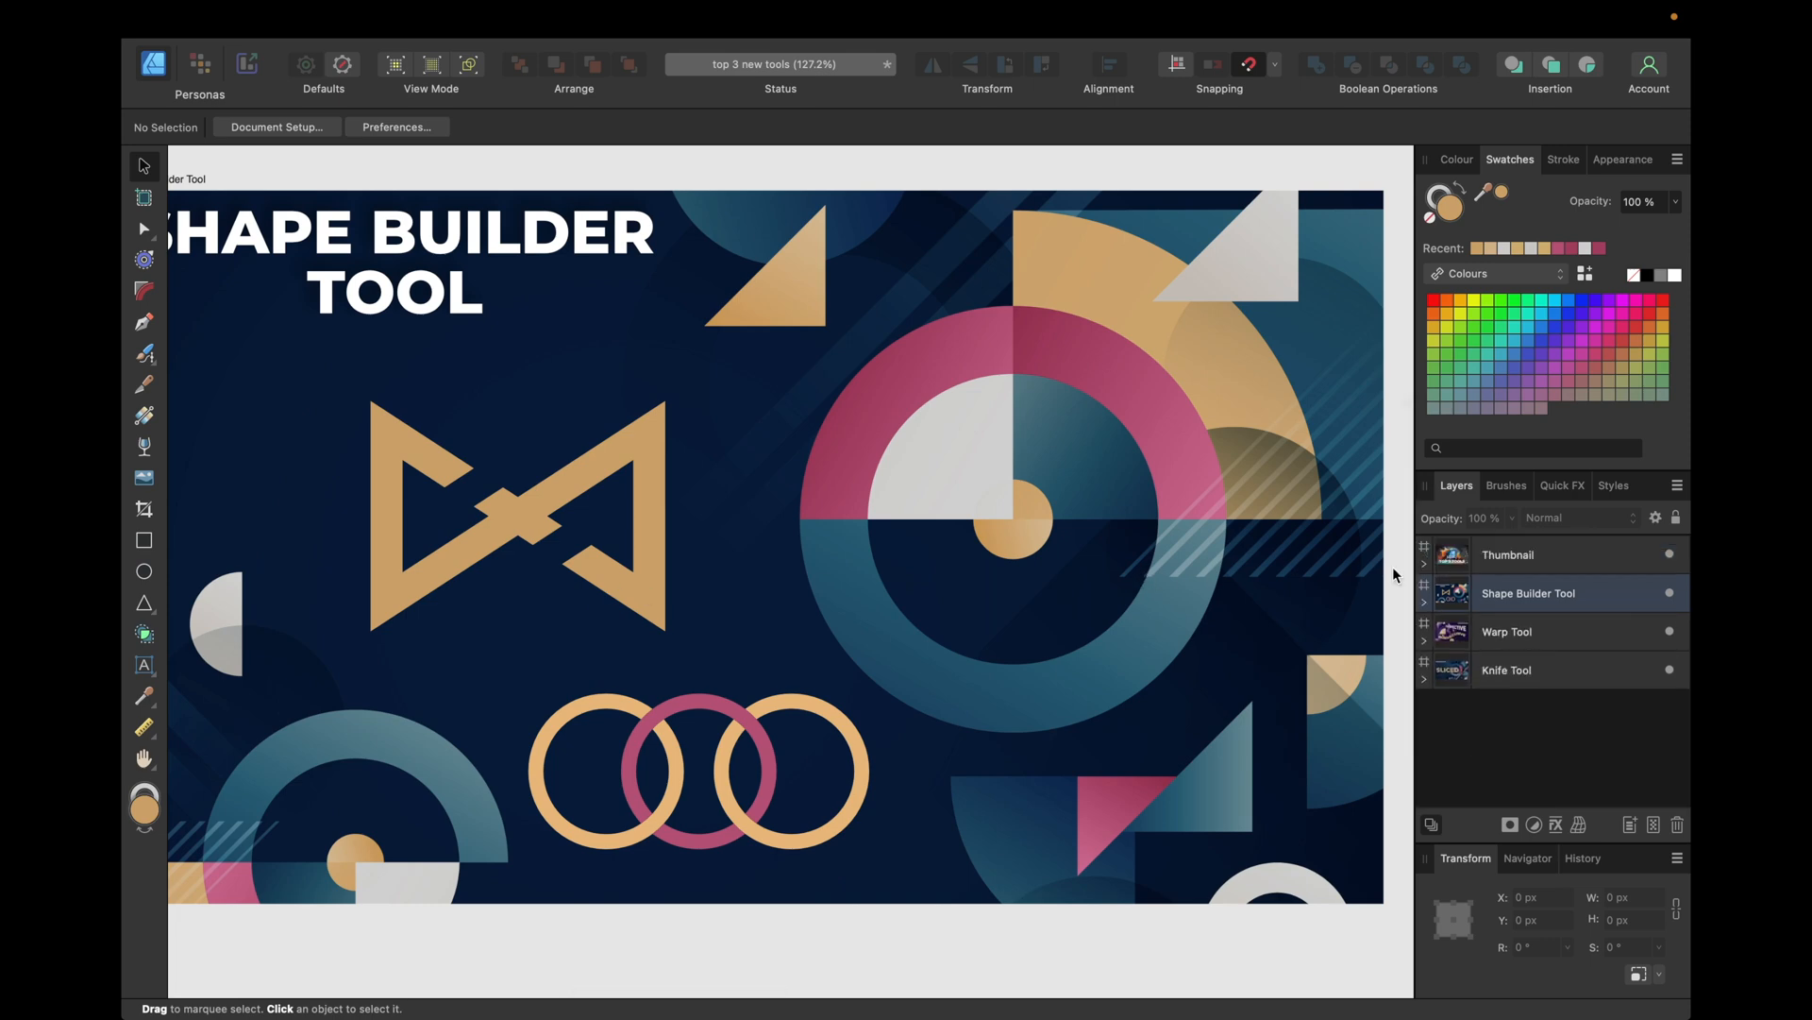
scroll(1208, 600, "right", 15)
scroll(1210, 601, "up", 10)
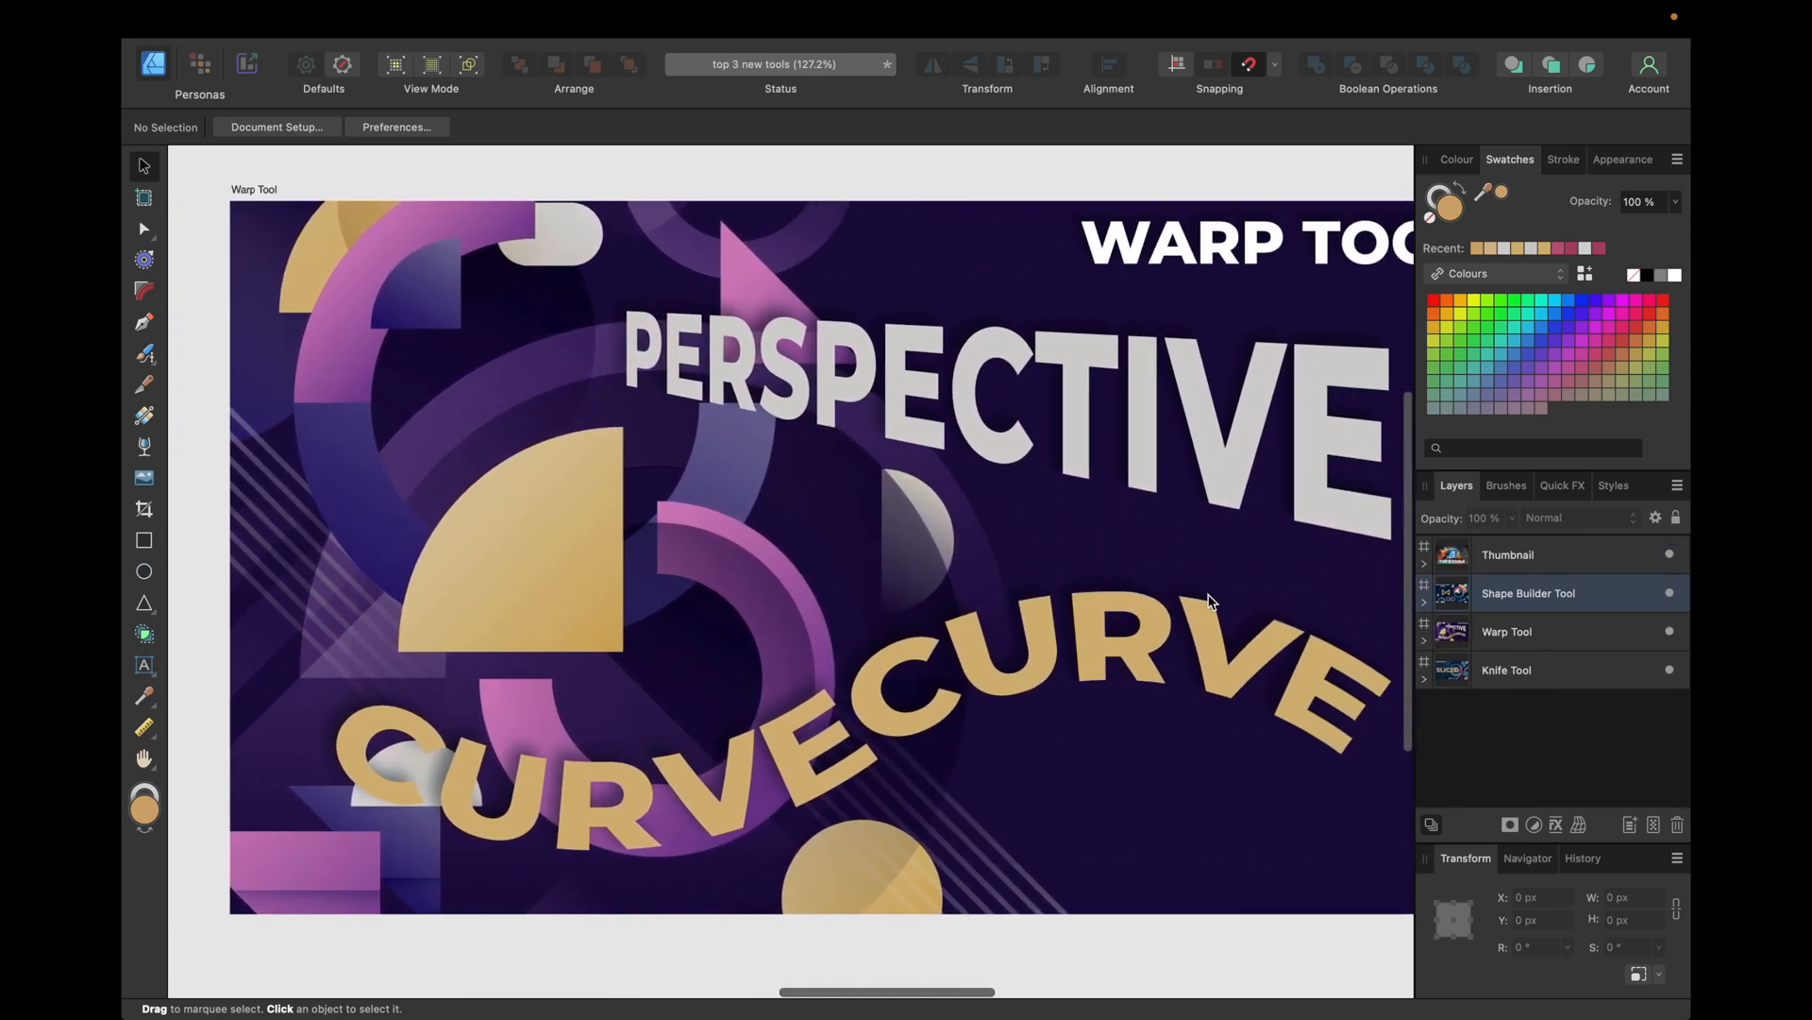
scroll(1214, 616, "down", 3)
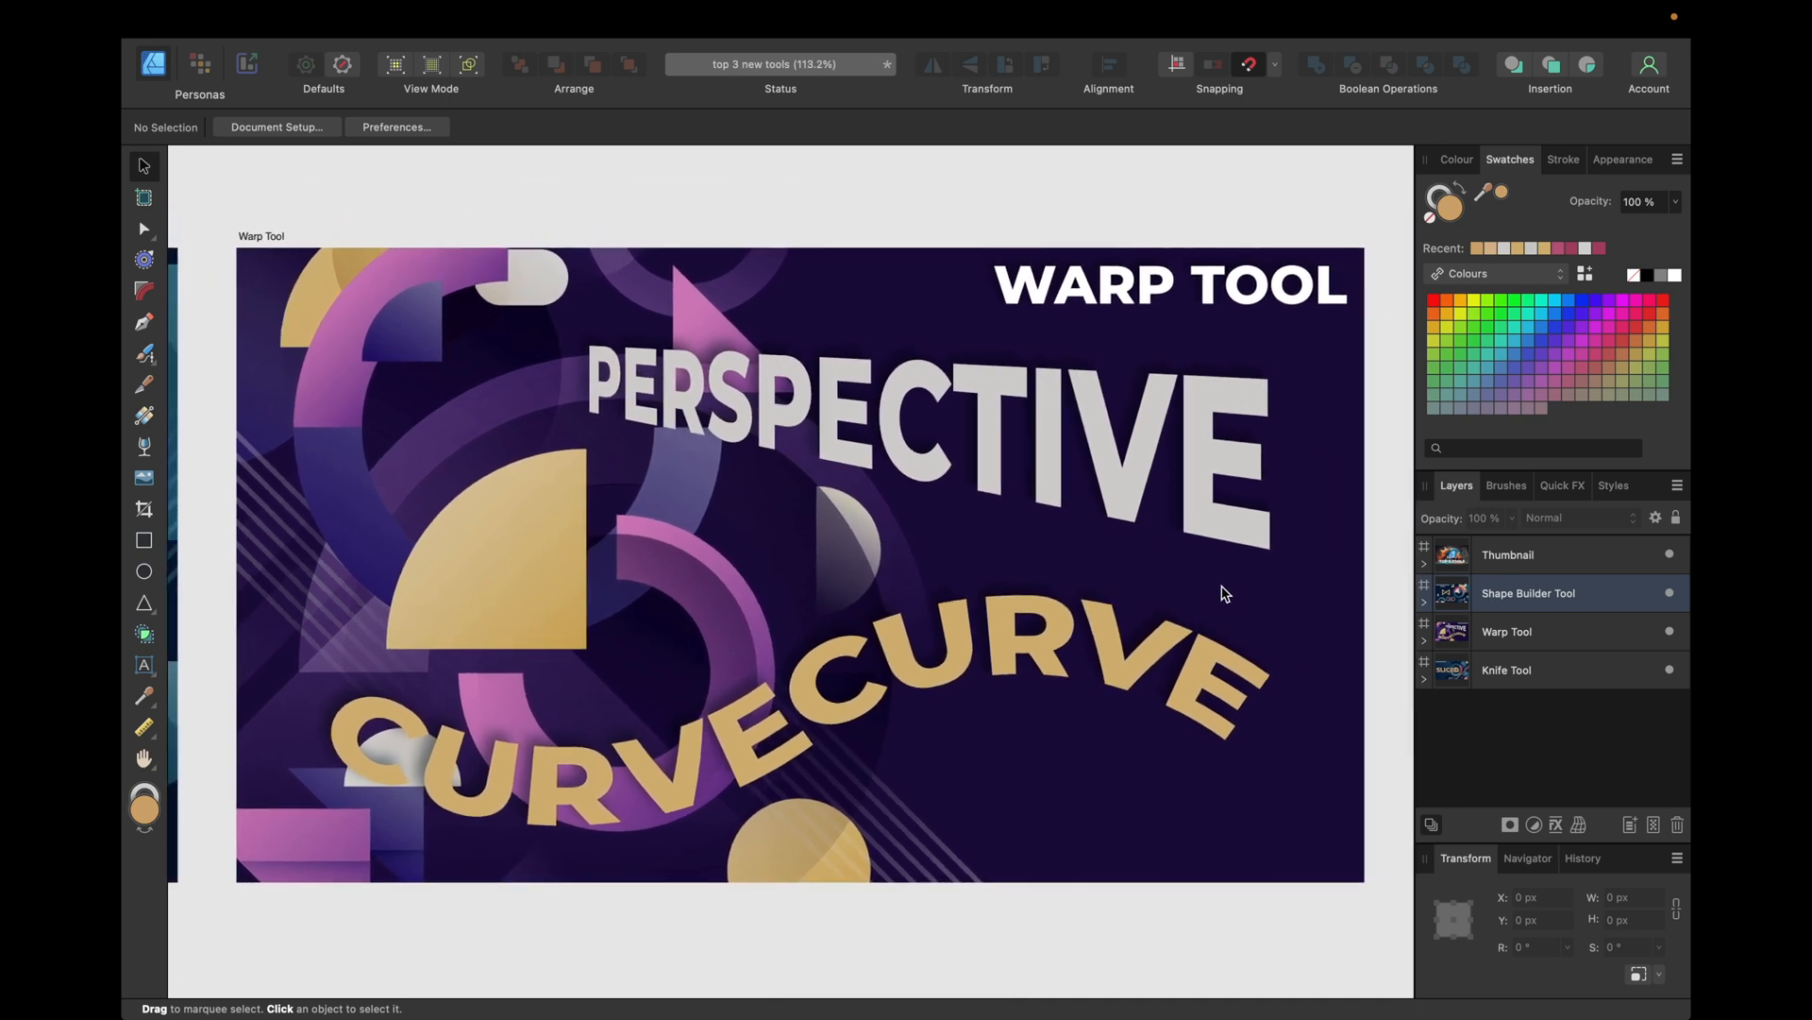
scroll(1223, 595, "up", 1)
scroll(1224, 591, "up", 1)
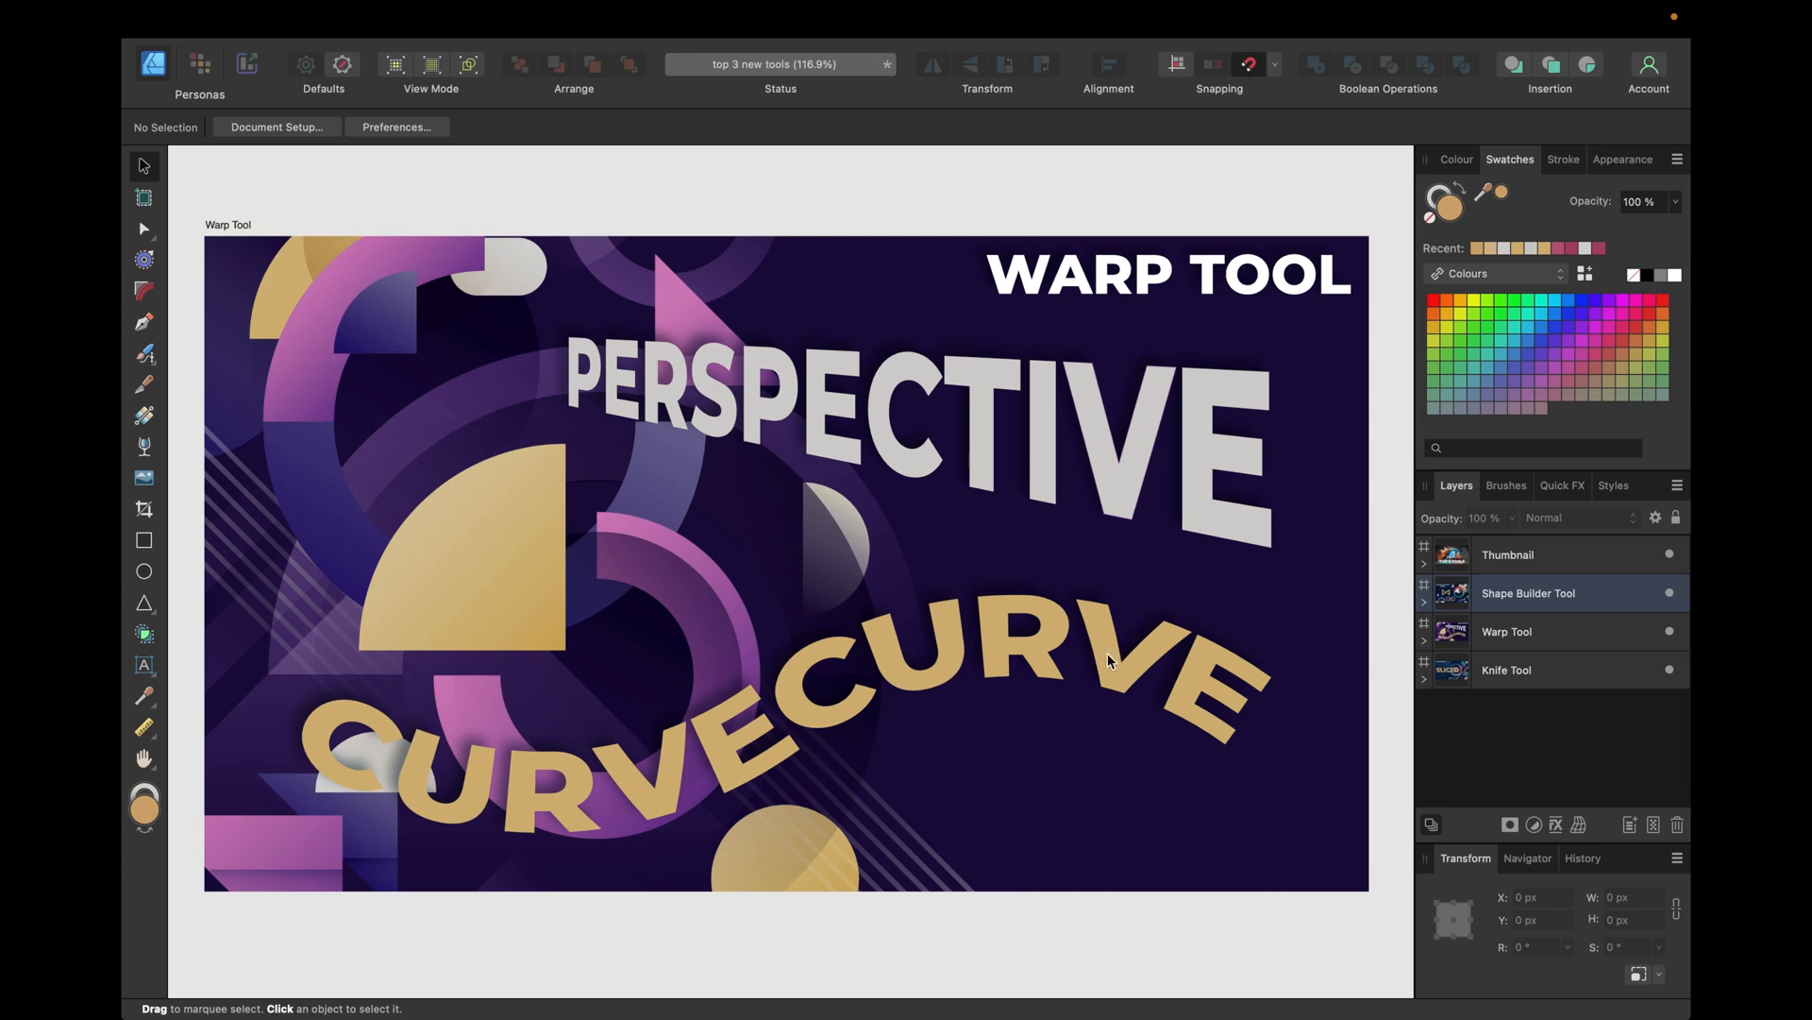
Step: Expand the Warp Tool artboard's layers and hide its finished CURVE and PERSPECTIVE groups
left_click(1428, 604)
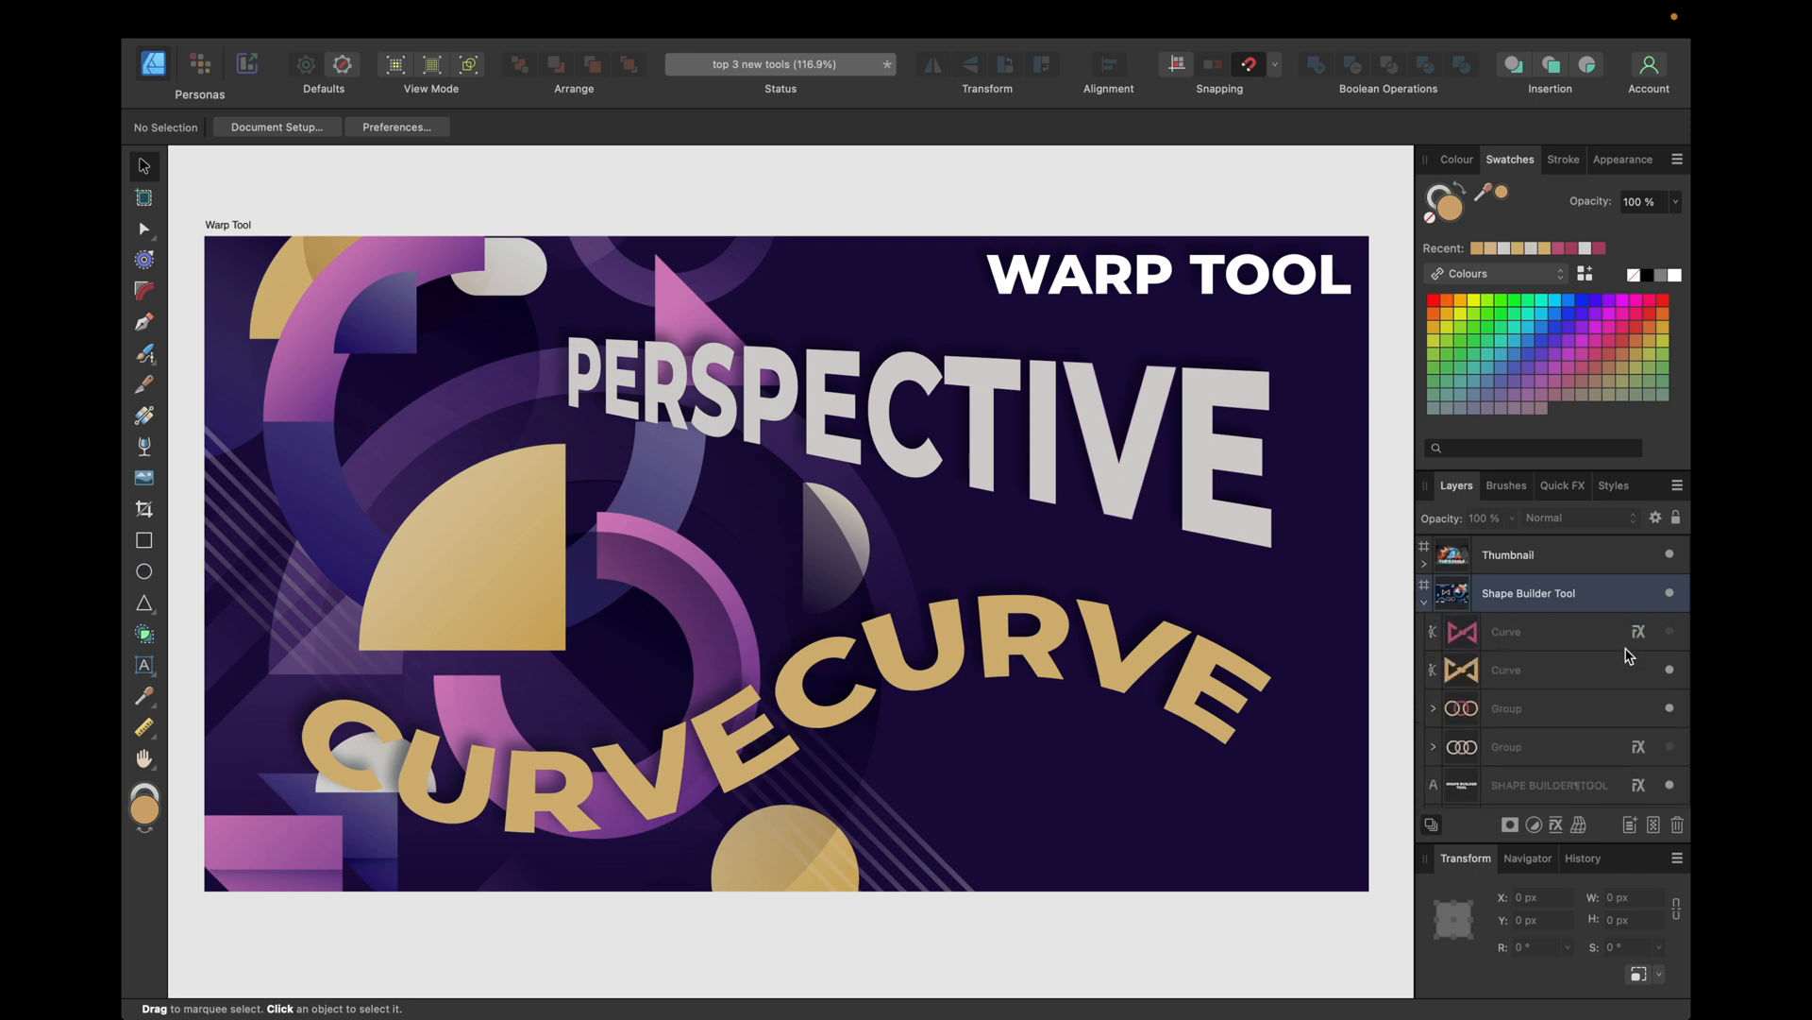
left_click(1424, 602)
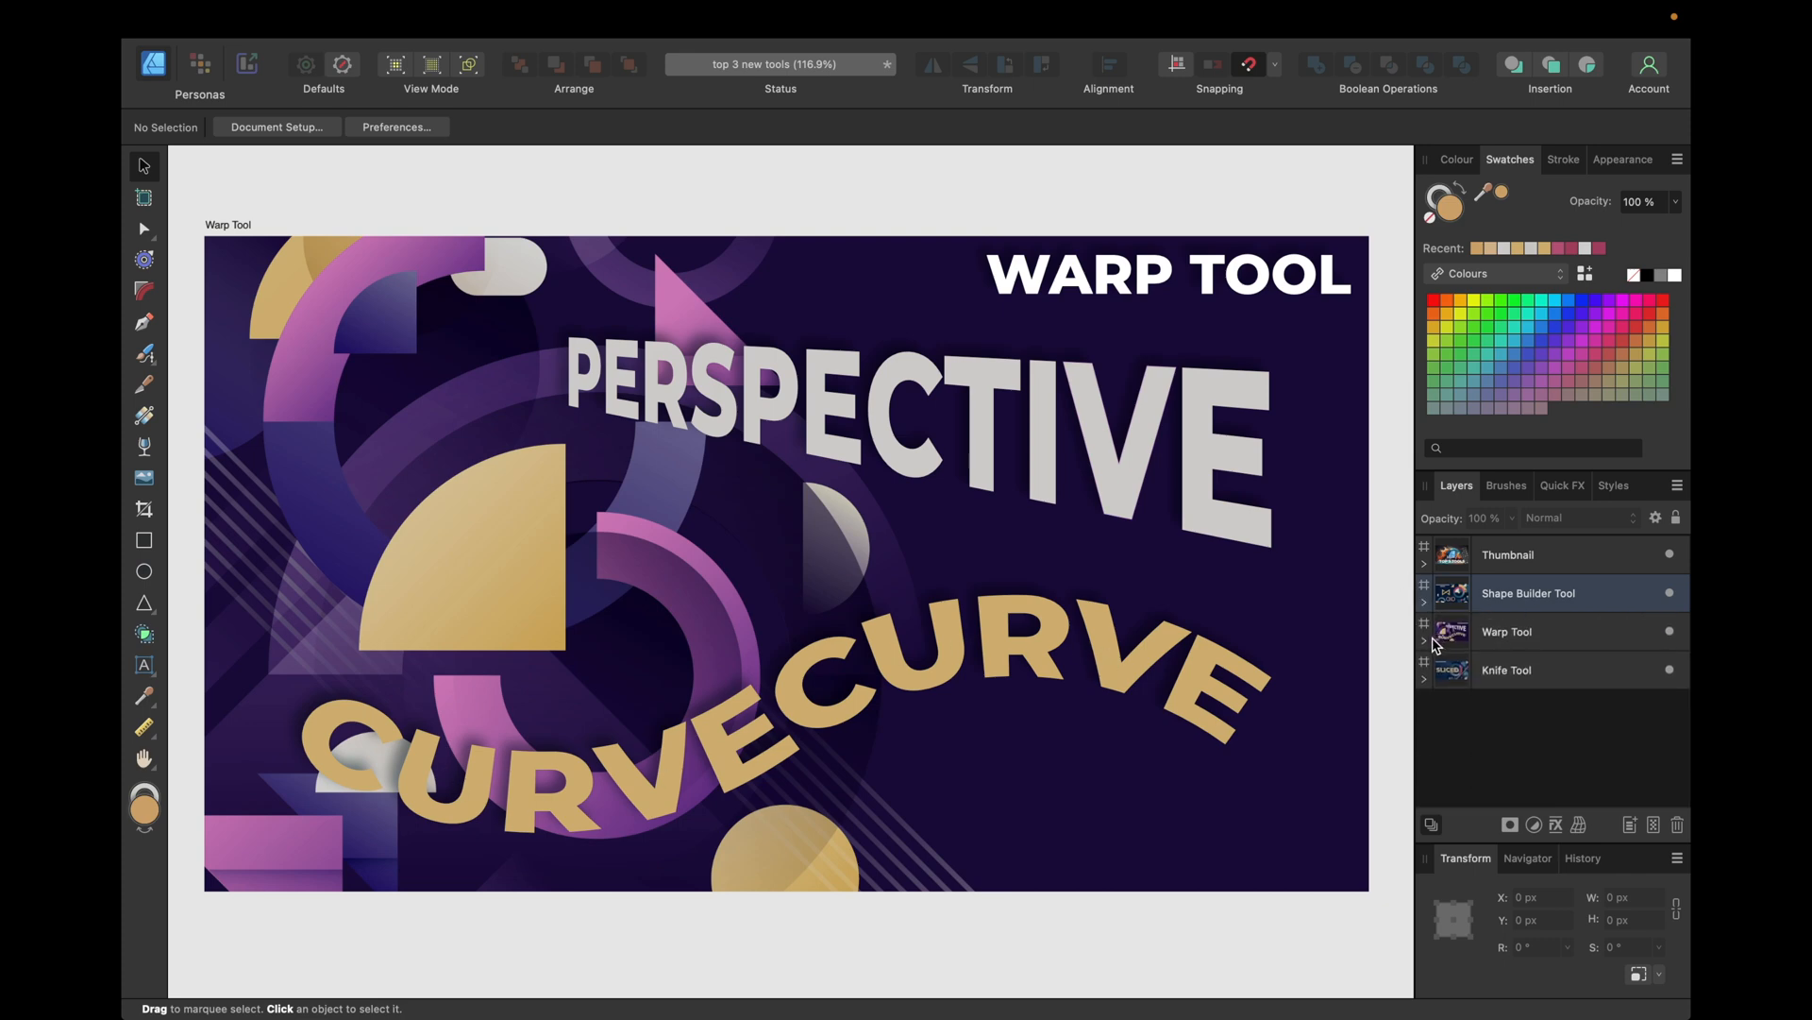
left_click(1425, 643)
scroll(1577, 635, "down", 1)
left_click(1668, 625)
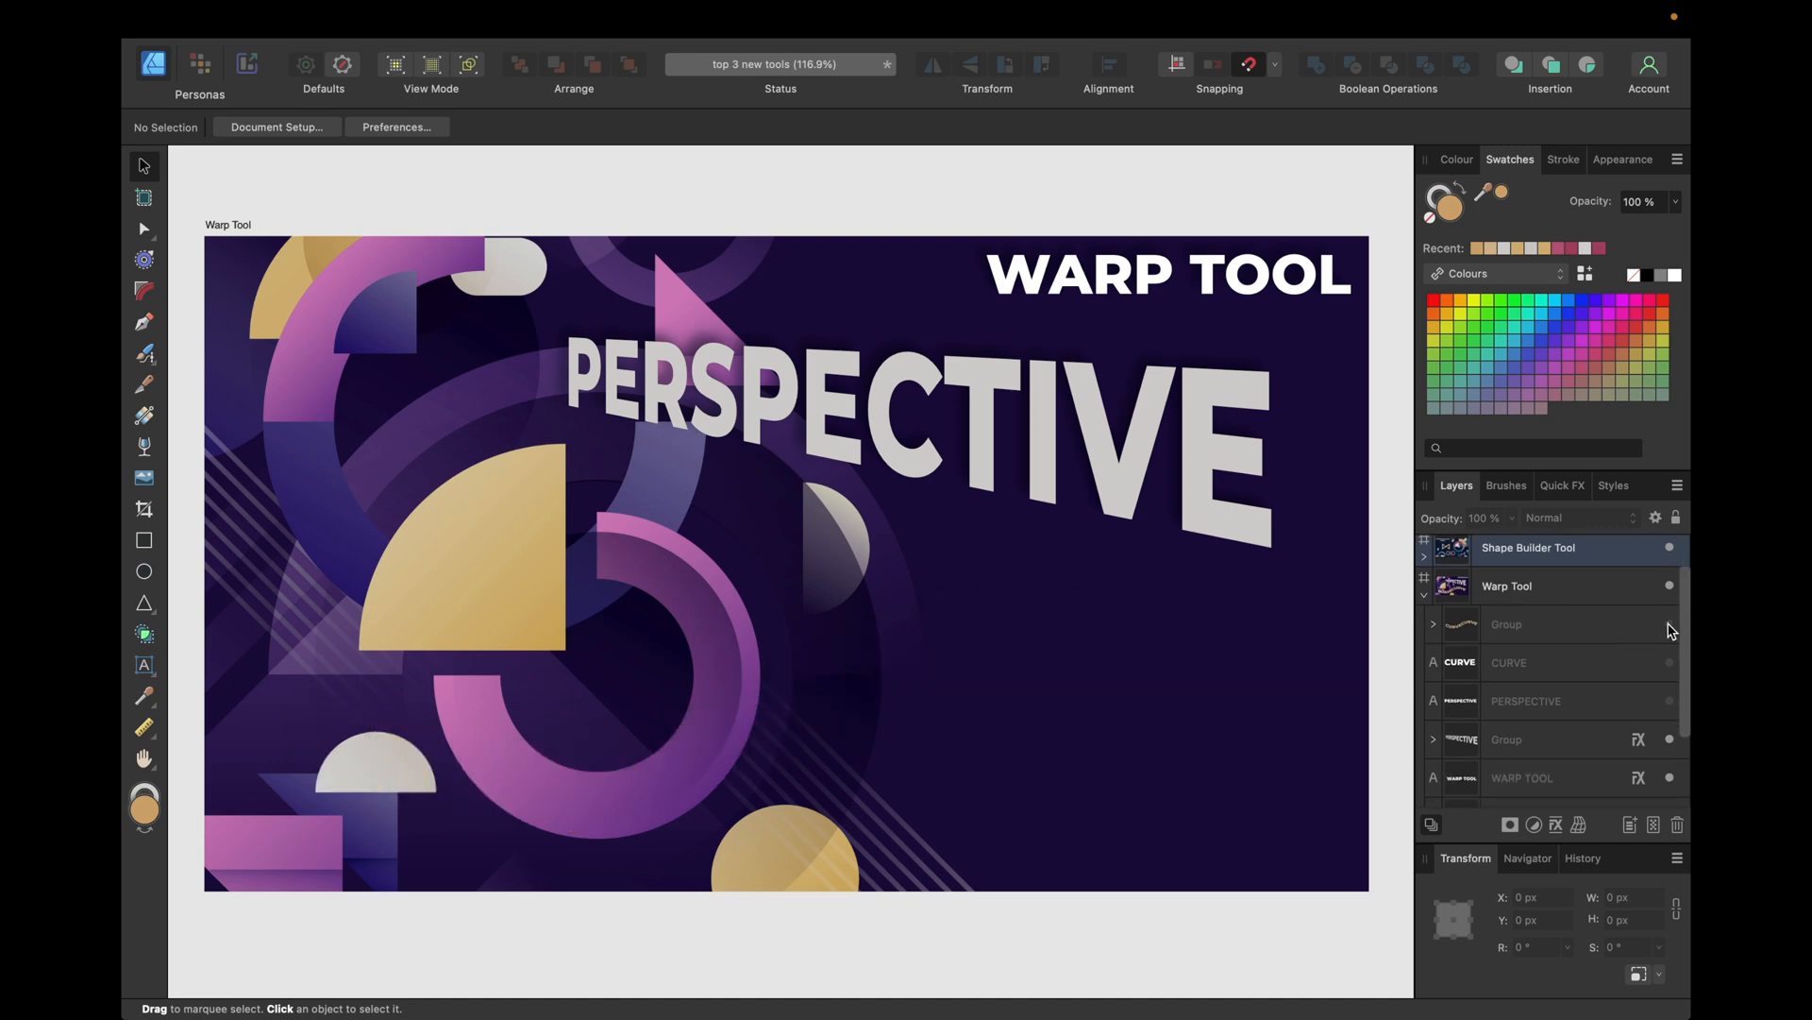
left_click(1670, 739)
Step: Show the plain PERSPECTIVE text and apply a Perspective warp to it
left_click(1536, 700)
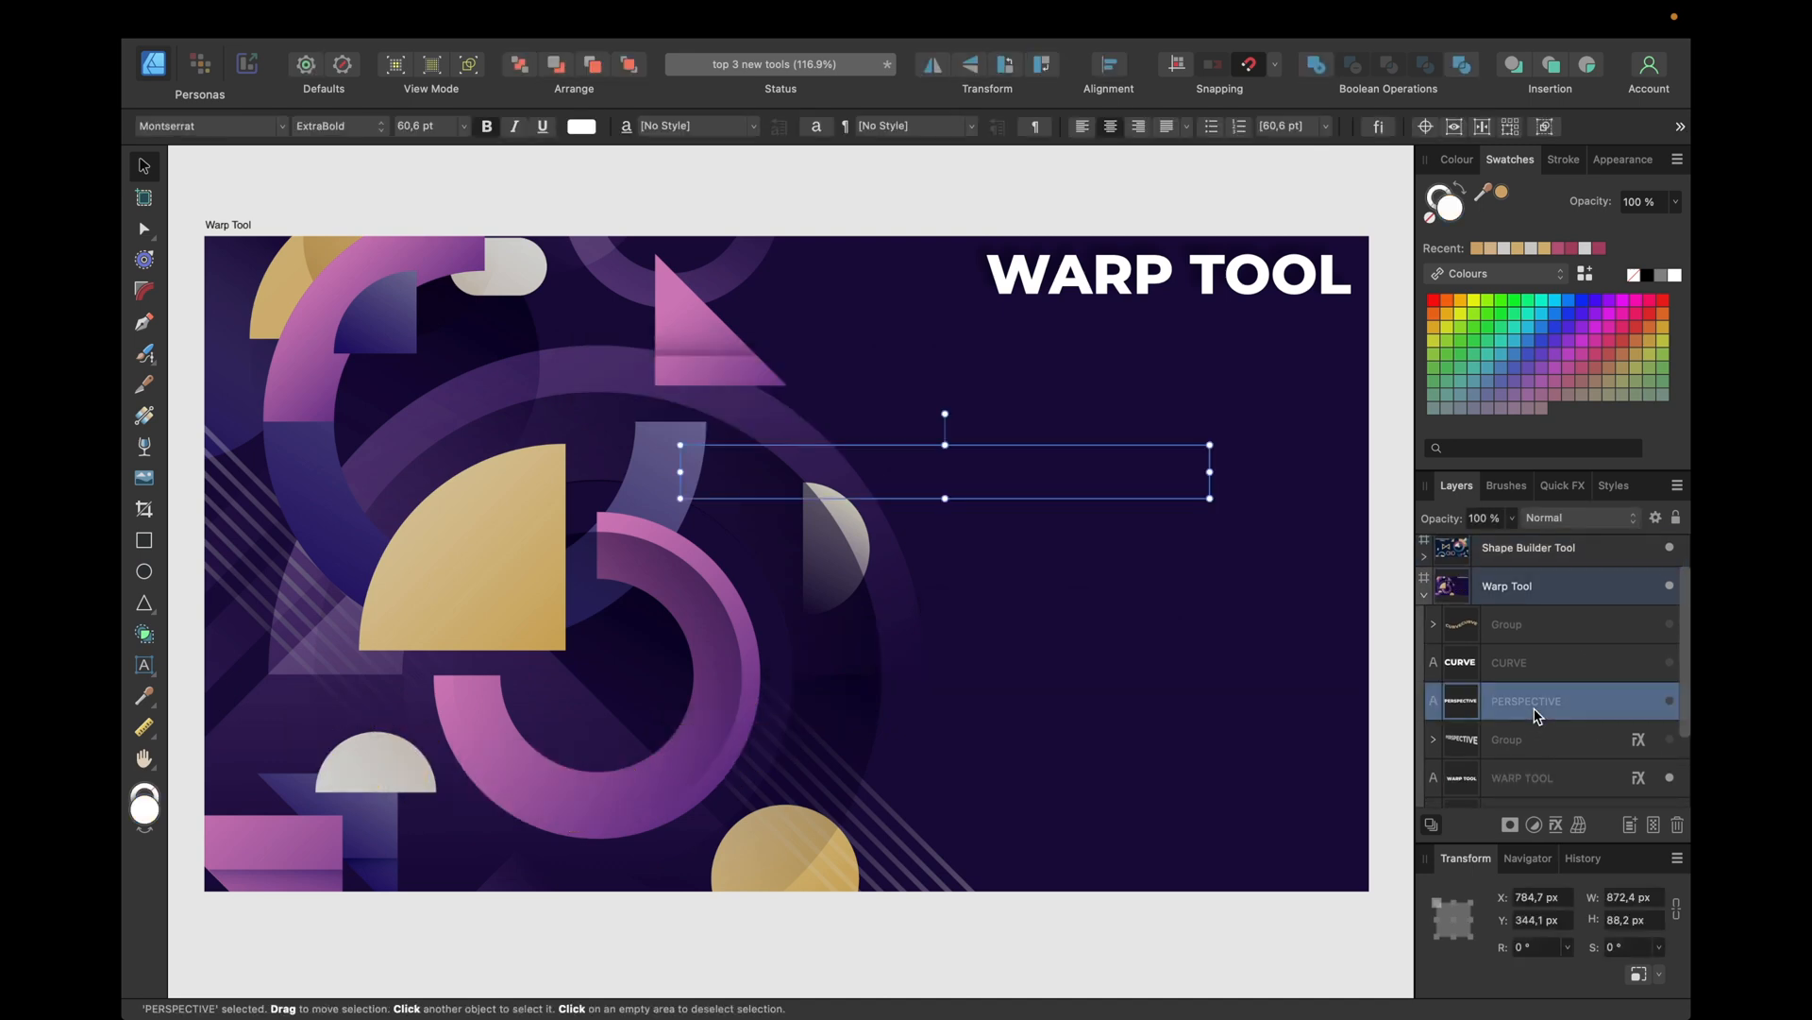
left_click(1670, 701)
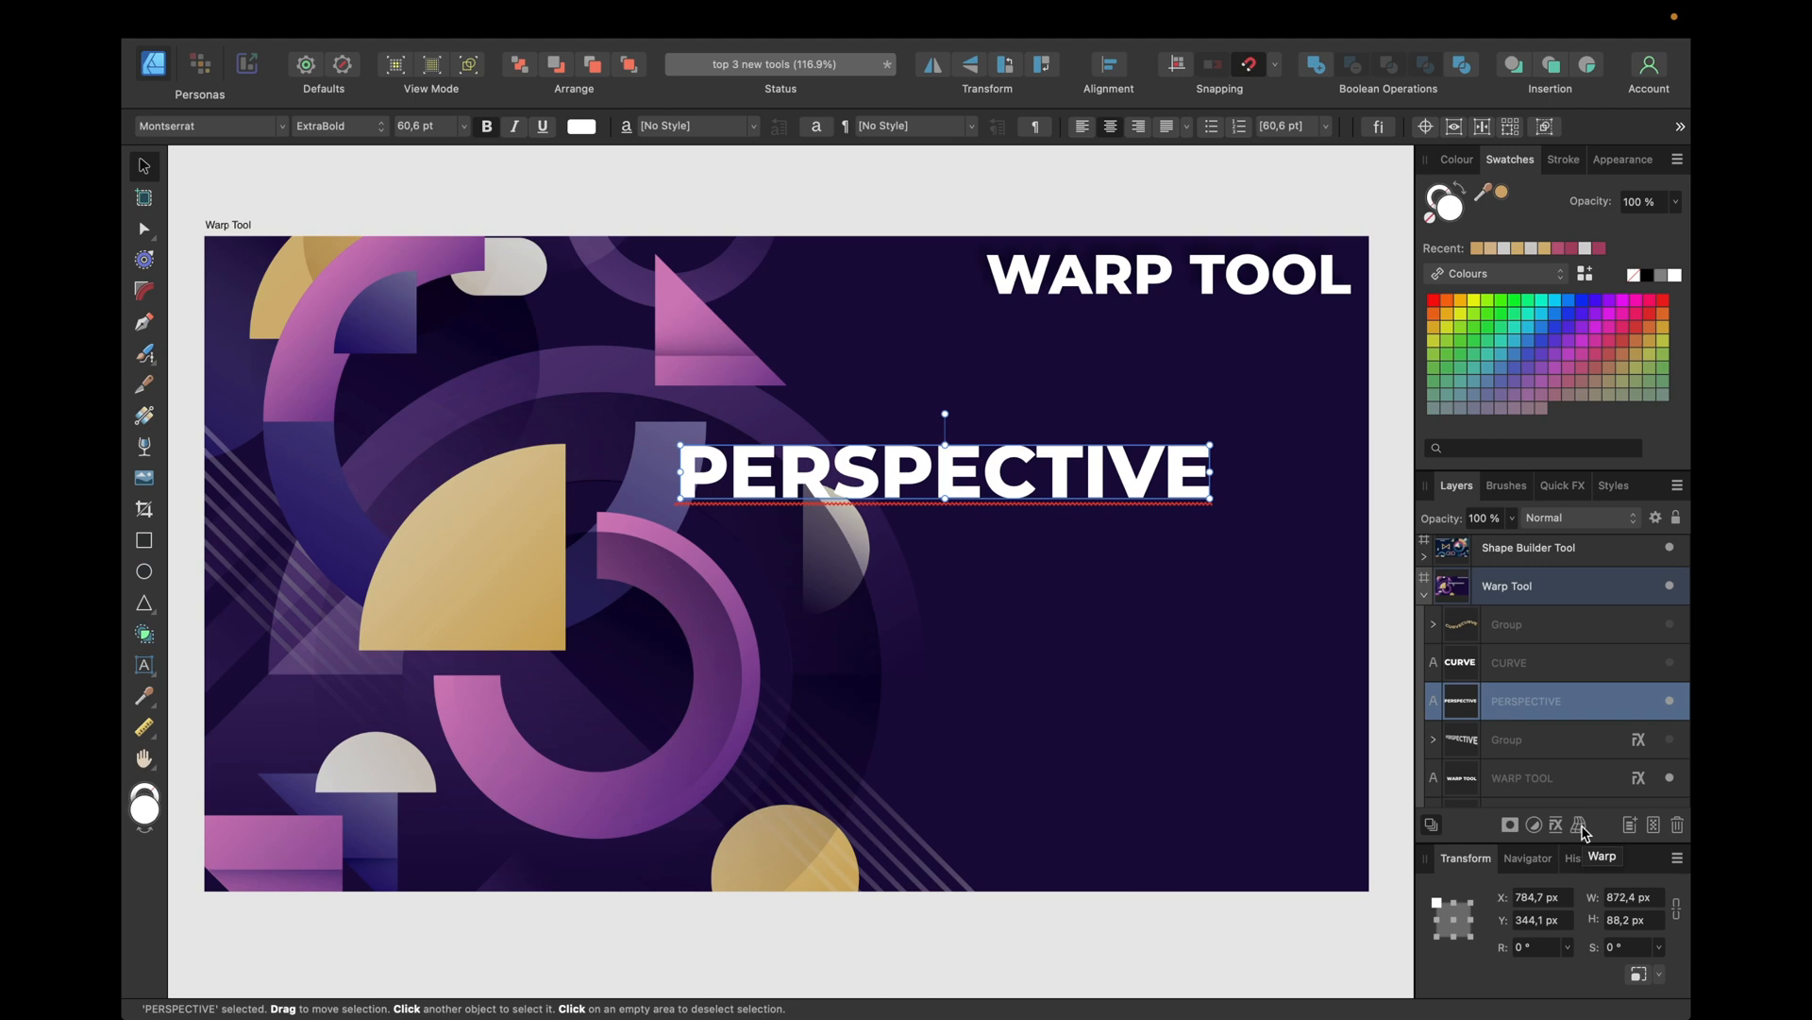
left_click(1581, 826)
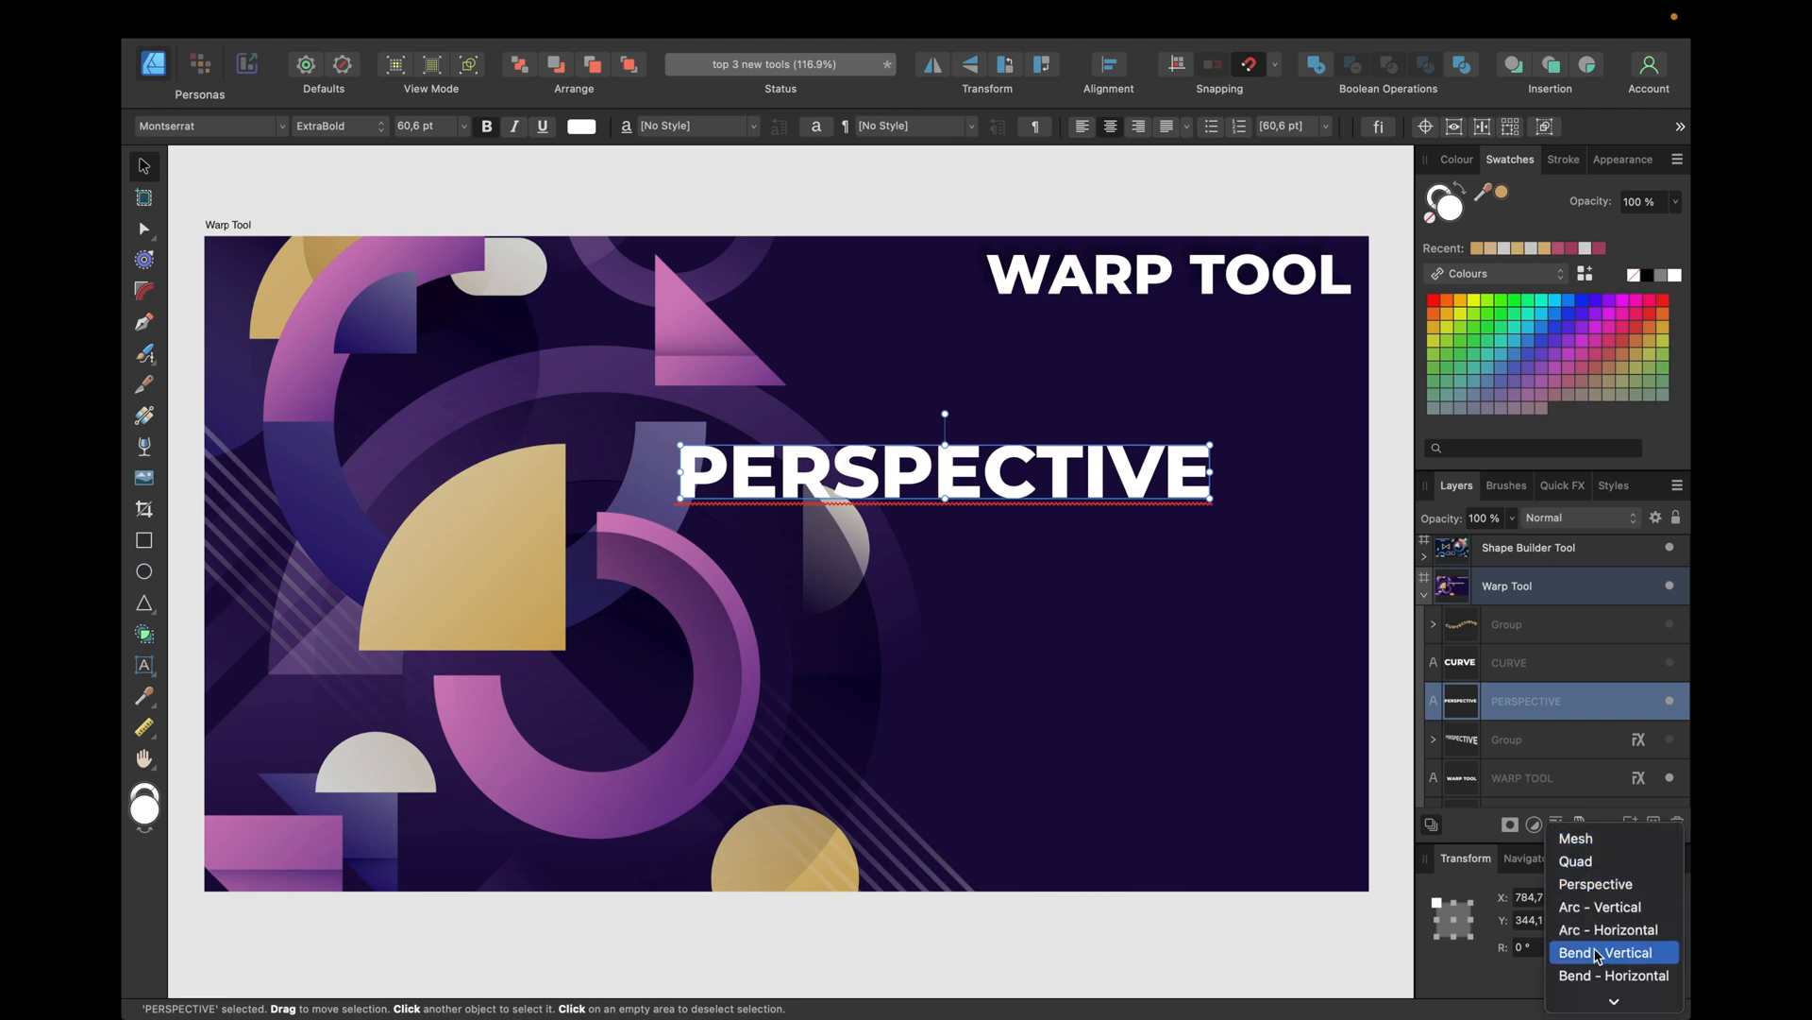
scroll(1597, 960, "down", 1)
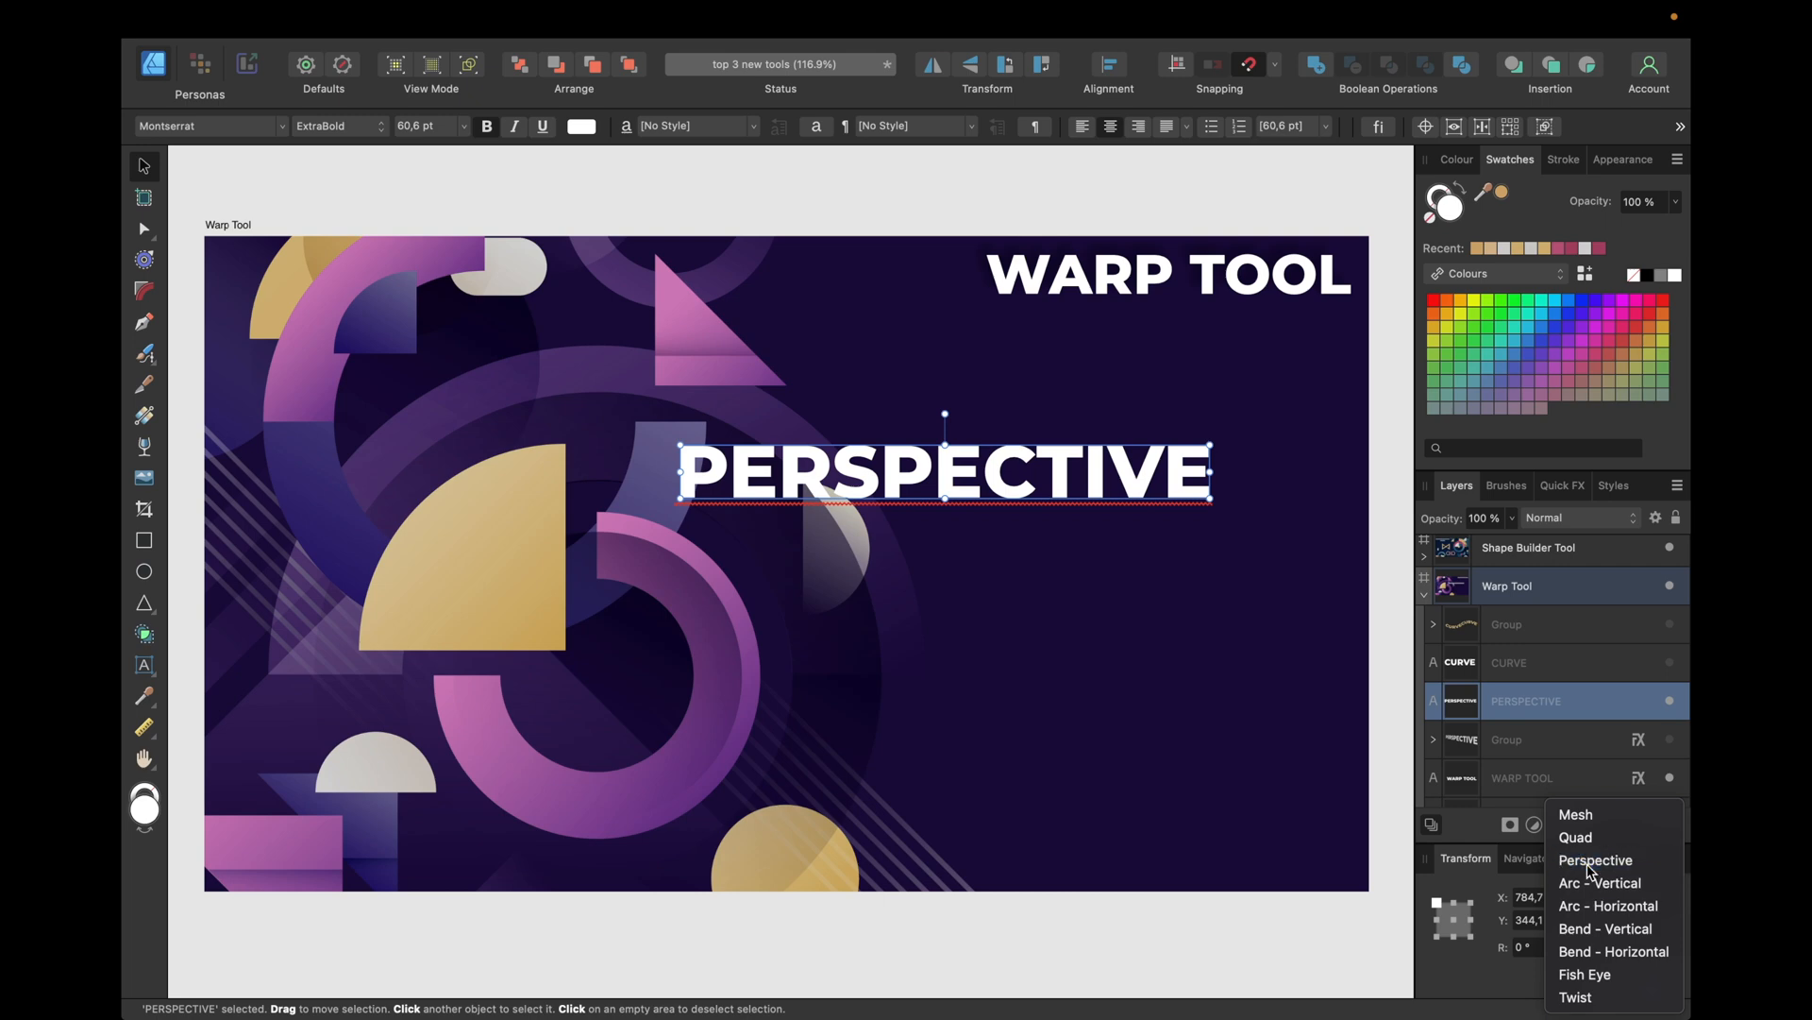
left_click(1595, 860)
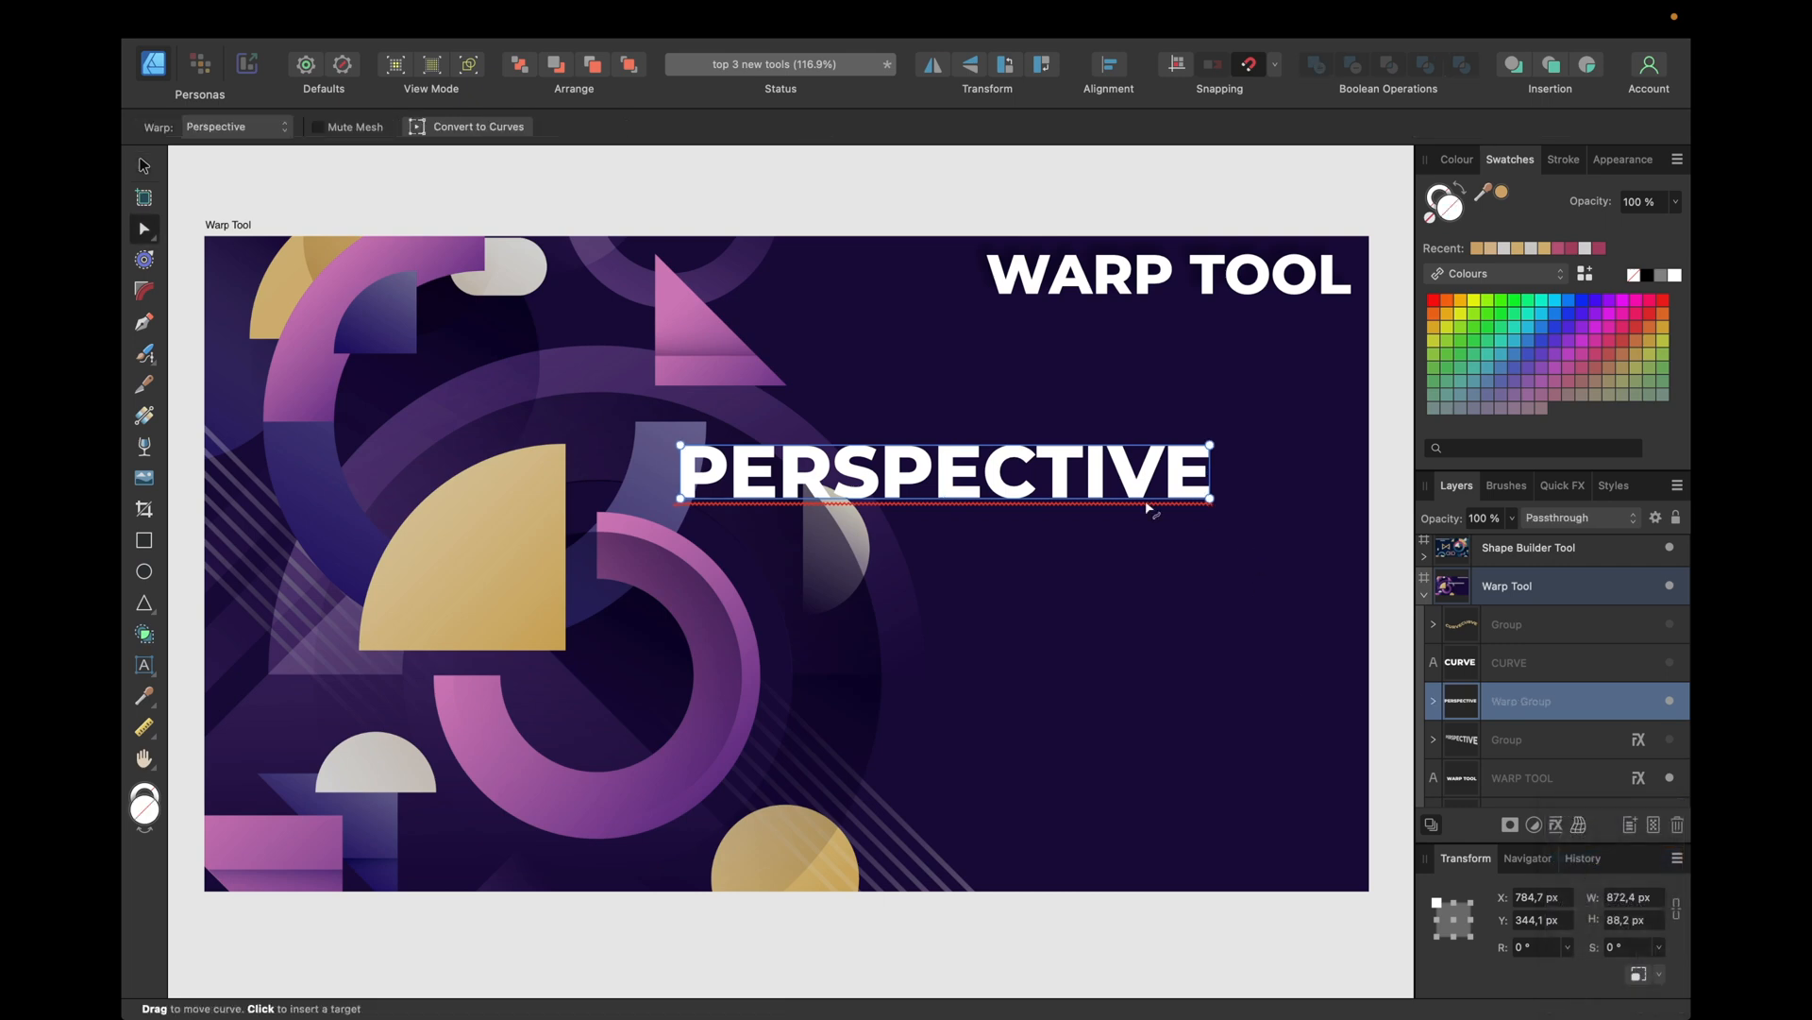
Step: Pull the two corner nodes at the end of PERSPECTIVE vertically apart so the letters grow toward the final E, and deselect it
left_click_drag(1258, 431, 1175, 550)
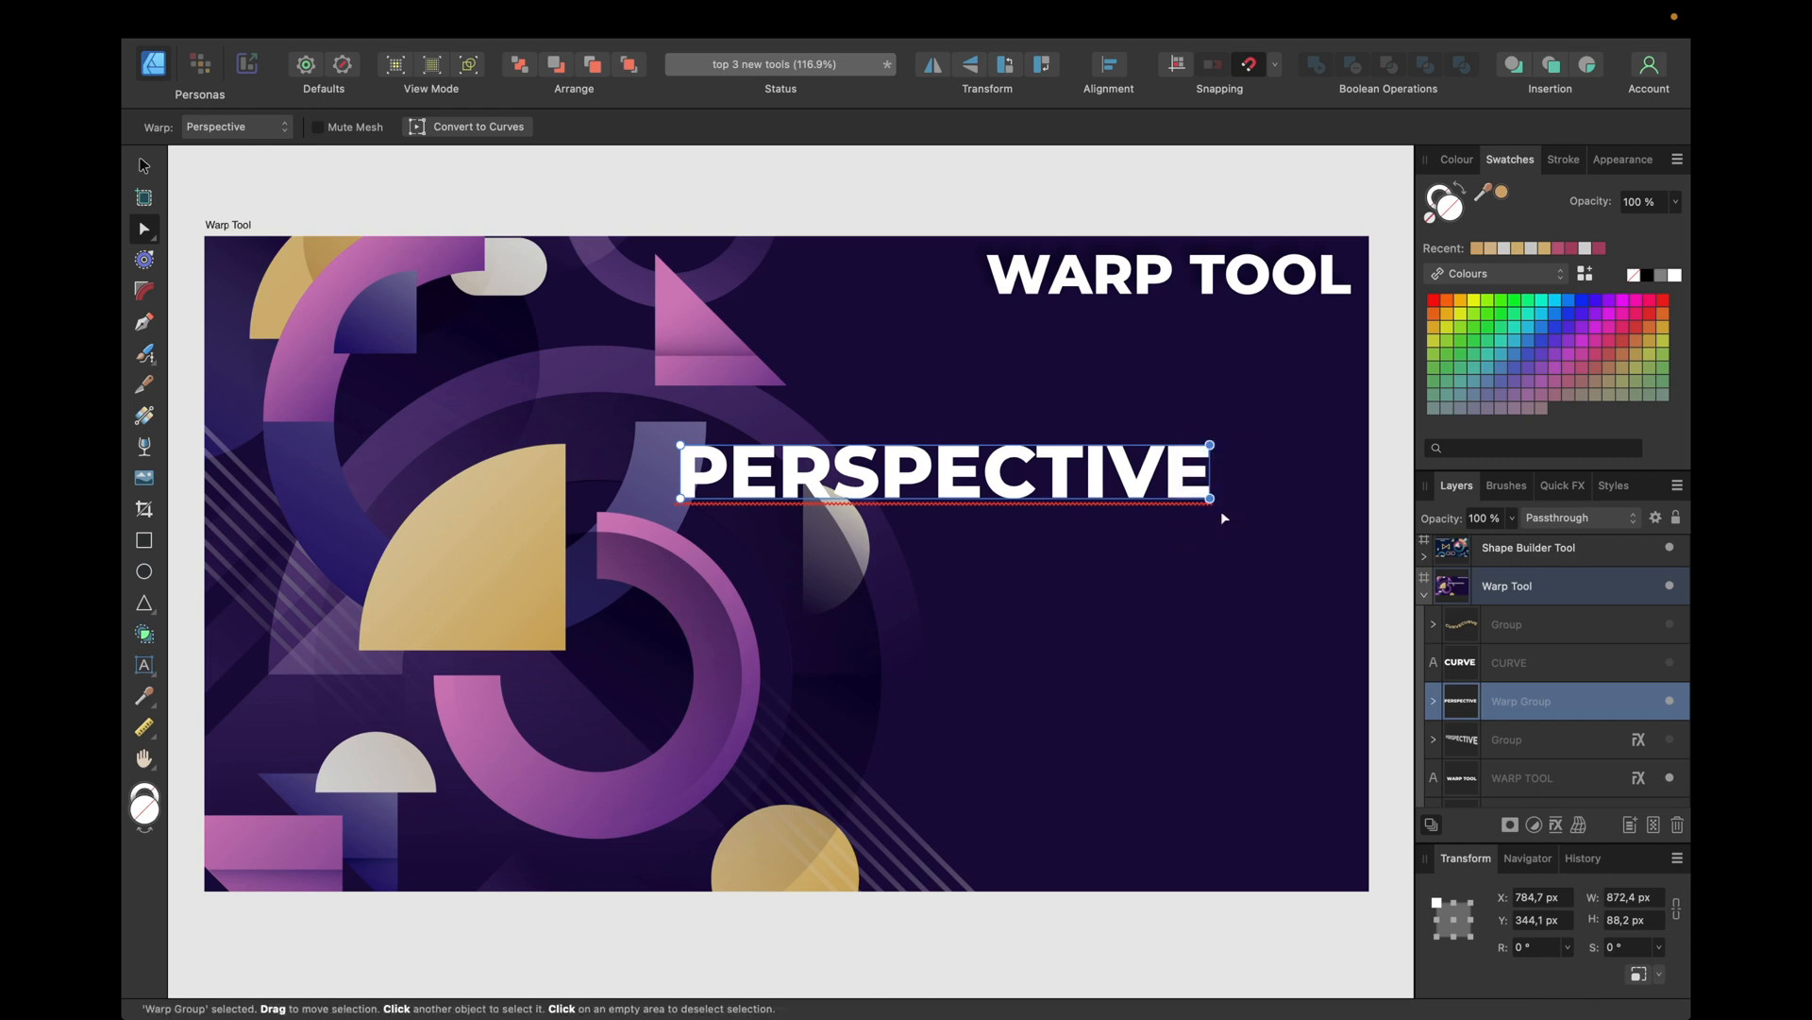
left_click_drag(1211, 499, 1213, 528)
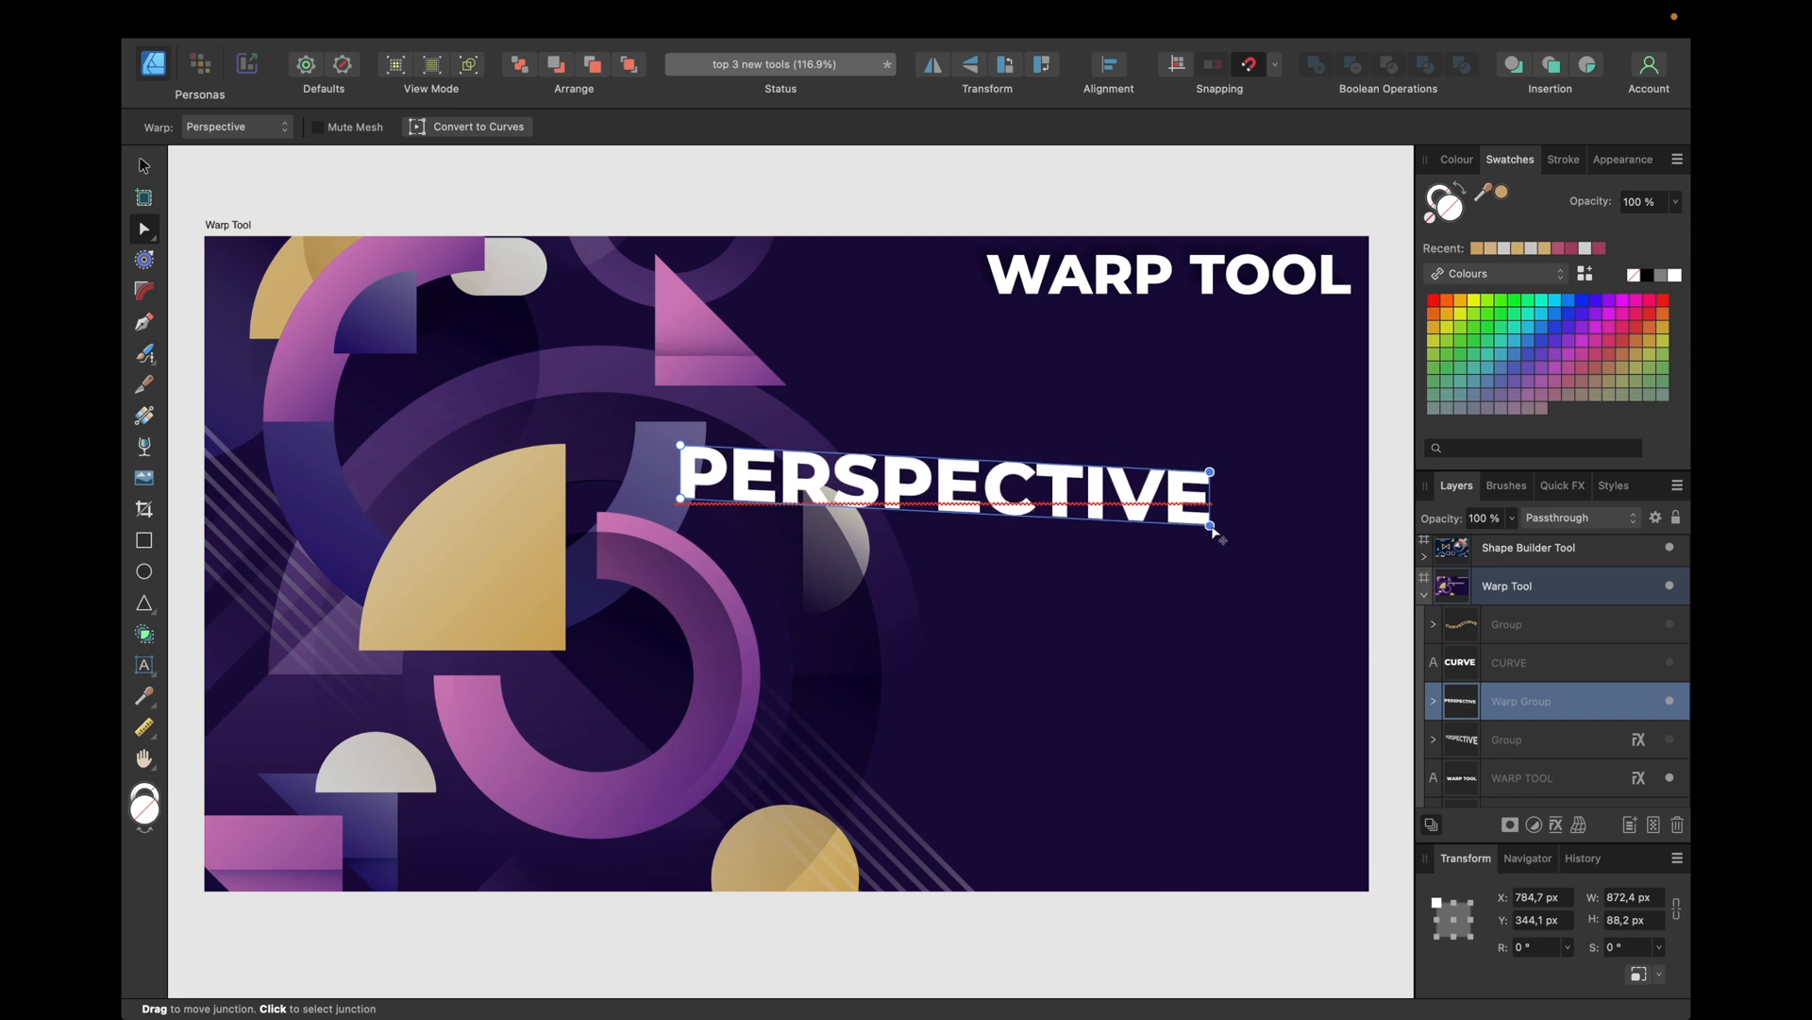
left_click_drag(1217, 482, 1218, 436)
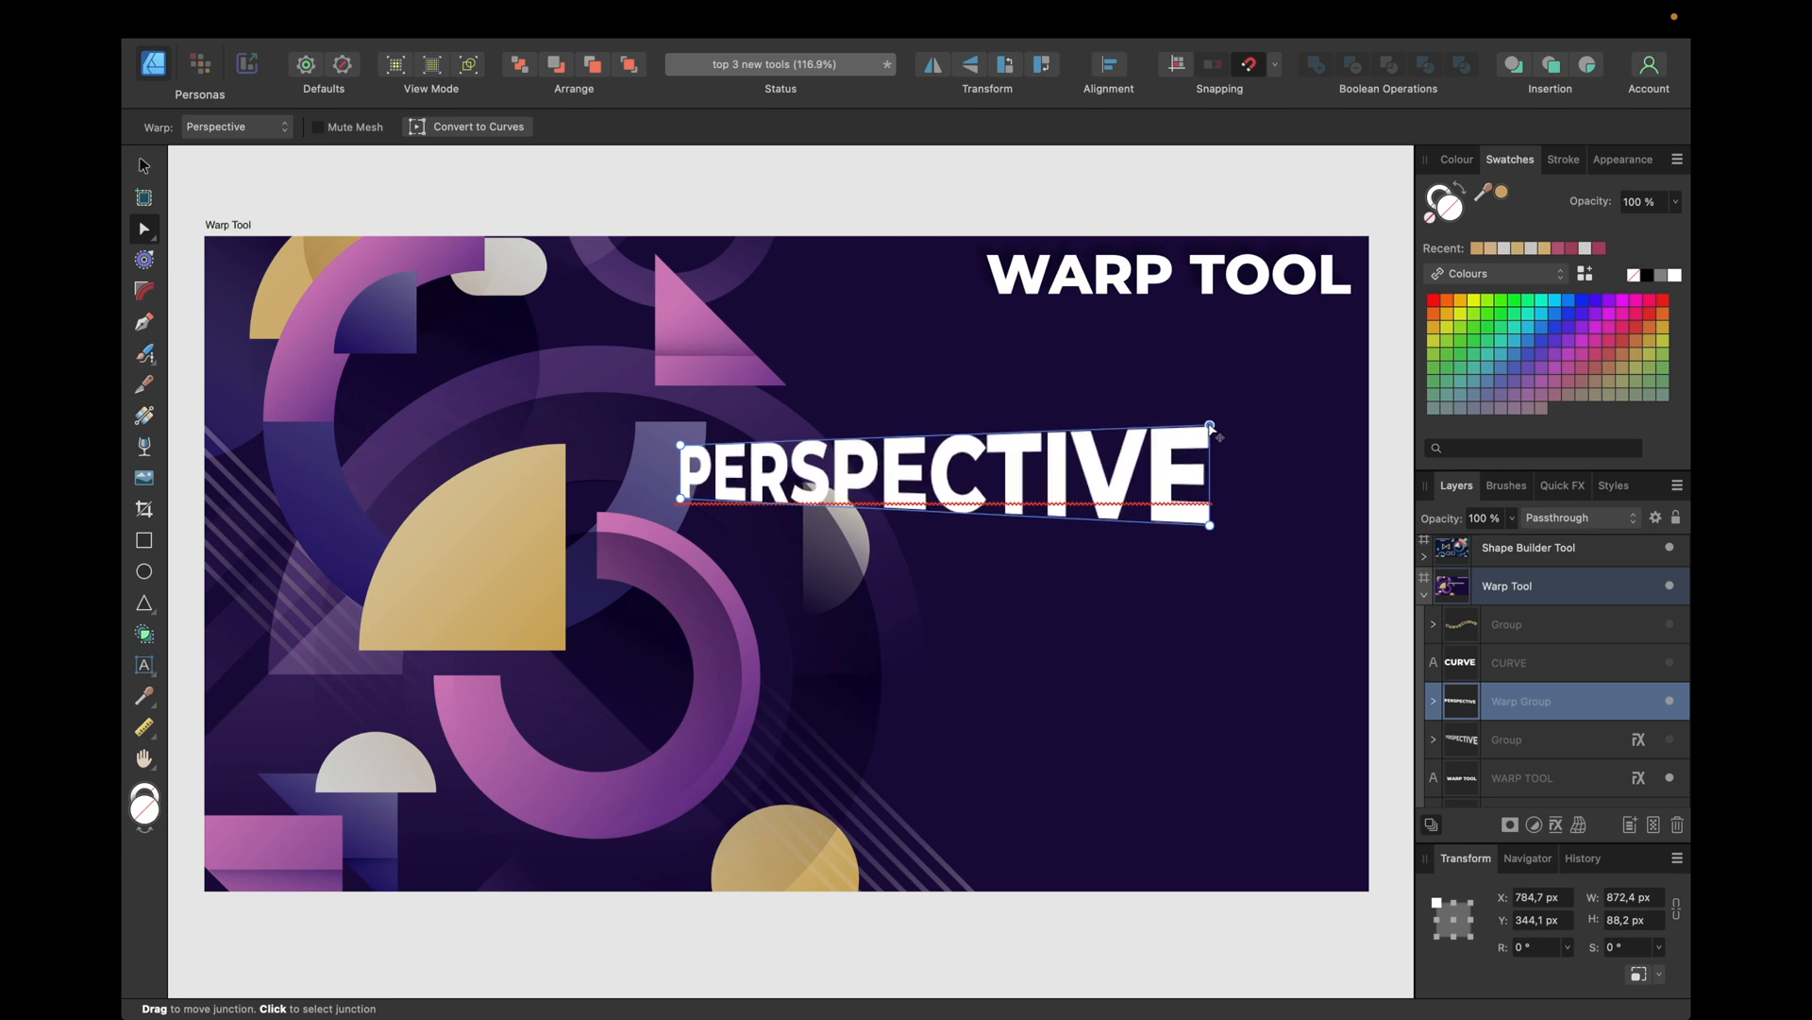
left_click_drag(1211, 531, 1211, 578)
left_click(1272, 538)
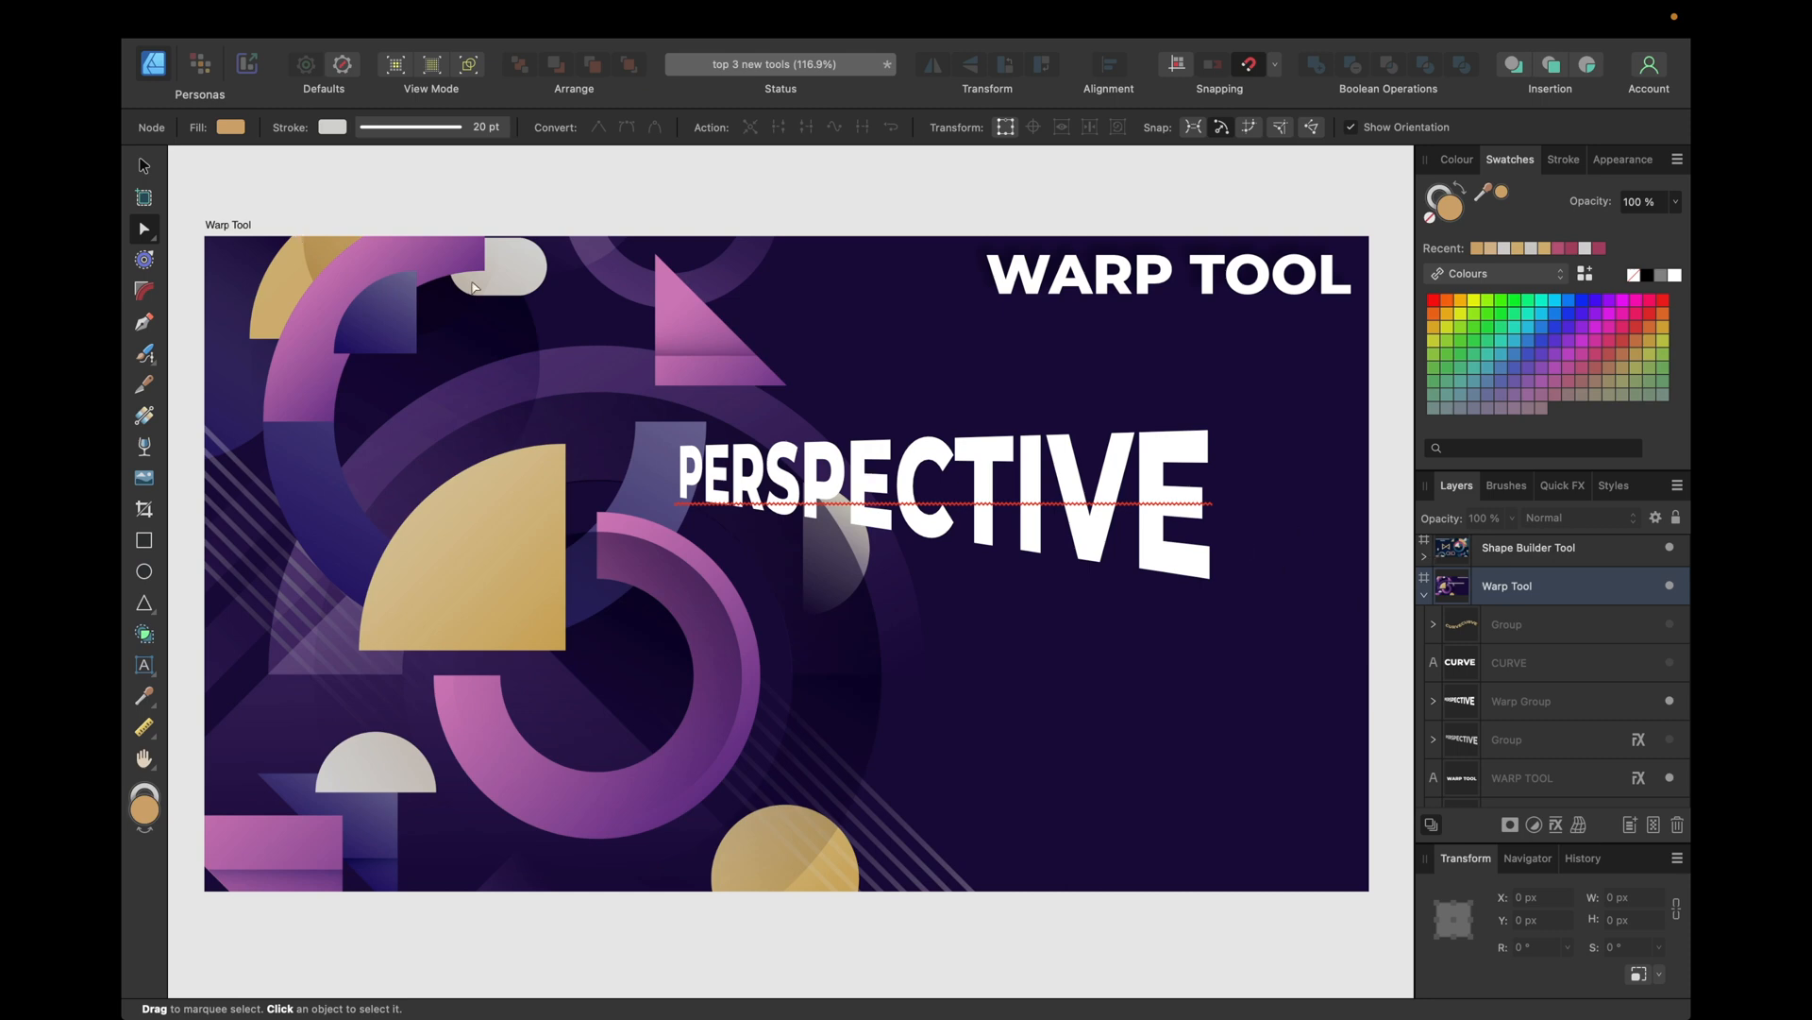
left_click(143, 166)
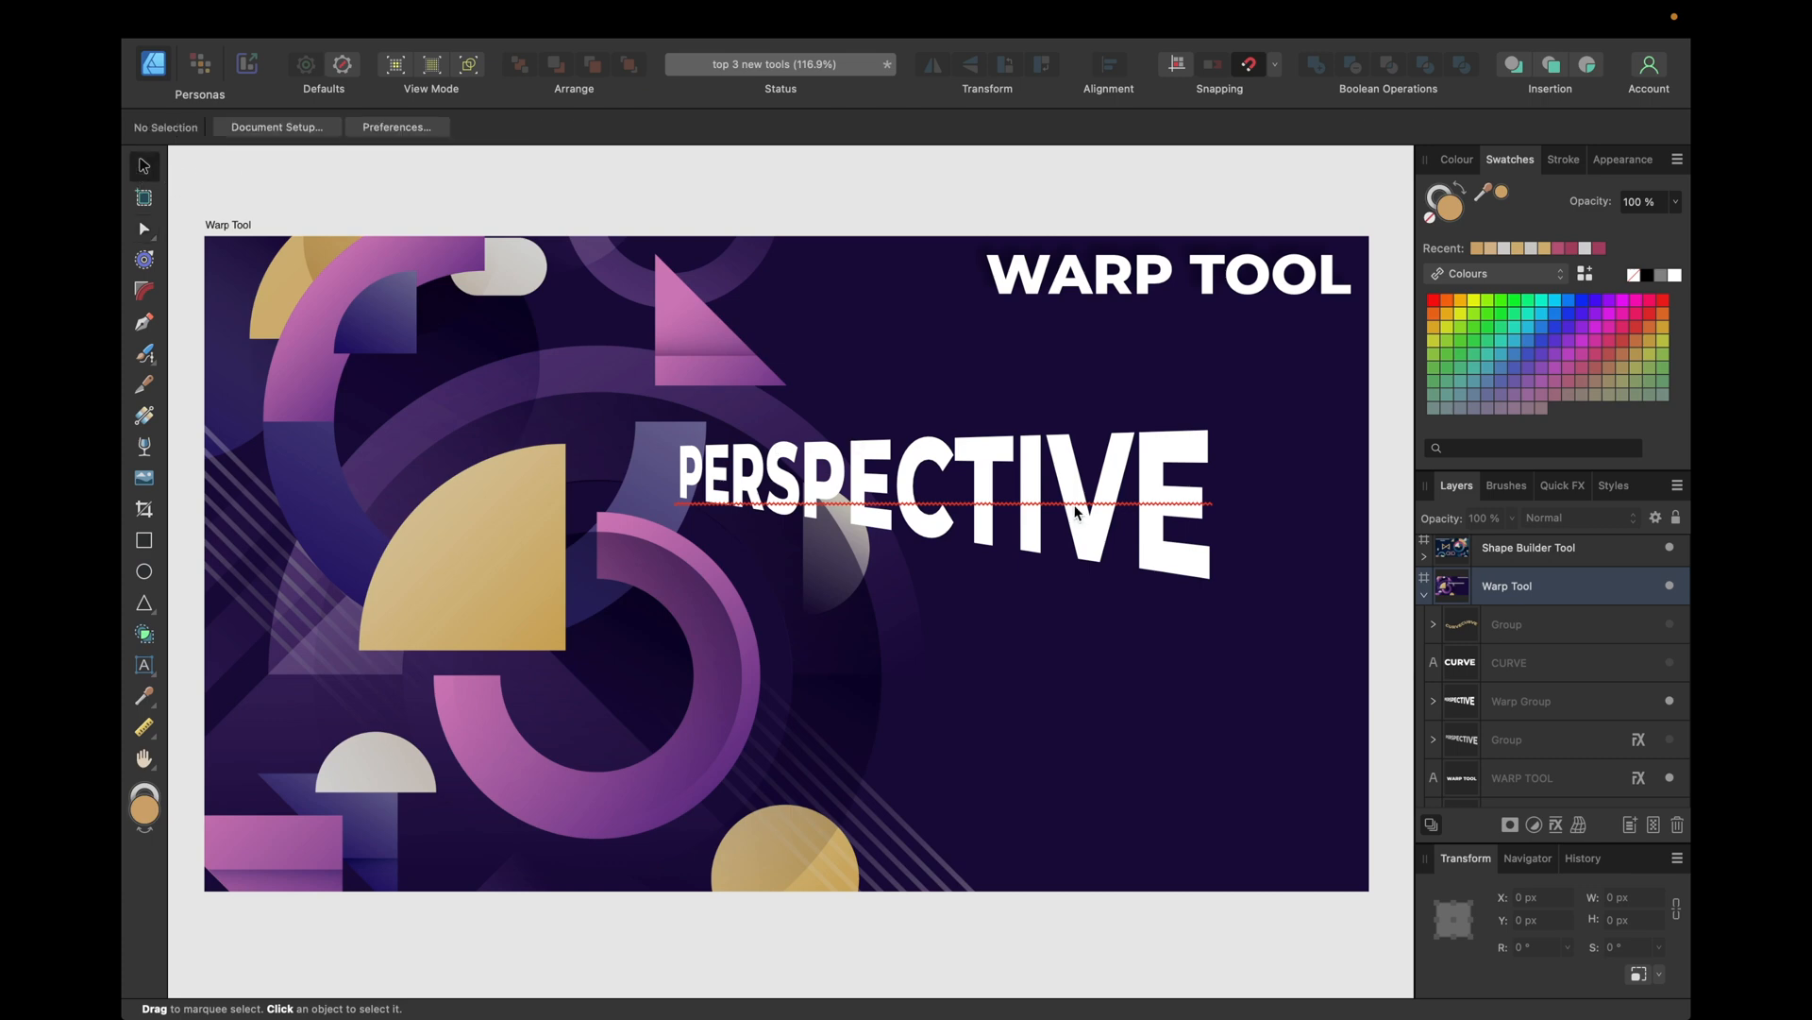
Step: Reselect the PERSPECTIVE warp group and raise its upper corner node at the final E slightly
left_click(1525, 672)
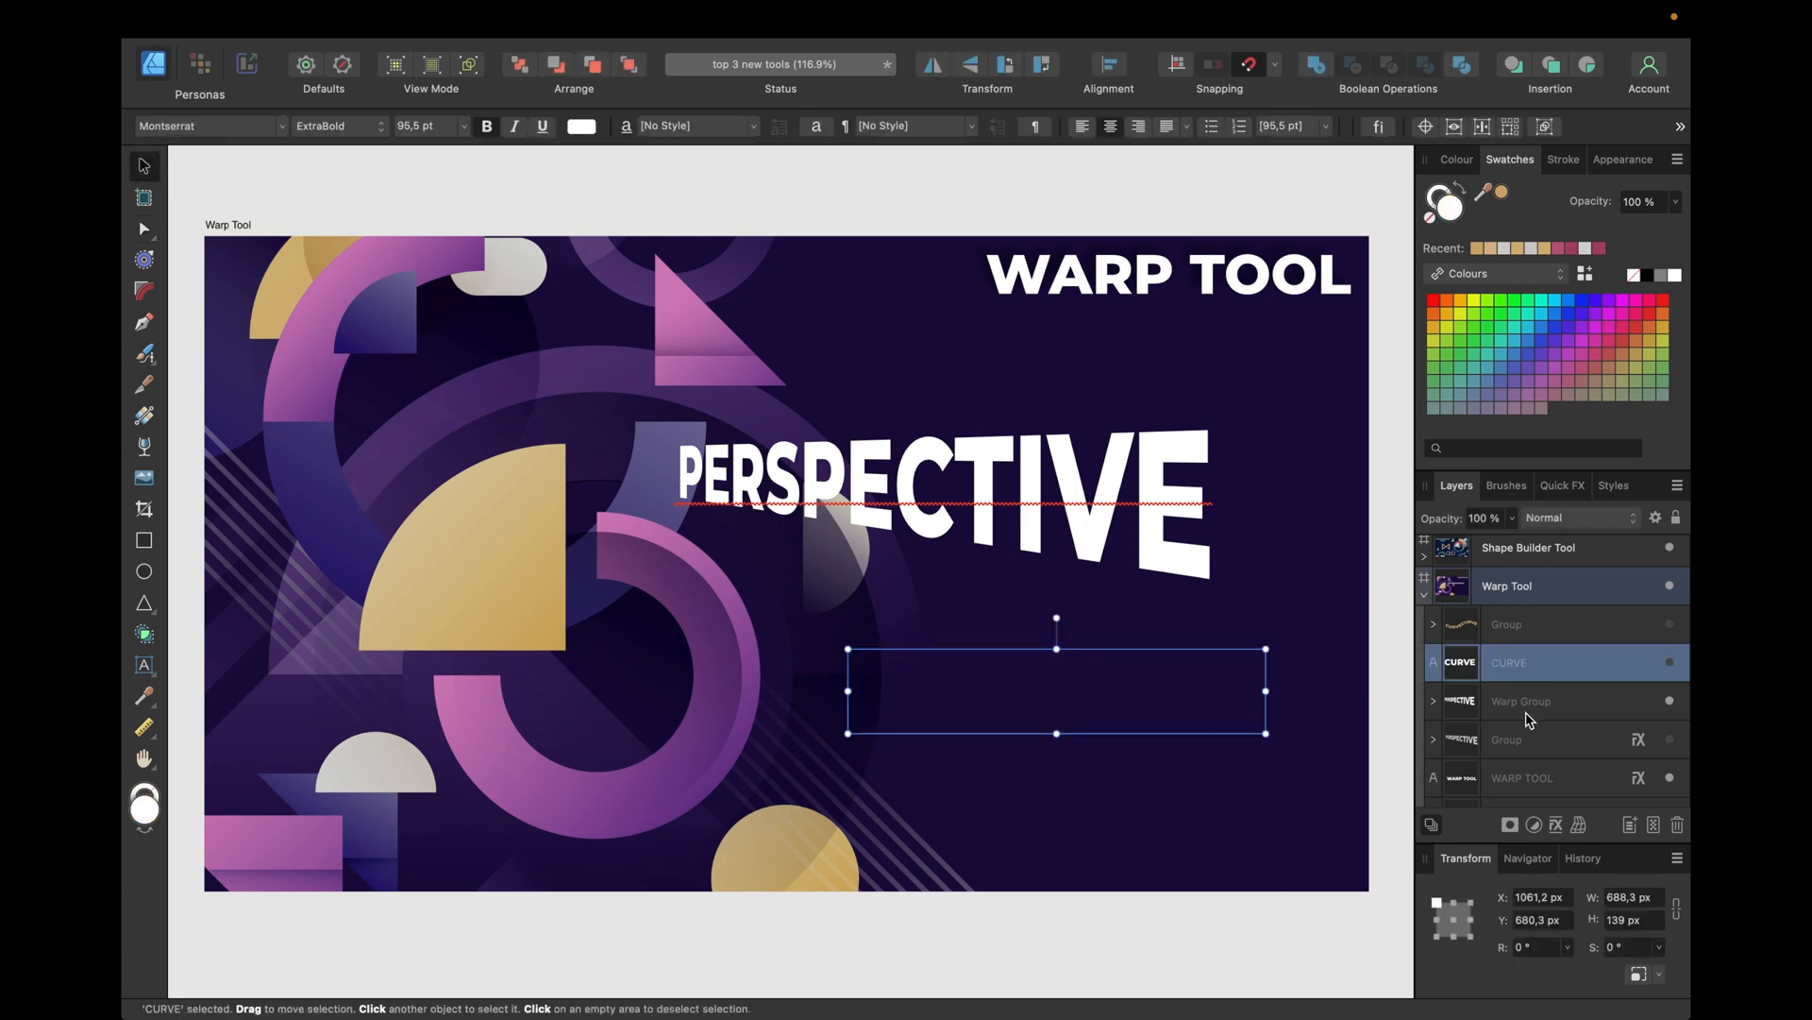
left_click(1495, 704)
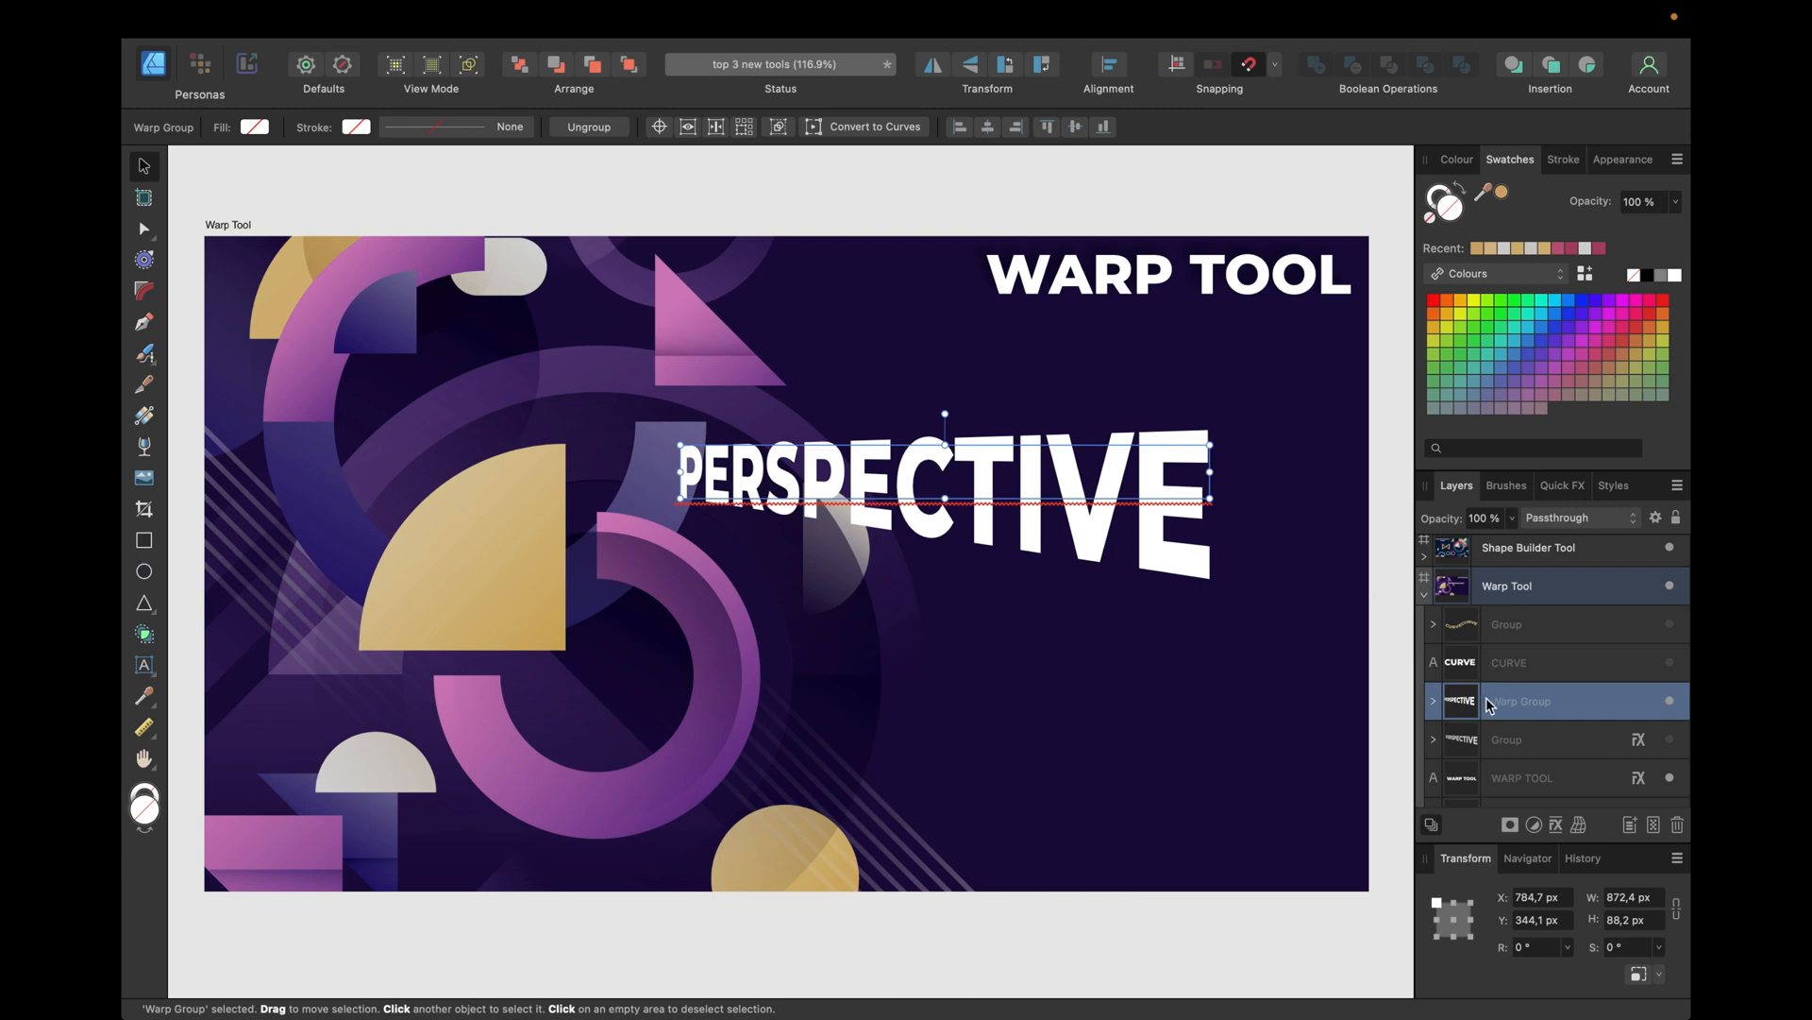
left_click(1502, 673)
left_click(1470, 708)
key("a")
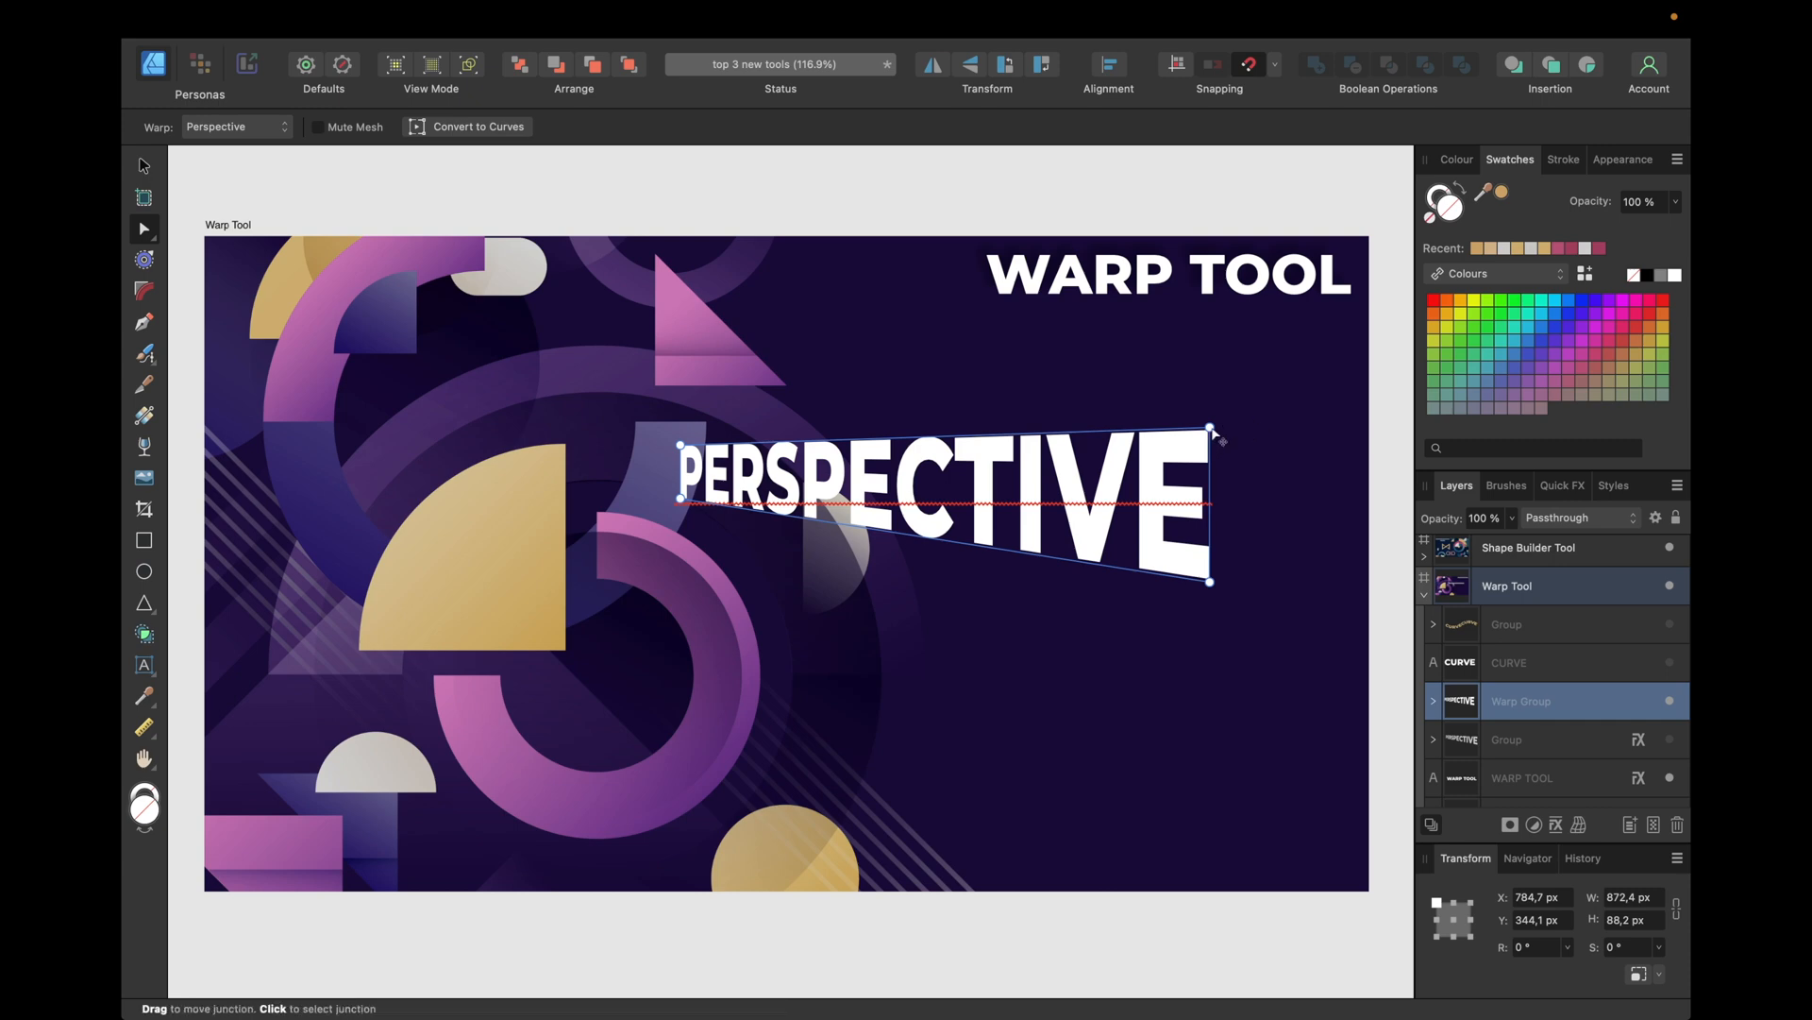
left_click_drag(1211, 429, 1213, 418)
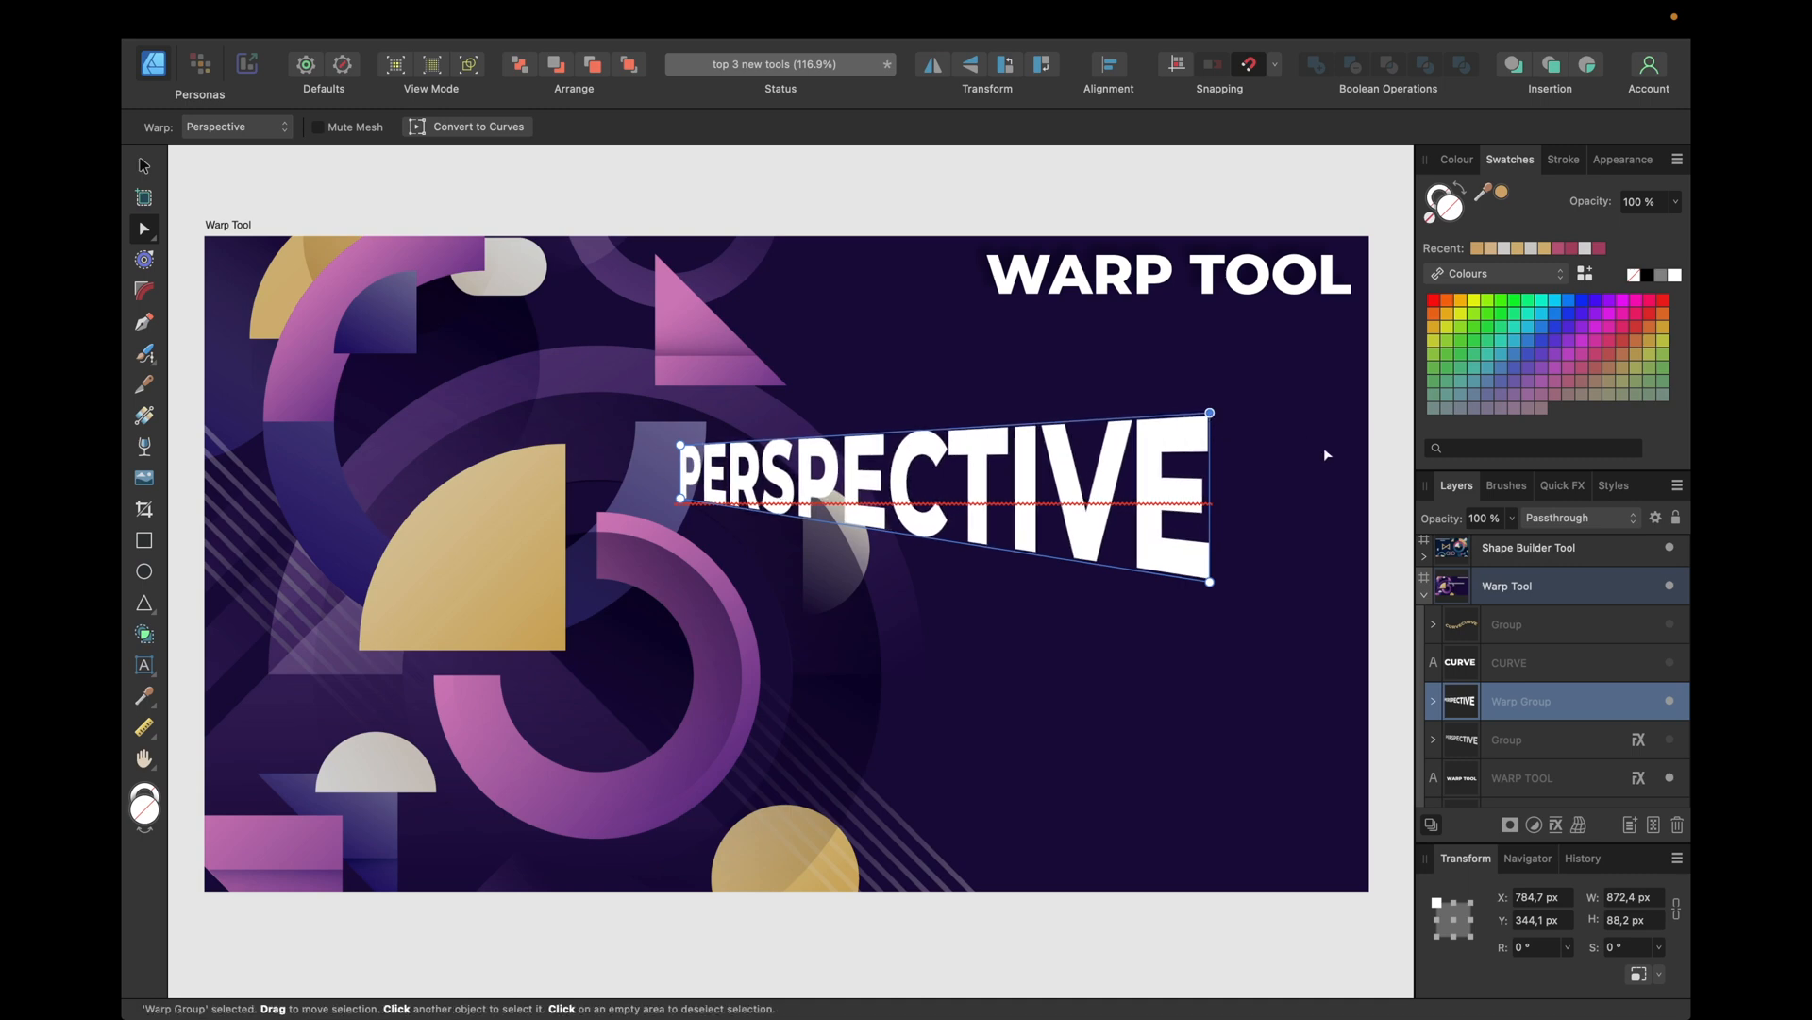
left_click(147, 170)
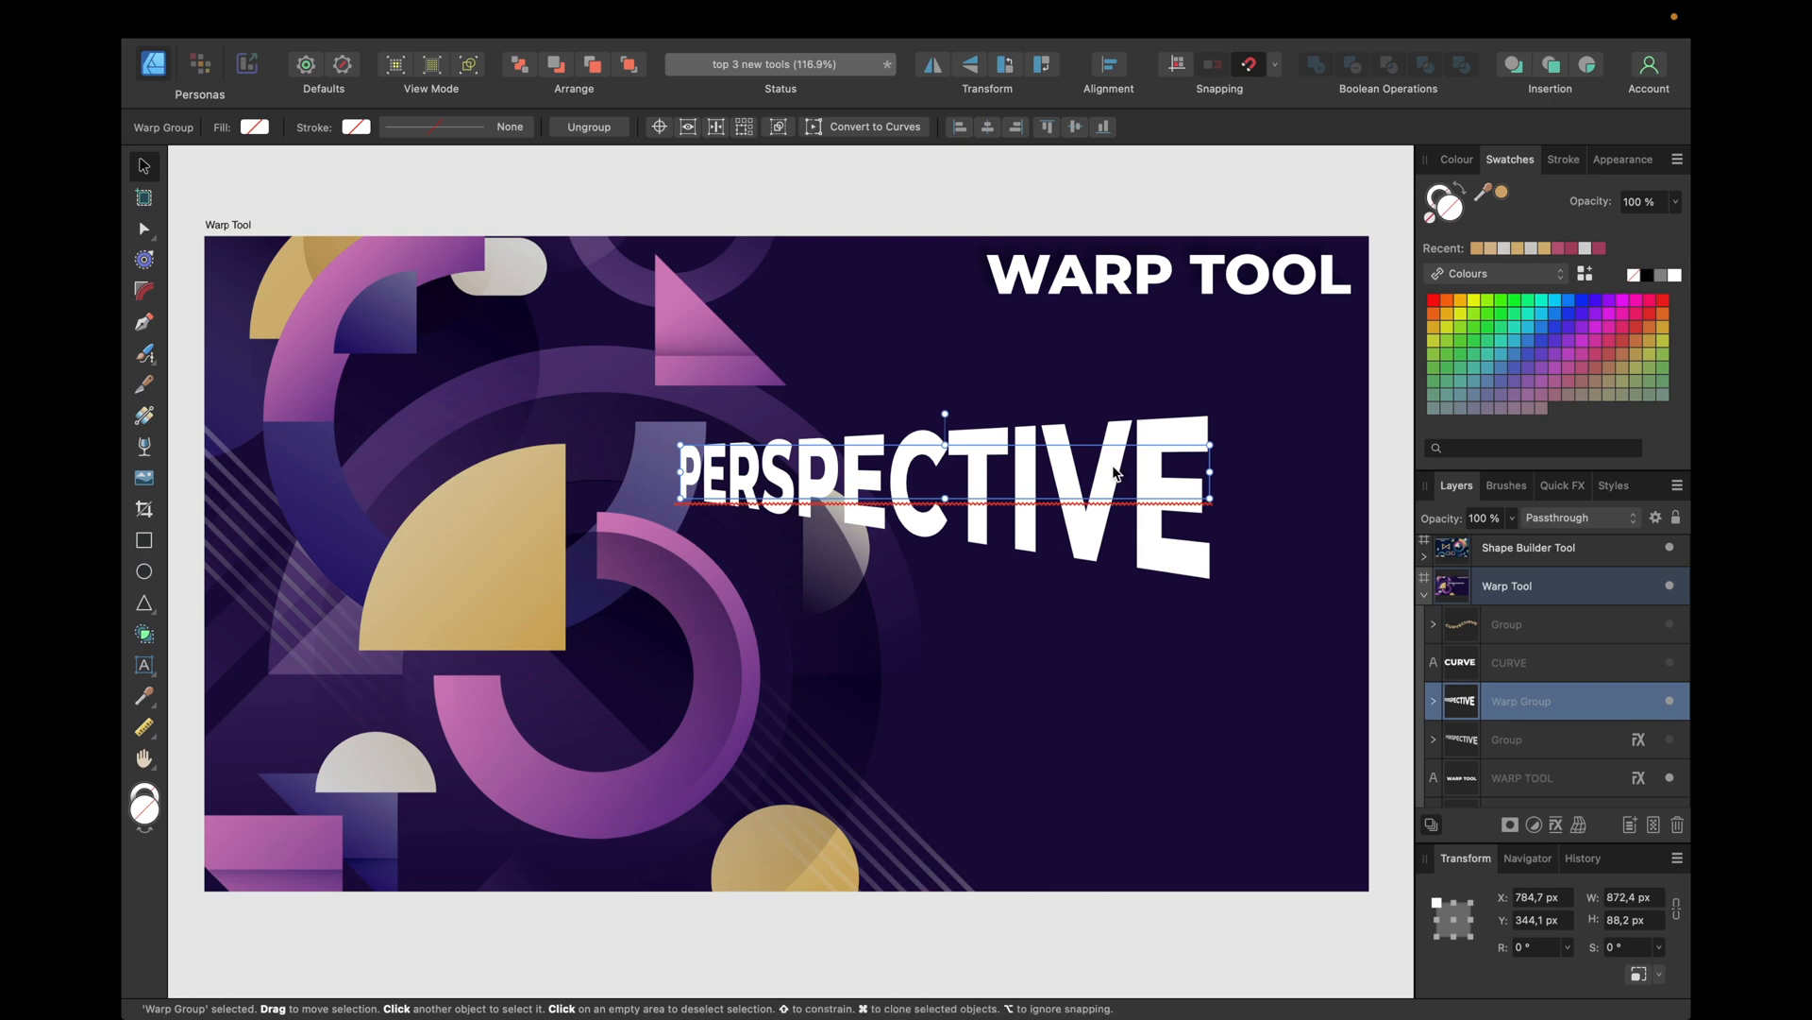
Step: Try an Outer Shadow with 26,6 px radius and 22 px offset on the warp group, and remove it again
left_click(1563, 485)
left_click(1448, 576)
left_click_drag(1481, 672, 1556, 696)
scroll(1203, 497, "up", 3)
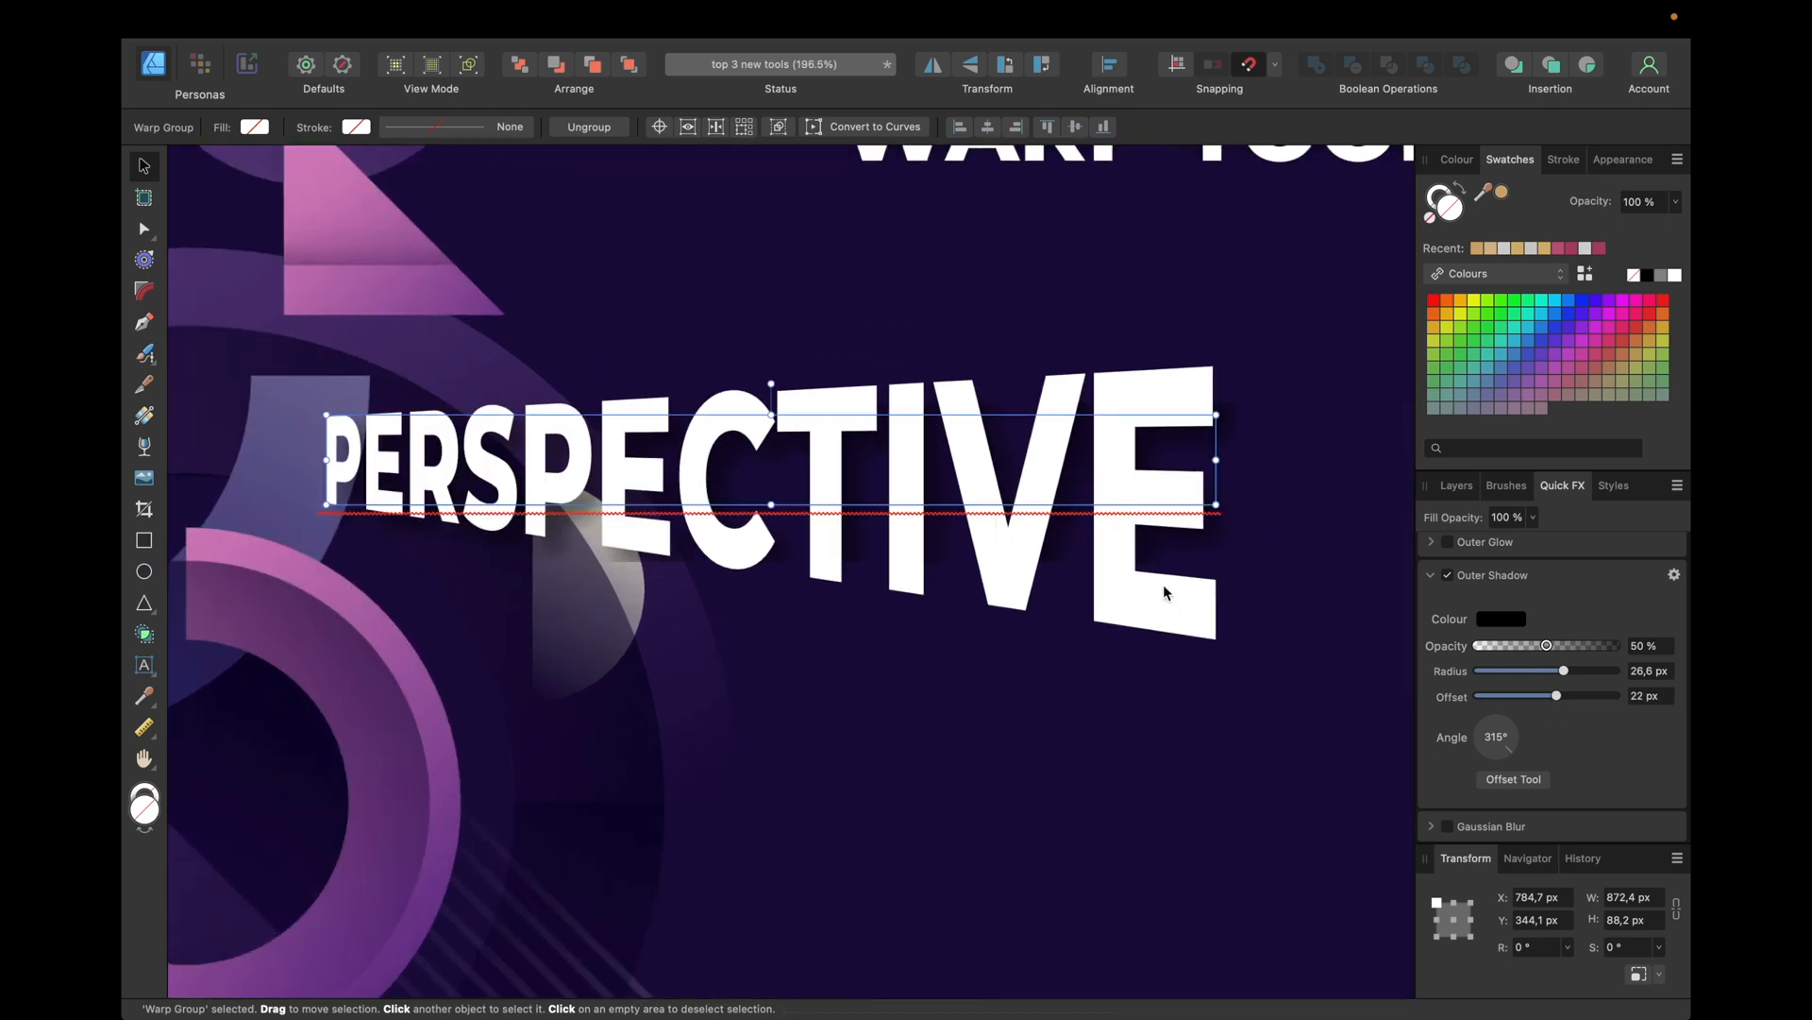
left_click(1490, 573)
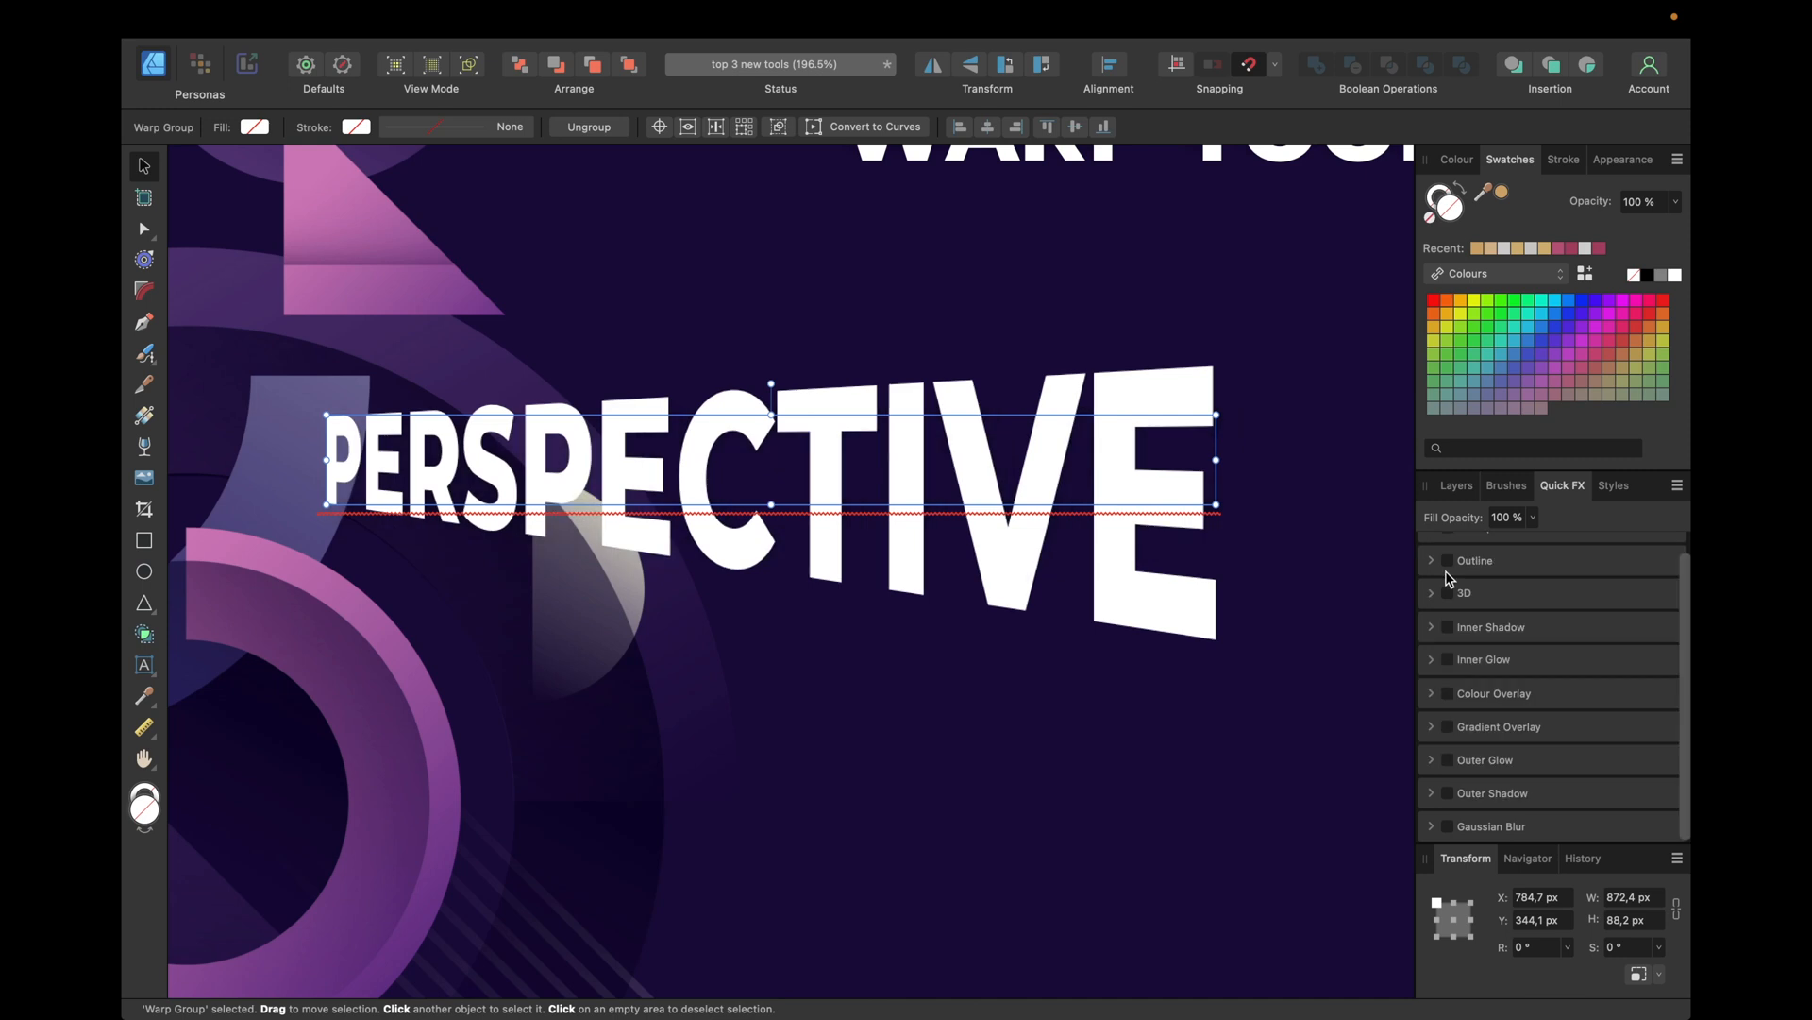
Step: Convert the PERSPECTIVE warp group to curves
left_click(1457, 485)
scroll(1151, 472, "down", 5)
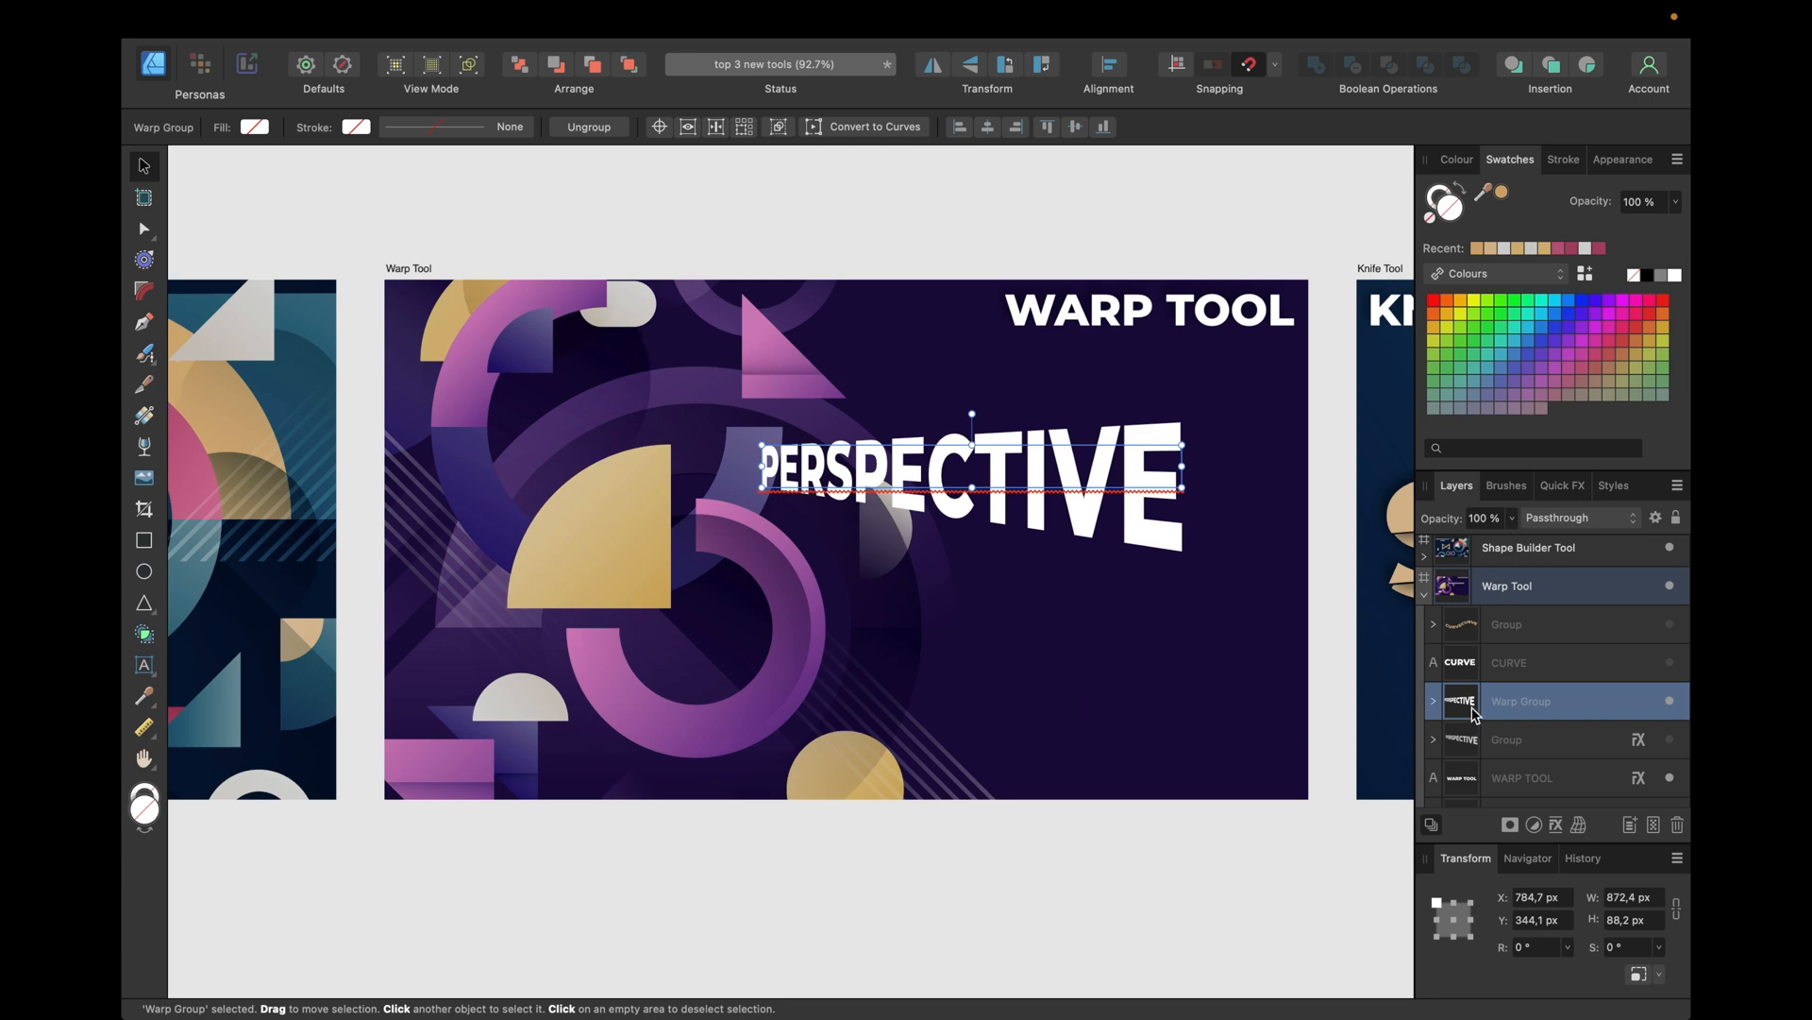
key("a")
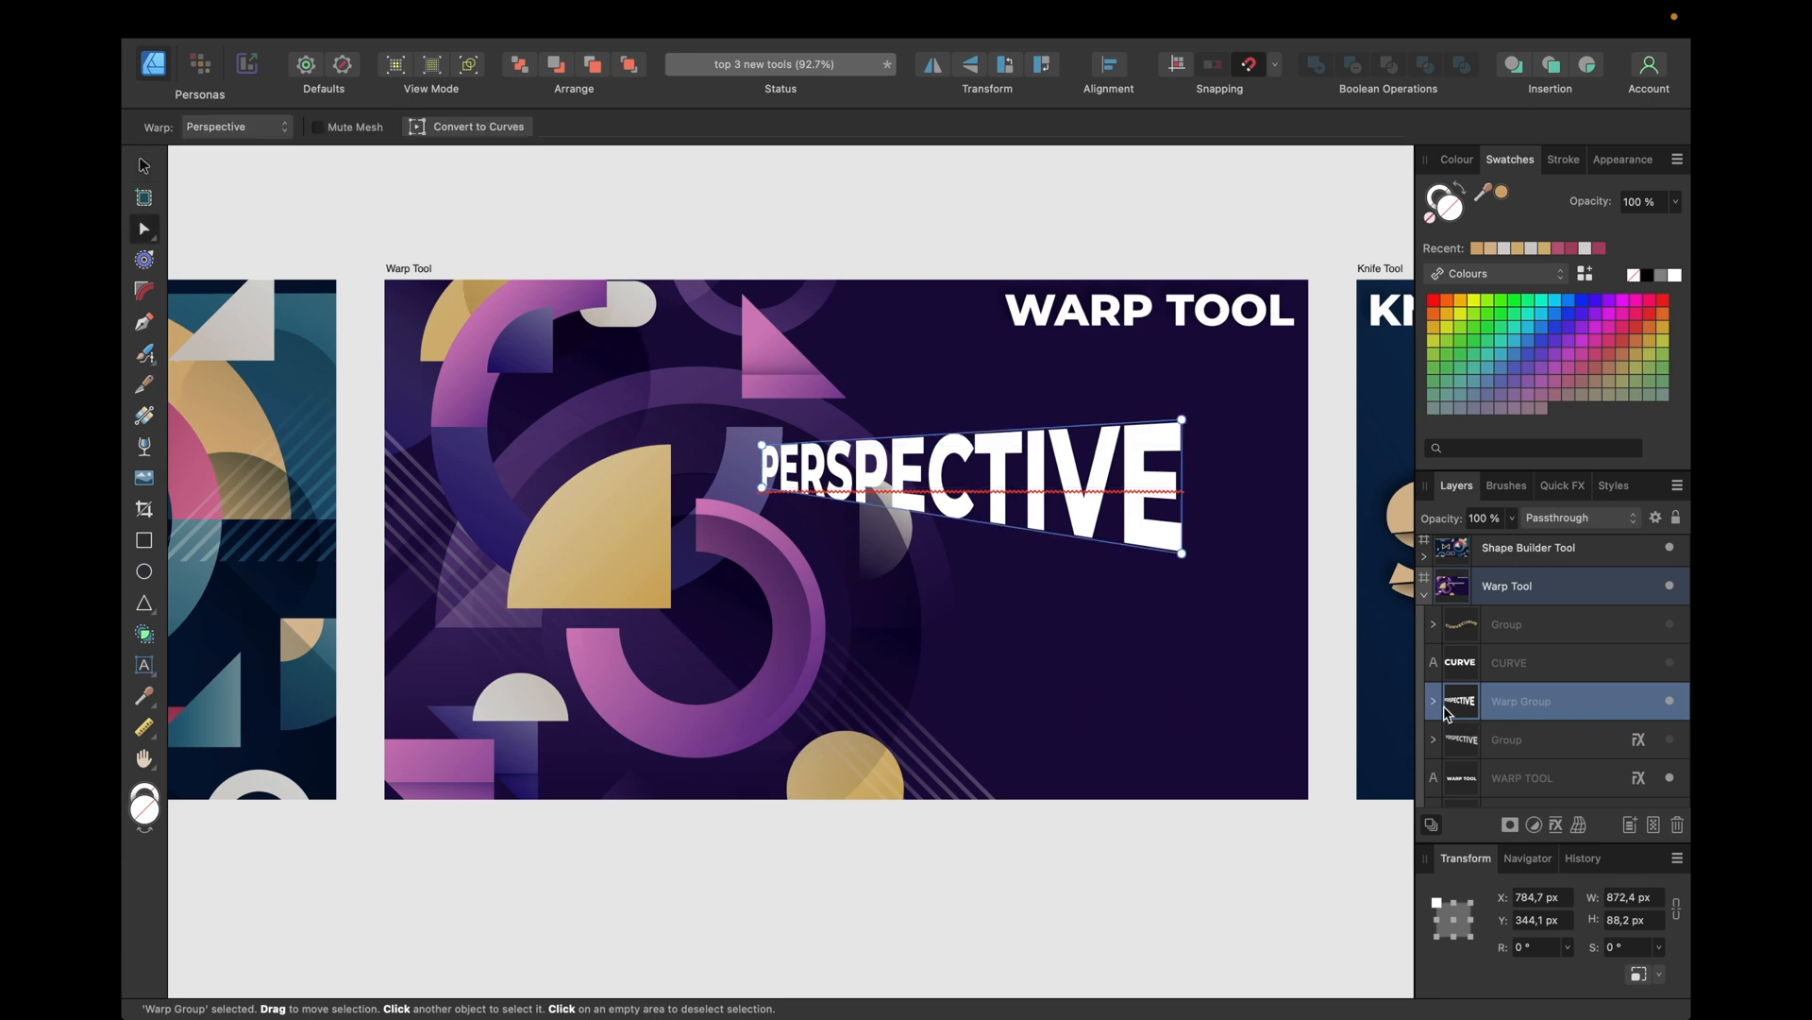
left_click(464, 133)
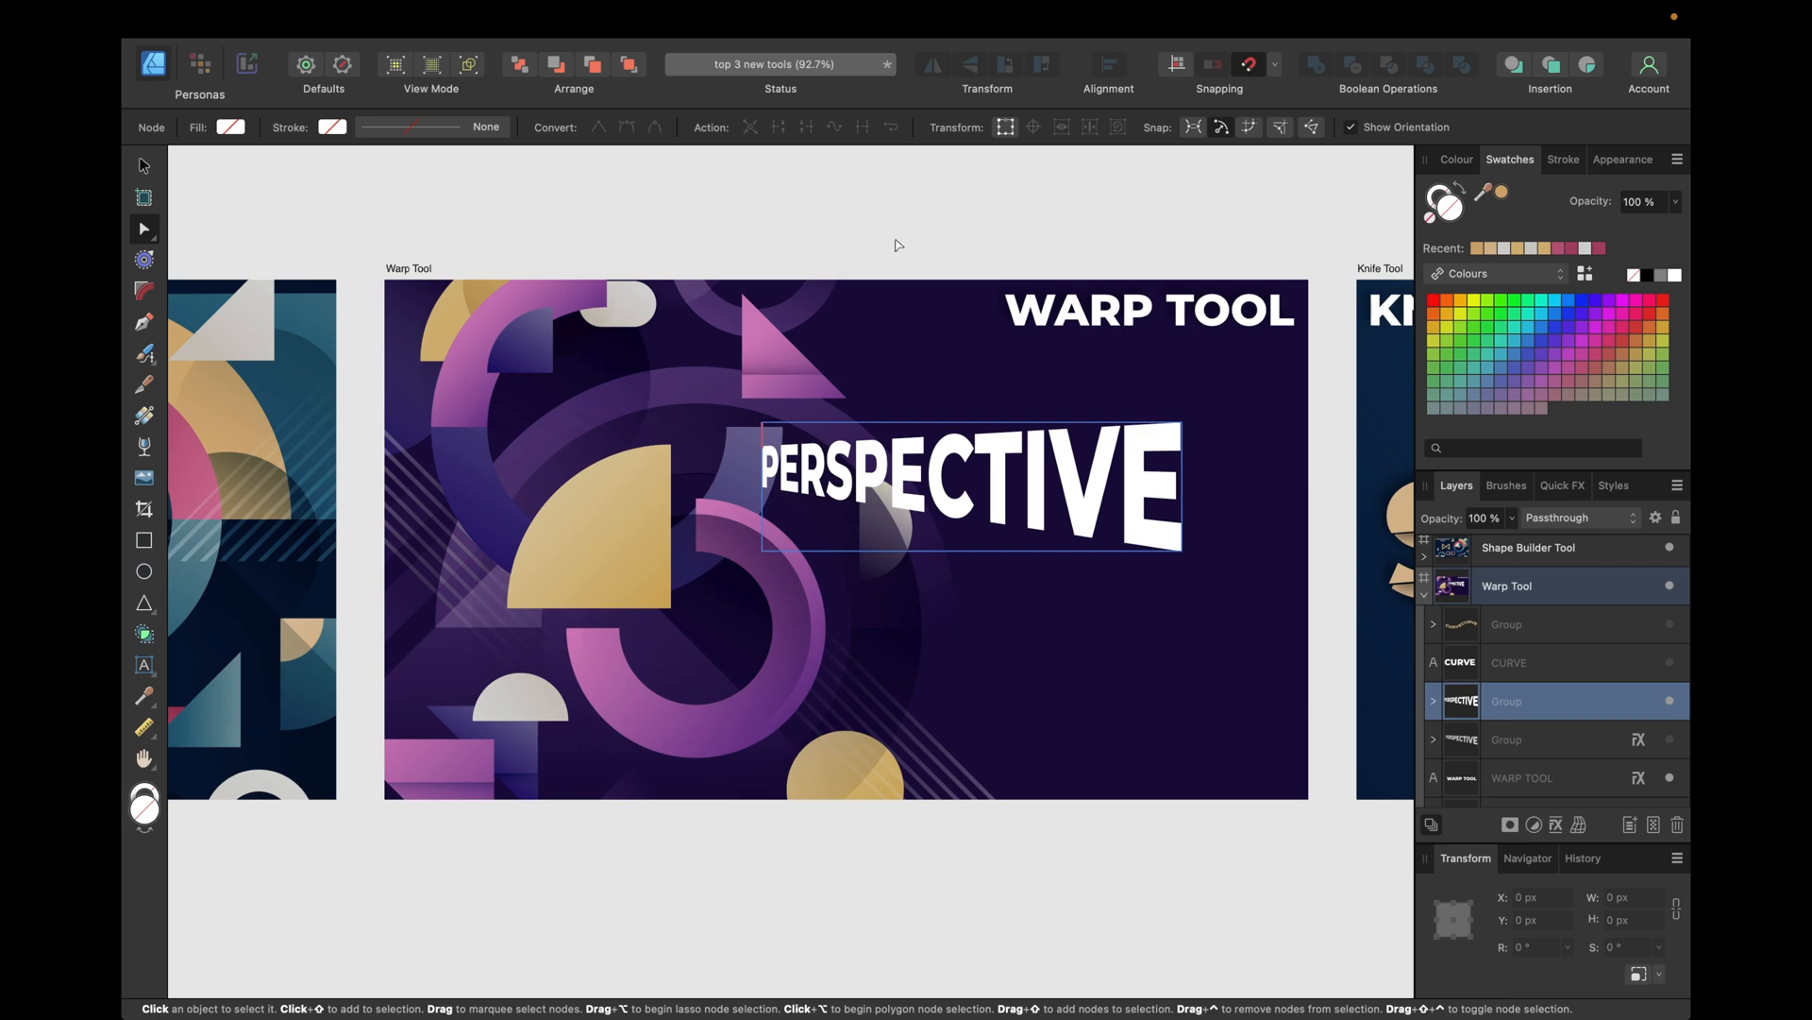
scroll(898, 244, "up", 5)
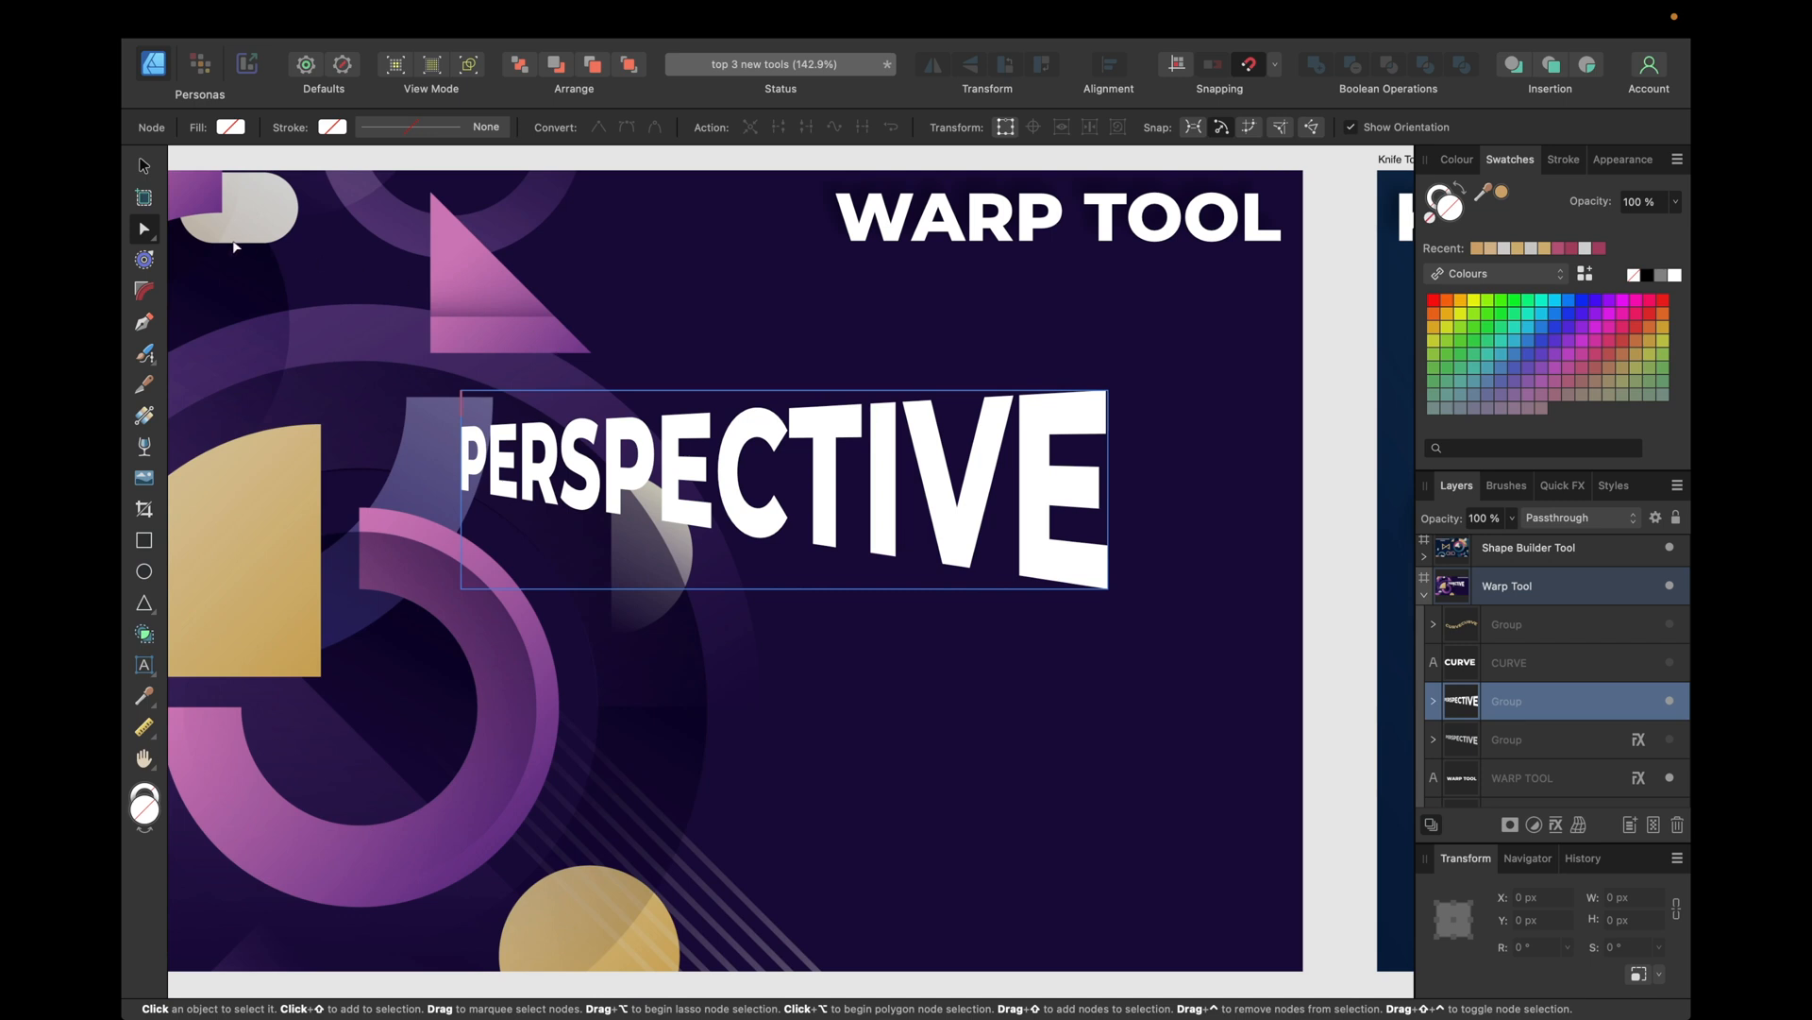
Step: Add an Outer Shadow with 1,4 px radius and 8,7 px offset to the converted PERSPECTIVE group
key("v")
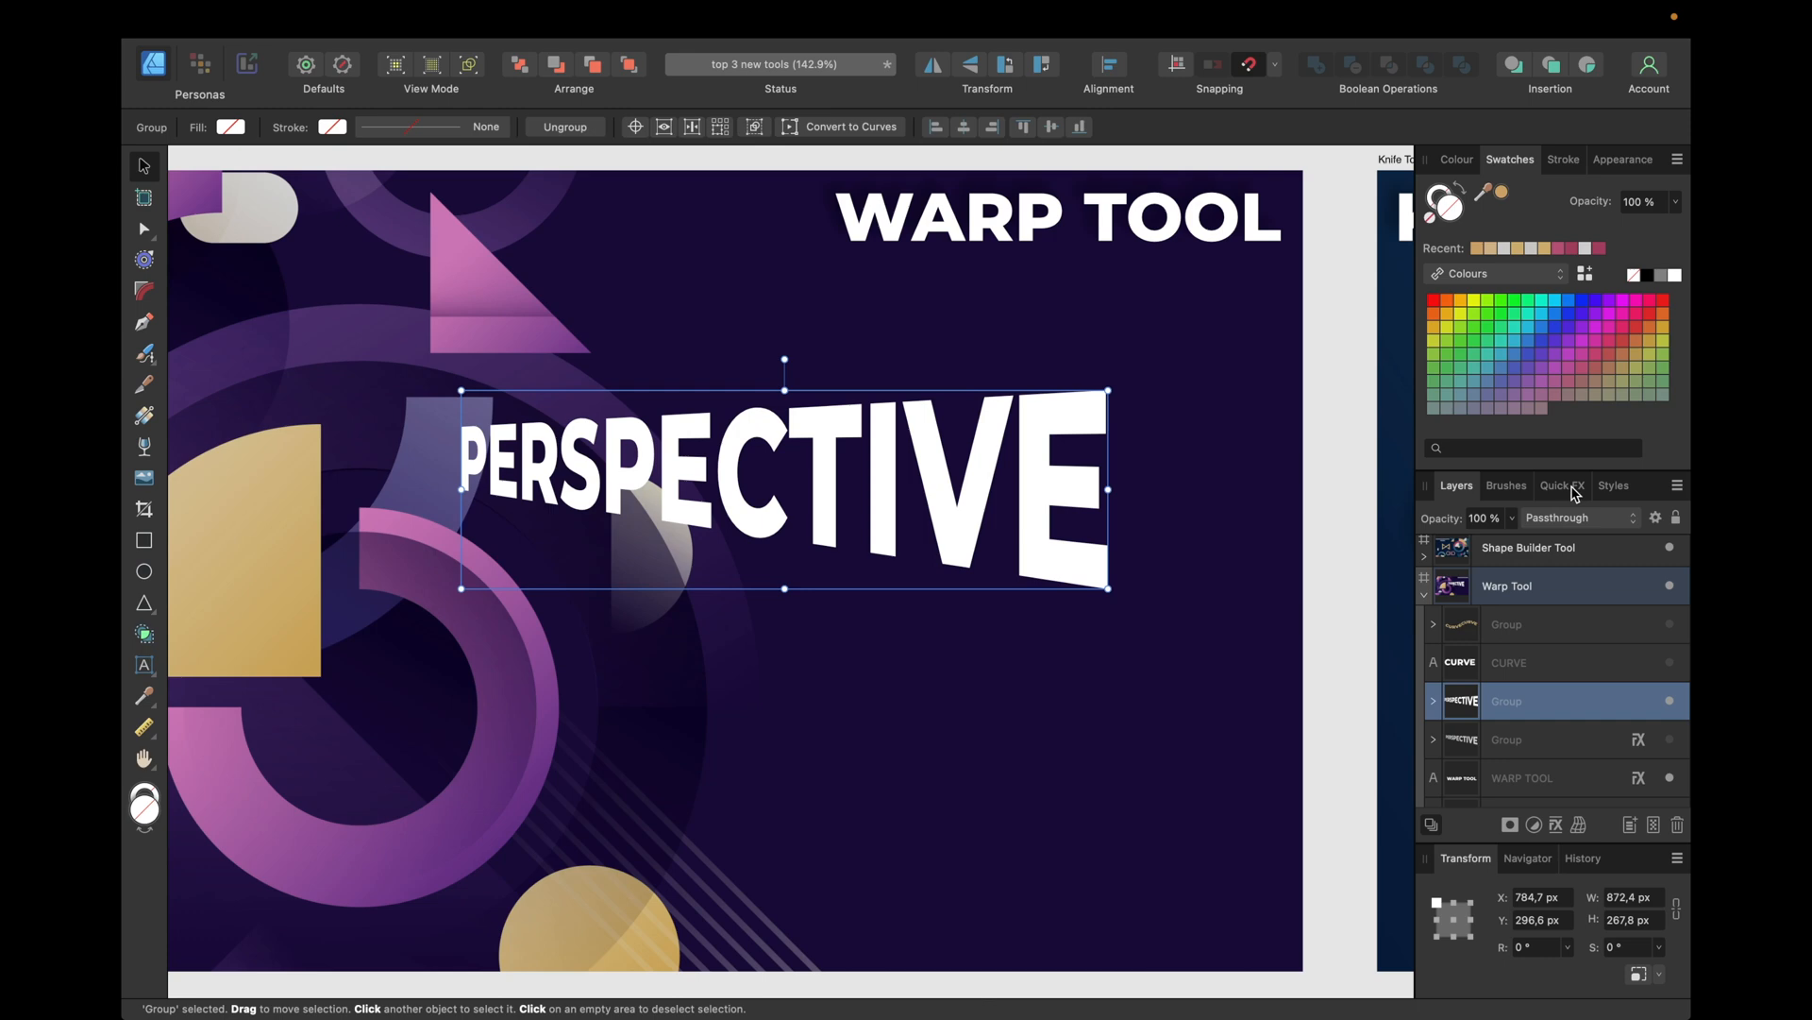
left_click(1573, 493)
scroll(1487, 708, "down", 2)
scroll(1487, 723, "up", 1)
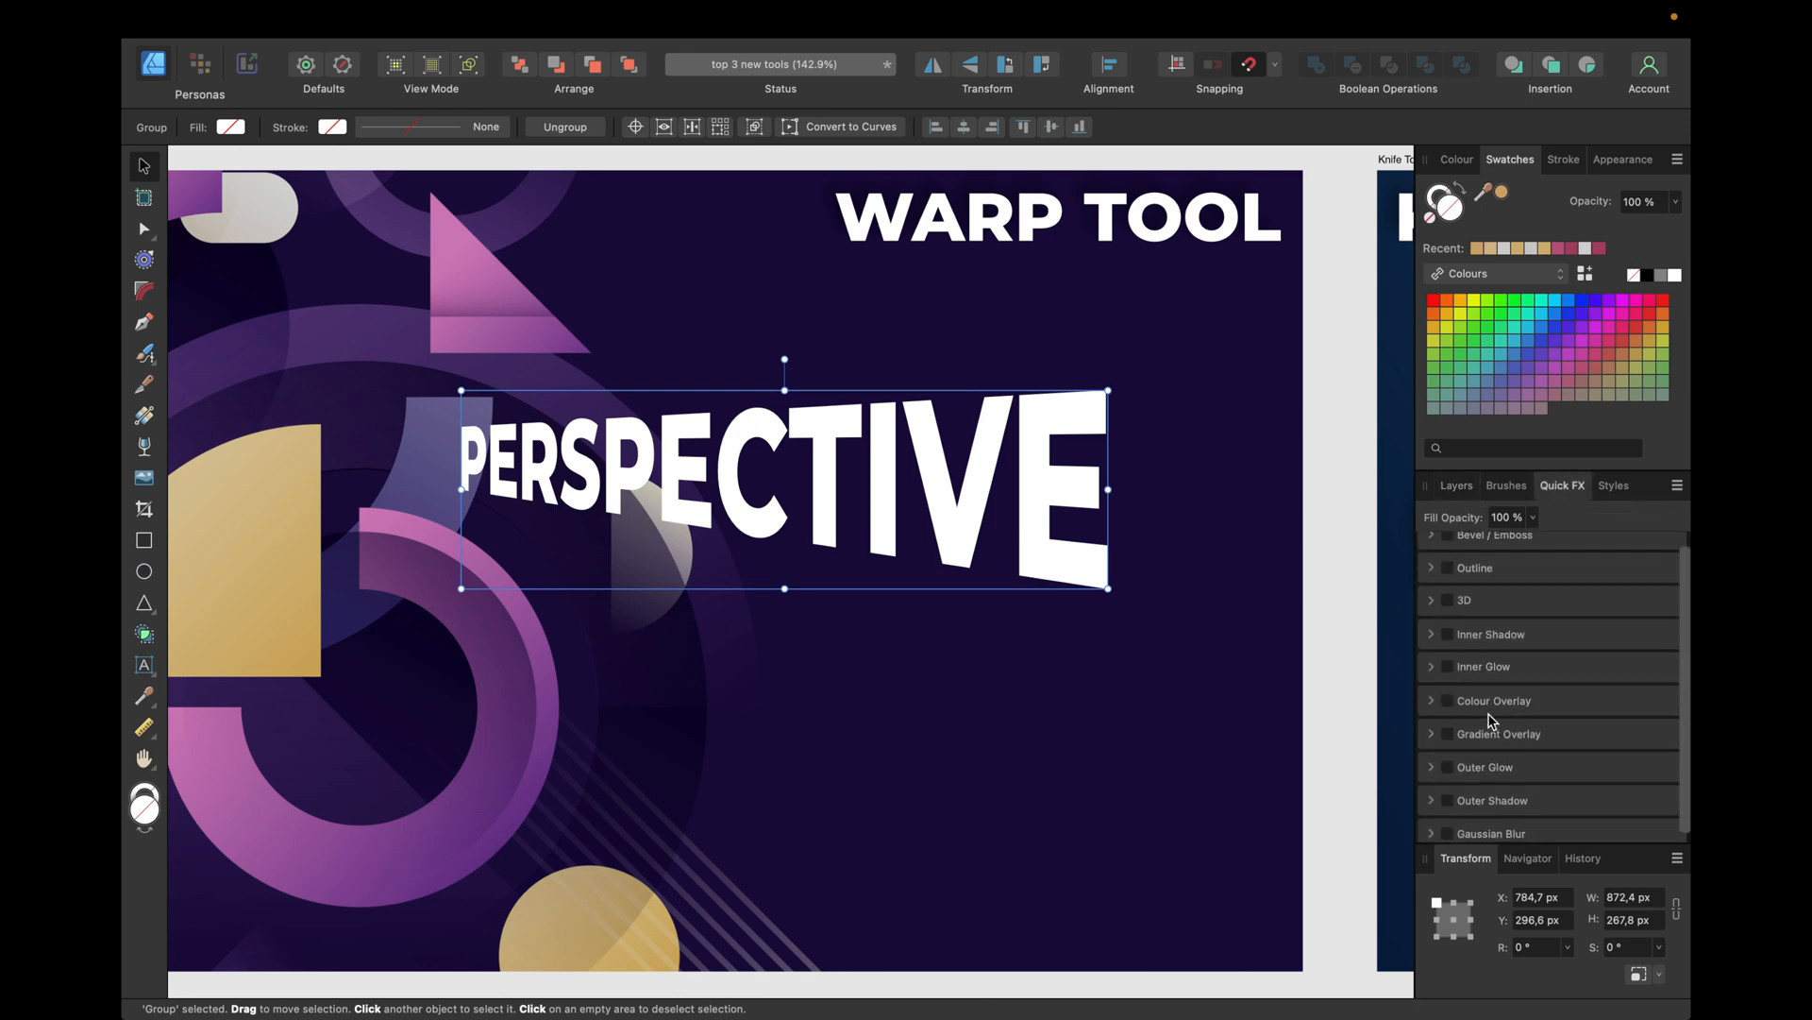
left_click(1448, 804)
left_click_drag(1478, 709, 1532, 733)
scroll(1016, 444, "up", 3)
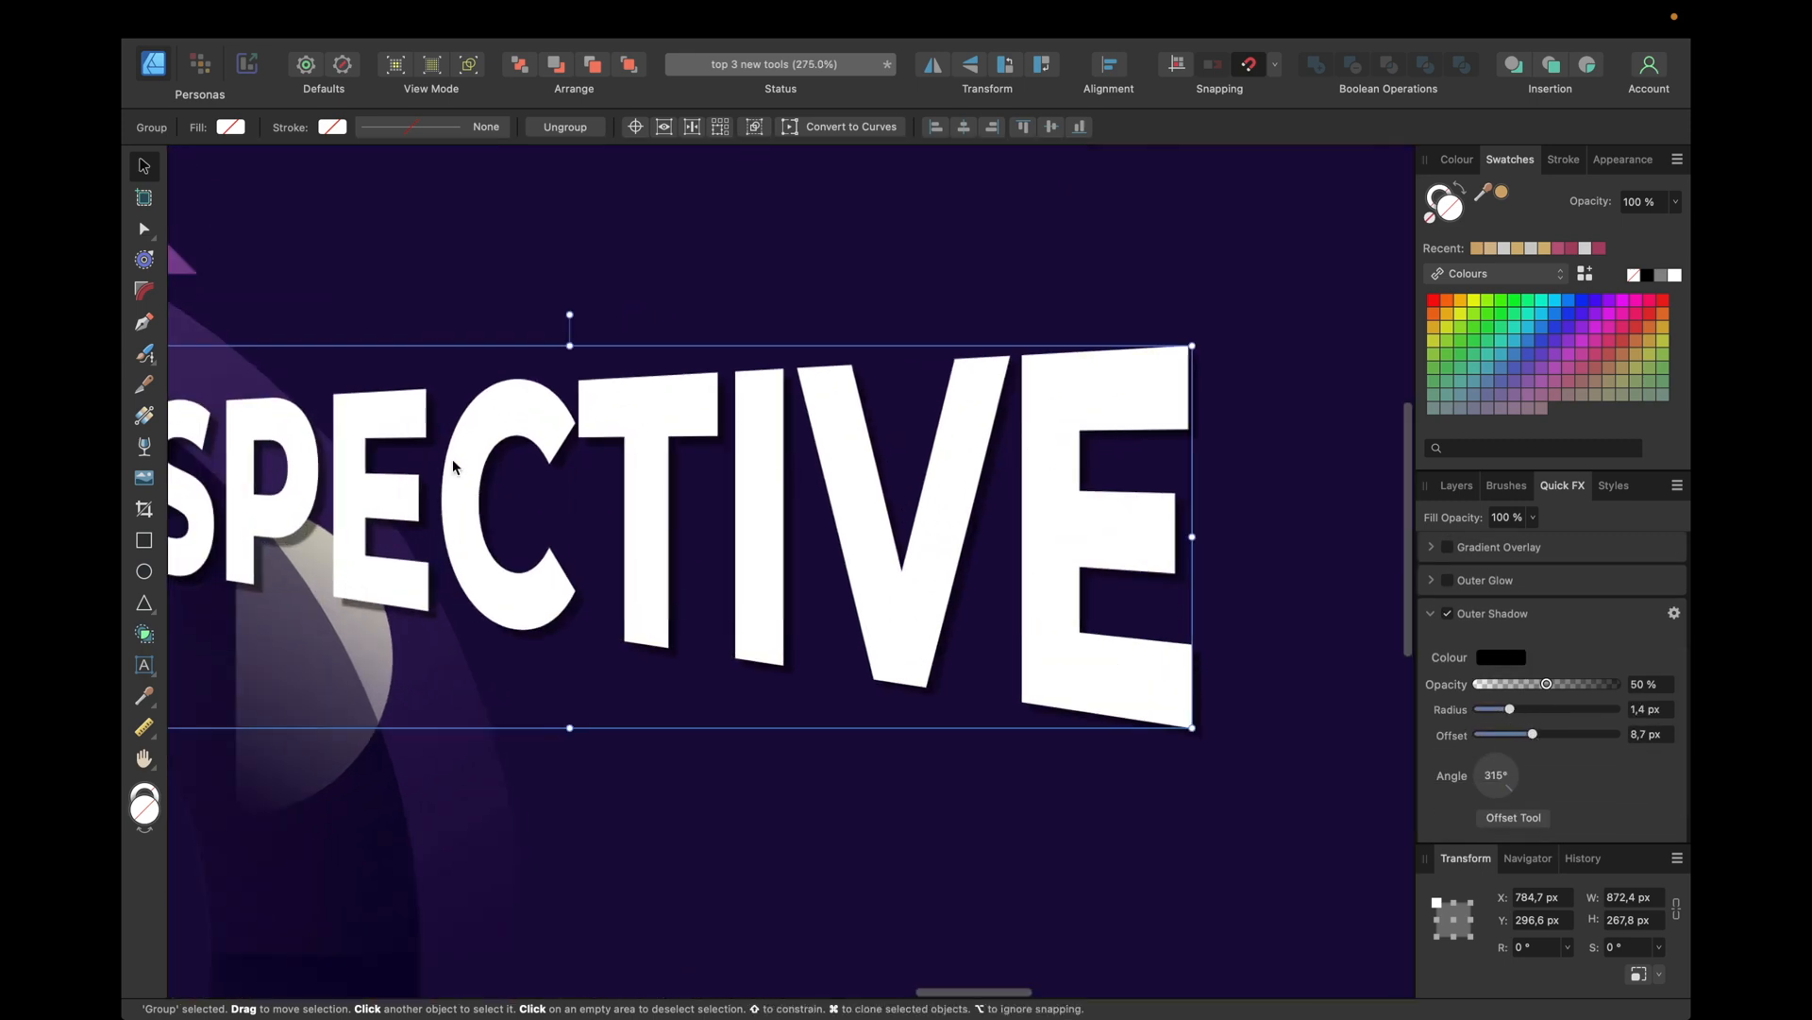
scroll(1076, 514, "down", 2)
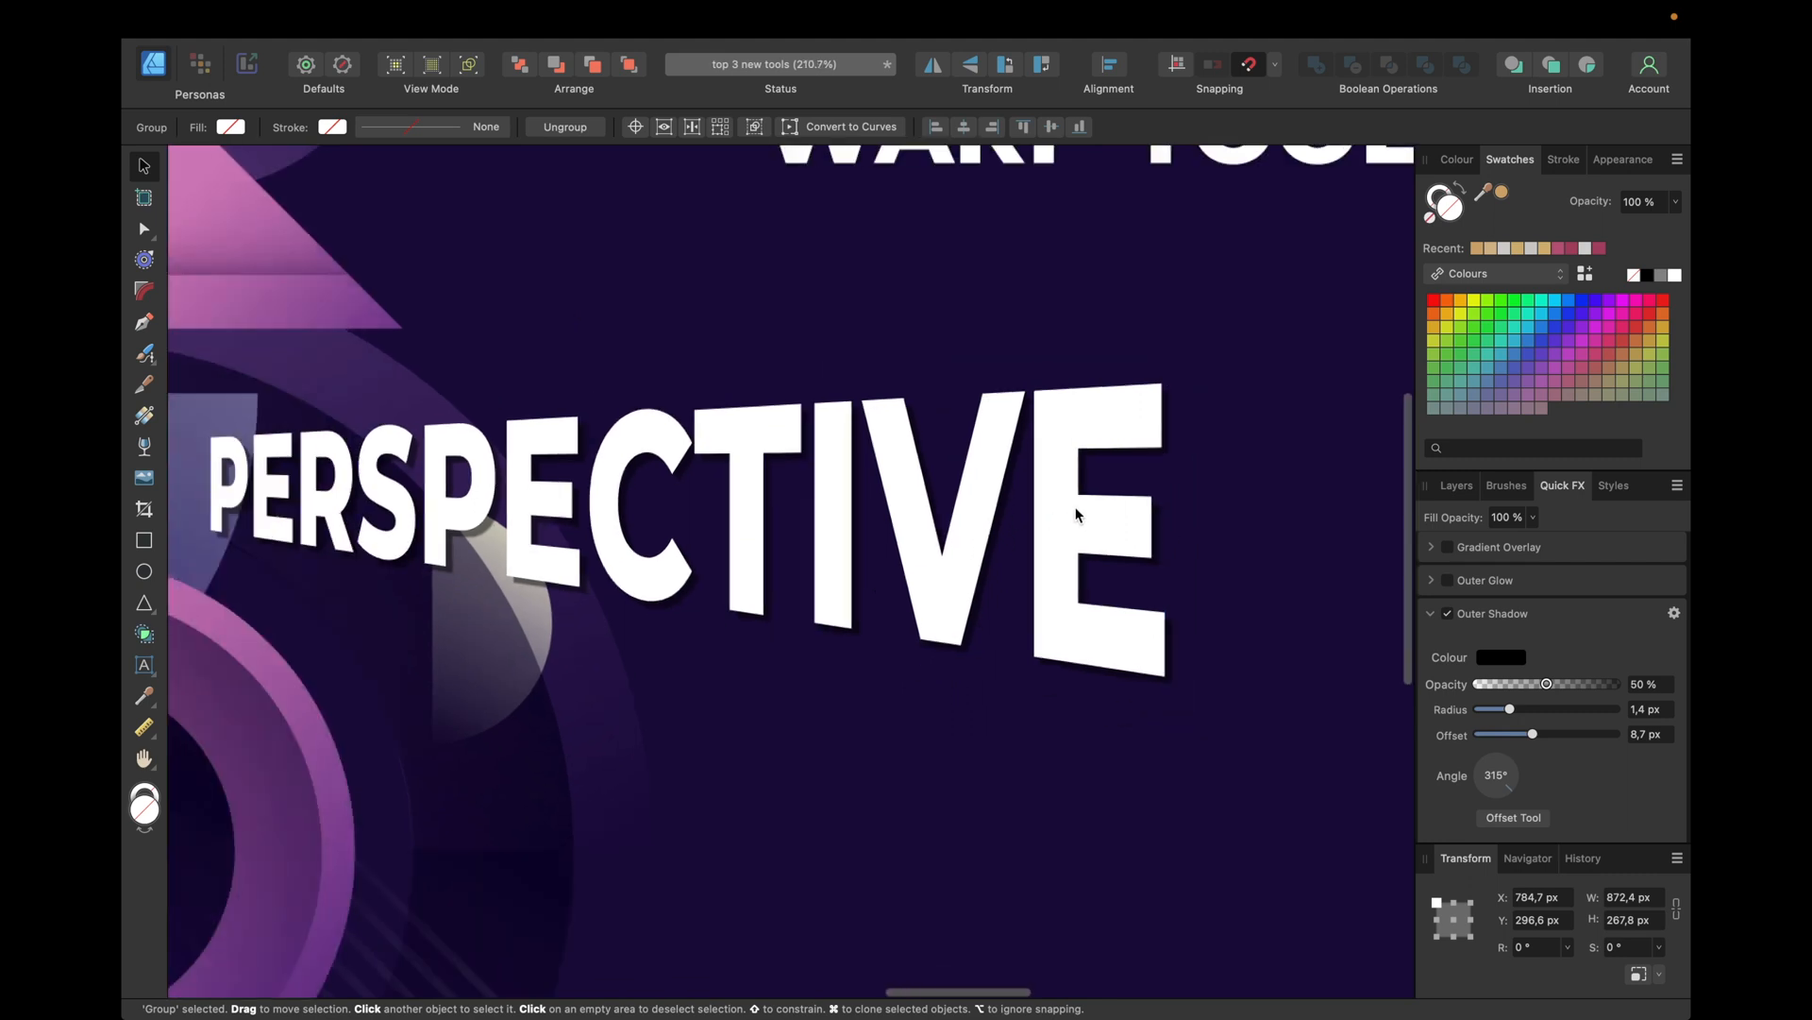
scroll(631, 431, "down", 2)
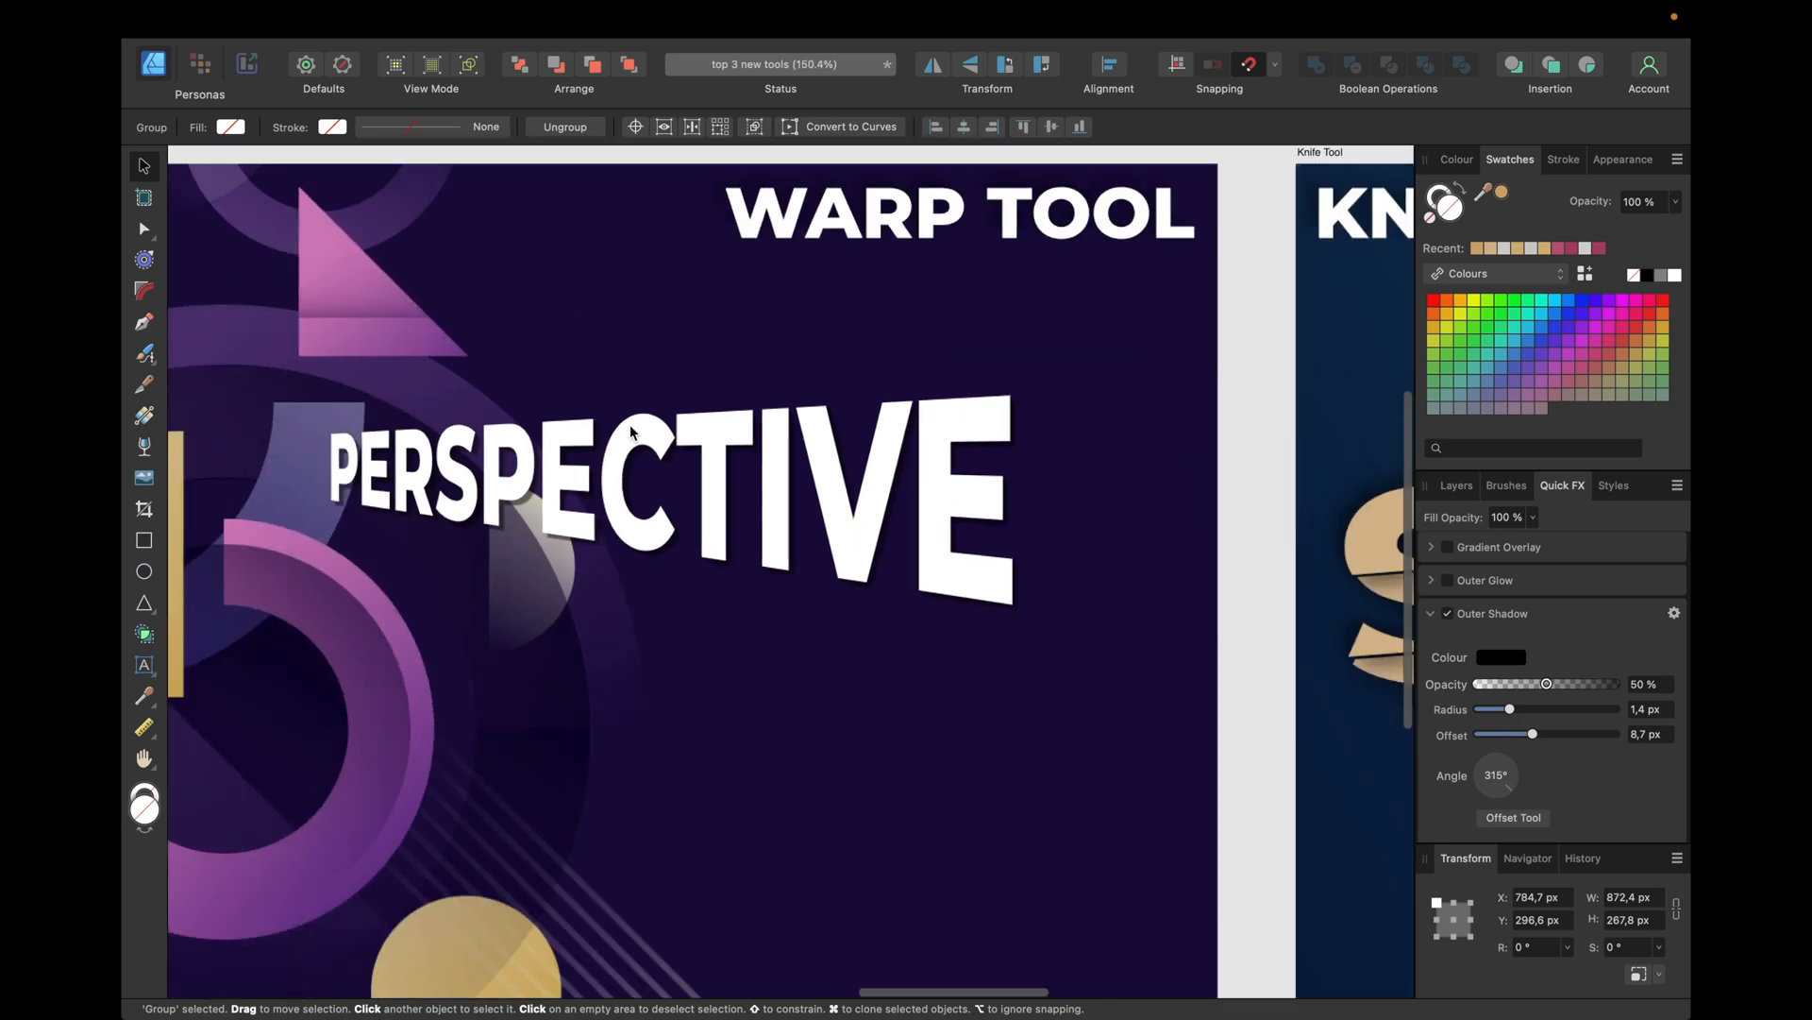
Step: Hide the PERSPECTIVE group, show the CURVE text in its place, and move the text up and slightly left on the artboard
left_click(1457, 486)
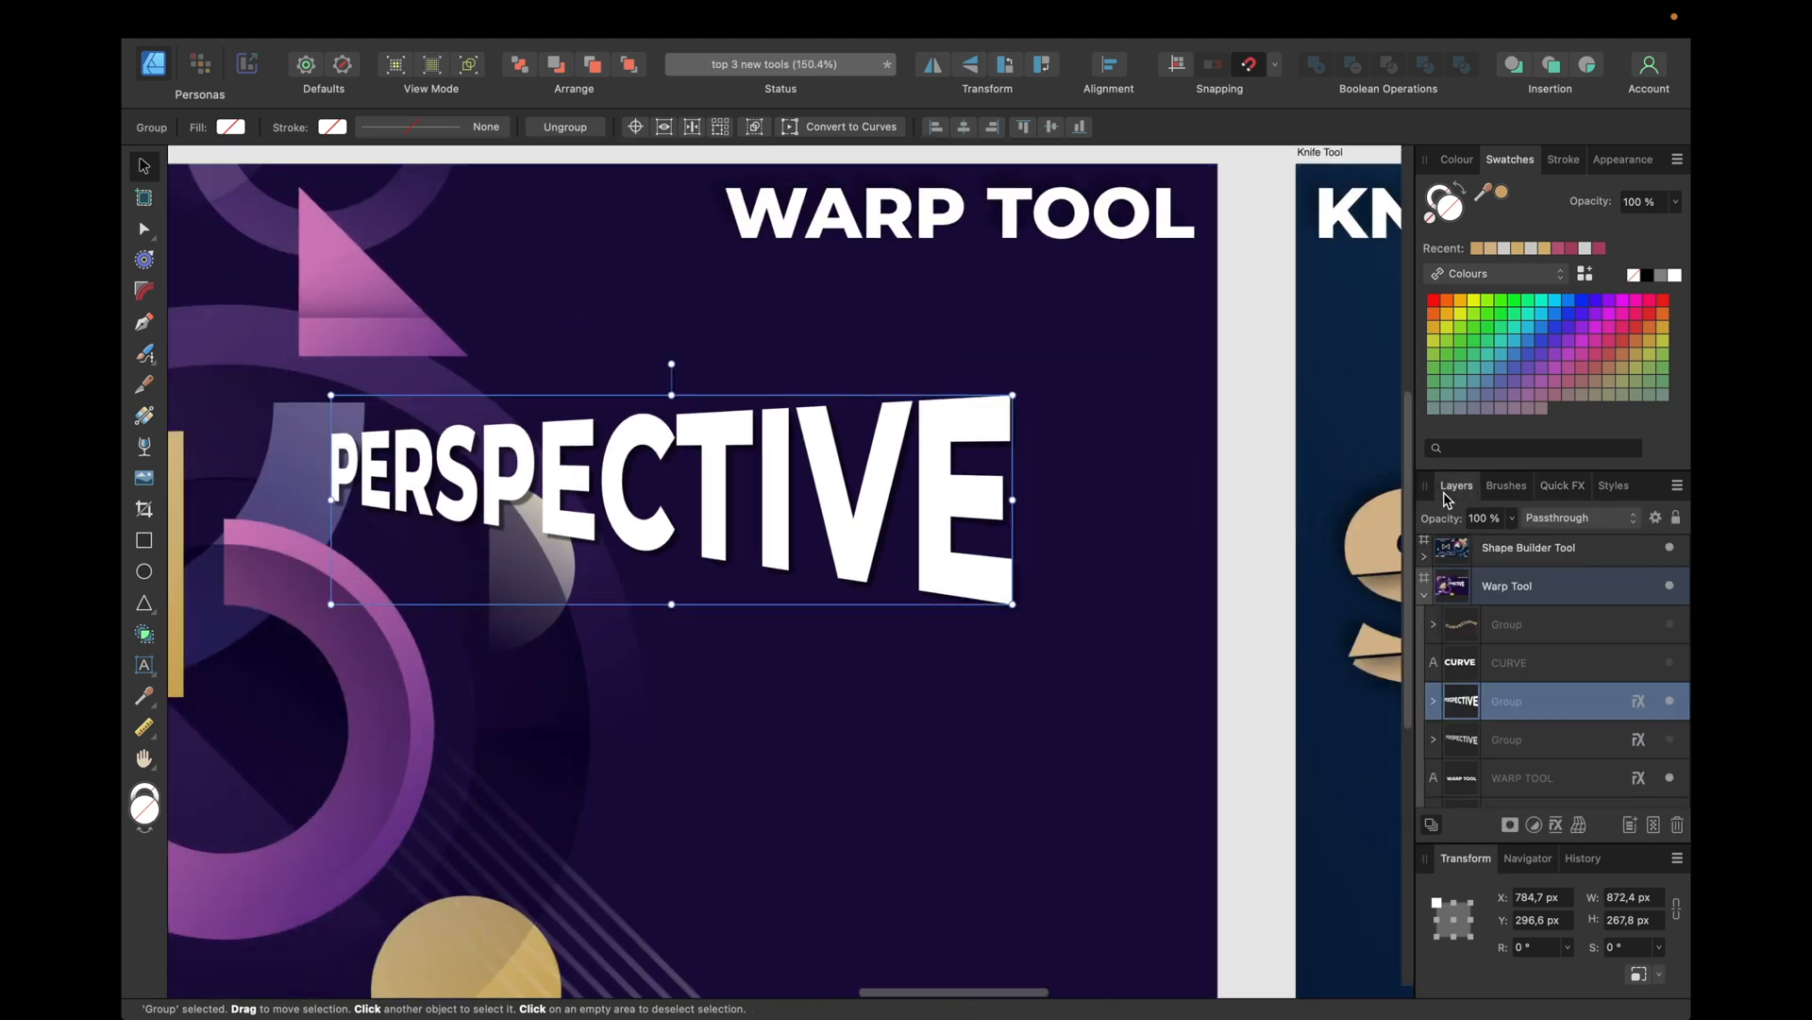
left_click(1668, 704)
left_click(1602, 664)
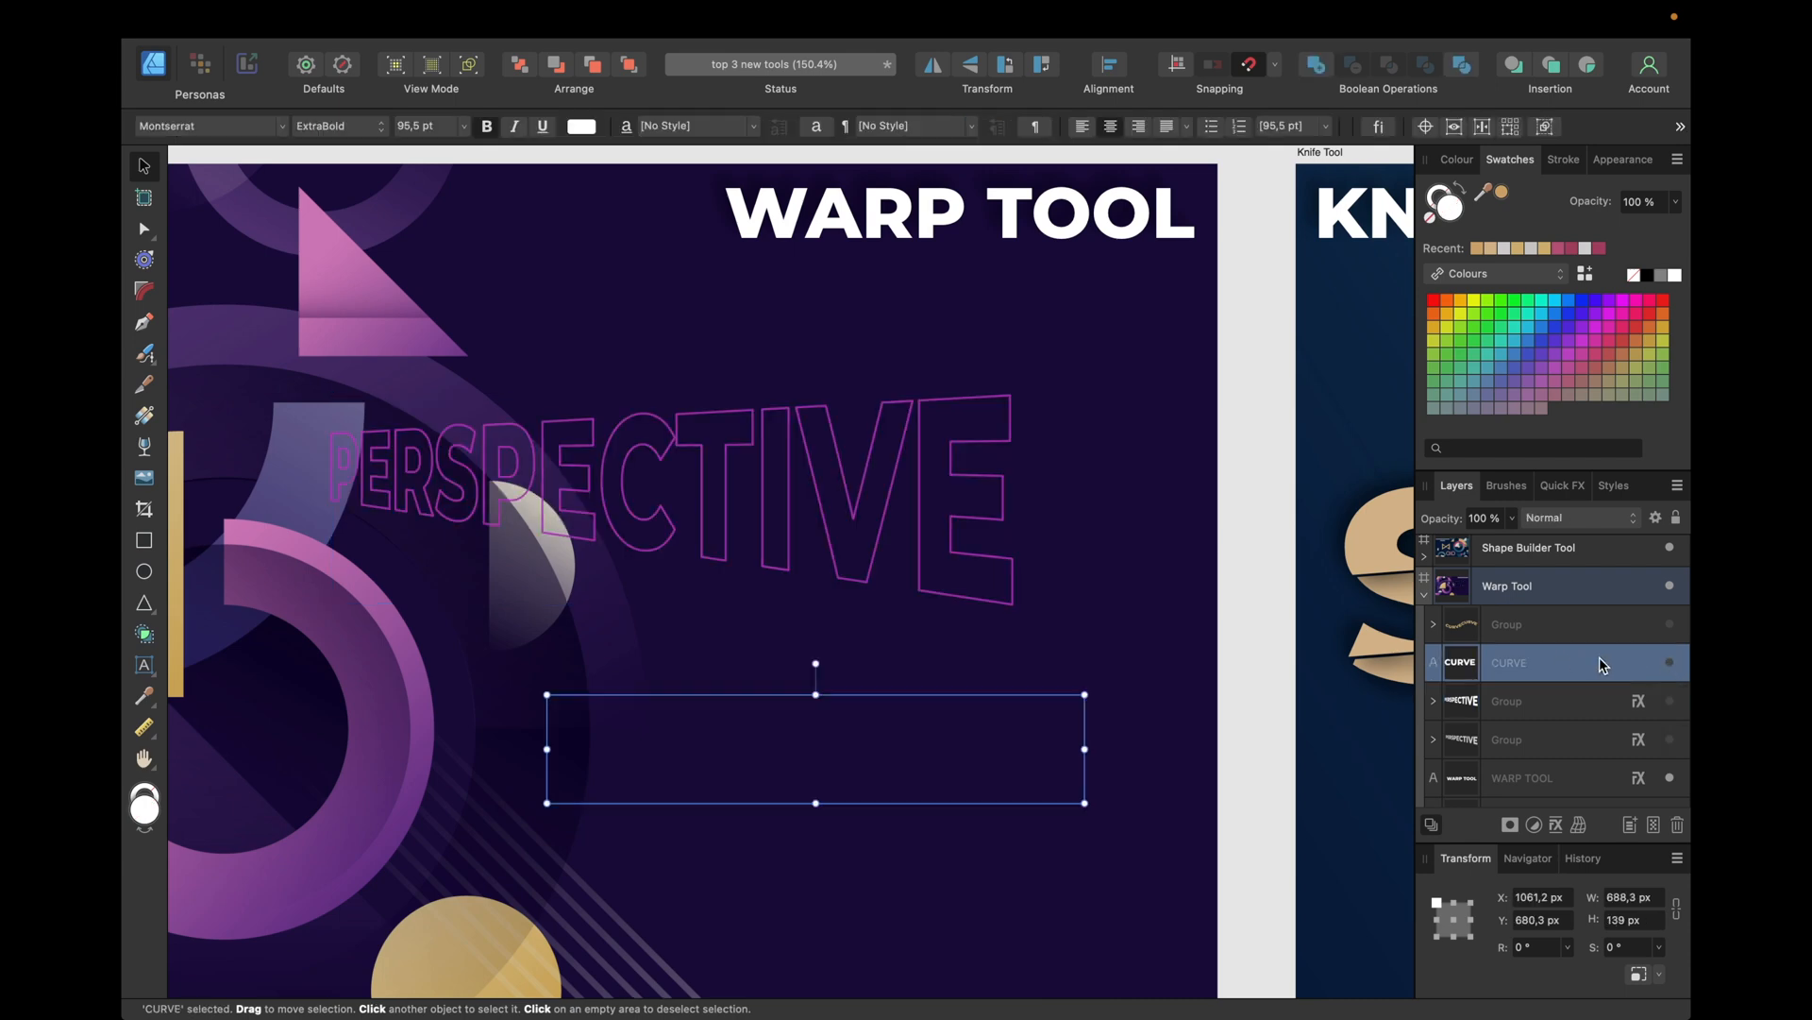
left_click(1669, 662)
left_click_drag(857, 715, 826, 621)
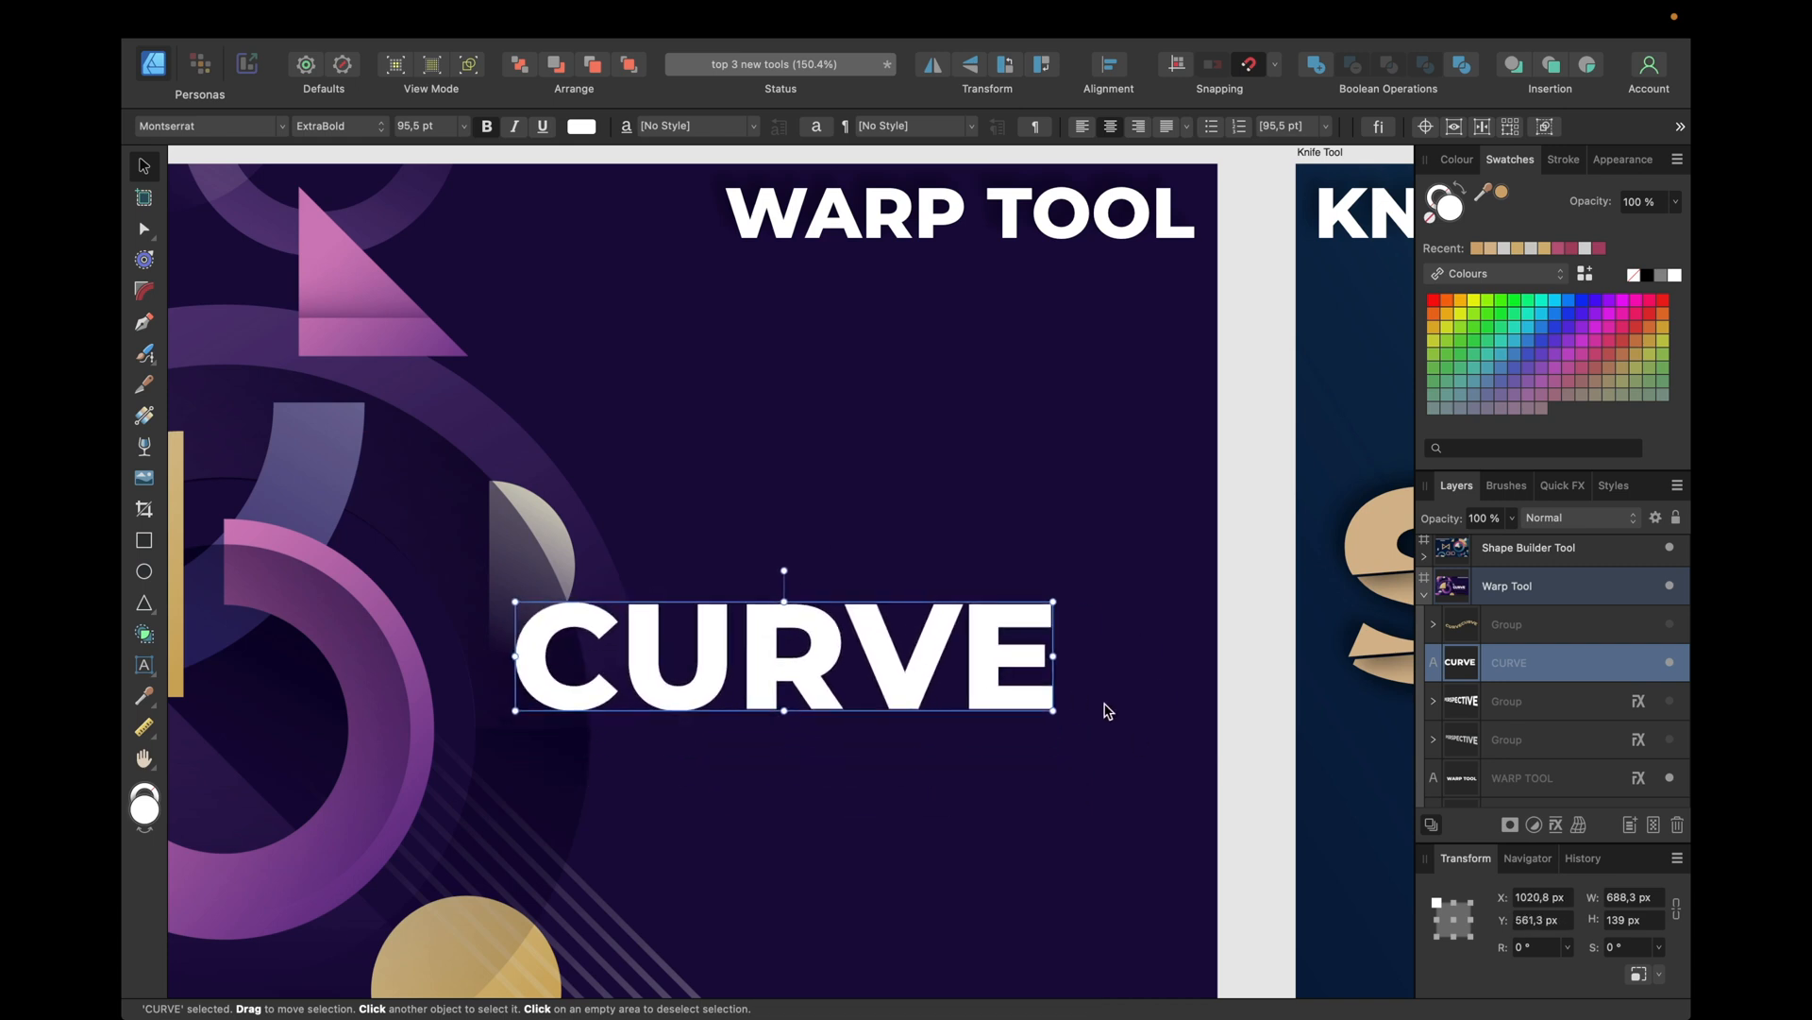
Step: Apply an Arc - Horizontal warp to the CURVE text, trying a value of 20 % before setting it to 40 %
left_click(1580, 830)
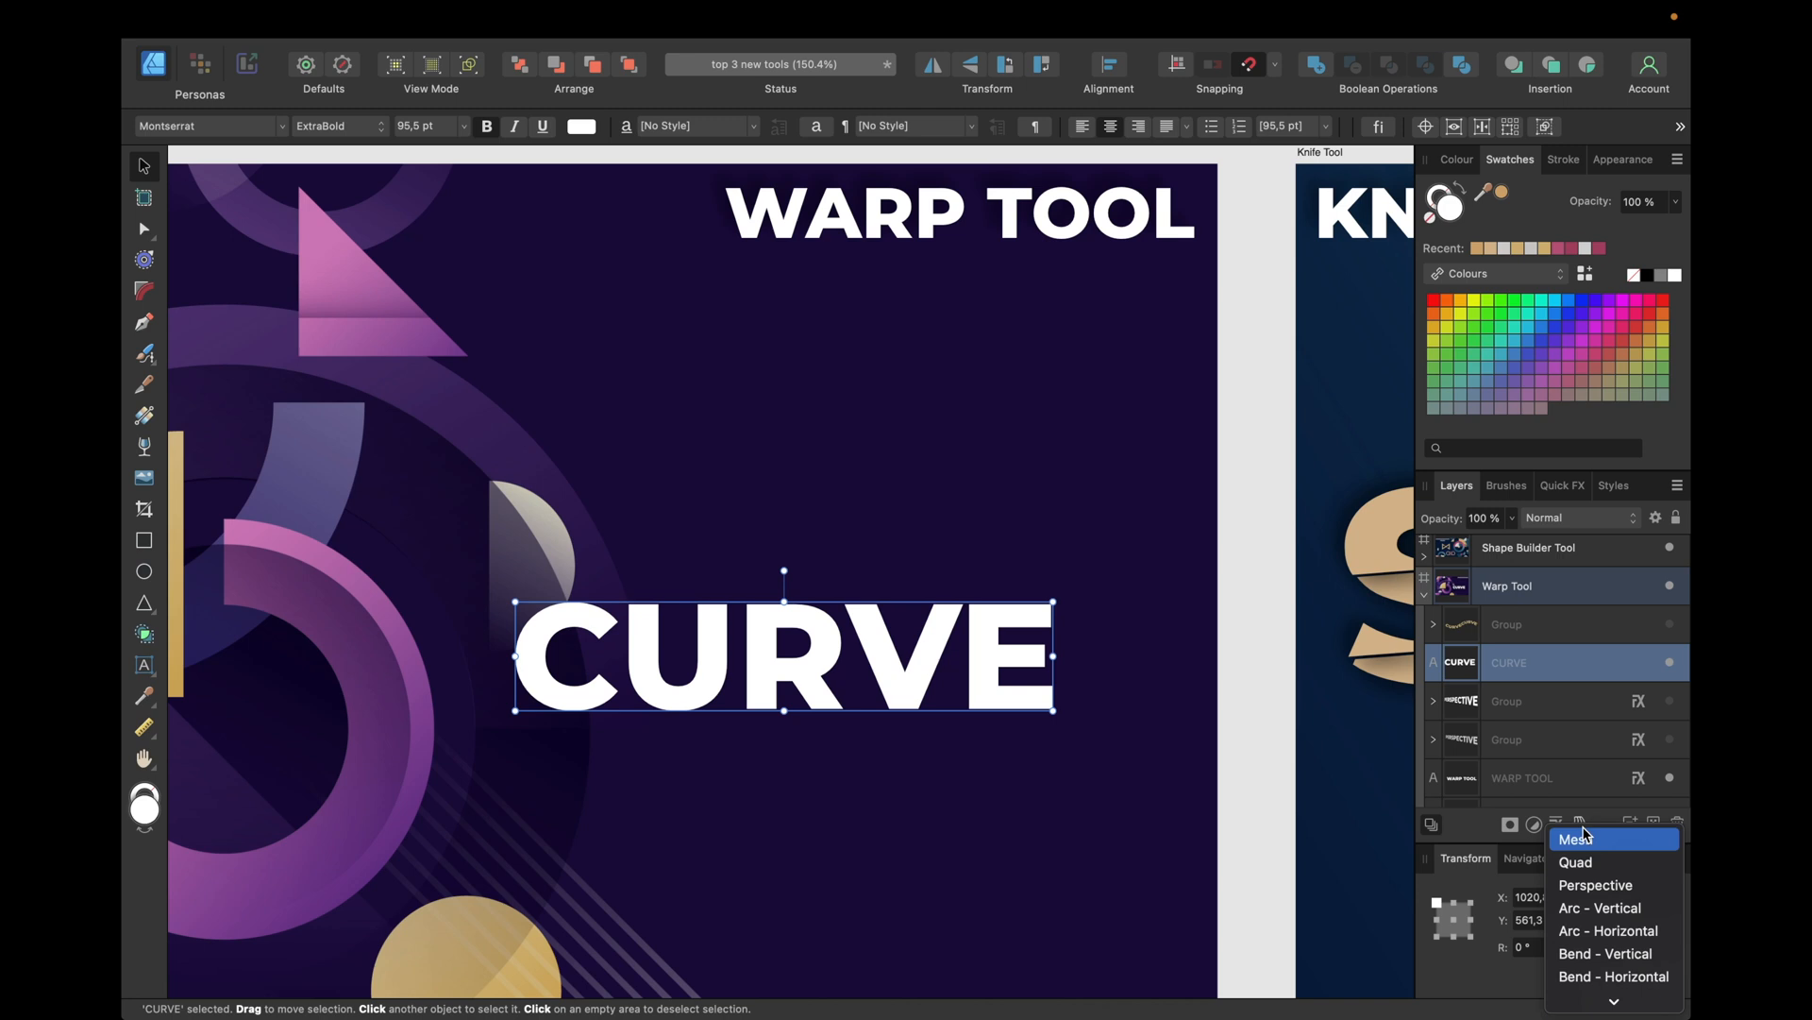
left_click(1596, 931)
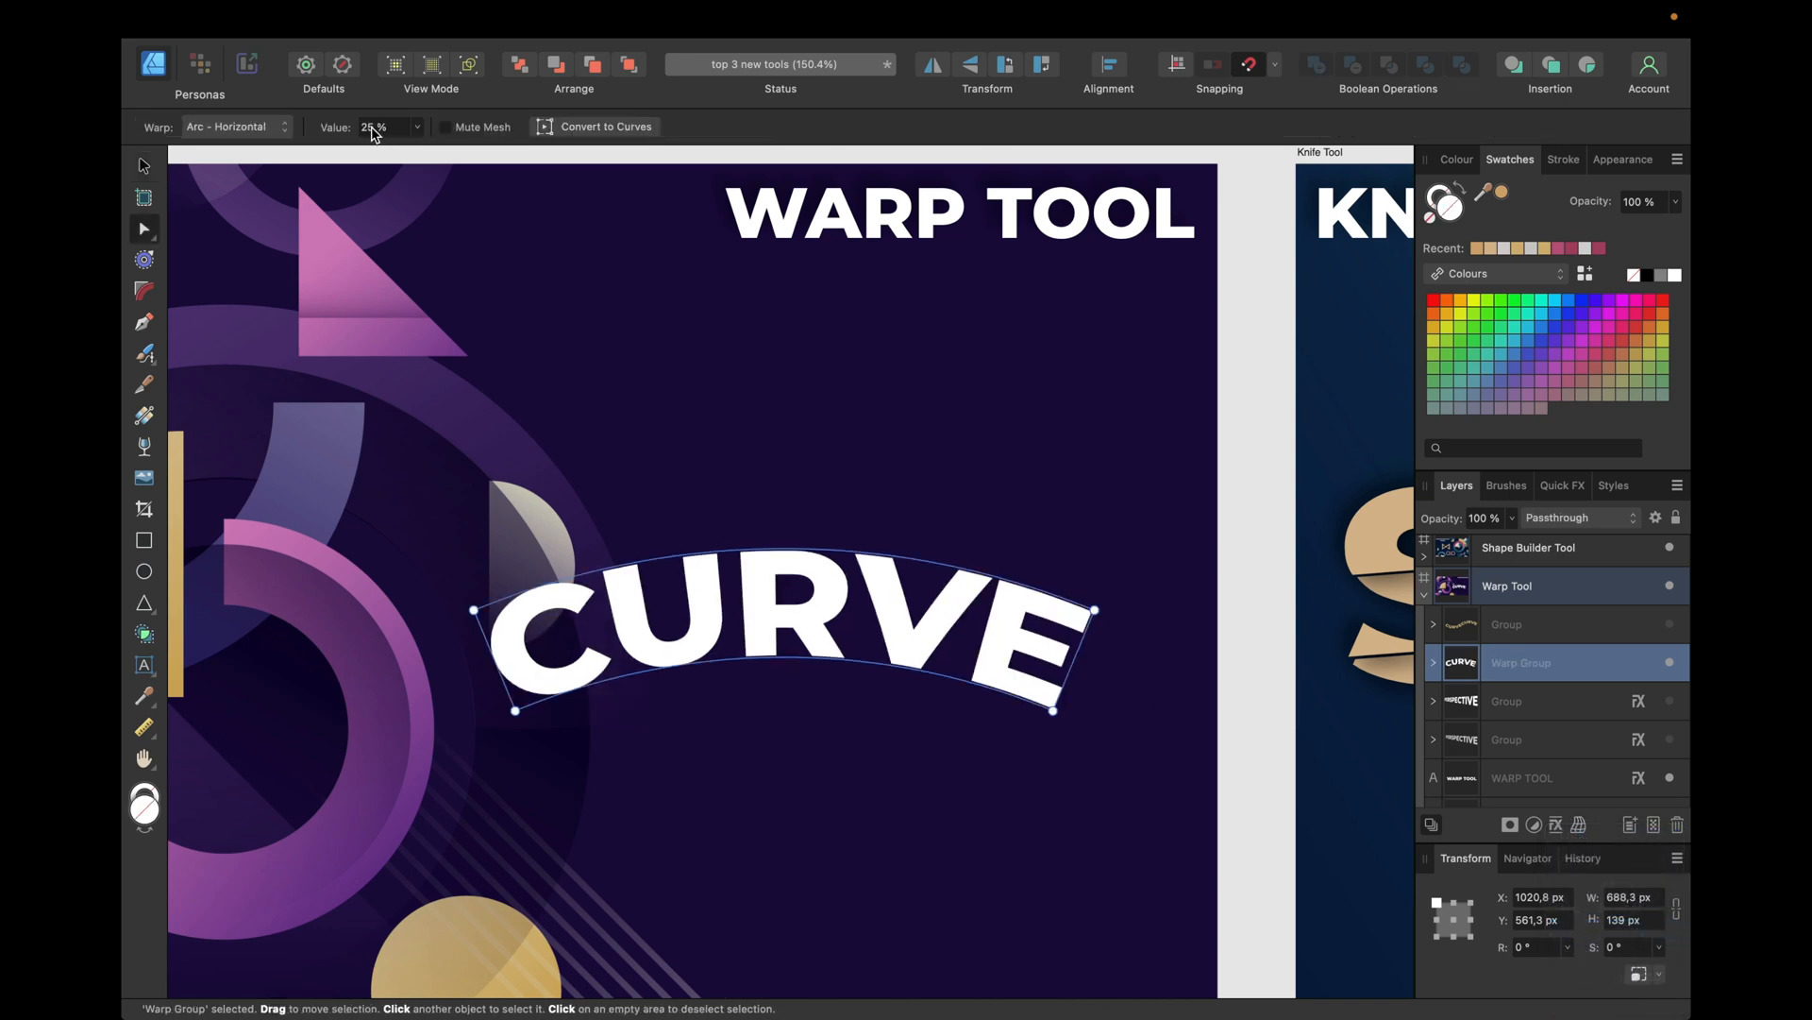
double_click(368, 126)
type("20")
key("Return")
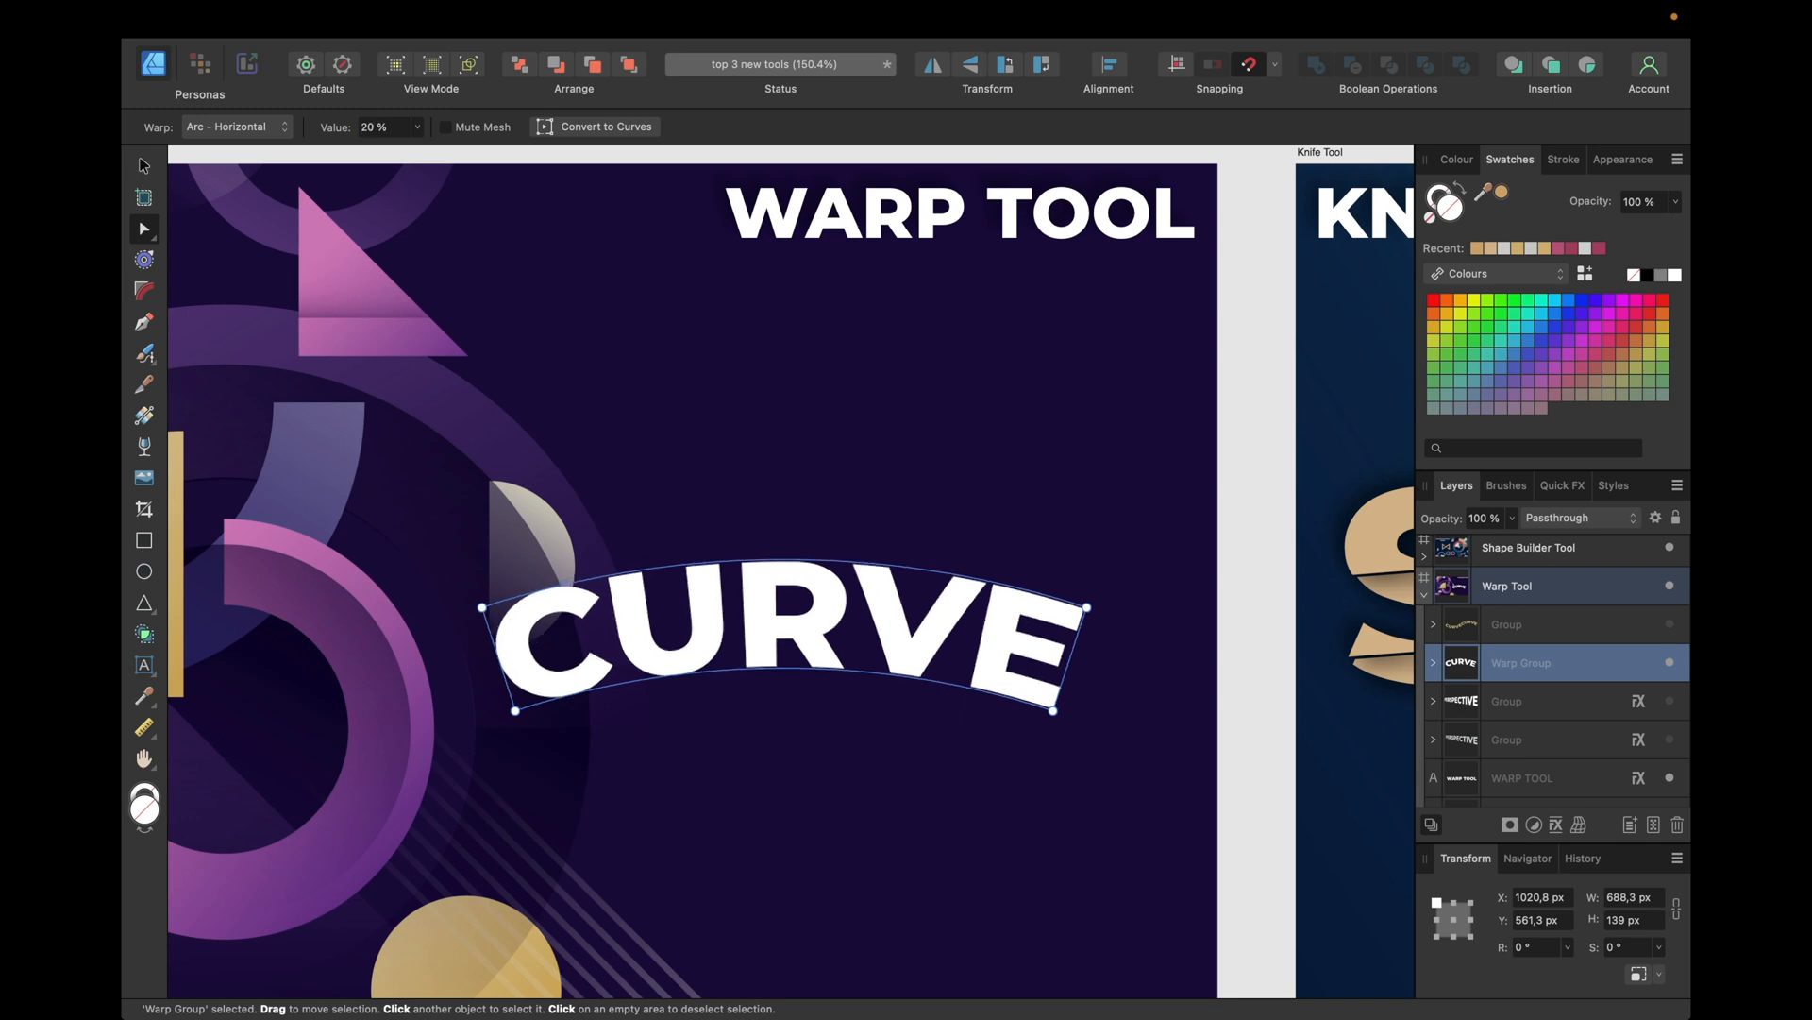
type("40")
key("Return")
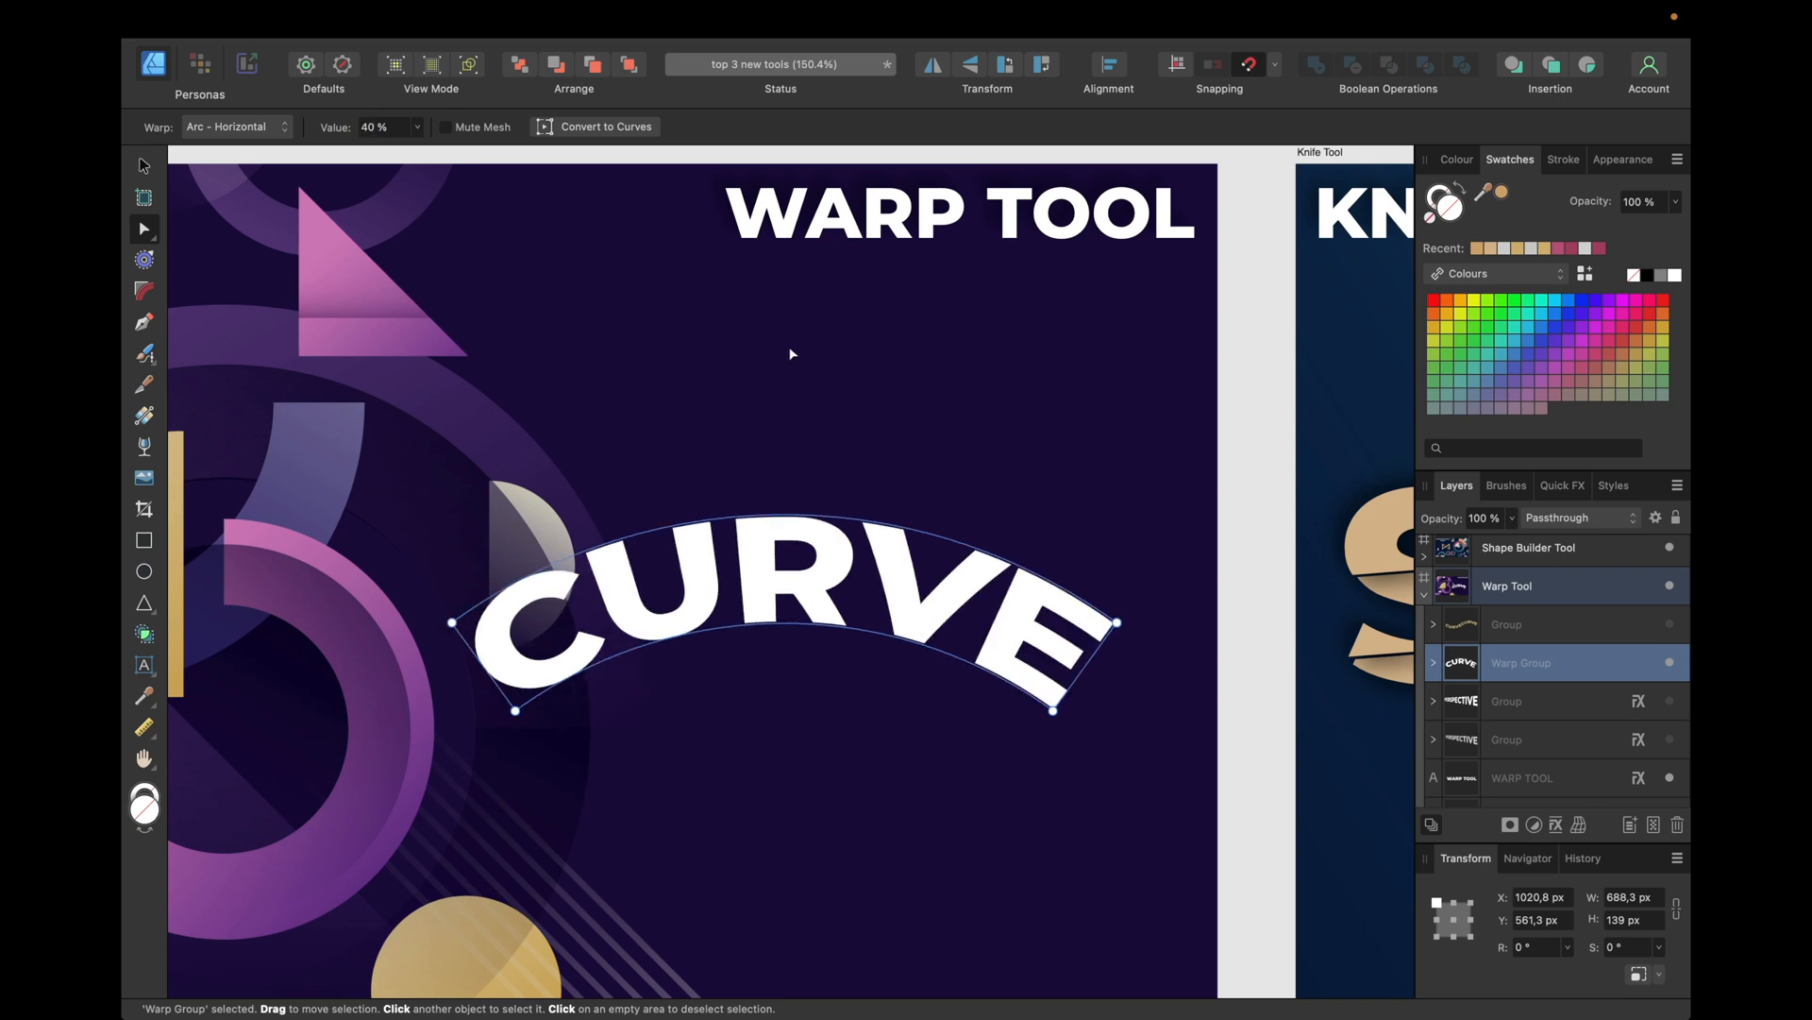
Step: Try reshaping the CURVE arc by pulling its upper corner nodes outward, and undo the changes
left_click_drag(1117, 622, 1161, 578)
key("ctrl+z")
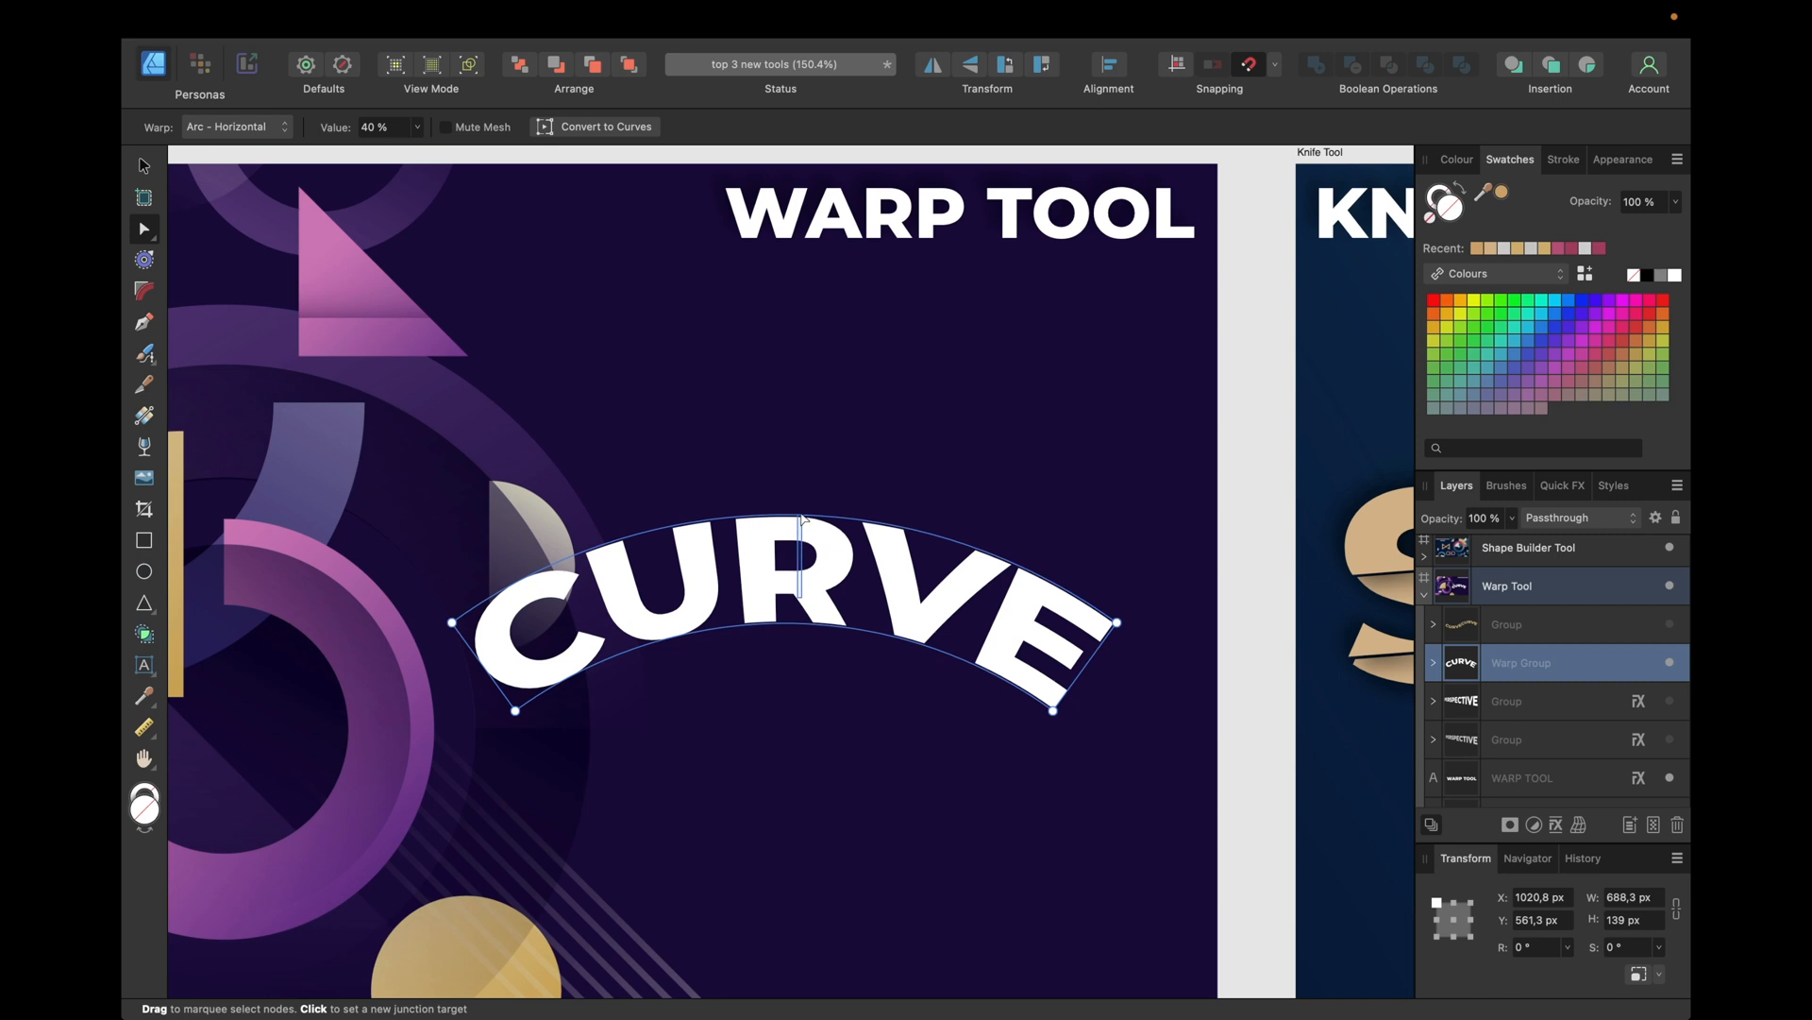
left_click_drag(383, 579, 1213, 652)
left_click_drag(1114, 623, 1154, 582)
key("super+z")
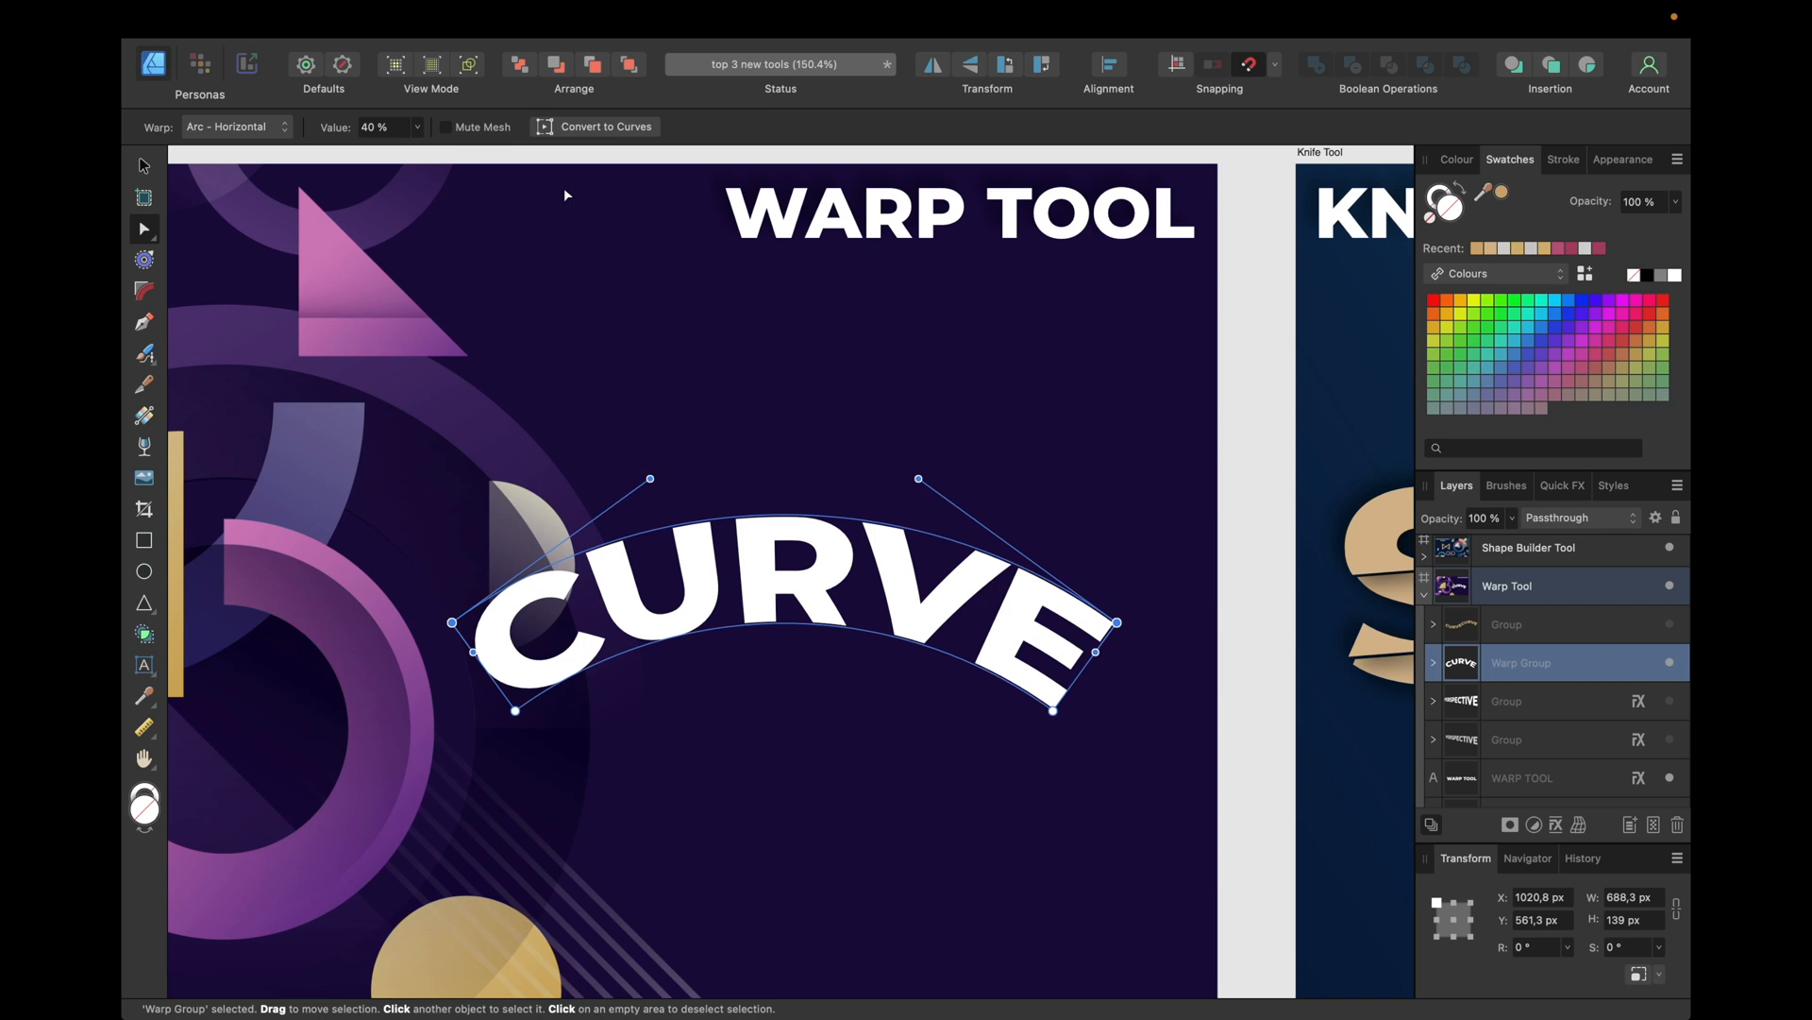
left_click(378, 128)
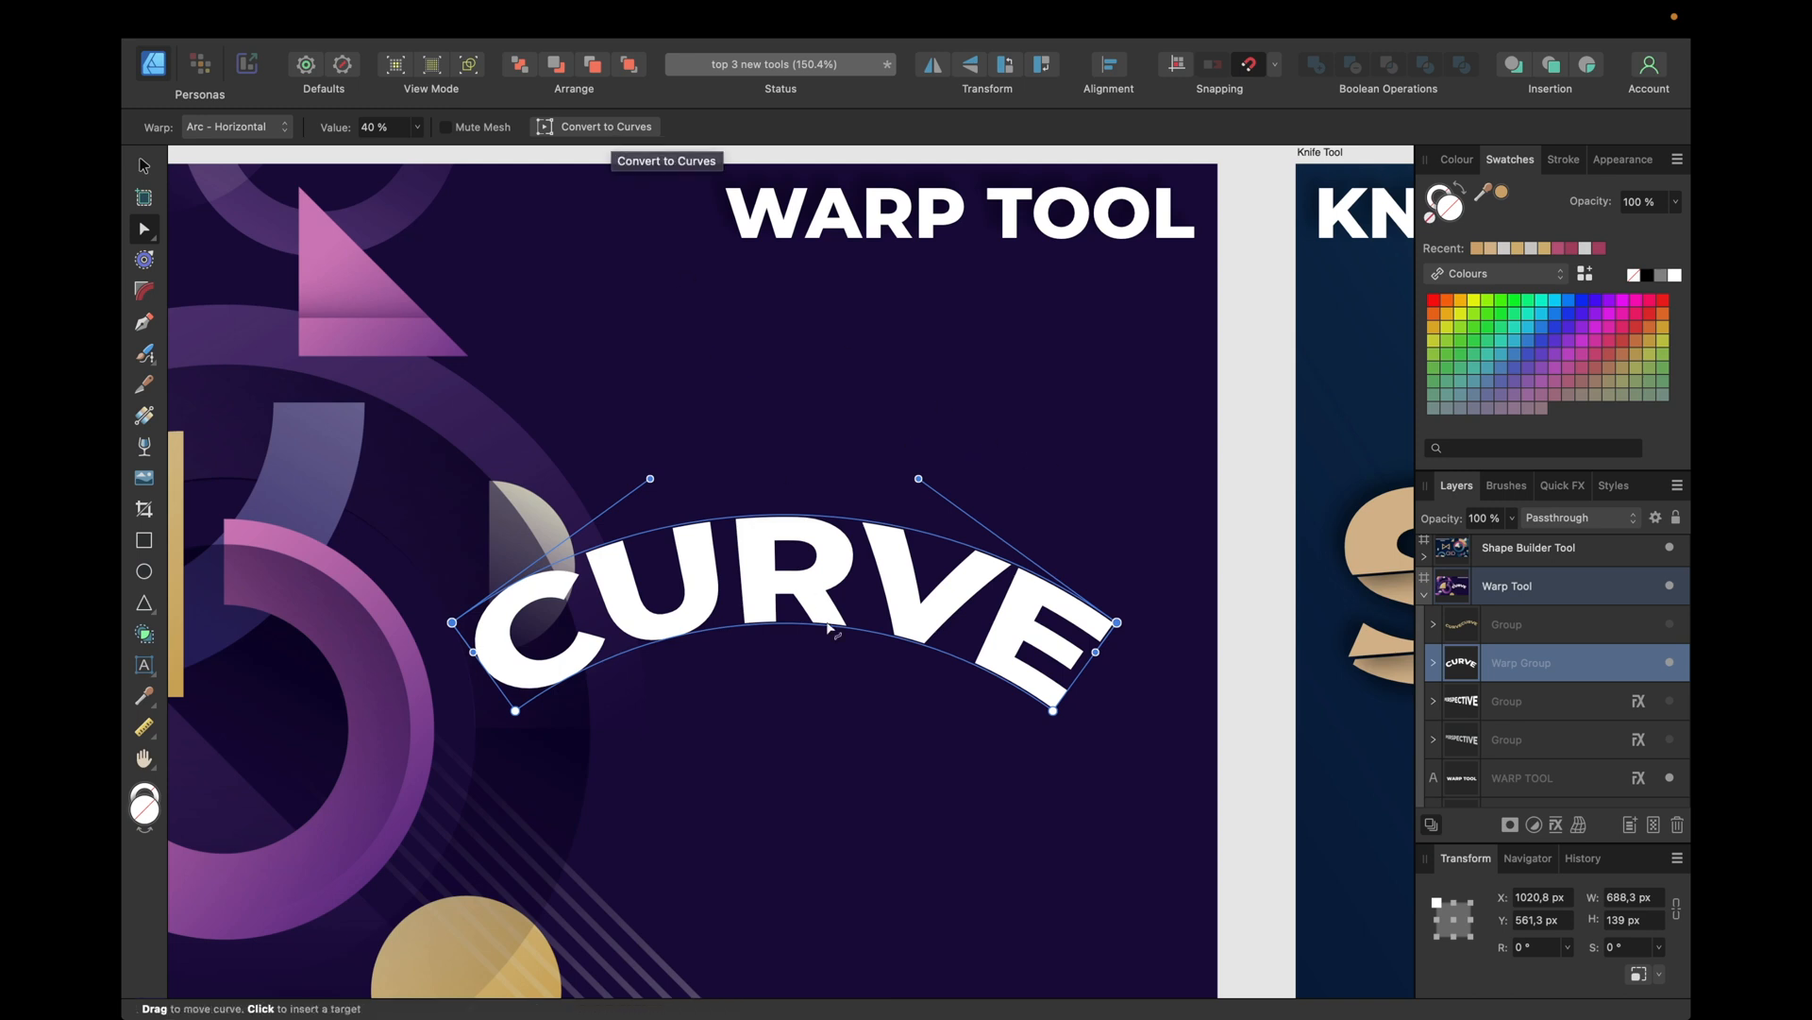
Step: Duplicate the CURVE warp group and convert the upper copy to curves
left_click(145, 166)
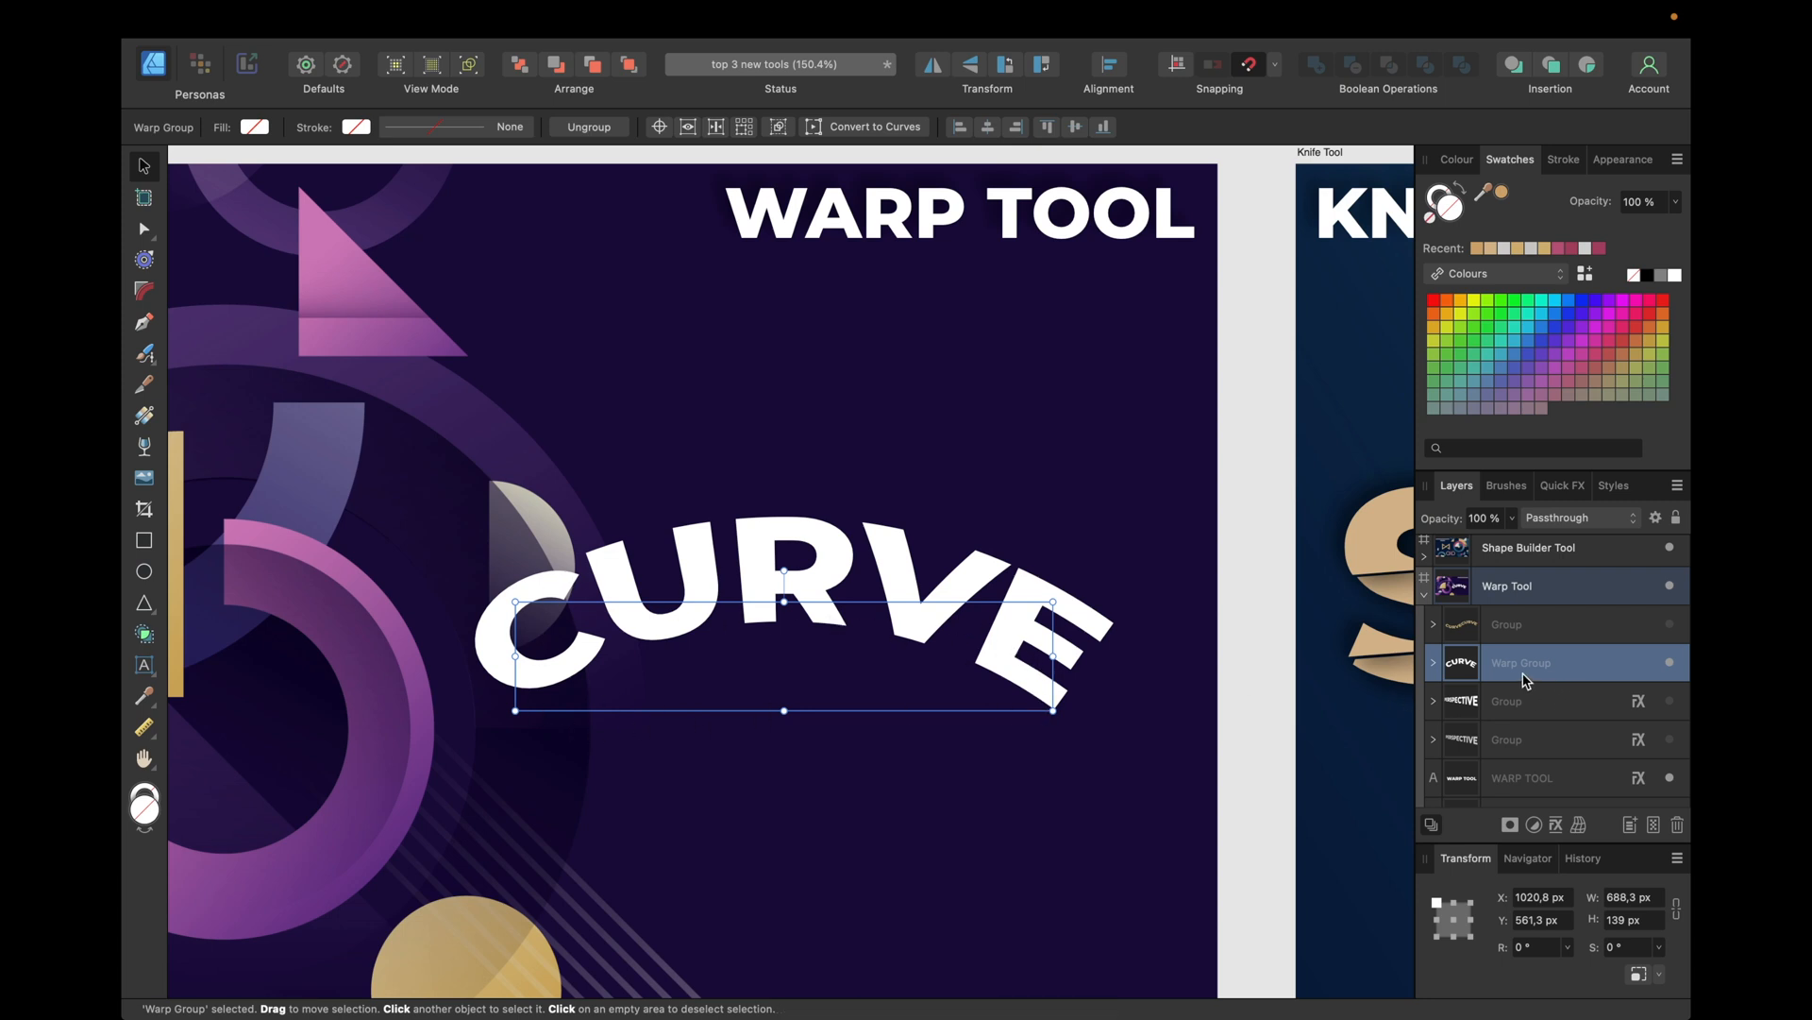
left_click(1526, 625)
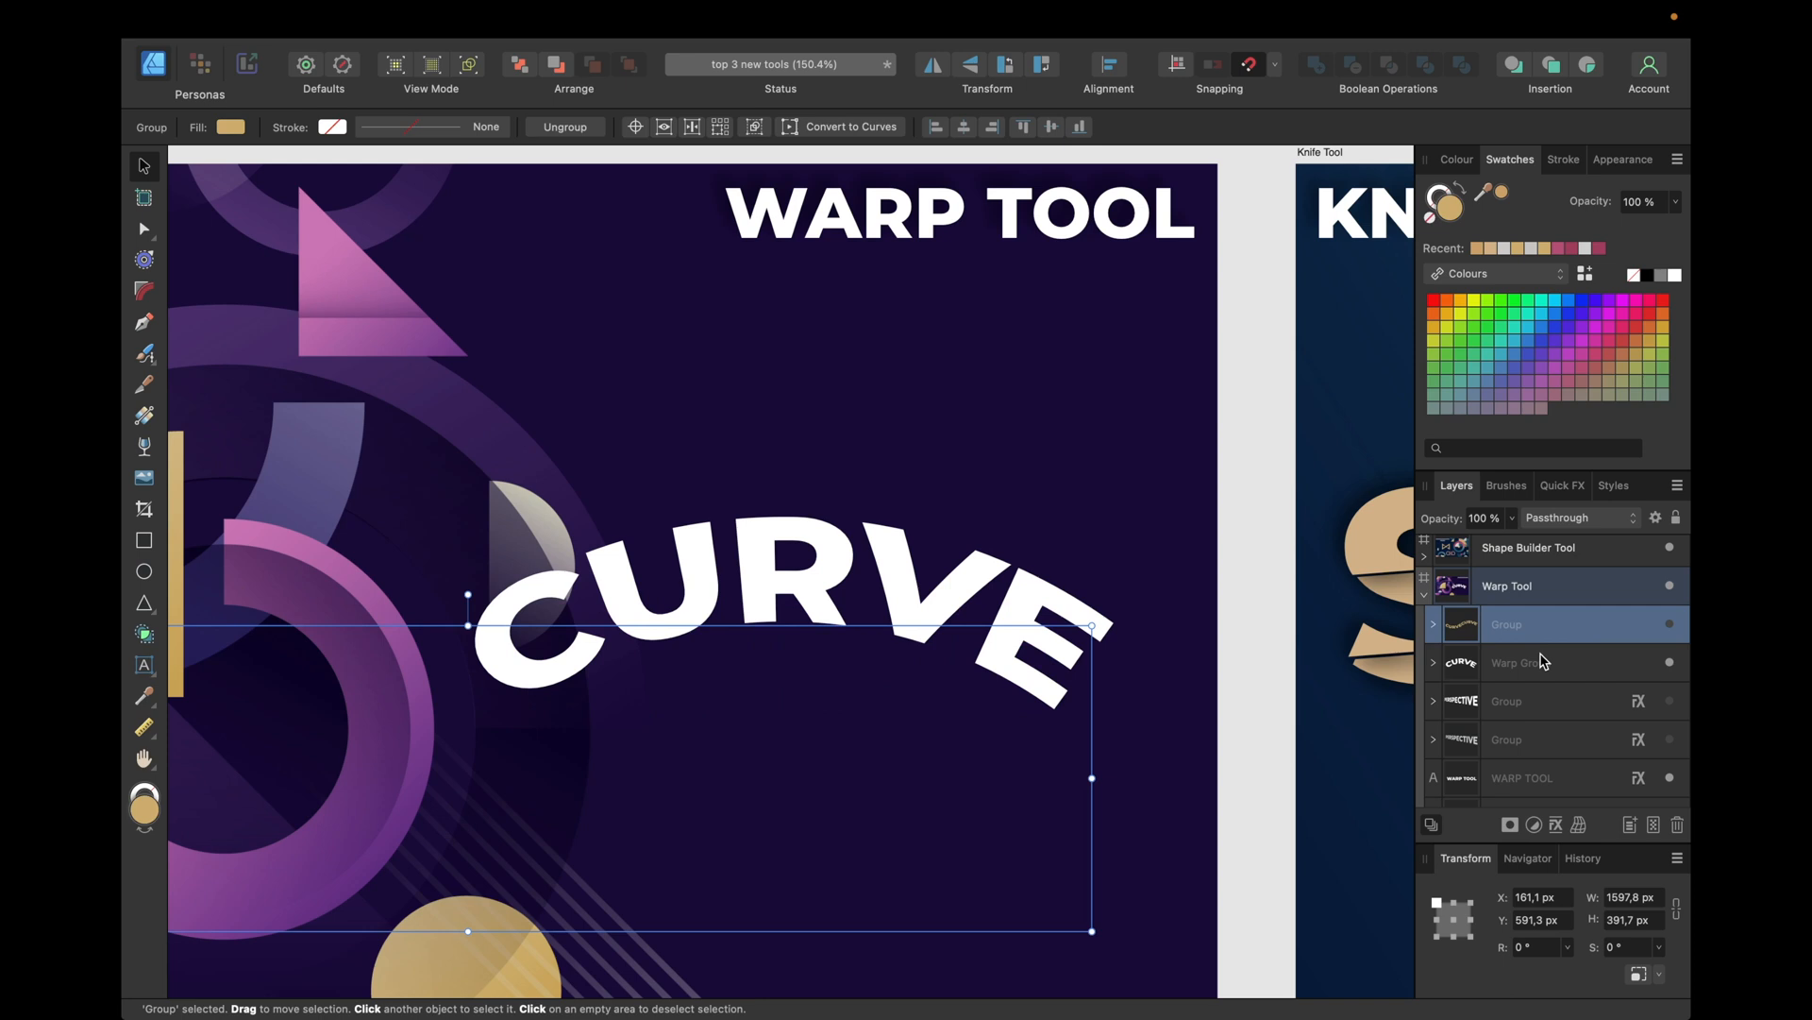
left_click(1540, 656)
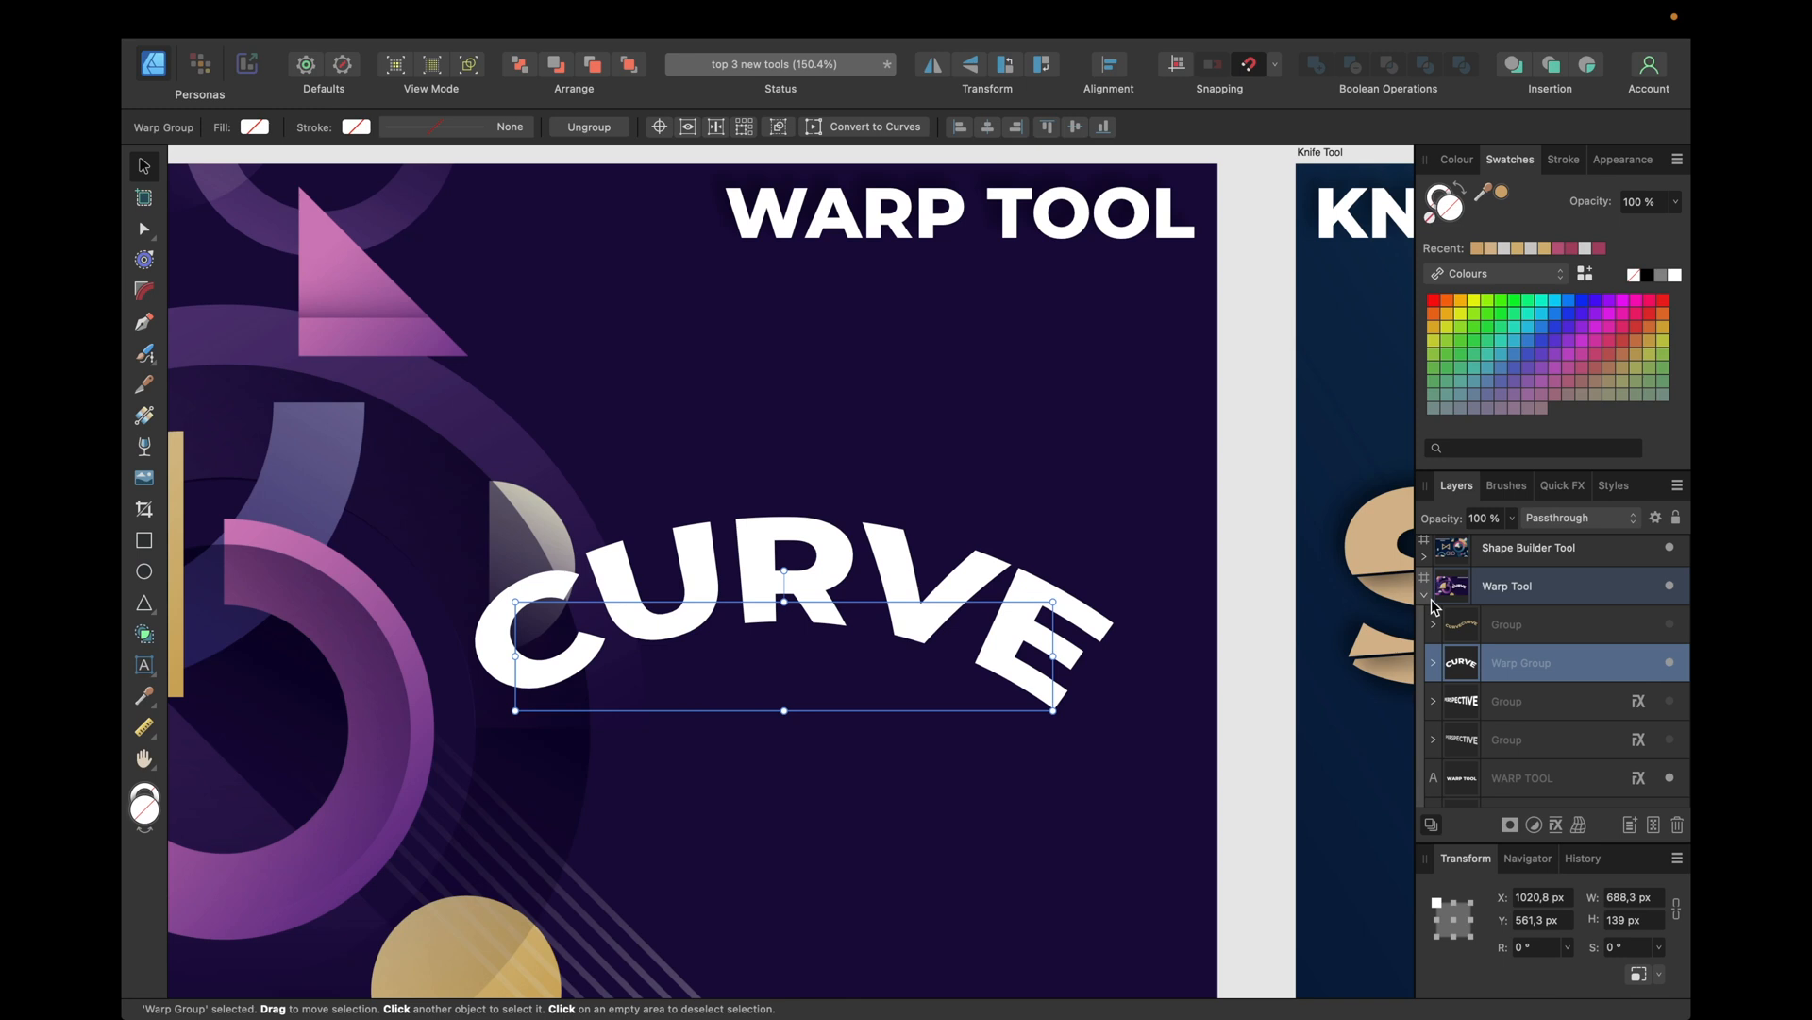
key("super+j")
double_click(1463, 668)
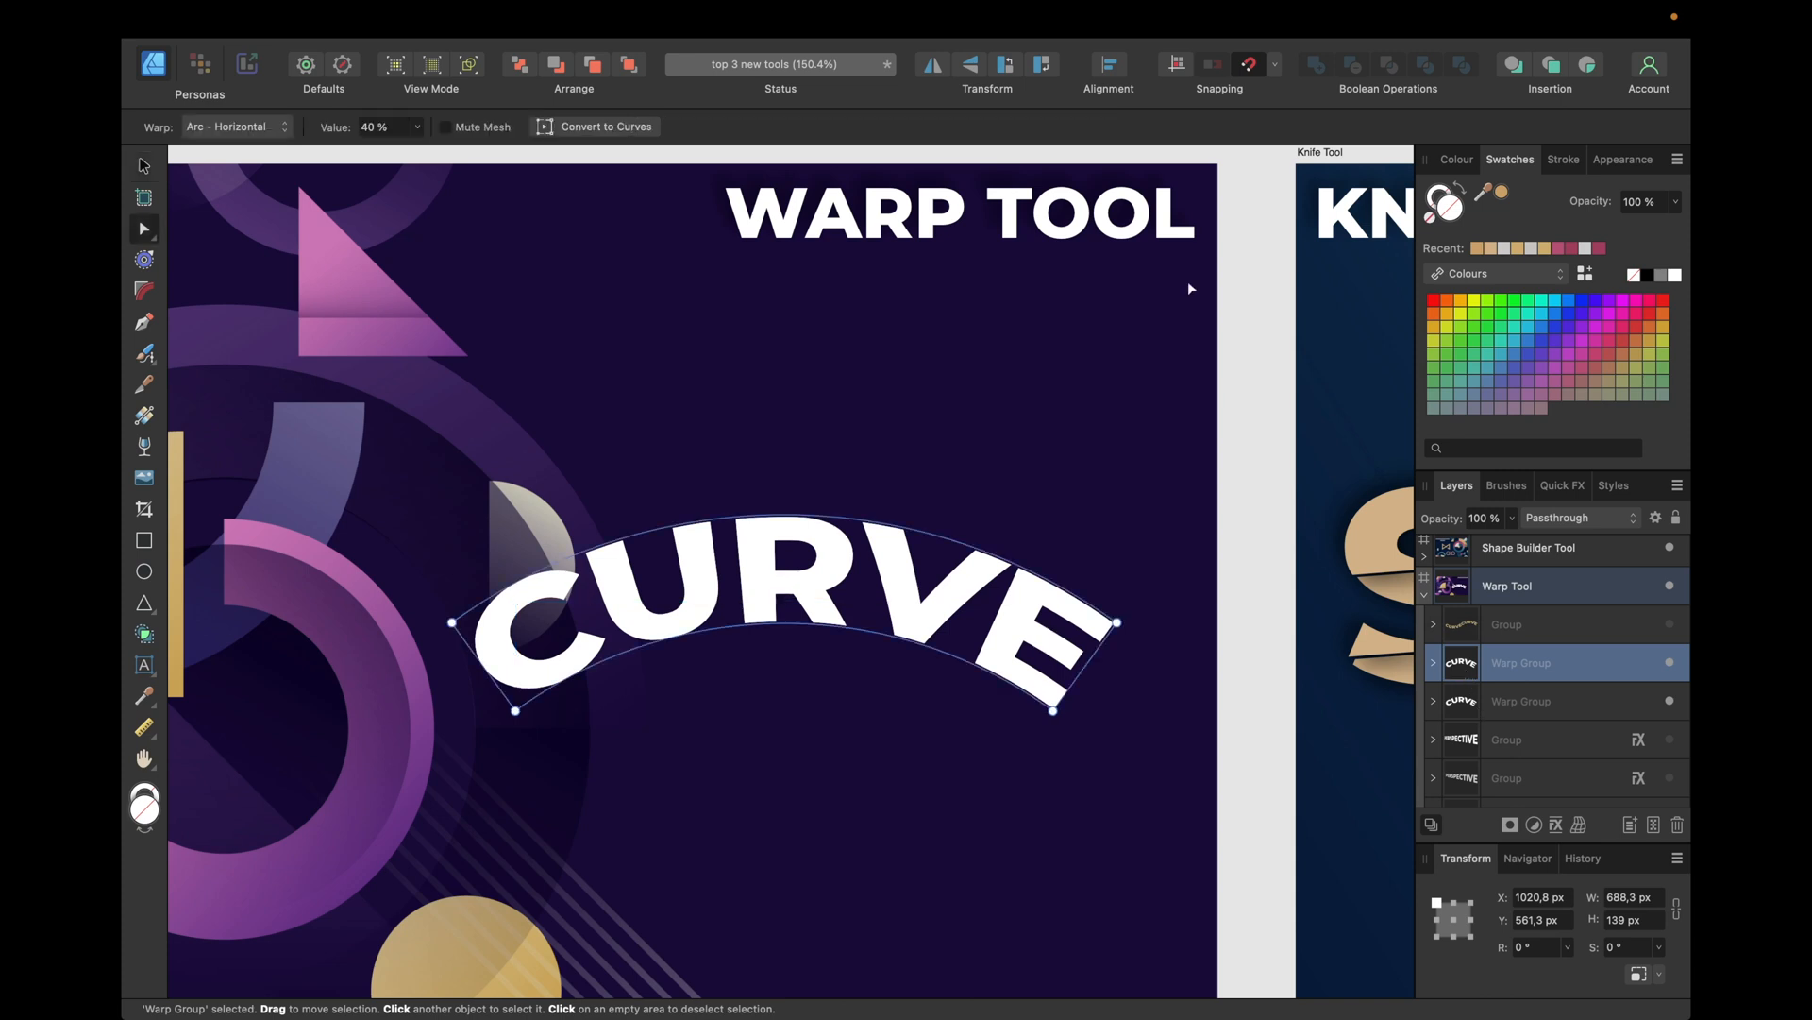
left_click(604, 126)
Step: Set the arc value of the remaining CURVE warp group to -40 %
left_click(1531, 708)
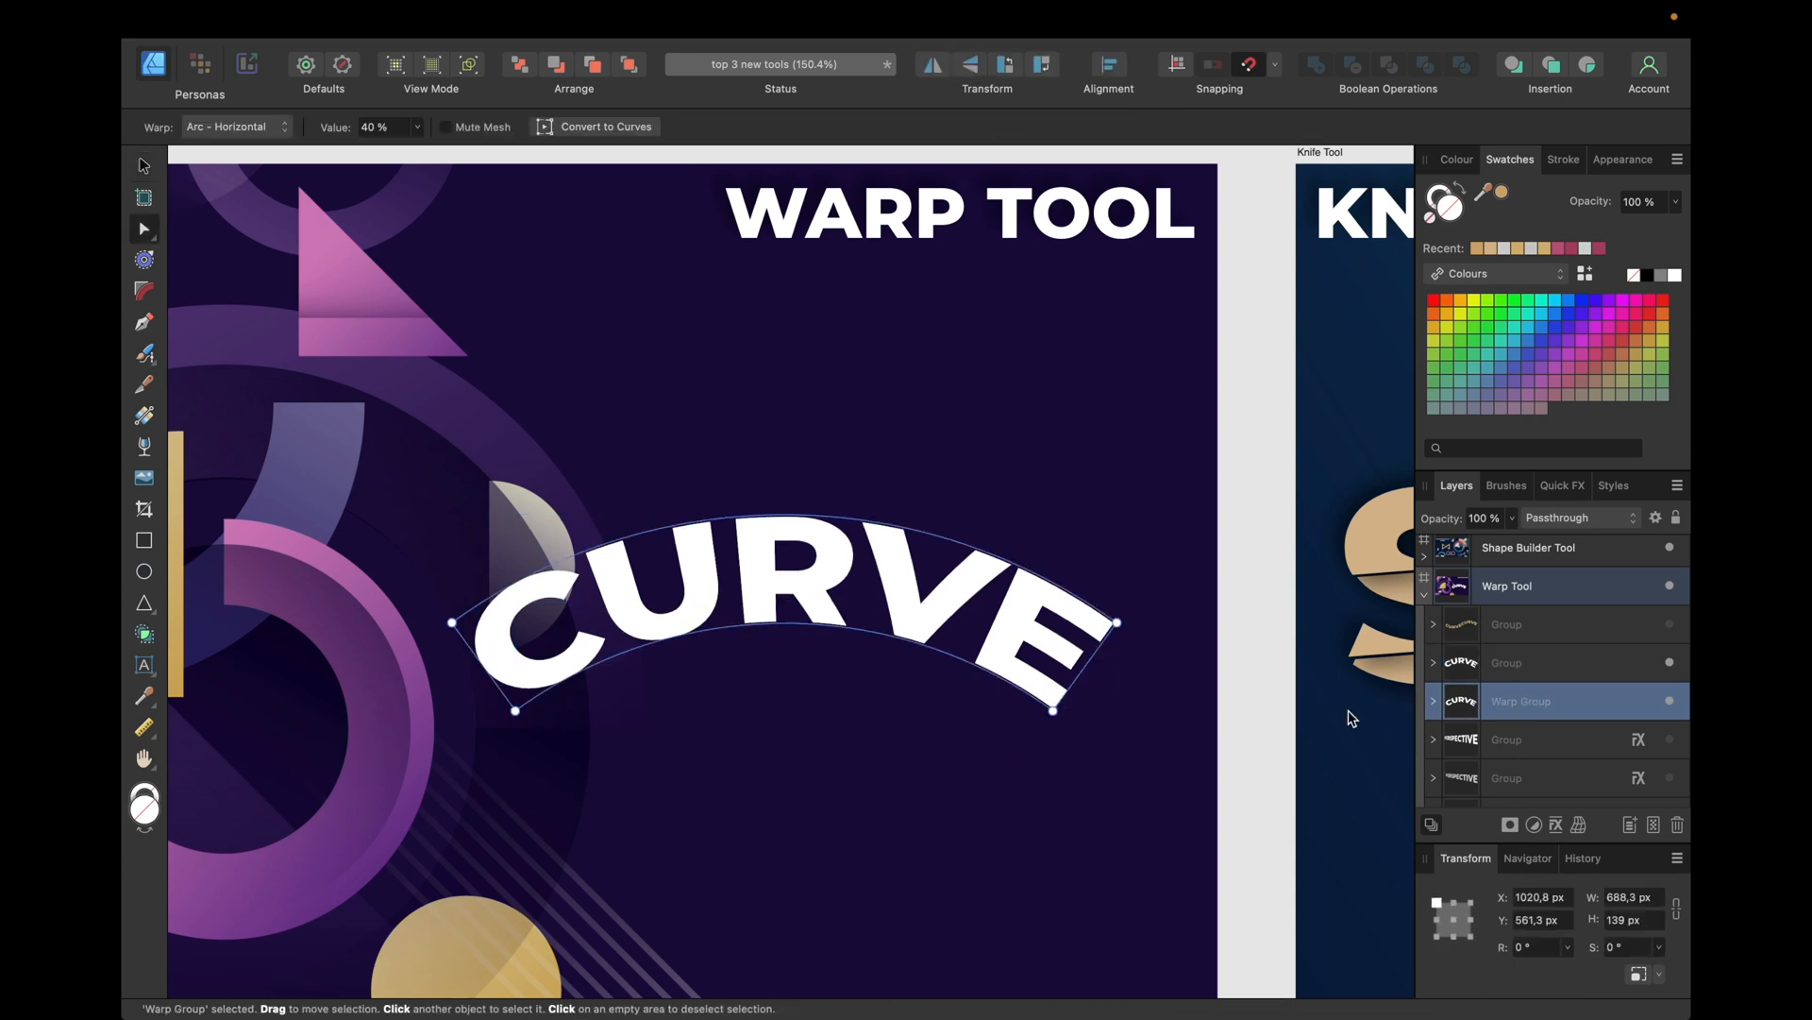
left_click(373, 126)
type("-40")
key("Return")
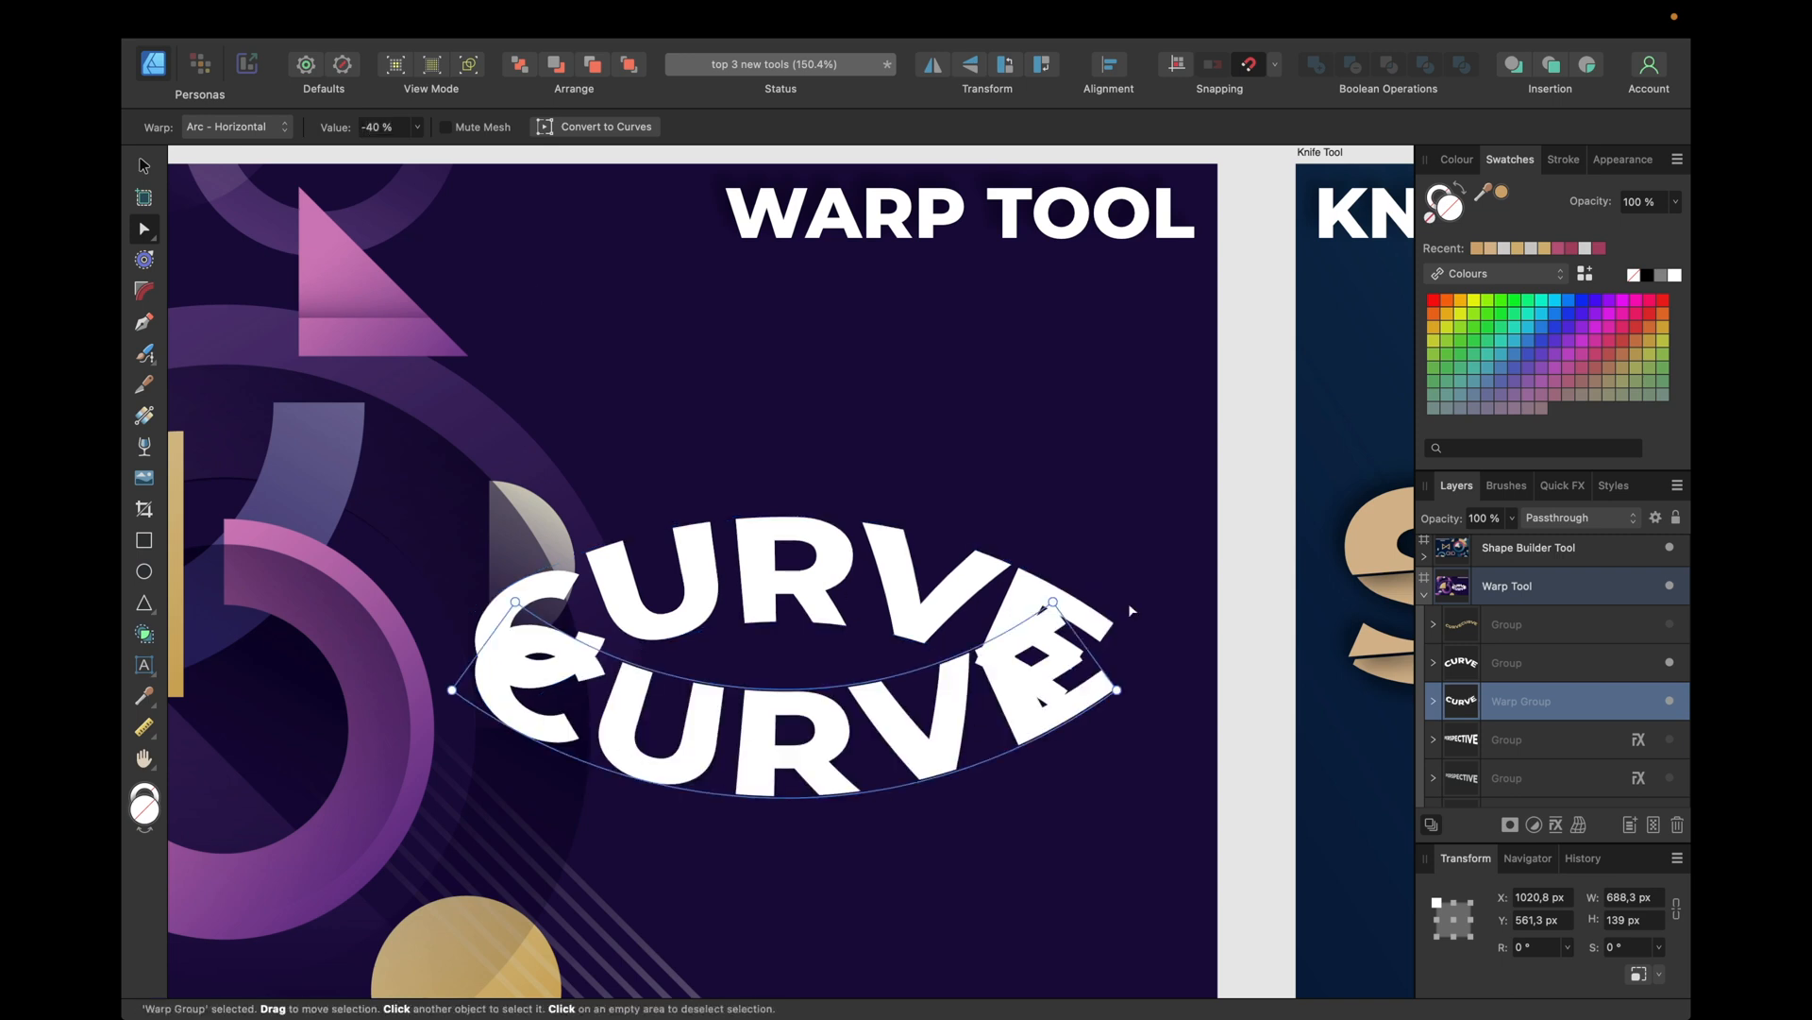
Step: Convert the downward-bending CURVE warp group to curves
left_click(144, 168)
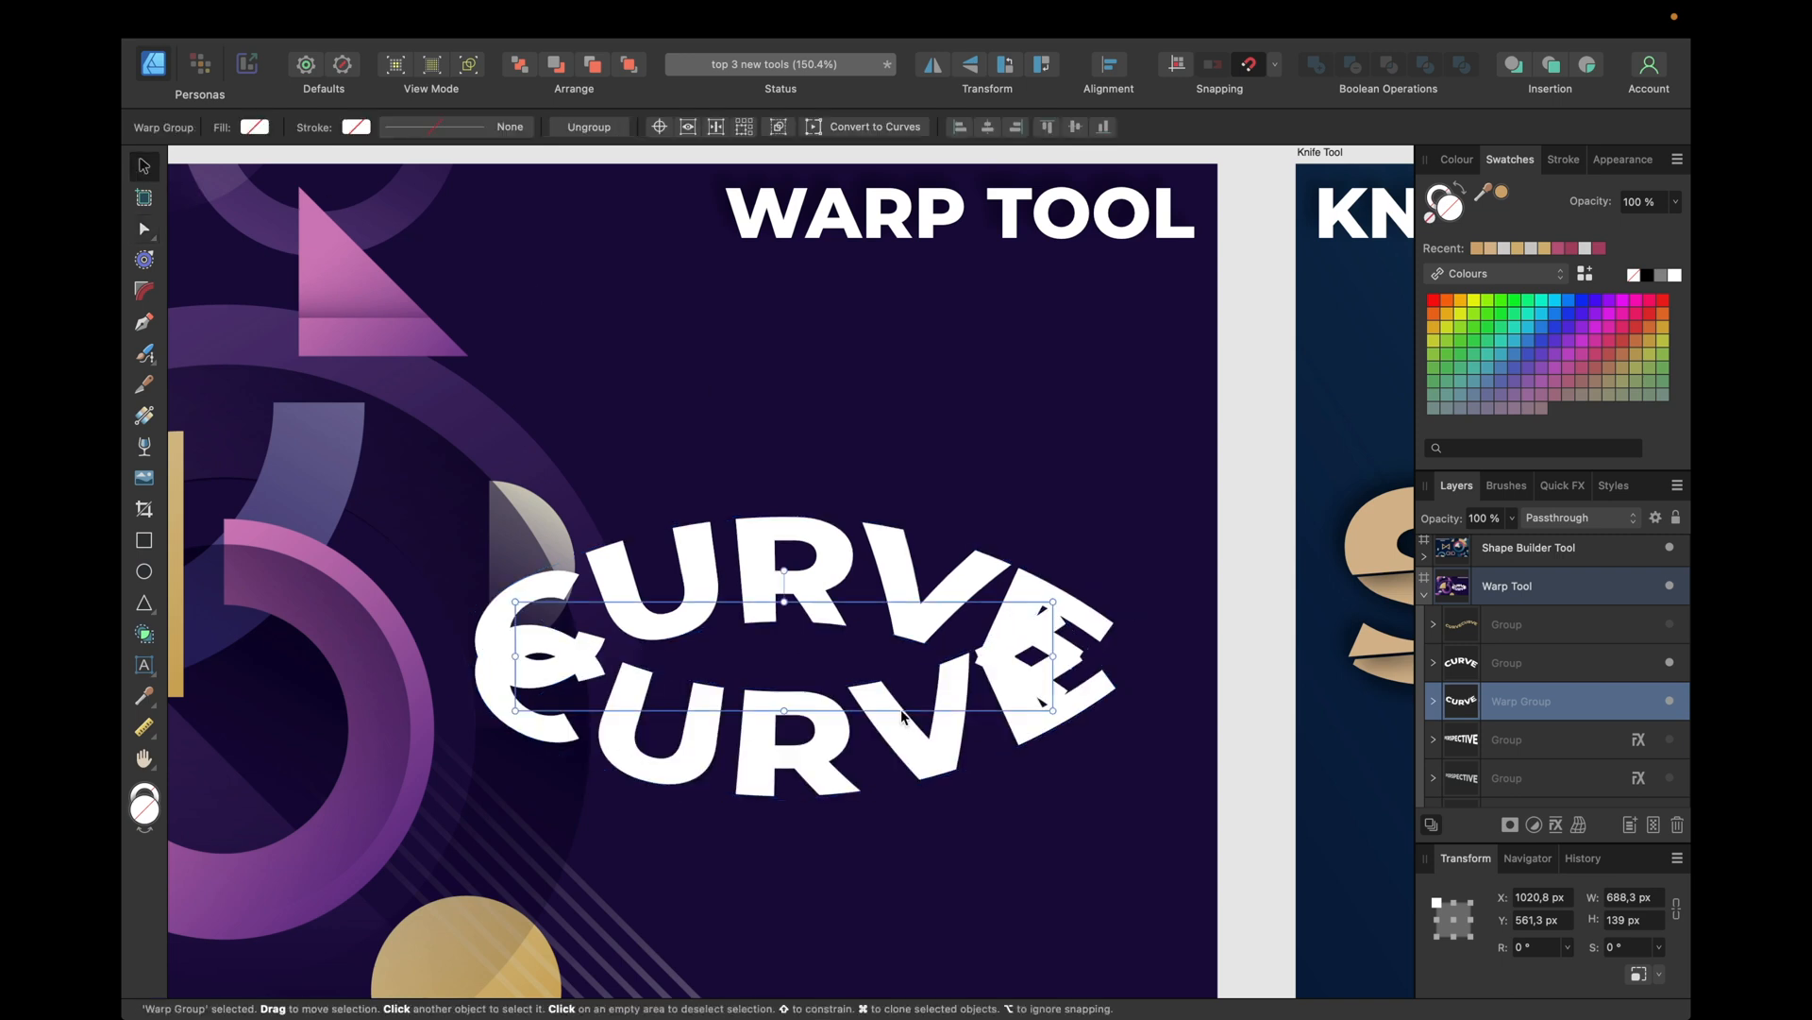
left_click_drag(906, 741, 746, 745)
left_click(745, 745)
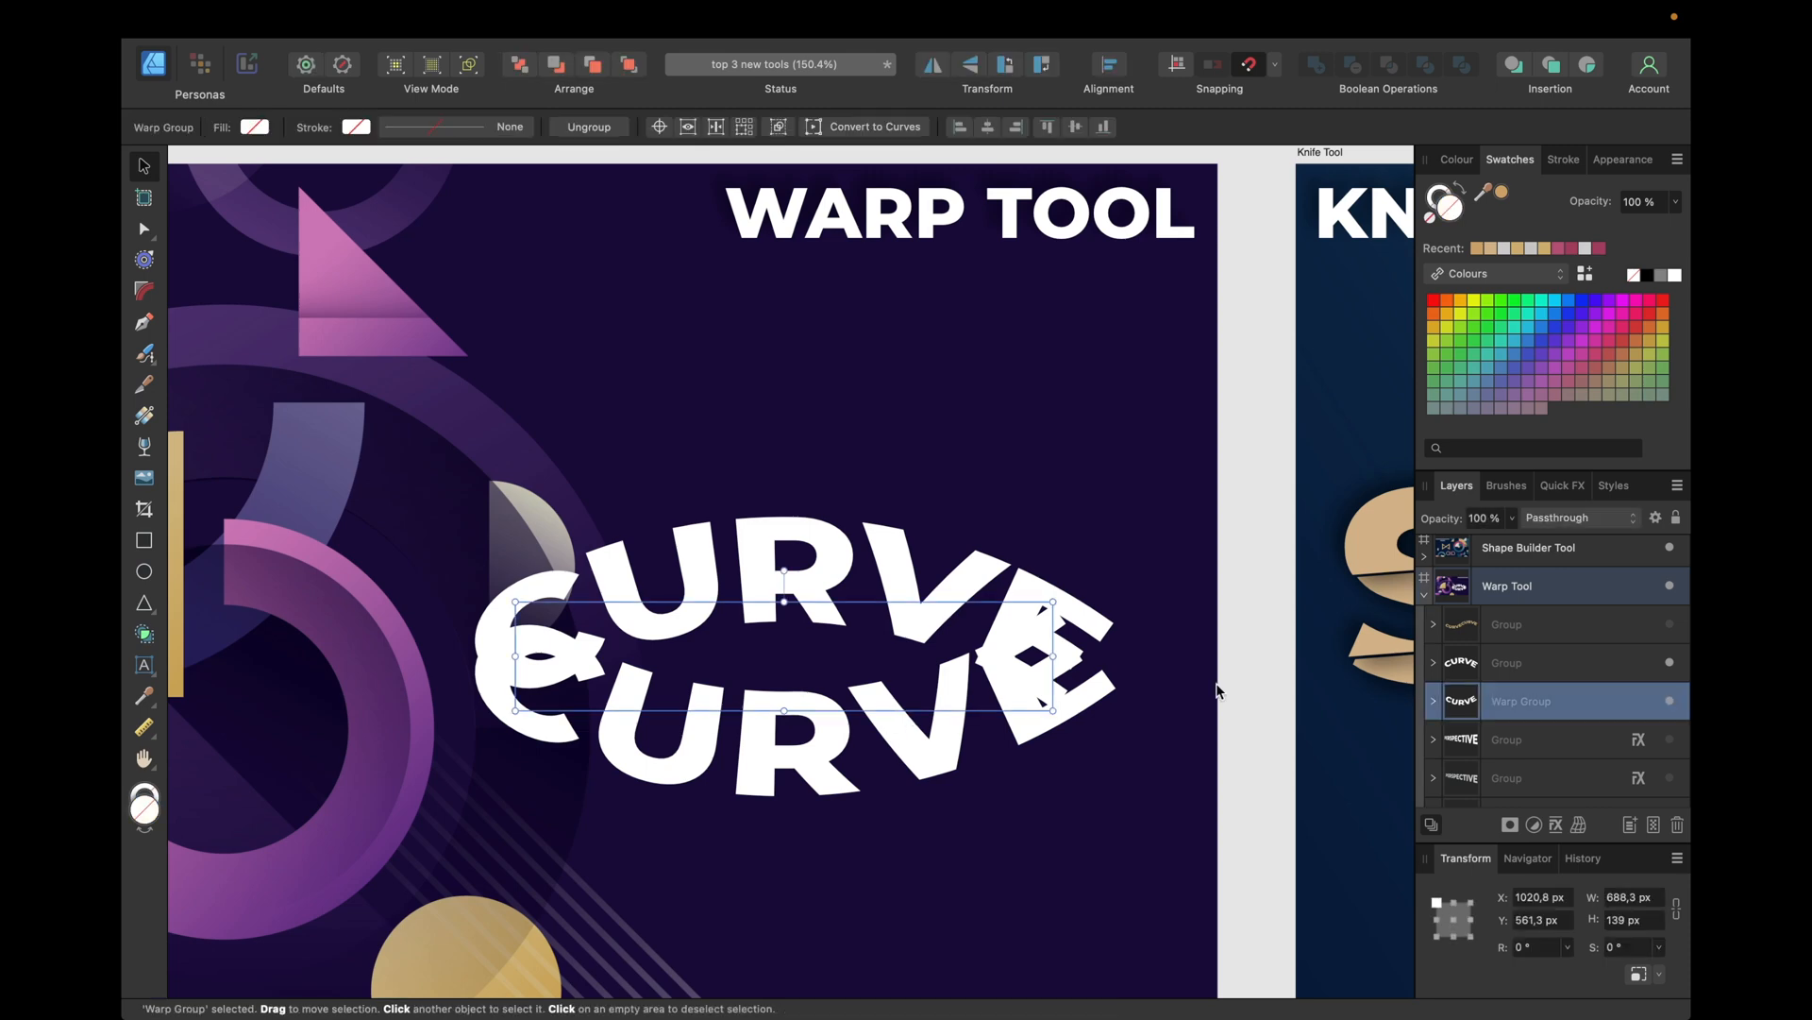
left_click(893, 130)
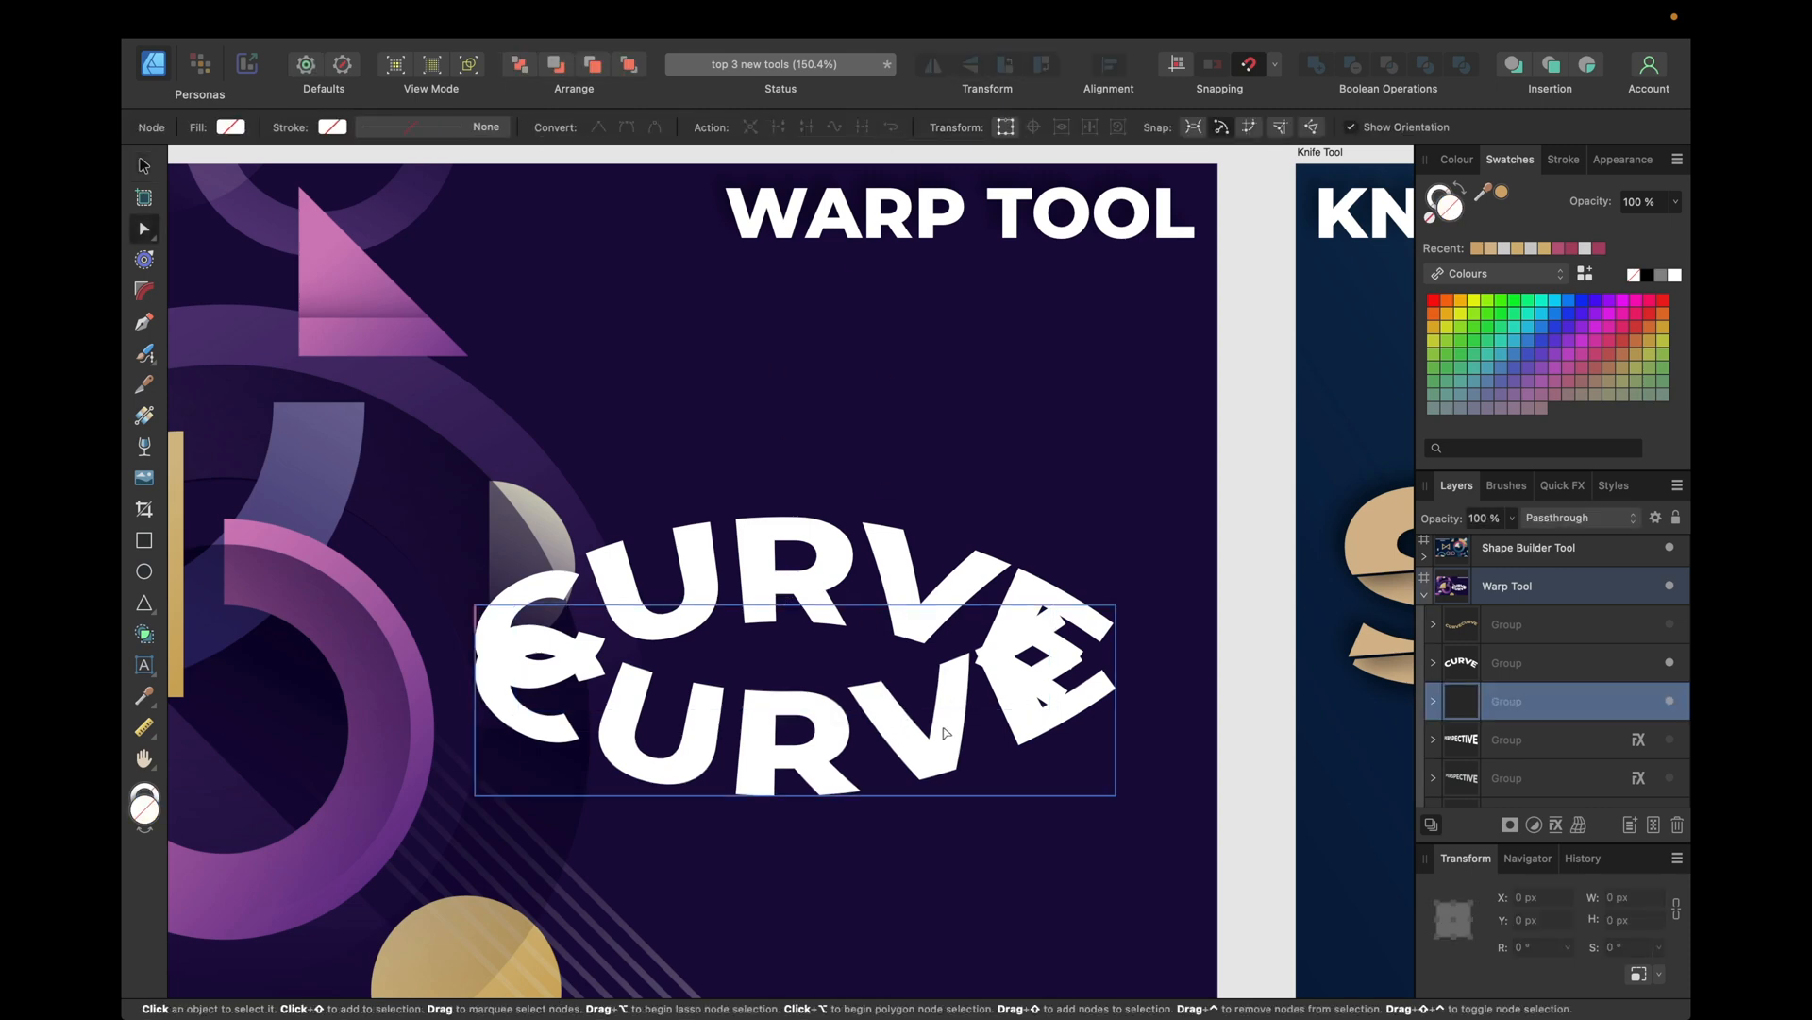
Step: Move the downward-bending CURVE group left until its final E meets the first C of the upward arc
key("v")
left_click_drag(944, 732, 371, 756)
left_click_drag(512, 710, 630, 691)
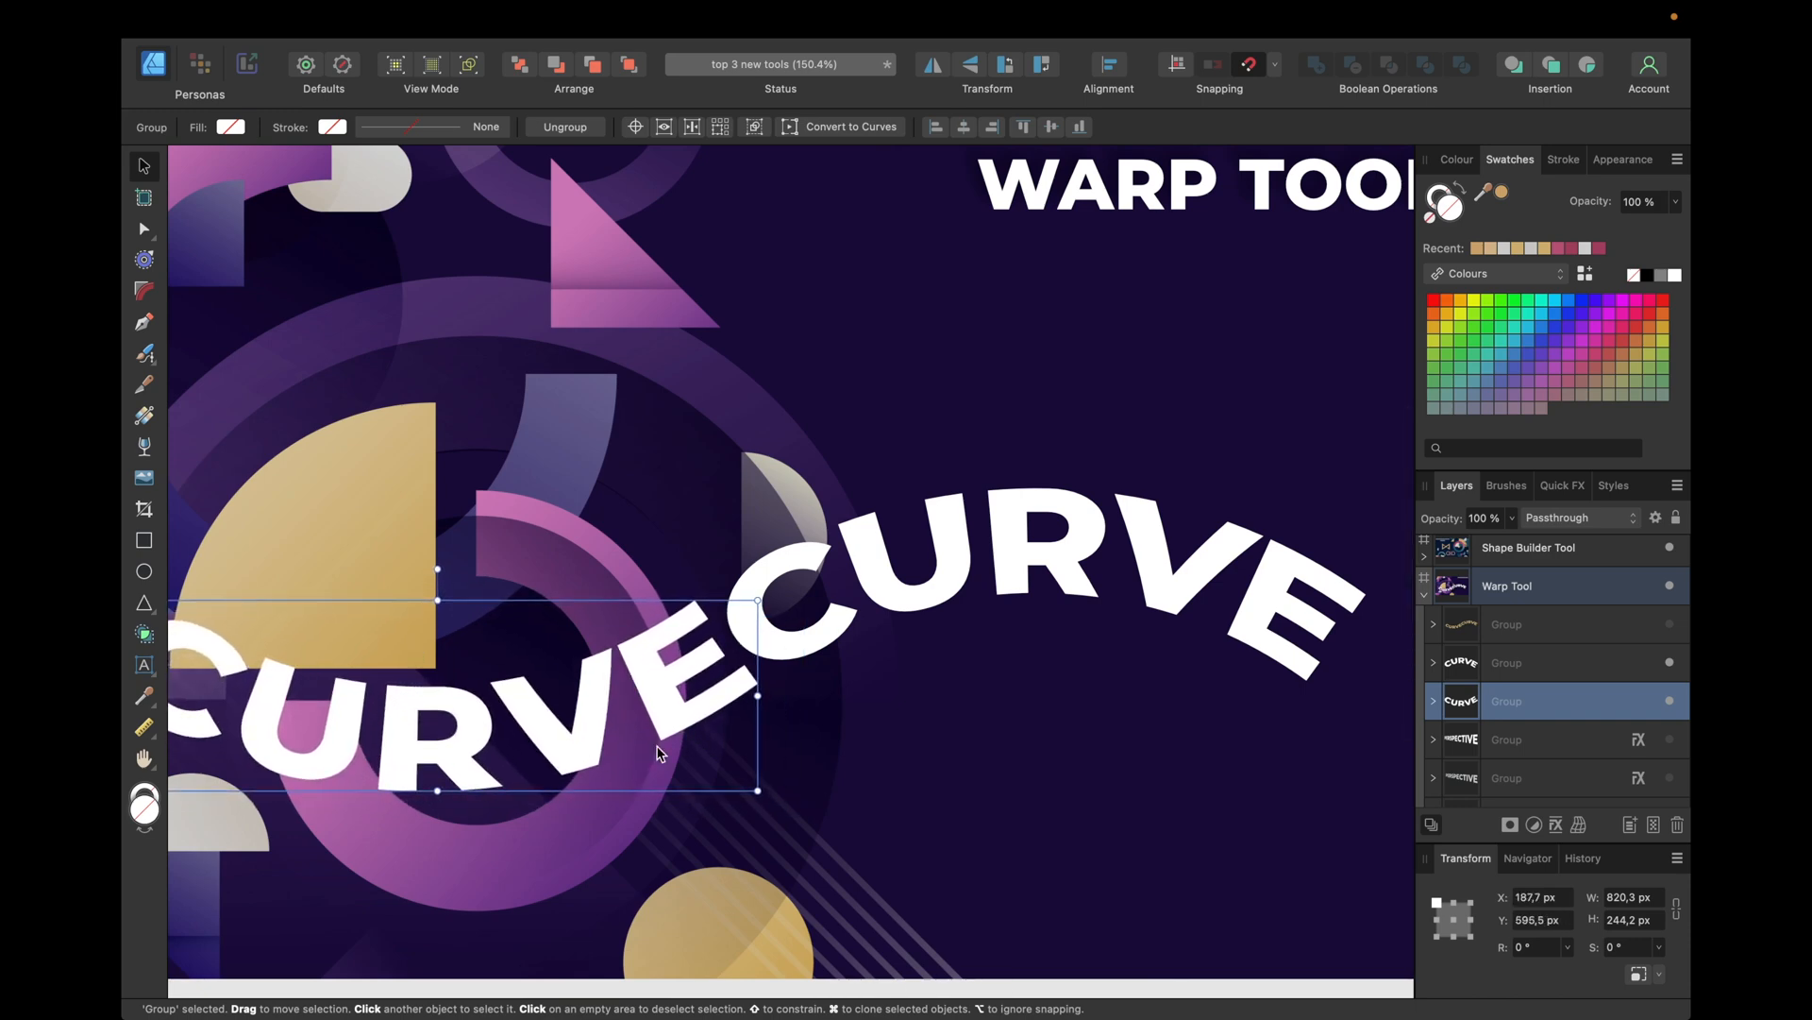
left_click(795, 780)
Step: Group the two CURVE arcs into one wavy lettering object
scroll(863, 752, "down", 3)
left_click(1529, 670)
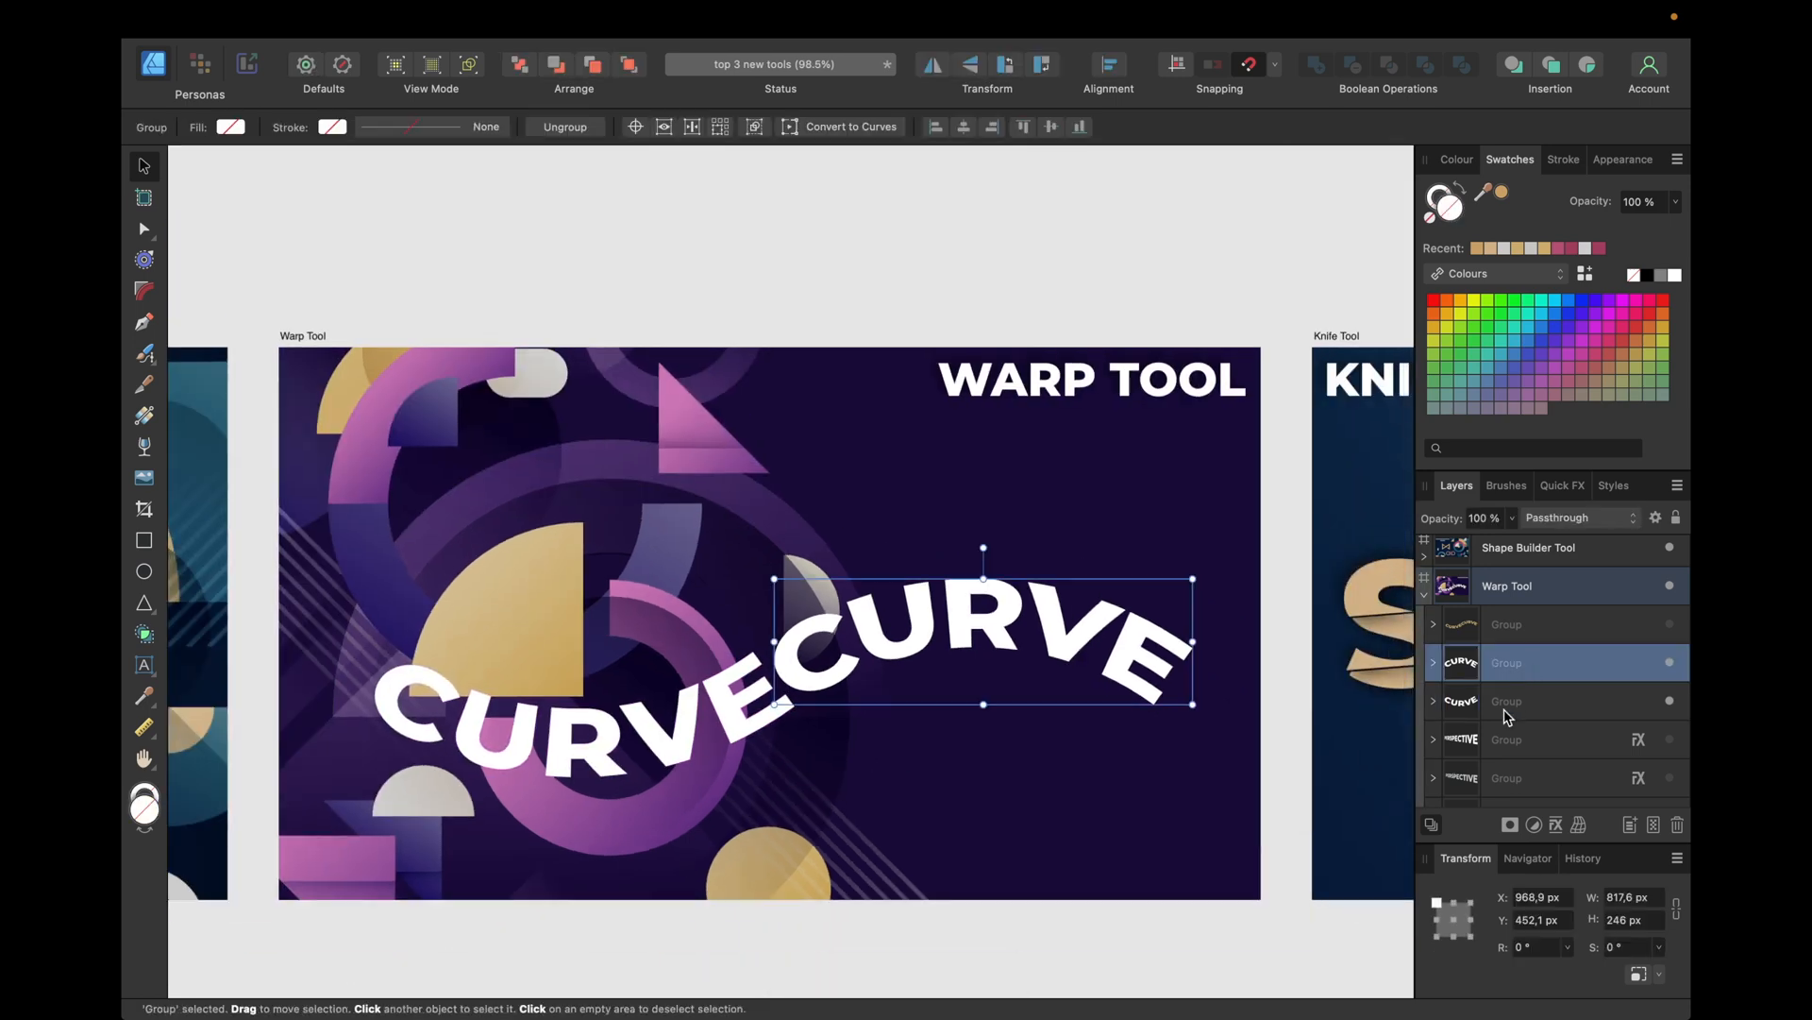
left_click(1508, 708, "shift")
key("super+g")
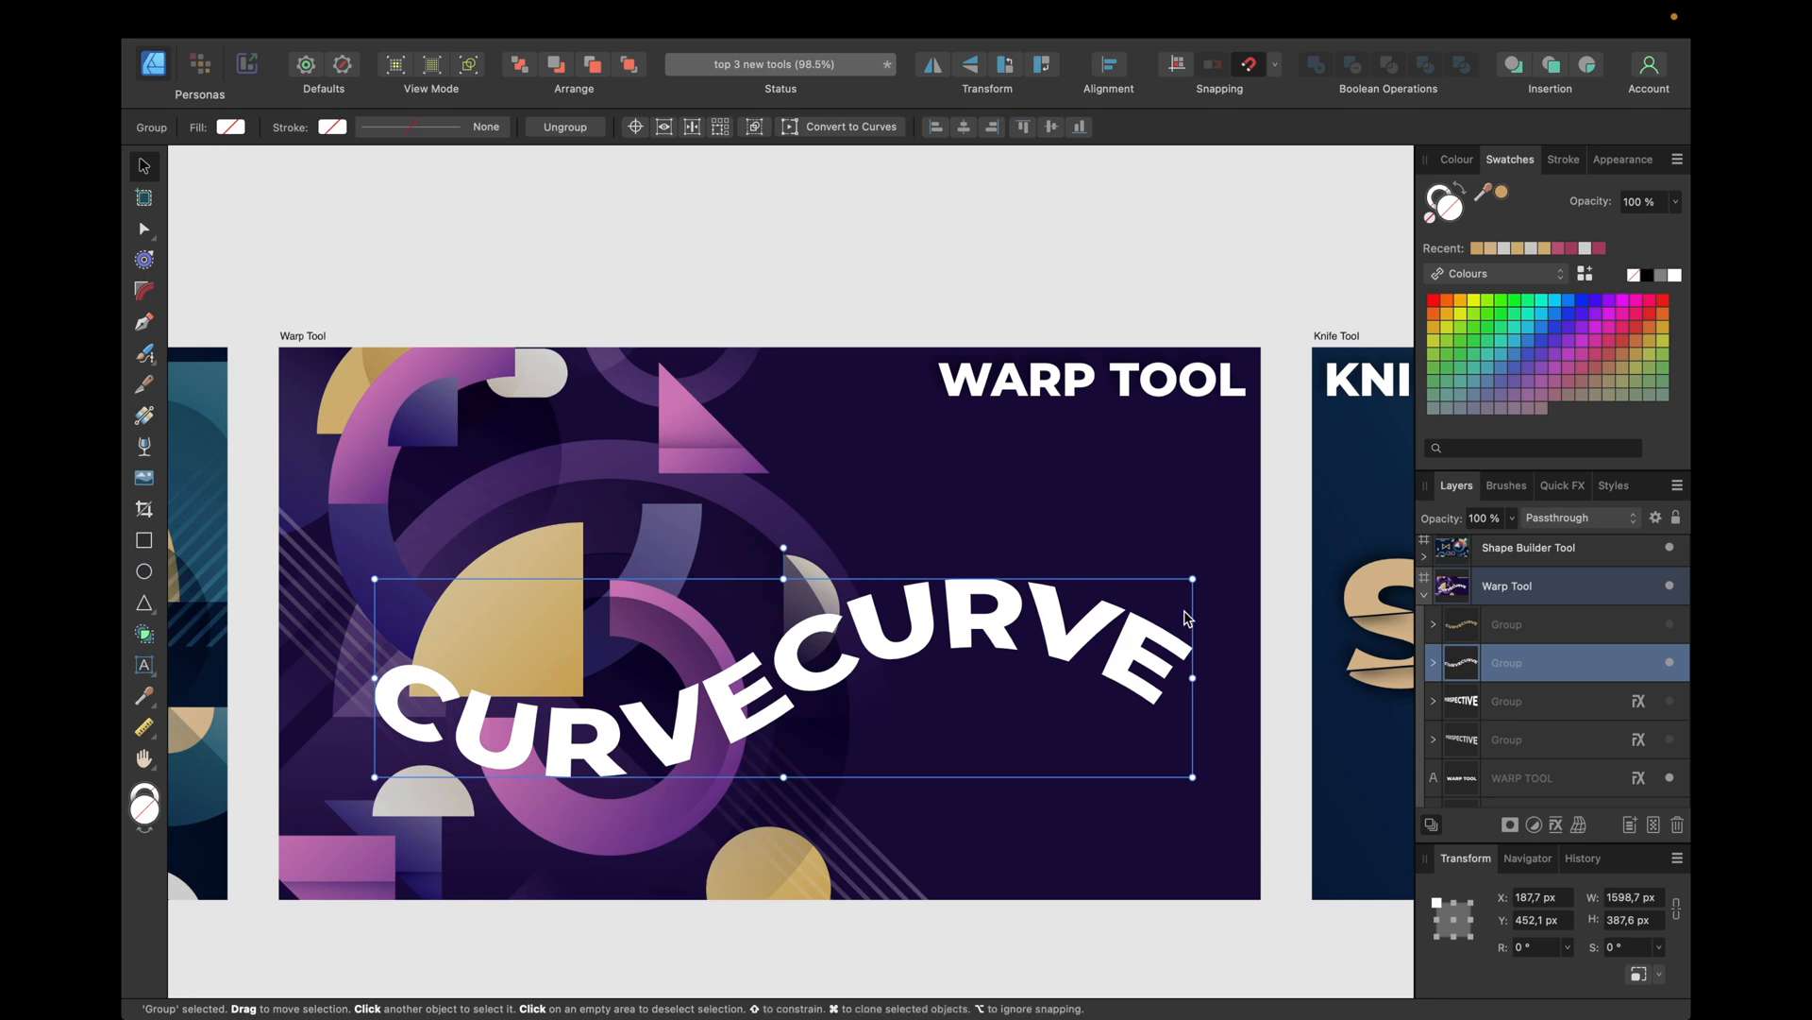
Step: Scale the wavy CURVECURVE group down to about 1162 px wide and move it into the right part of the artboard
right_click(1106, 633)
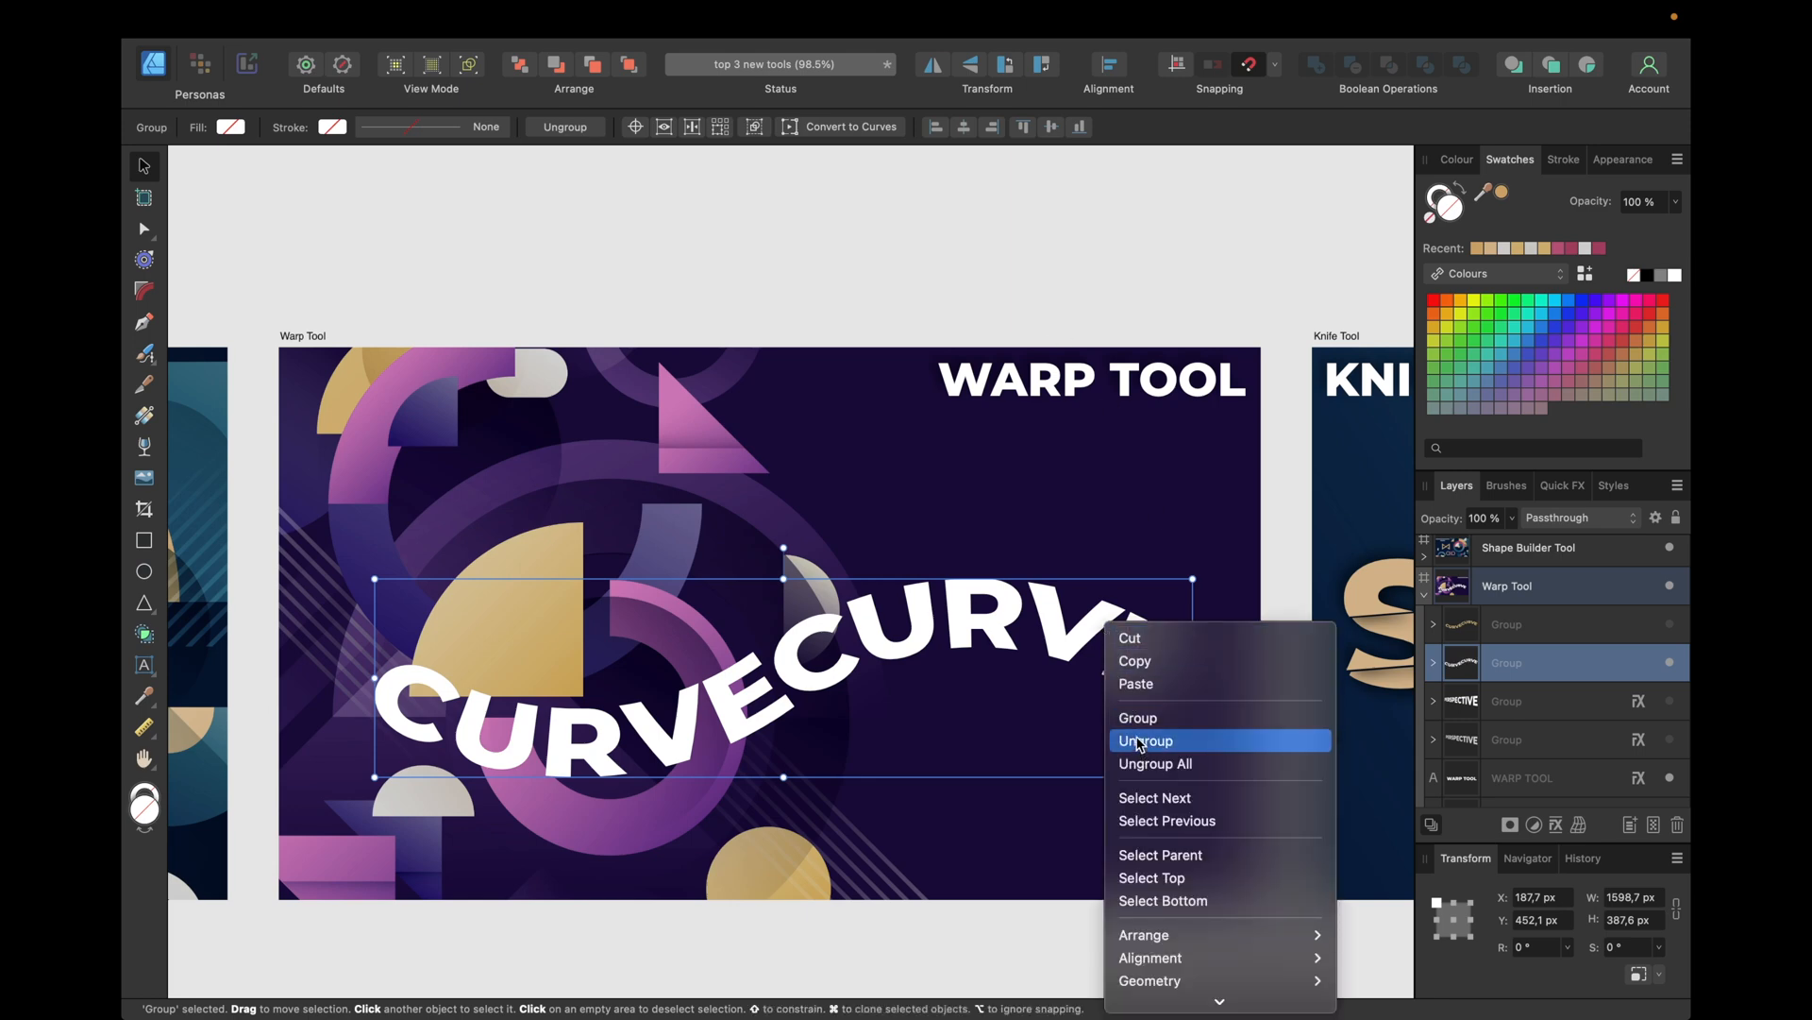
left_click(1098, 193)
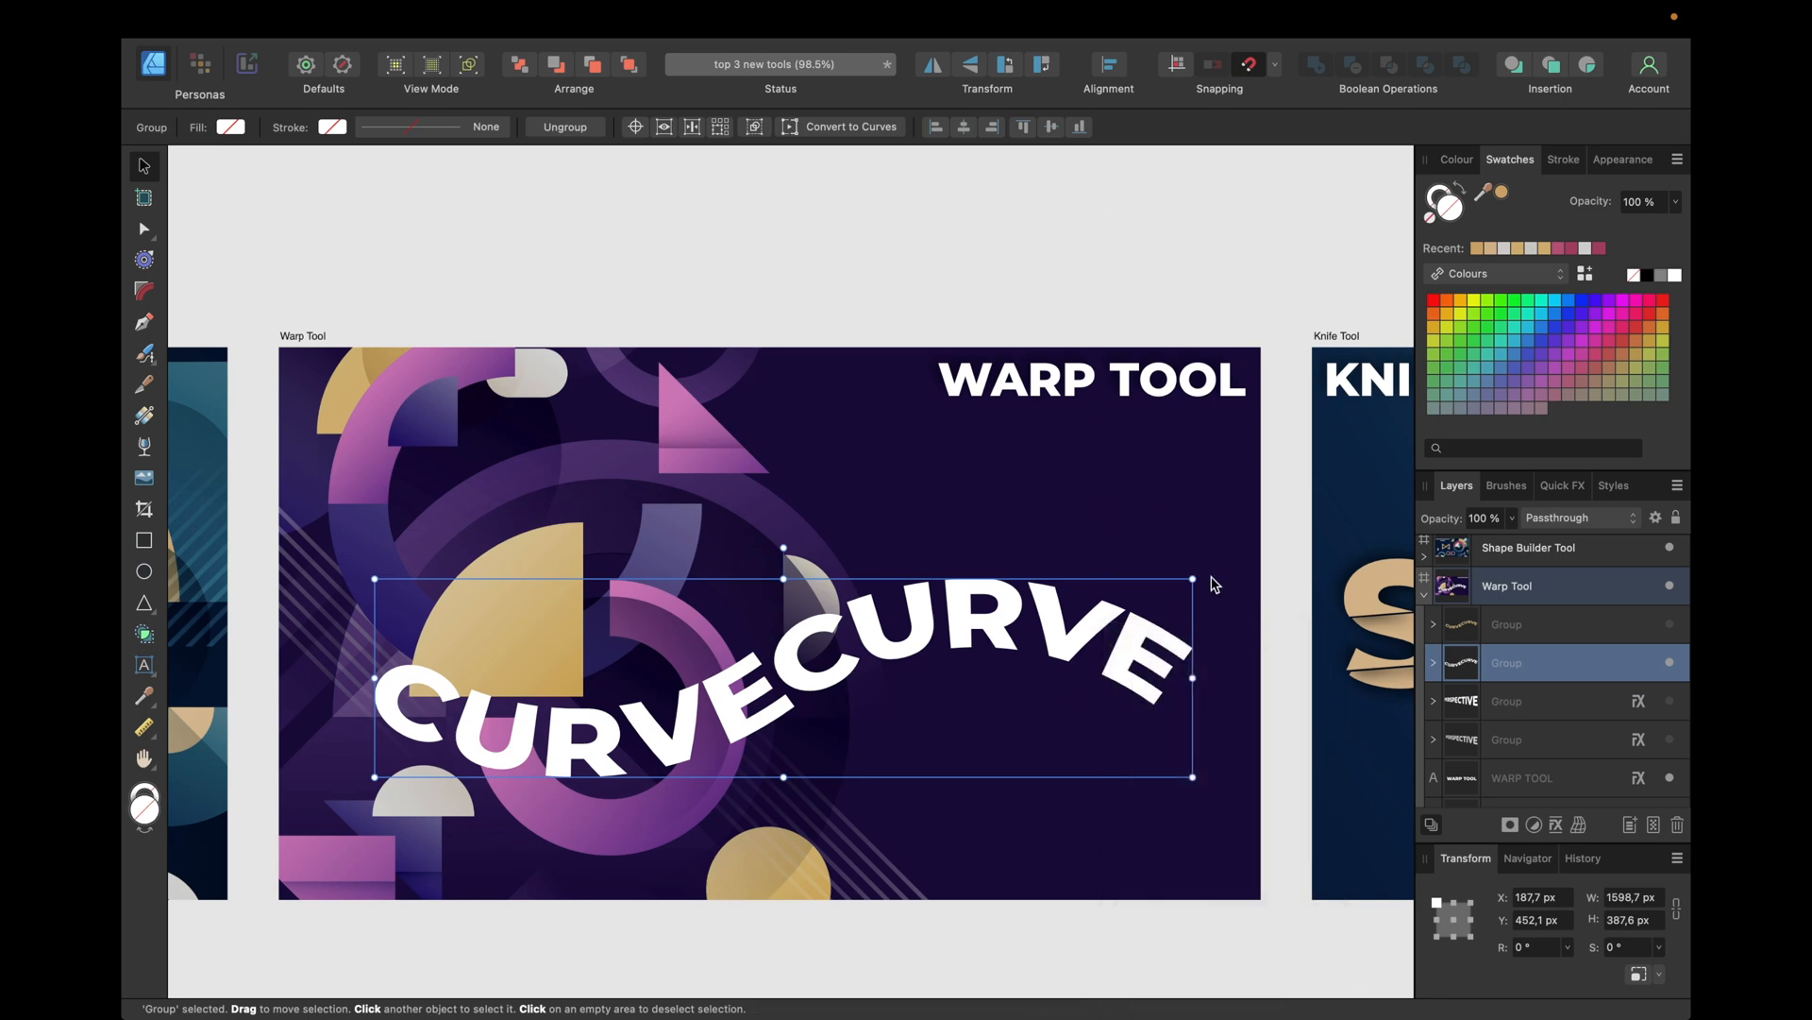
left_click_drag(1194, 579, 976, 631)
left_click_drag(819, 695, 1070, 598)
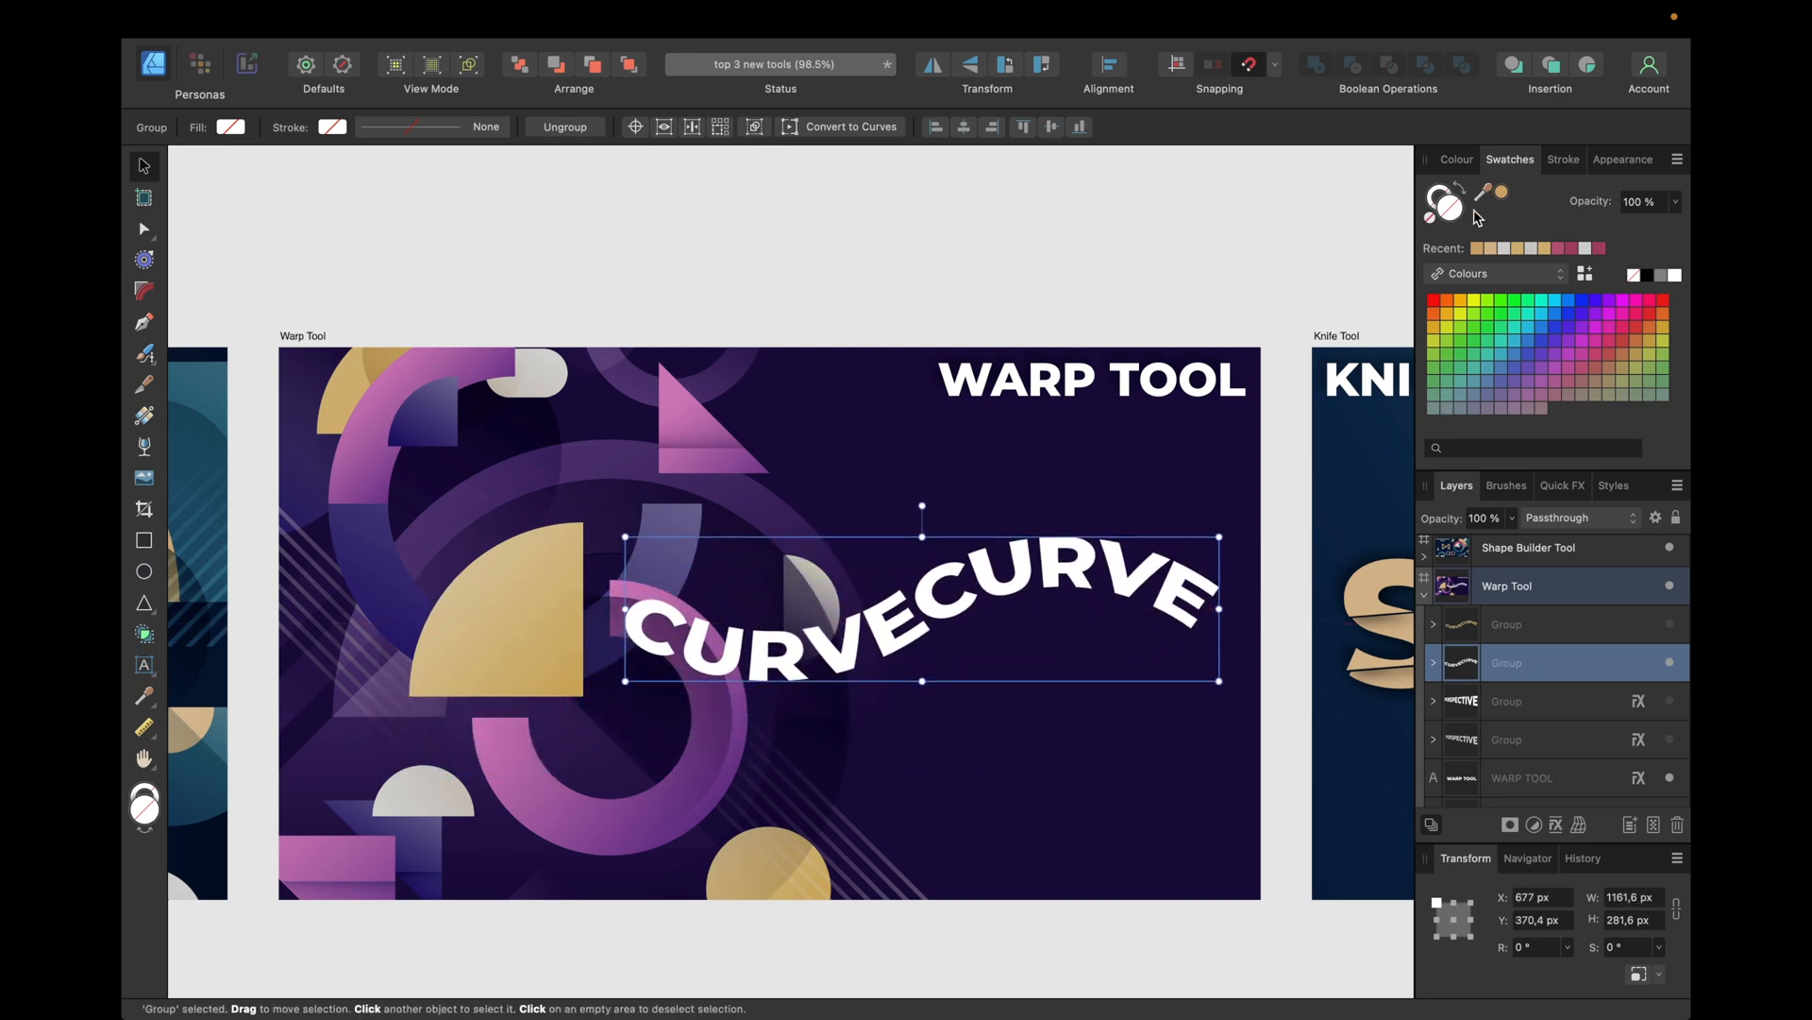
Step: Sample the light grey of the rounded shape near the artboard's upper edge and apply it as the wavy lettering's fill
left_click_drag(1484, 192, 548, 397)
key("super+d")
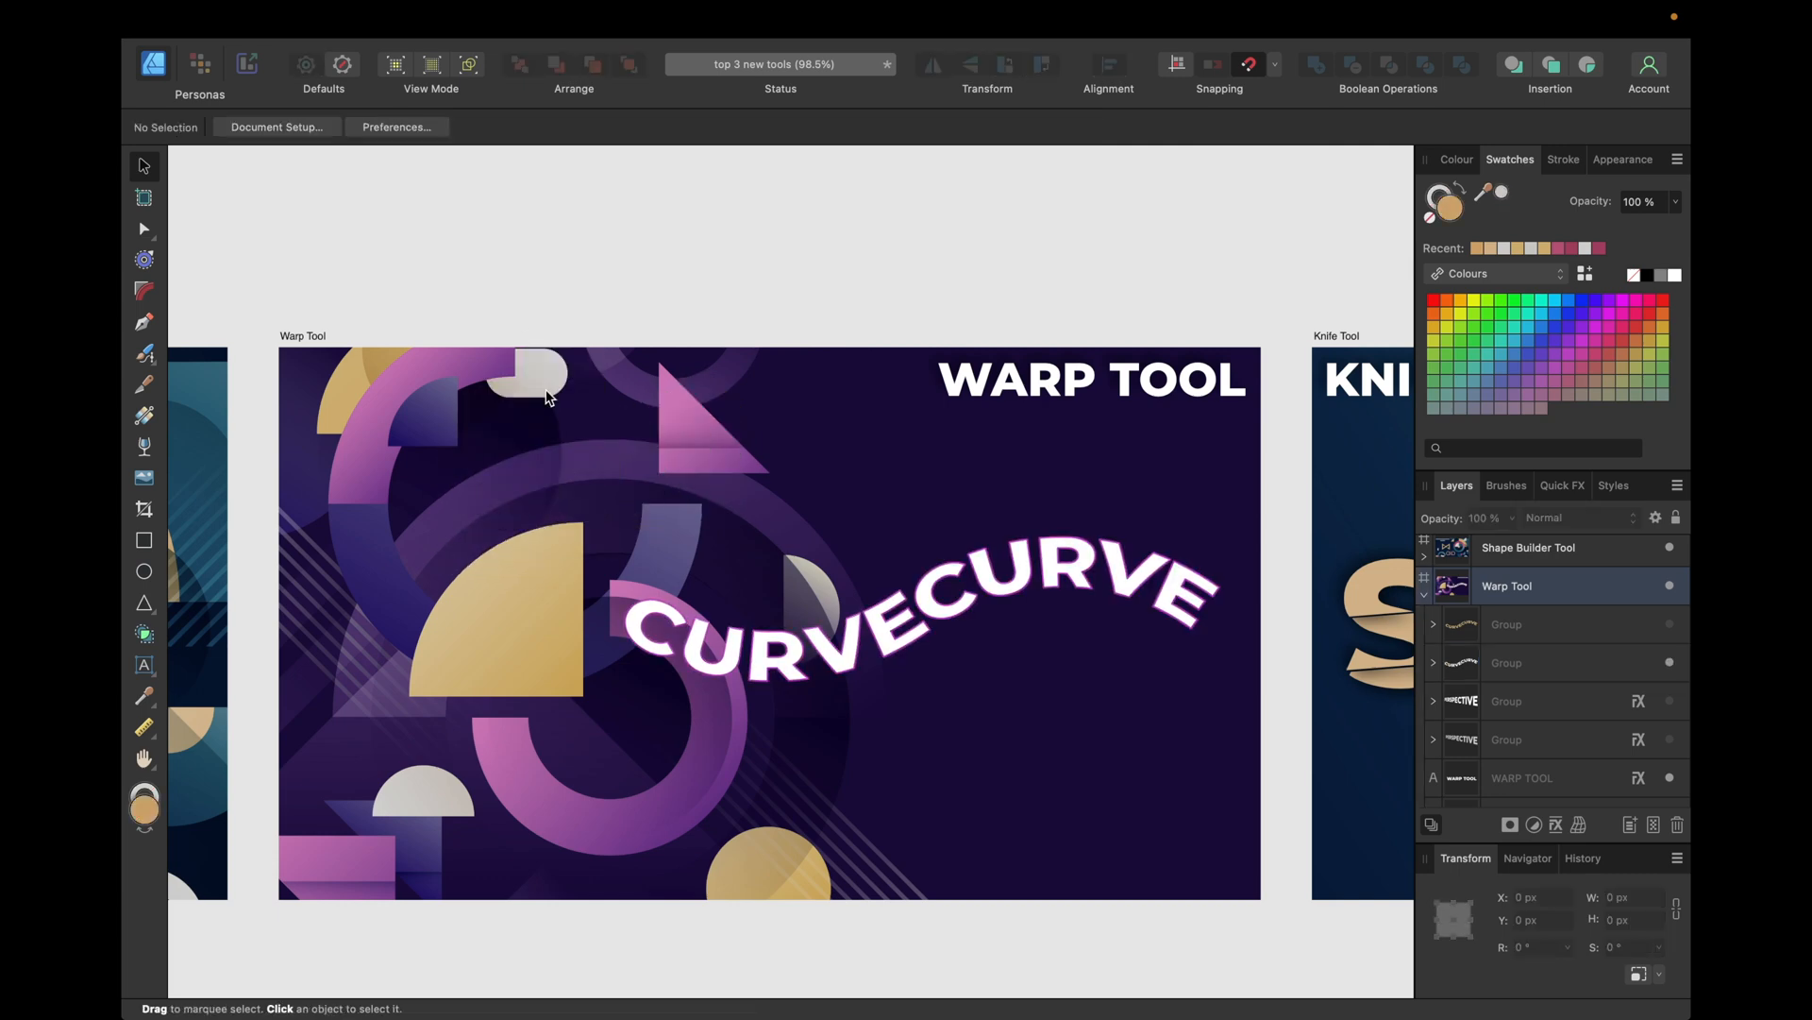
left_click(1117, 564)
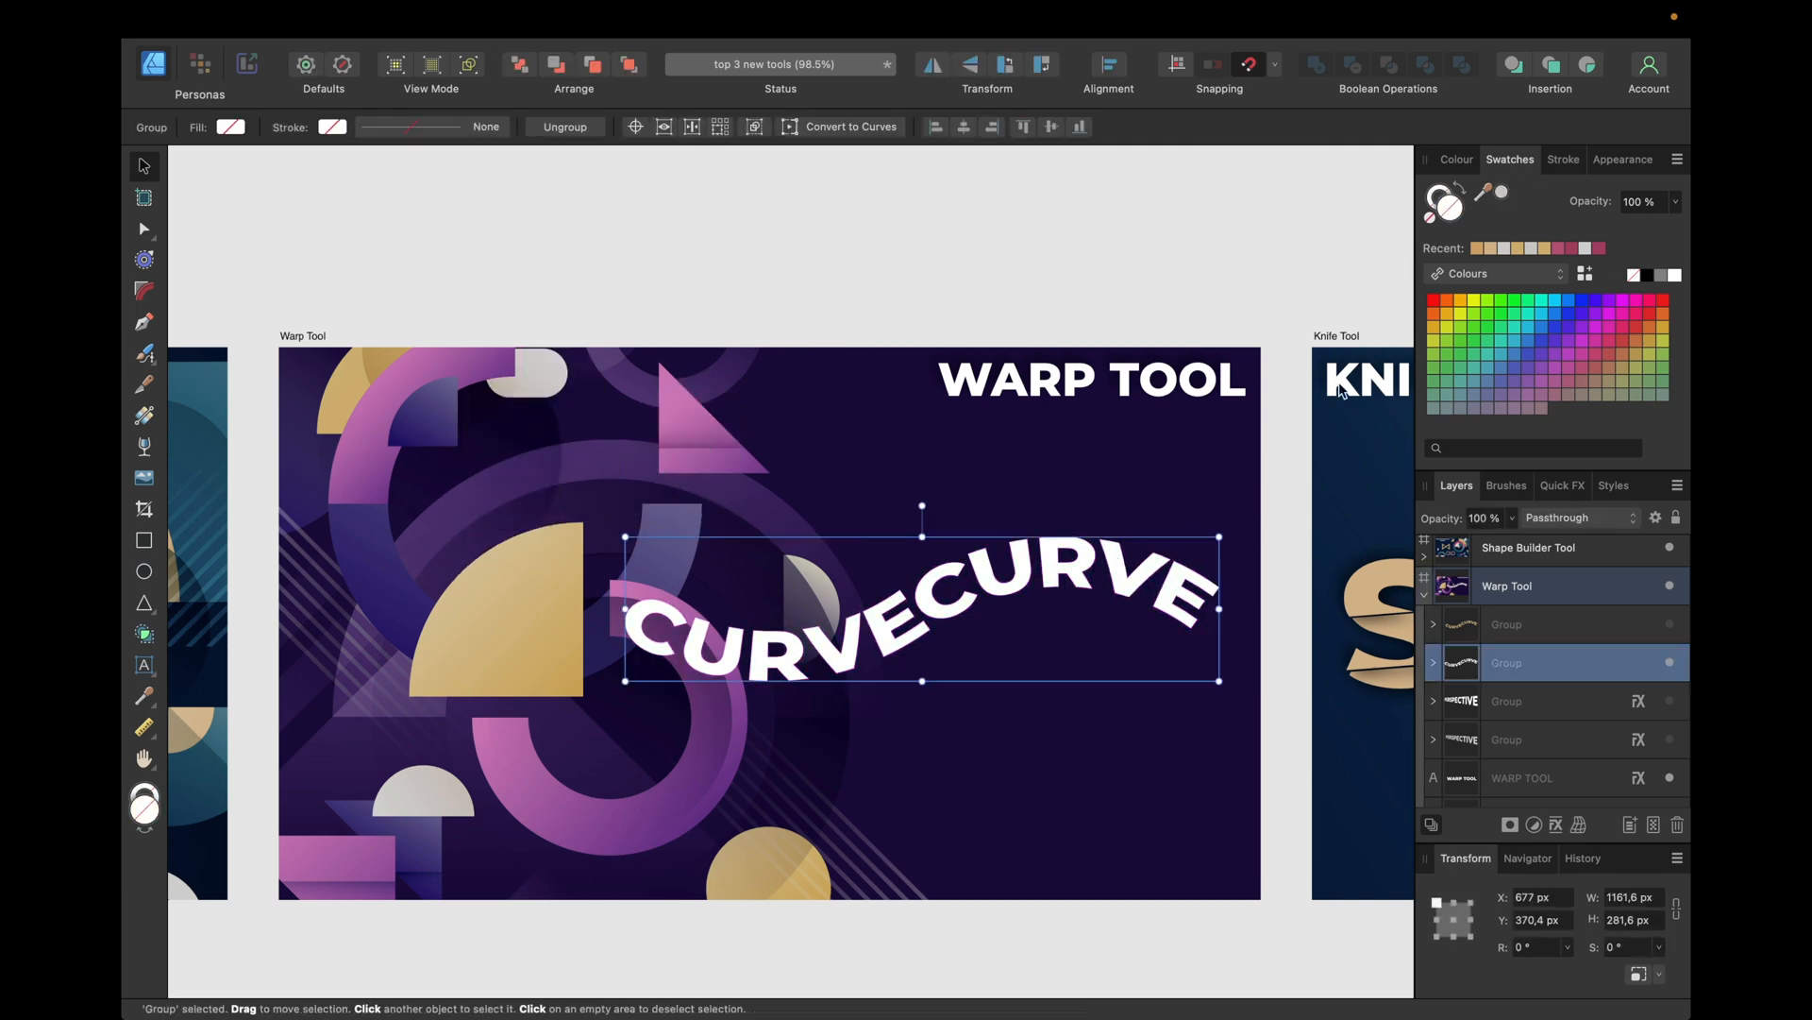
left_click(1502, 193)
left_click(1099, 223)
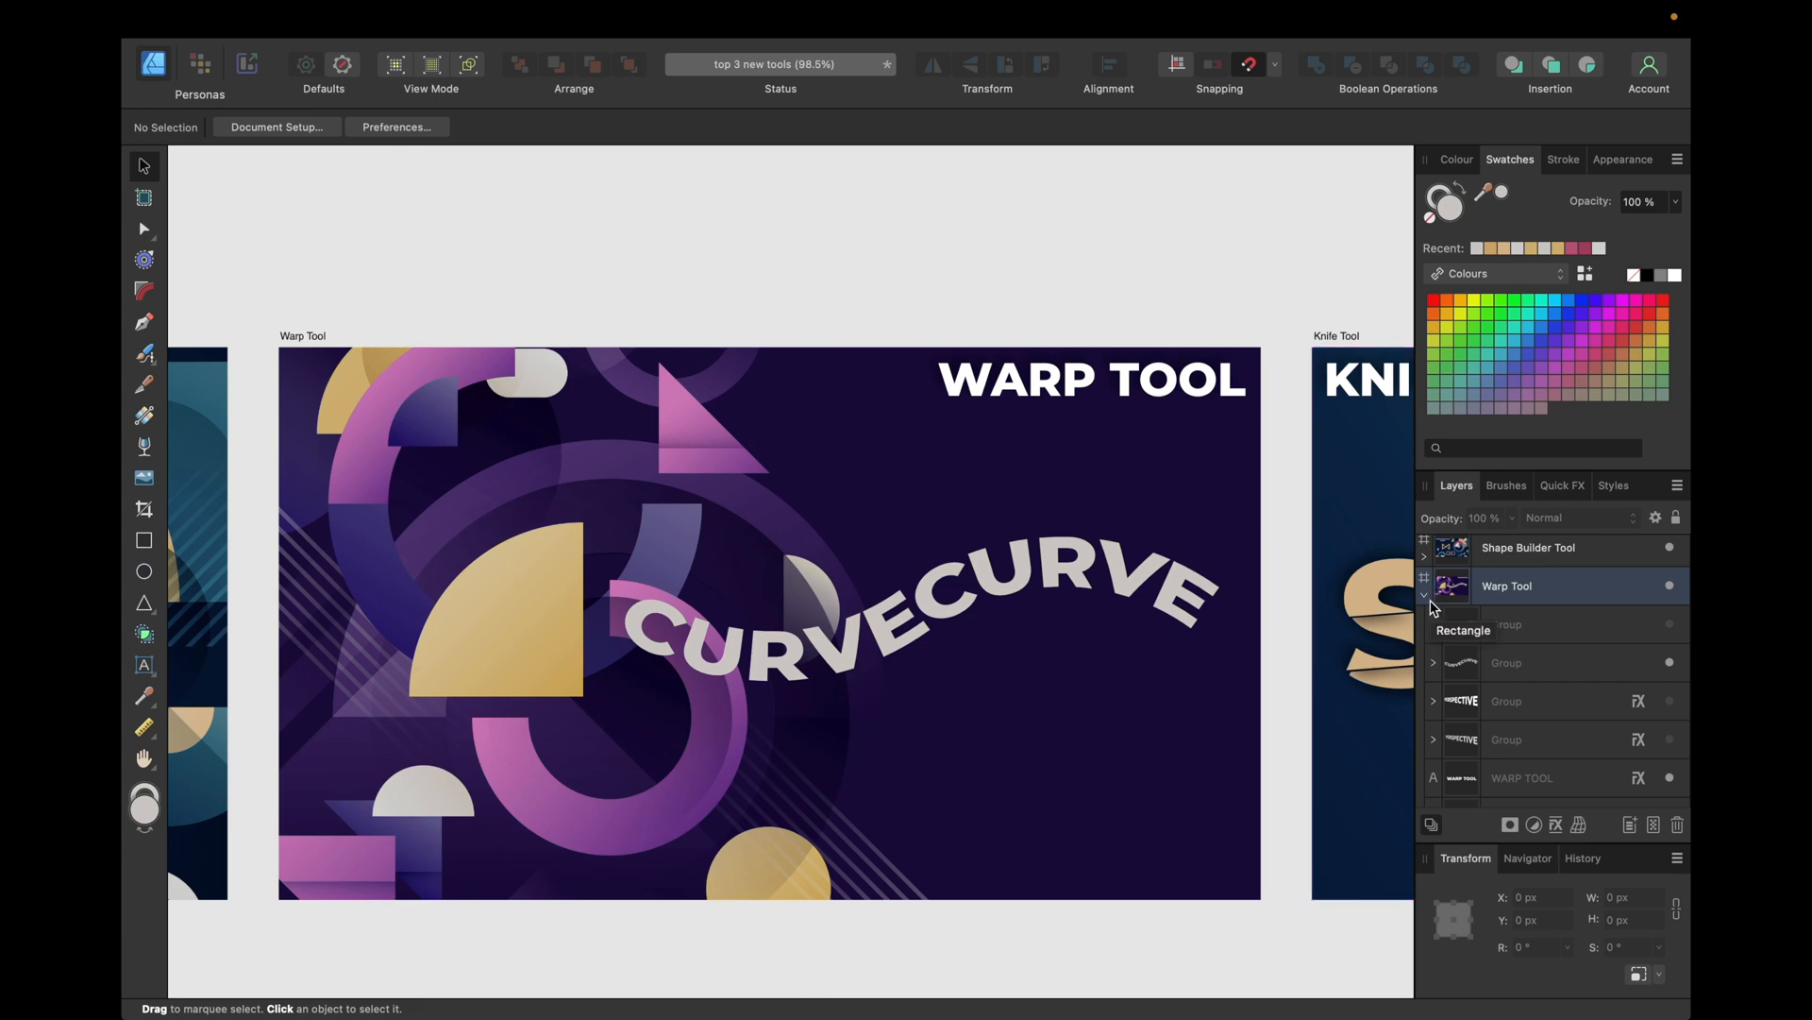
Step: Draw a light grey rectangle about 471 × 317 px above the SLICED text on the Knife Tool artboard, with no stroke
scroll(1152, 242, "right", 10)
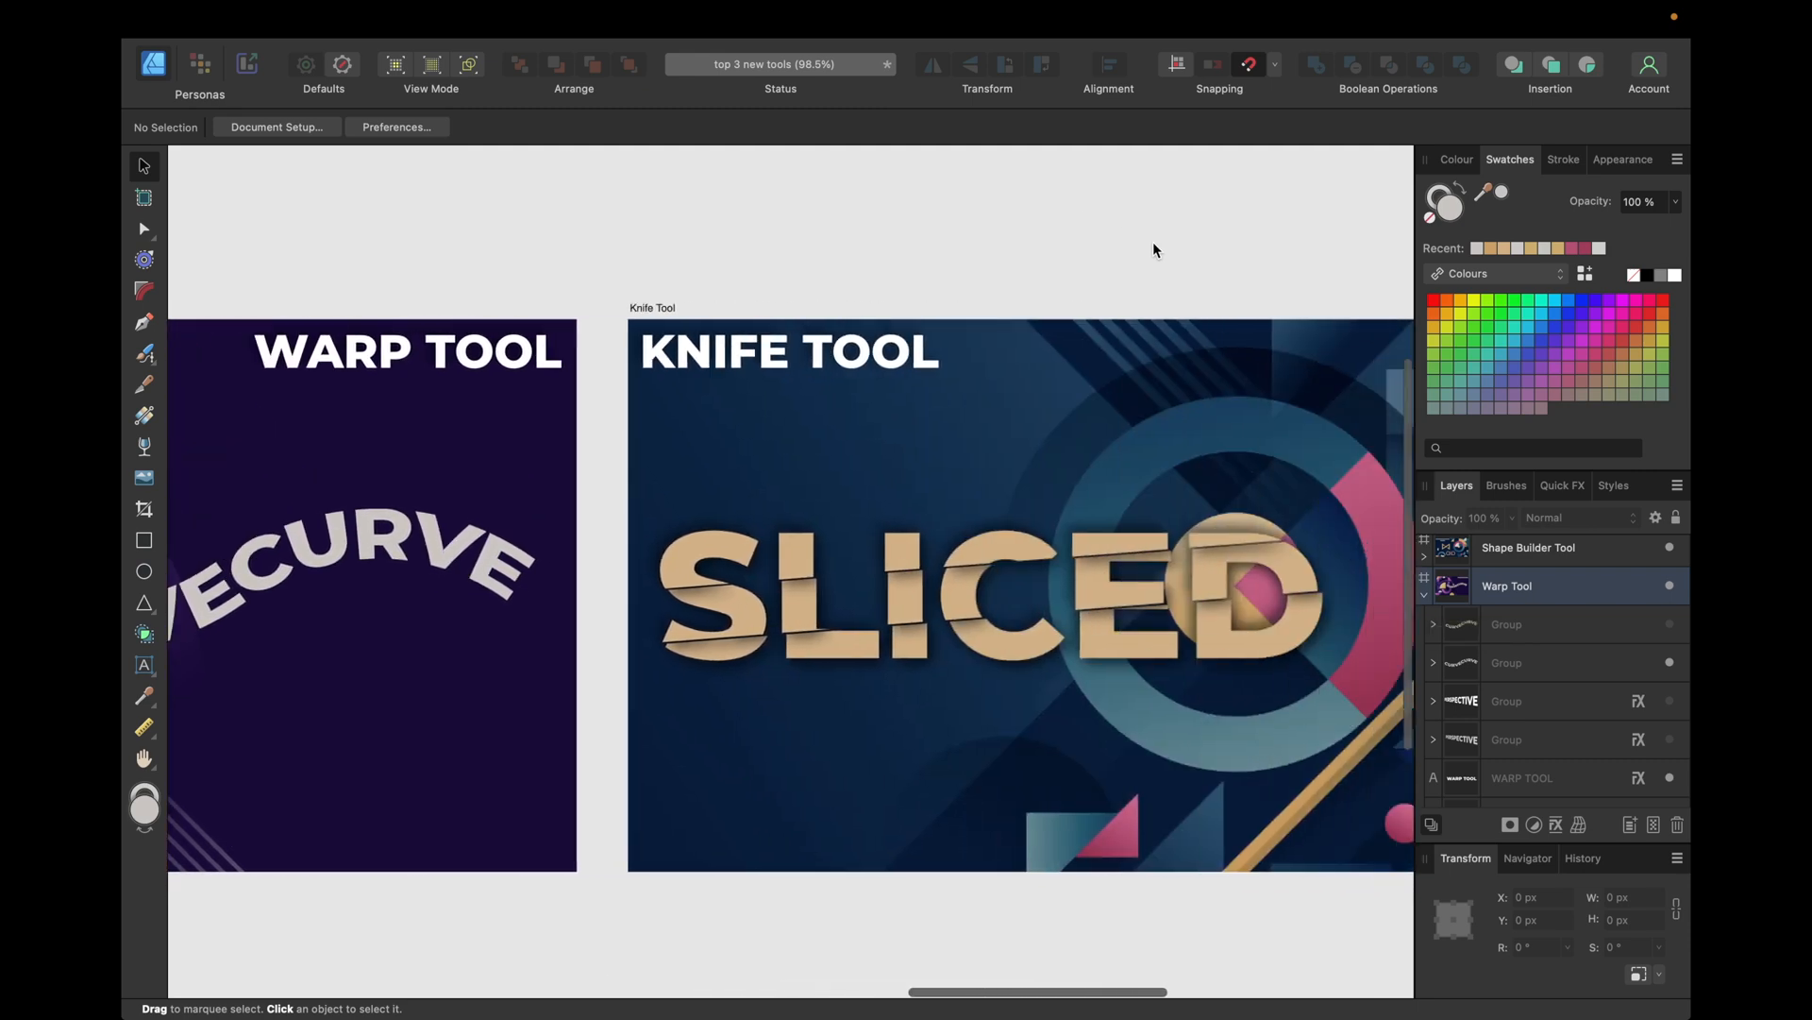
scroll(1154, 250, "right", 3)
scroll(1154, 249, "right", 3)
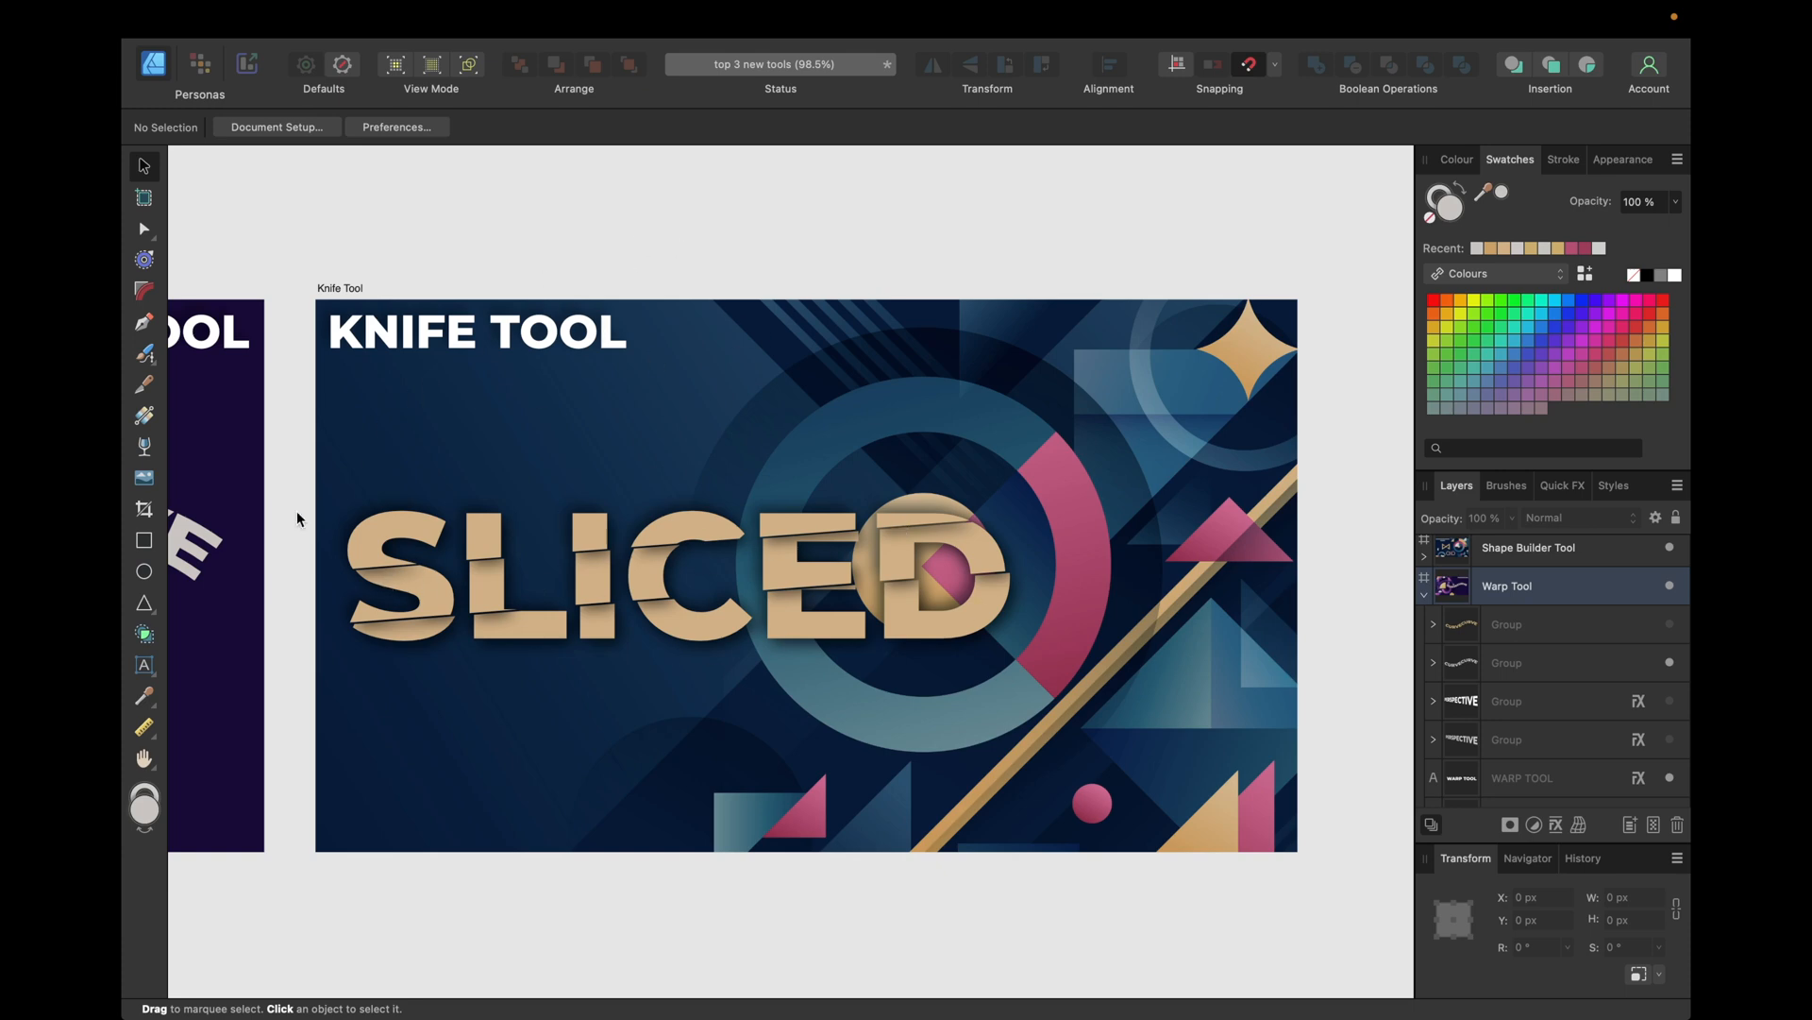
left_click(144, 540)
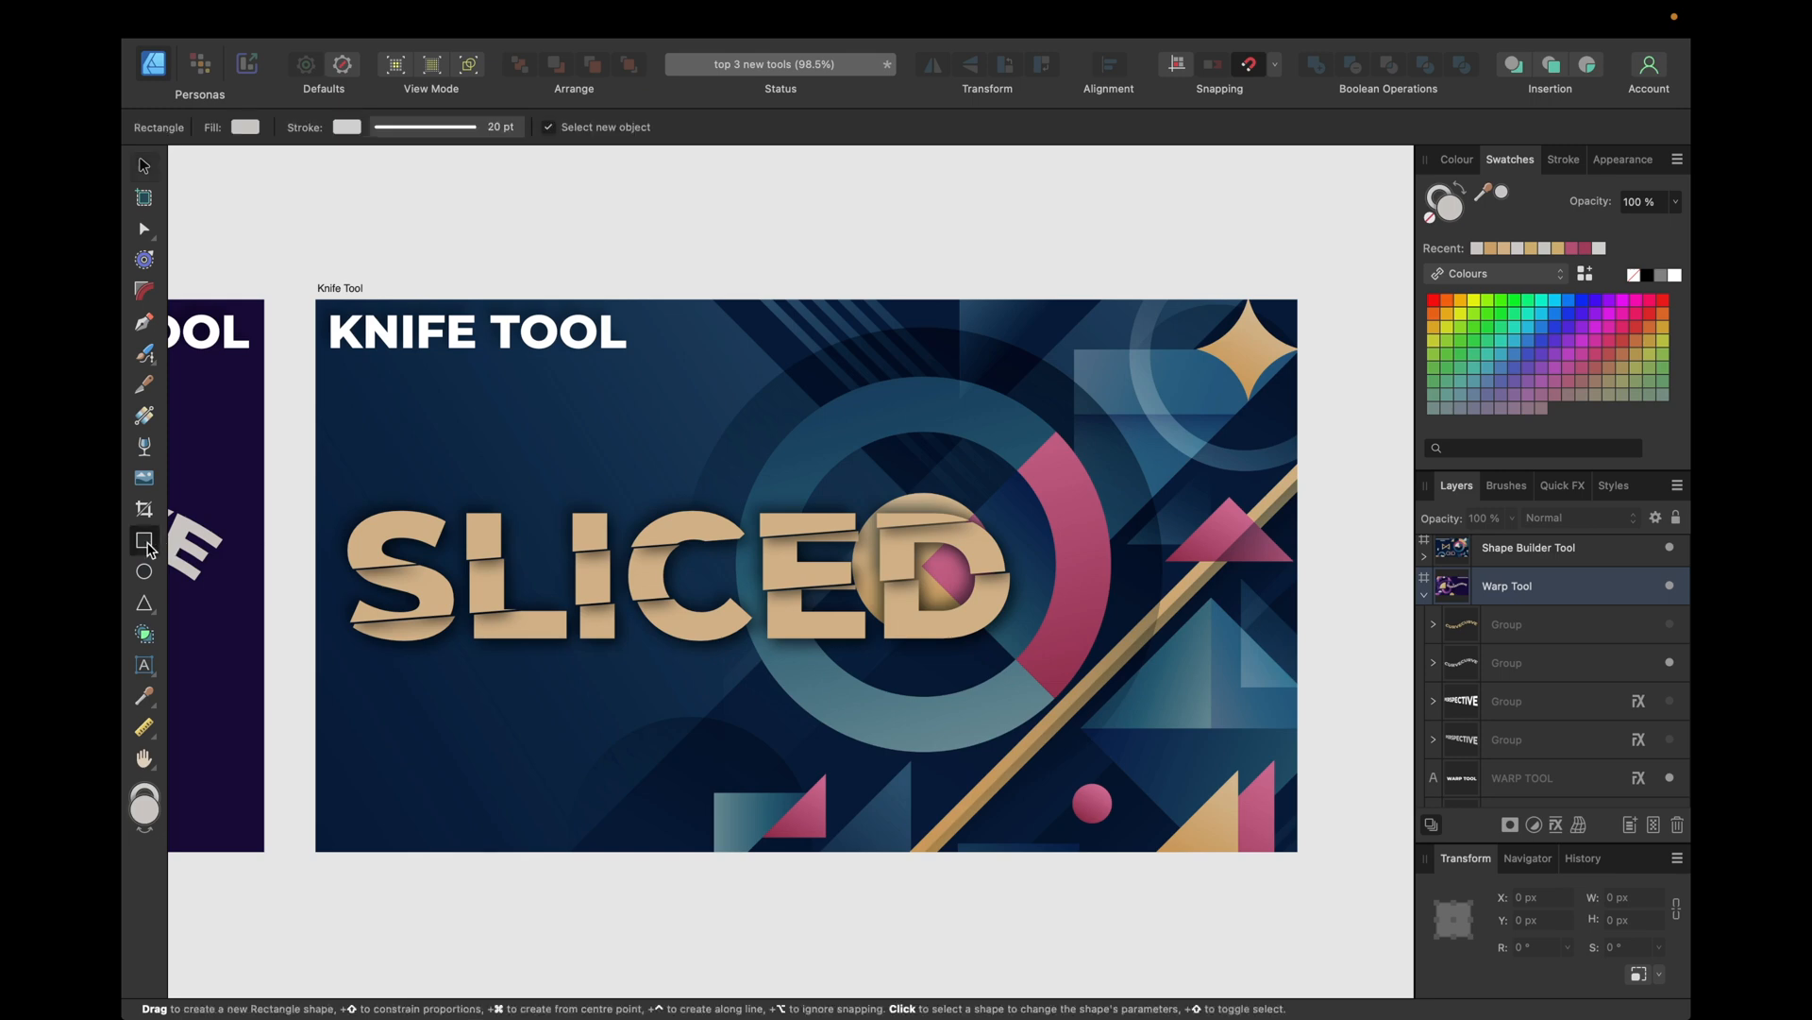
mouse_move(749, 327)
left_mouse_down()
mouse_move(849, 359)
mouse_move(989, 488)
left_mouse_up()
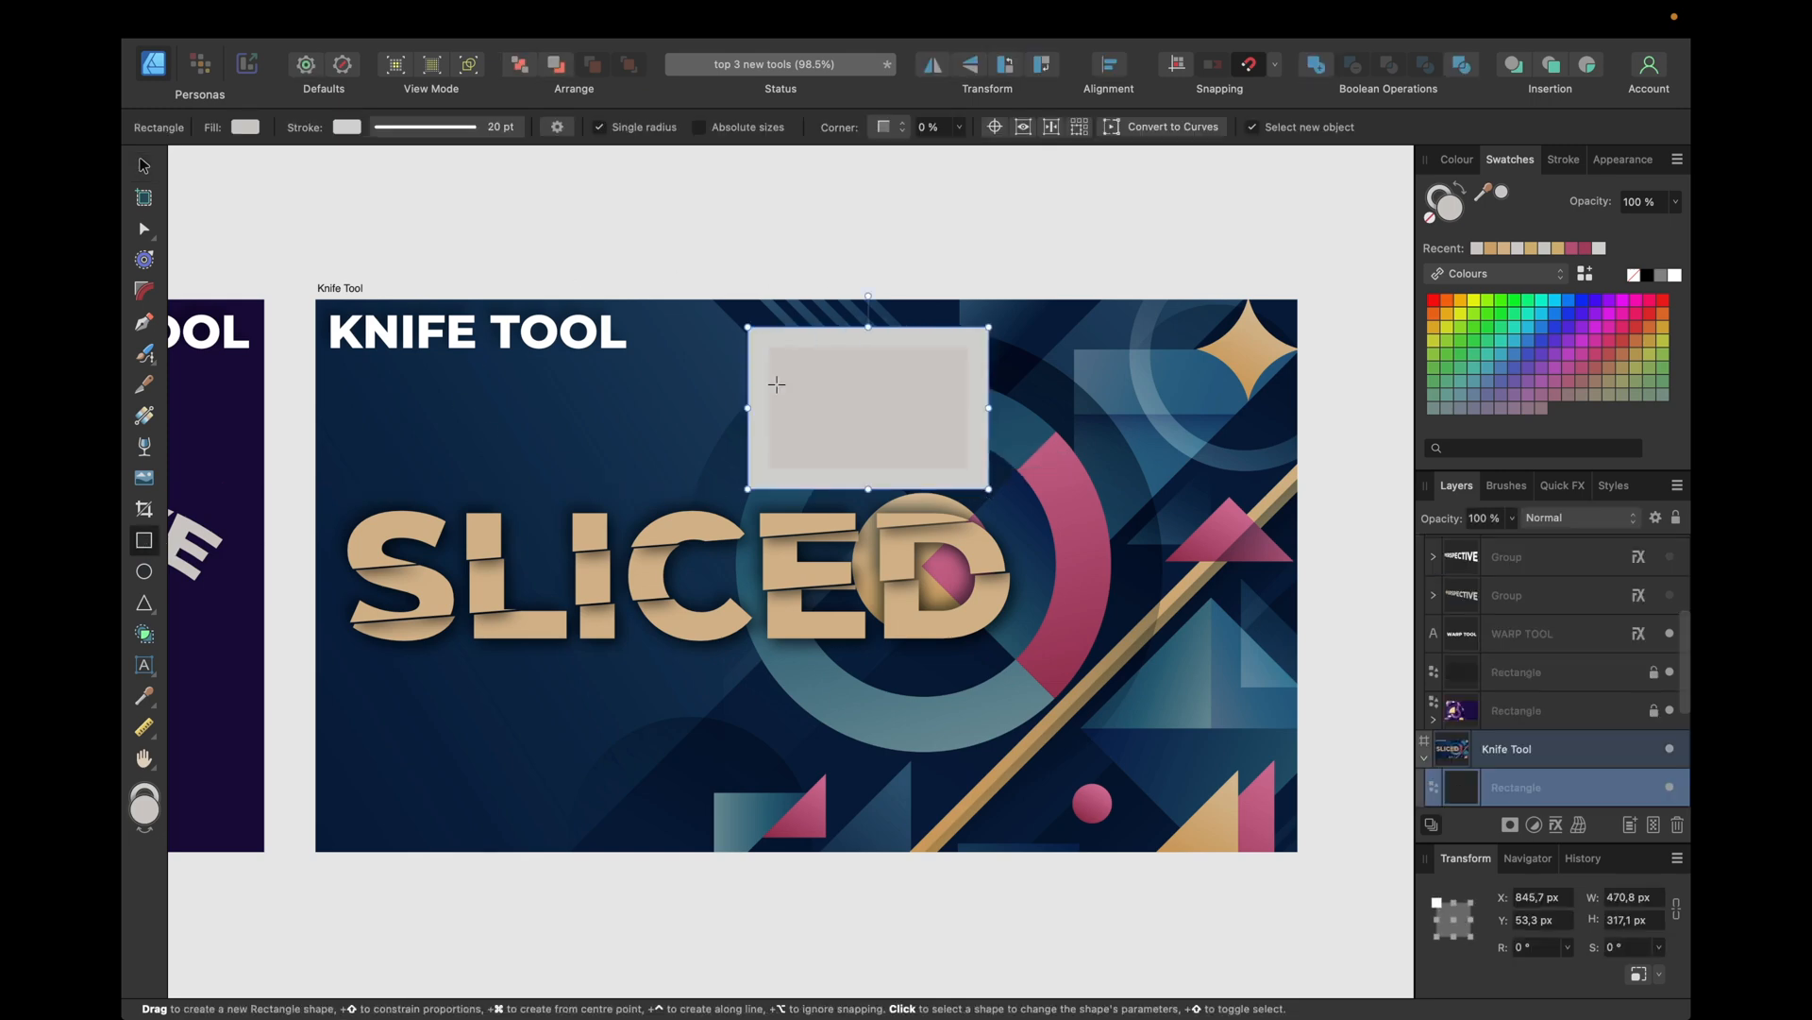
left_click(1428, 197)
left_click(1430, 217)
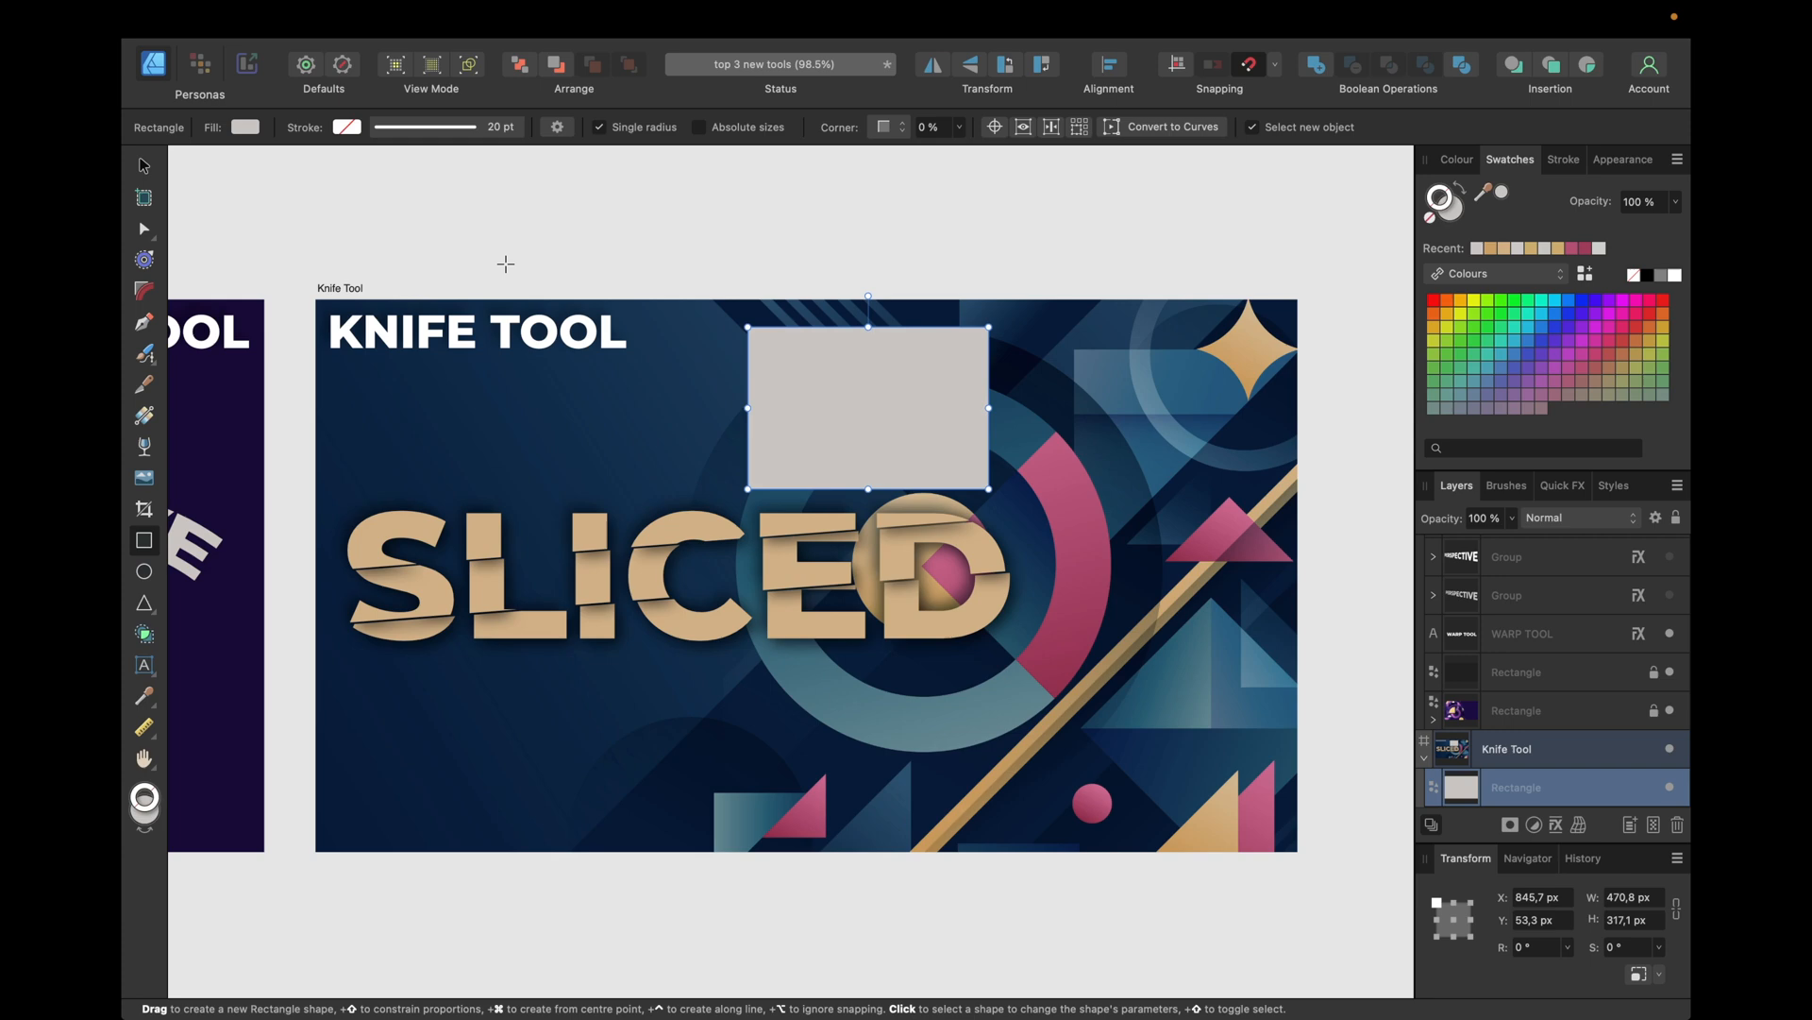
Step: Cut a curved, pointed wedge into the rectangle from its left edge with the Knife tool
left_click(146, 384)
mouse_move(699, 378)
left_mouse_down()
mouse_move(857, 403)
mouse_move(708, 432)
left_mouse_up()
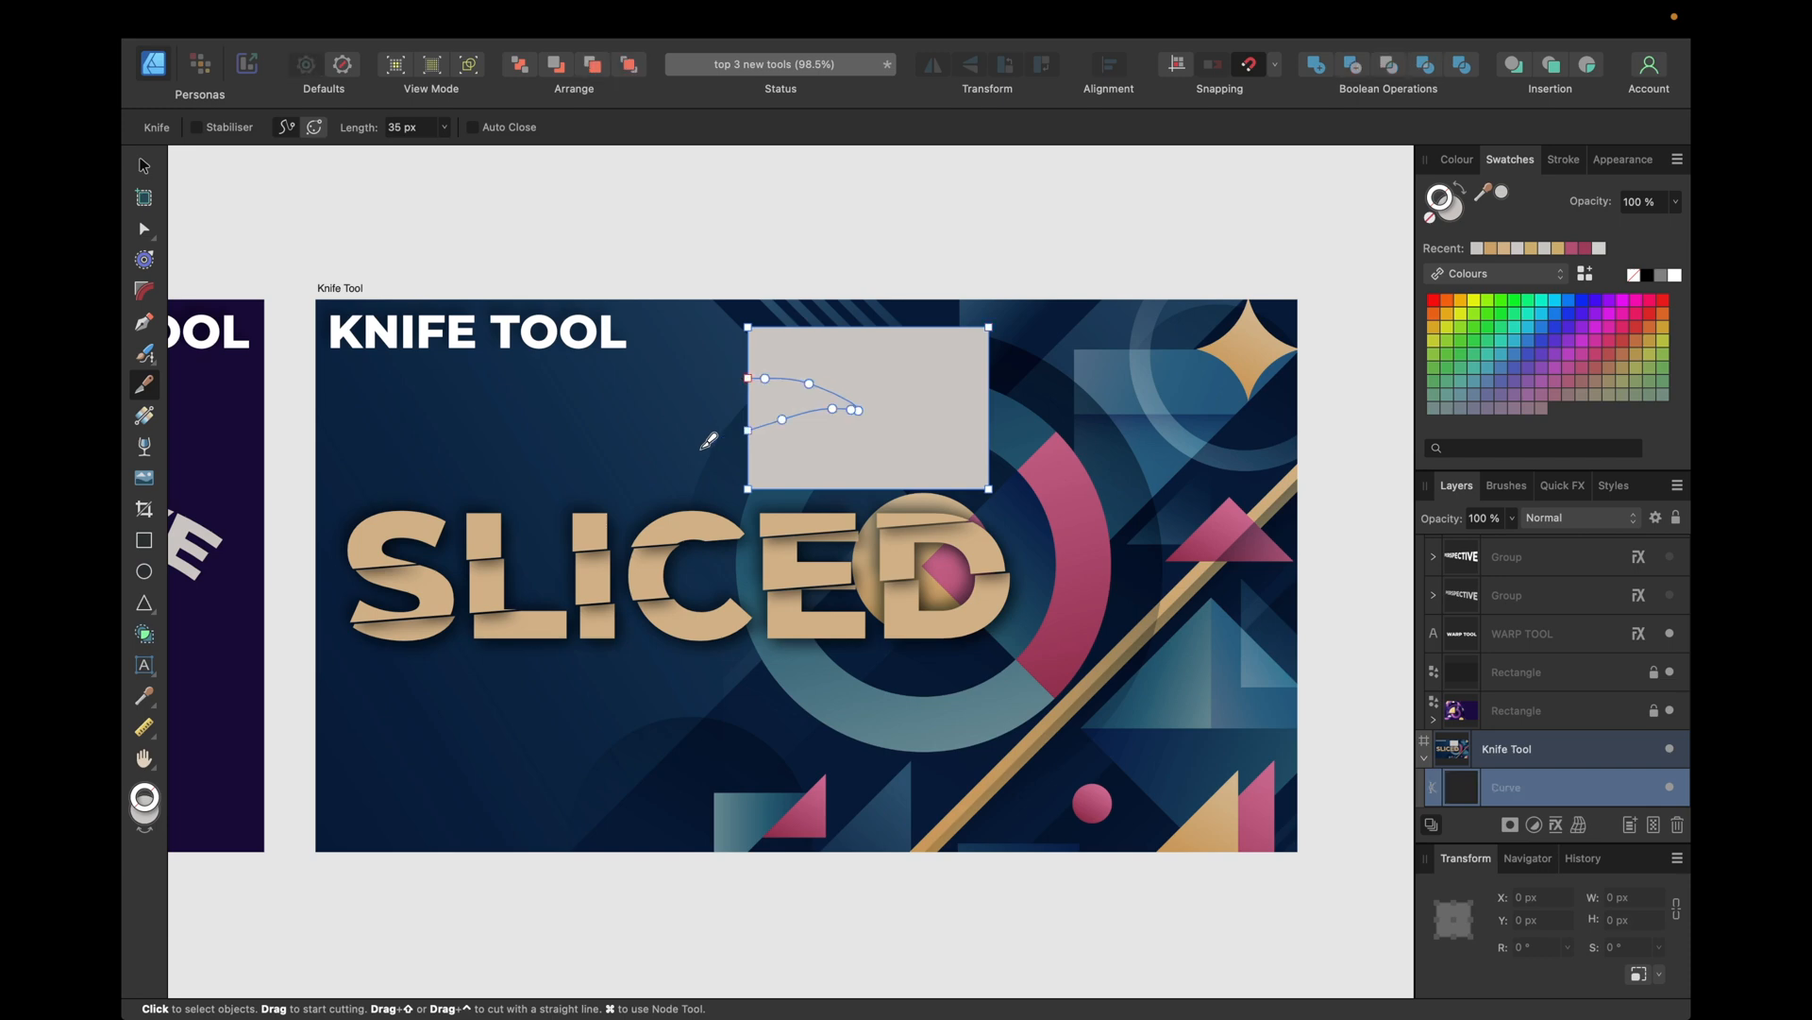
key("v")
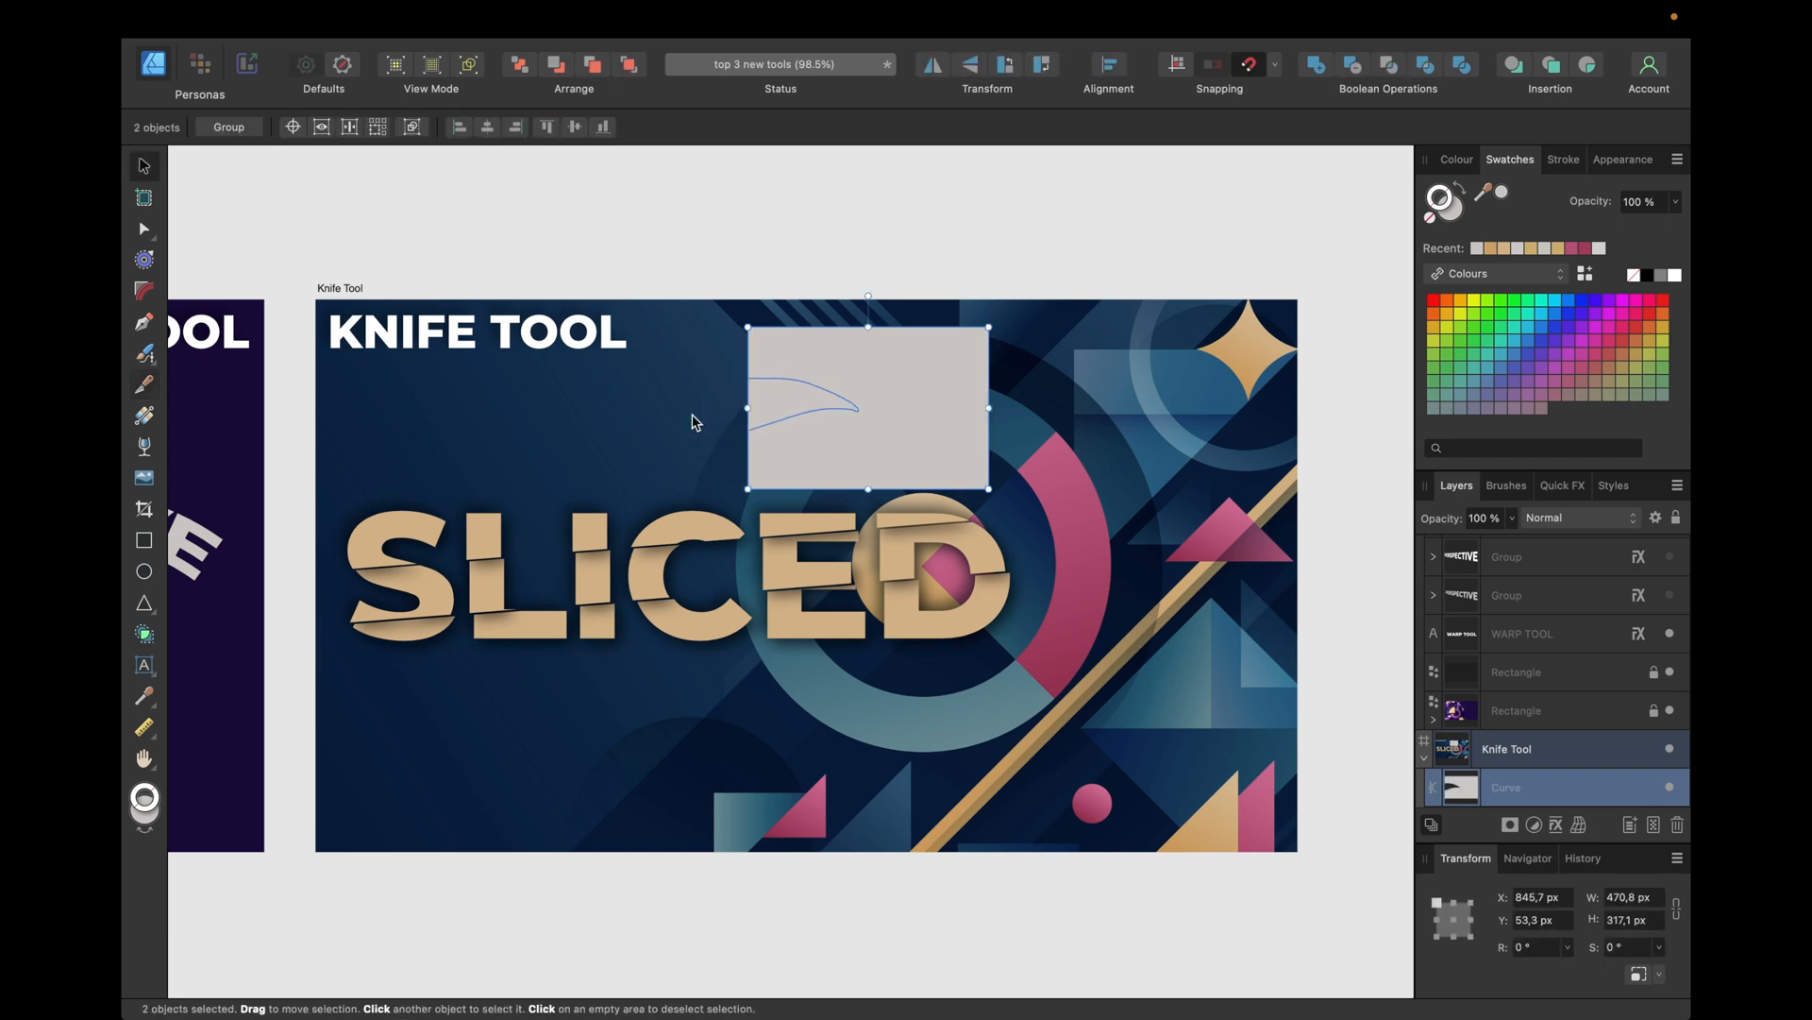
Step: Pull the cut wedge out past the light grey rectangle's left edge and rotate it about 7.9°
left_click(786, 397)
left_click_drag(789, 396, 759, 337)
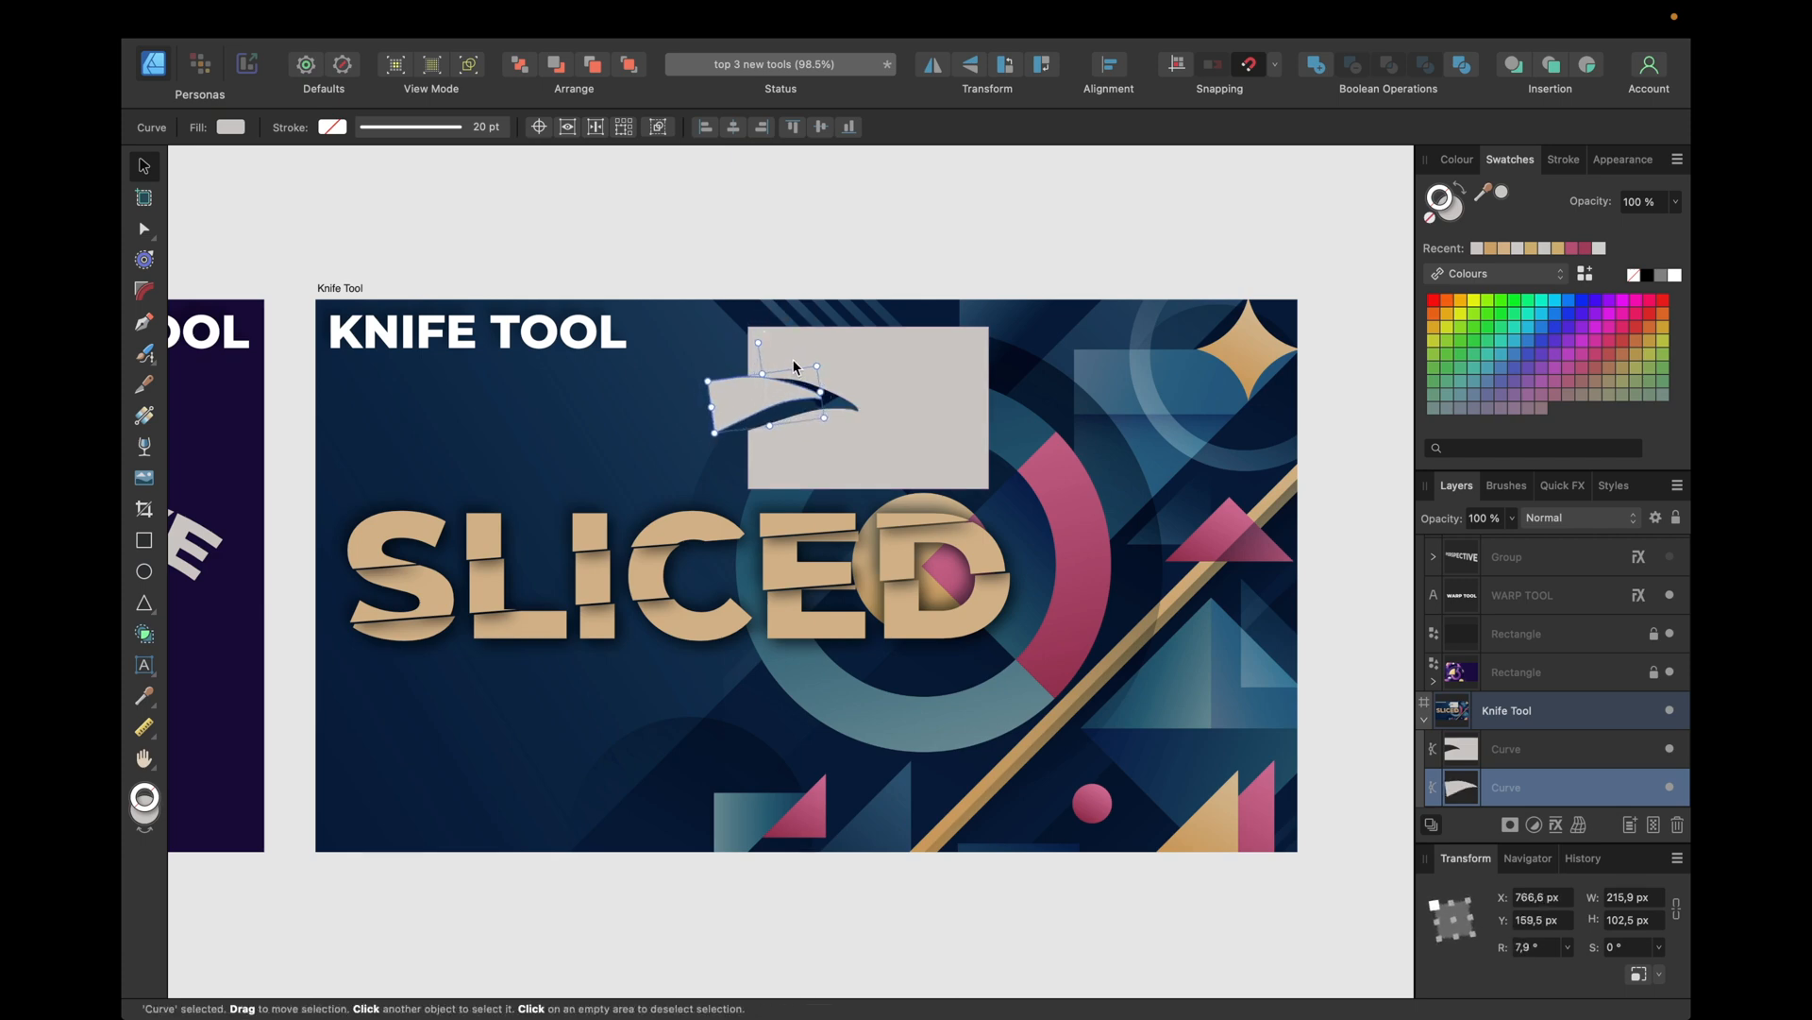
scroll(794, 359, "up", 3)
left_click_drag(742, 439, 754, 442)
left_click(750, 206)
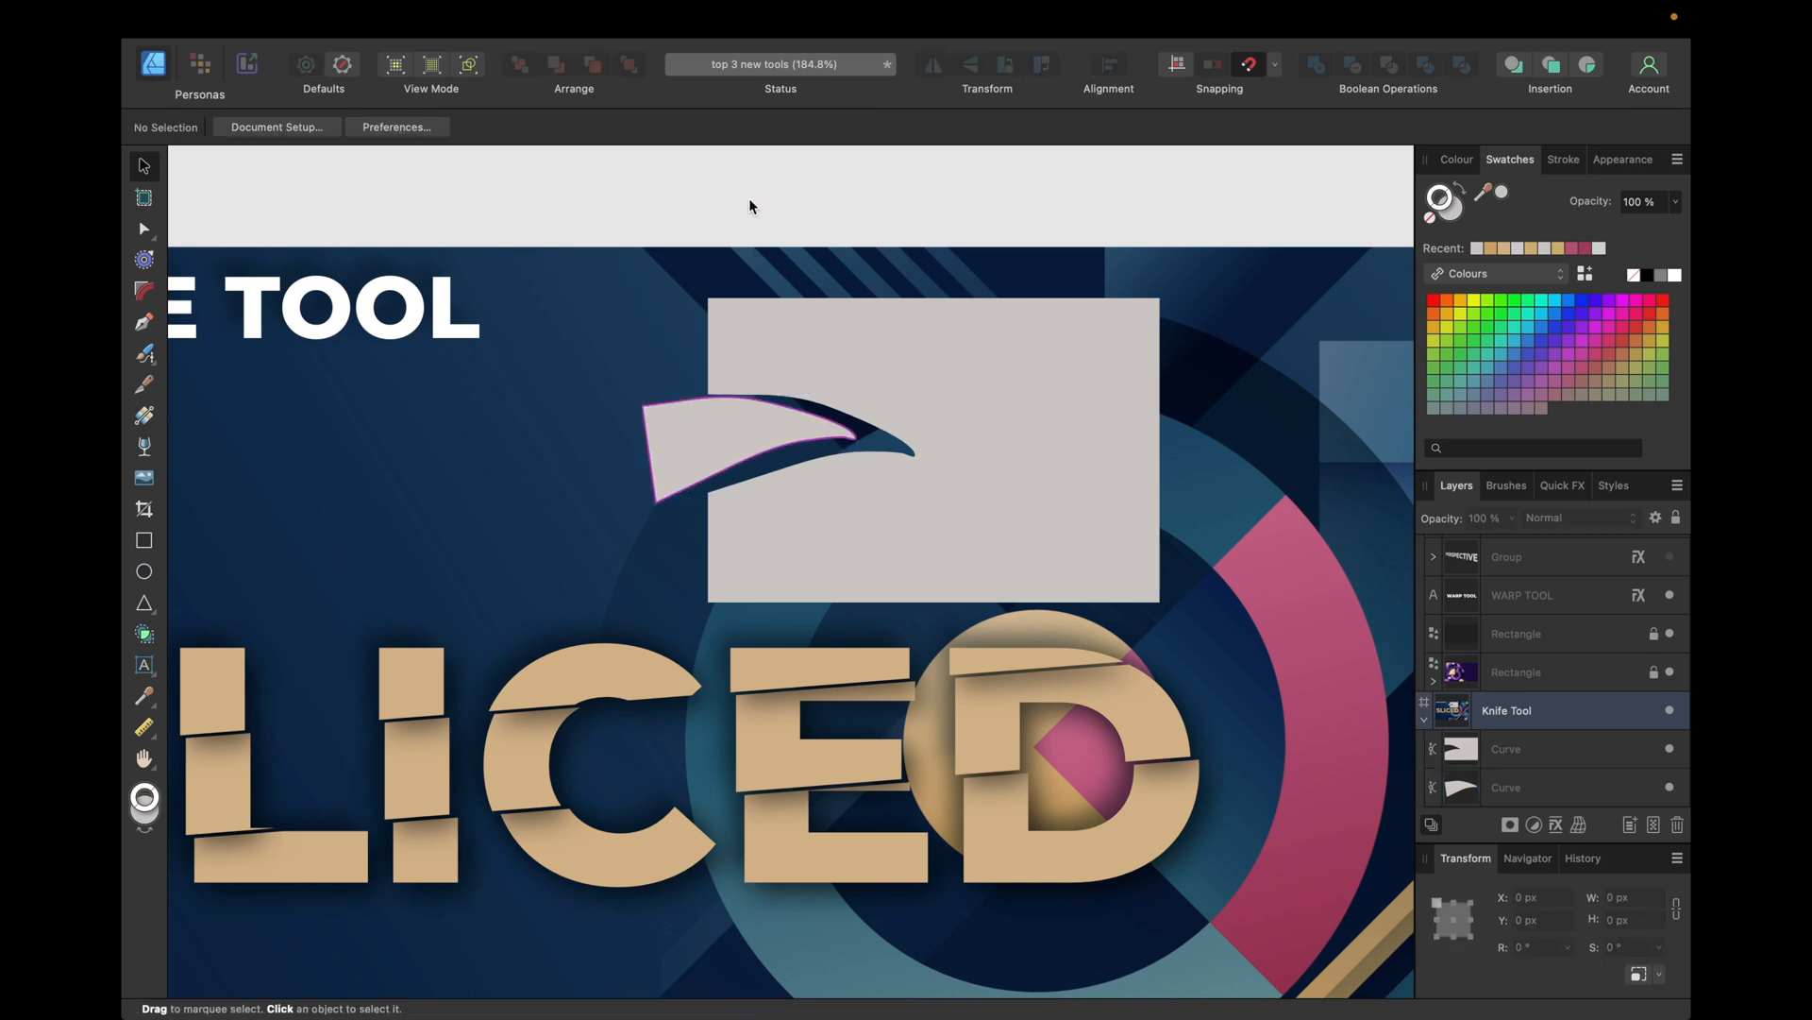
Step: Delete the cut wedge and the remaining light grey rectangle from the Knife Tool artboard
scroll(628, 195, "down", 3)
left_click_drag(599, 185, 968, 423)
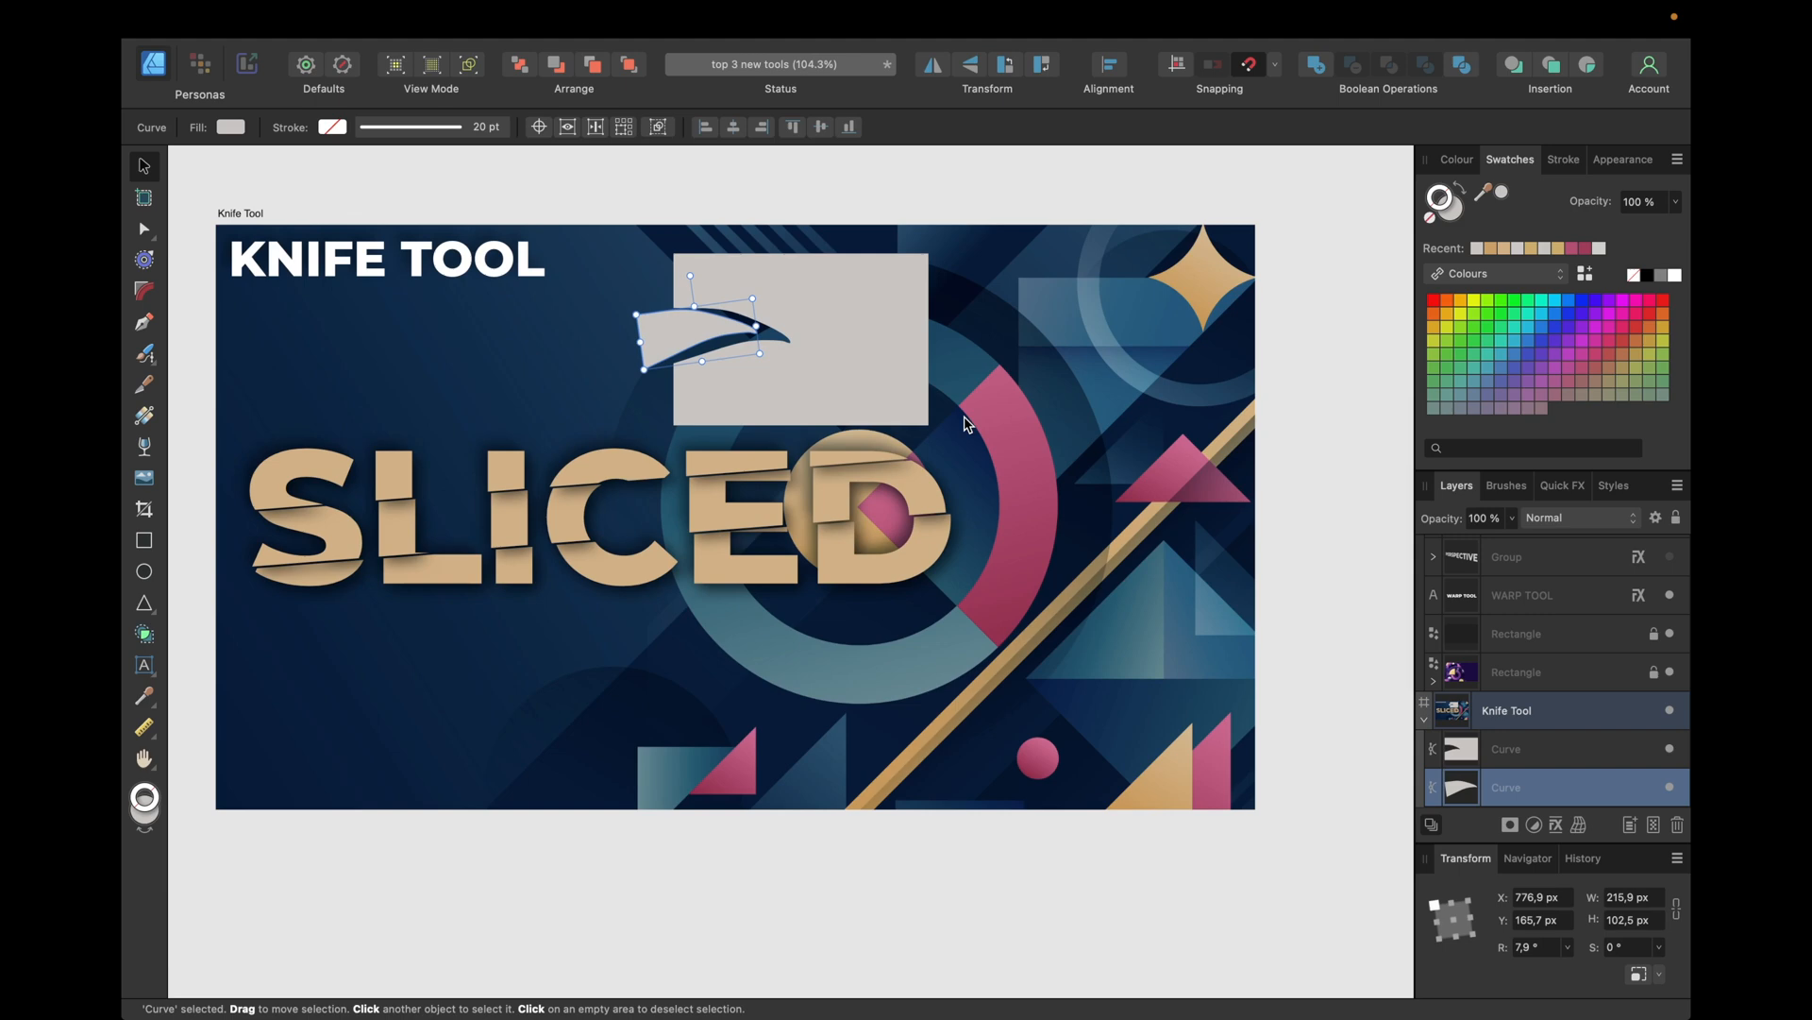
key("Delete")
key("Delete")
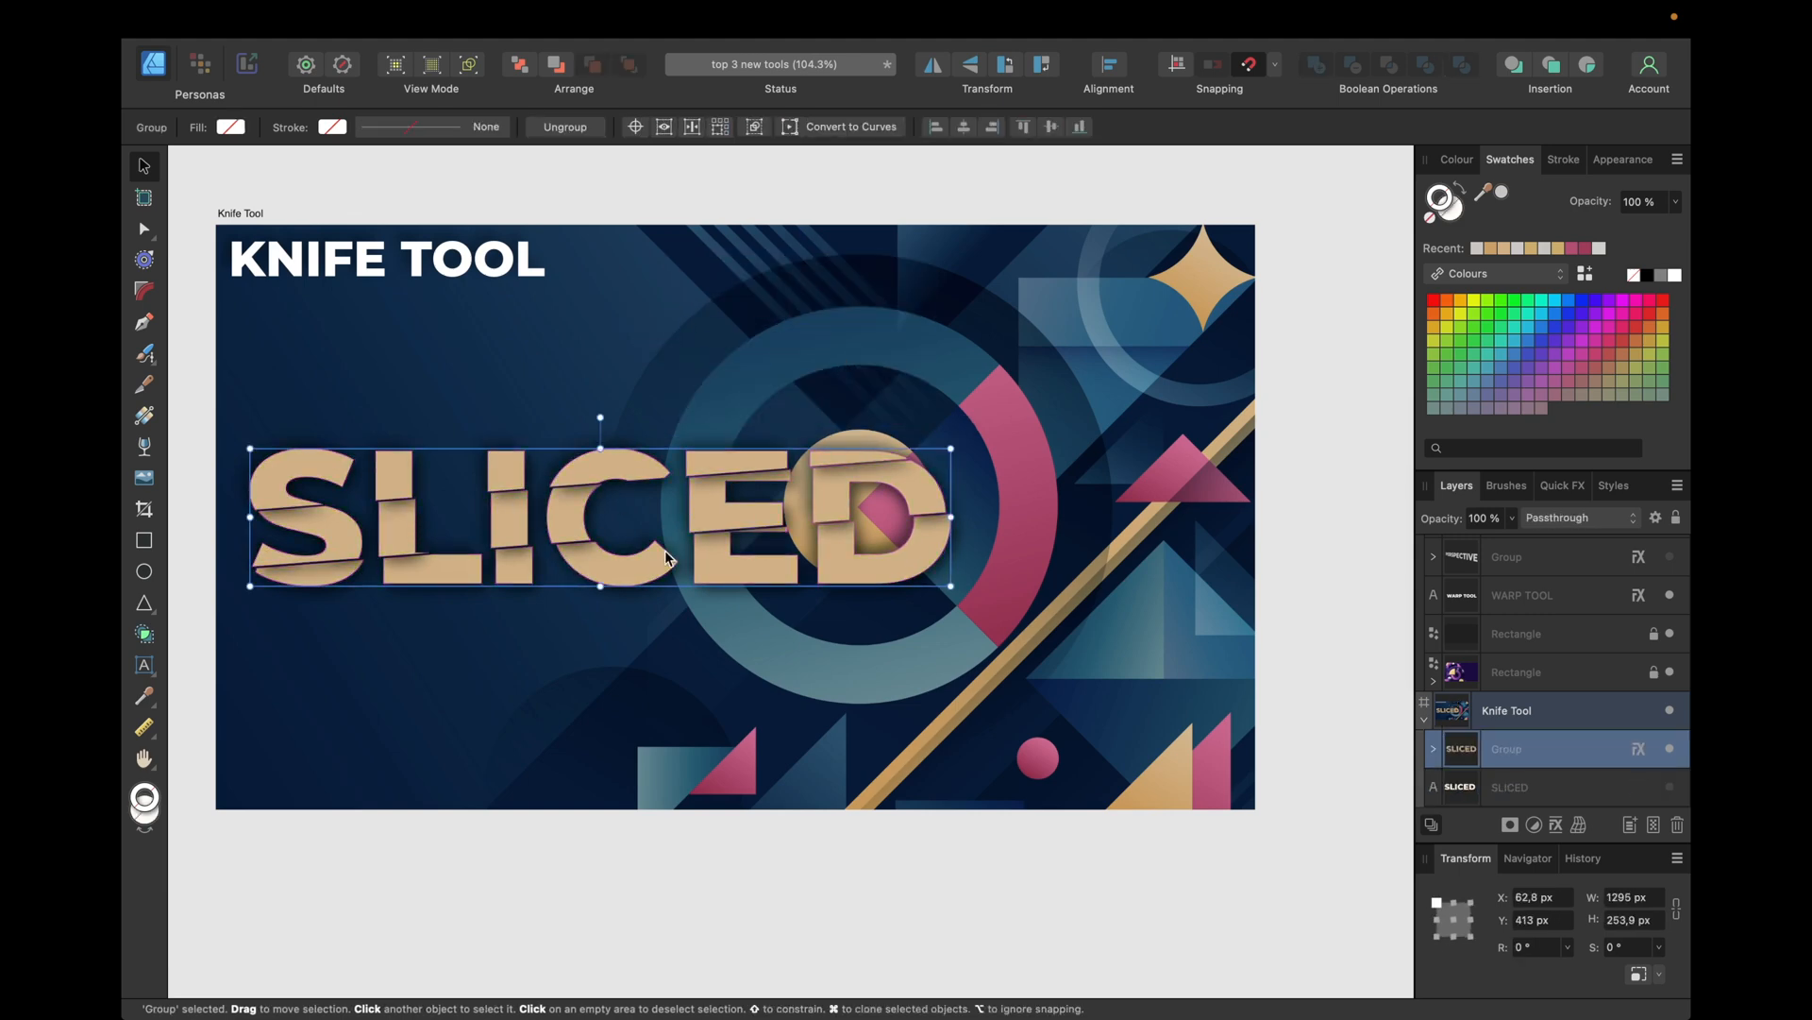
Step: Hide the tan sliced lettering group and show the white SLICED text layer
left_click(1670, 749)
scroll(1657, 718, "down", 3)
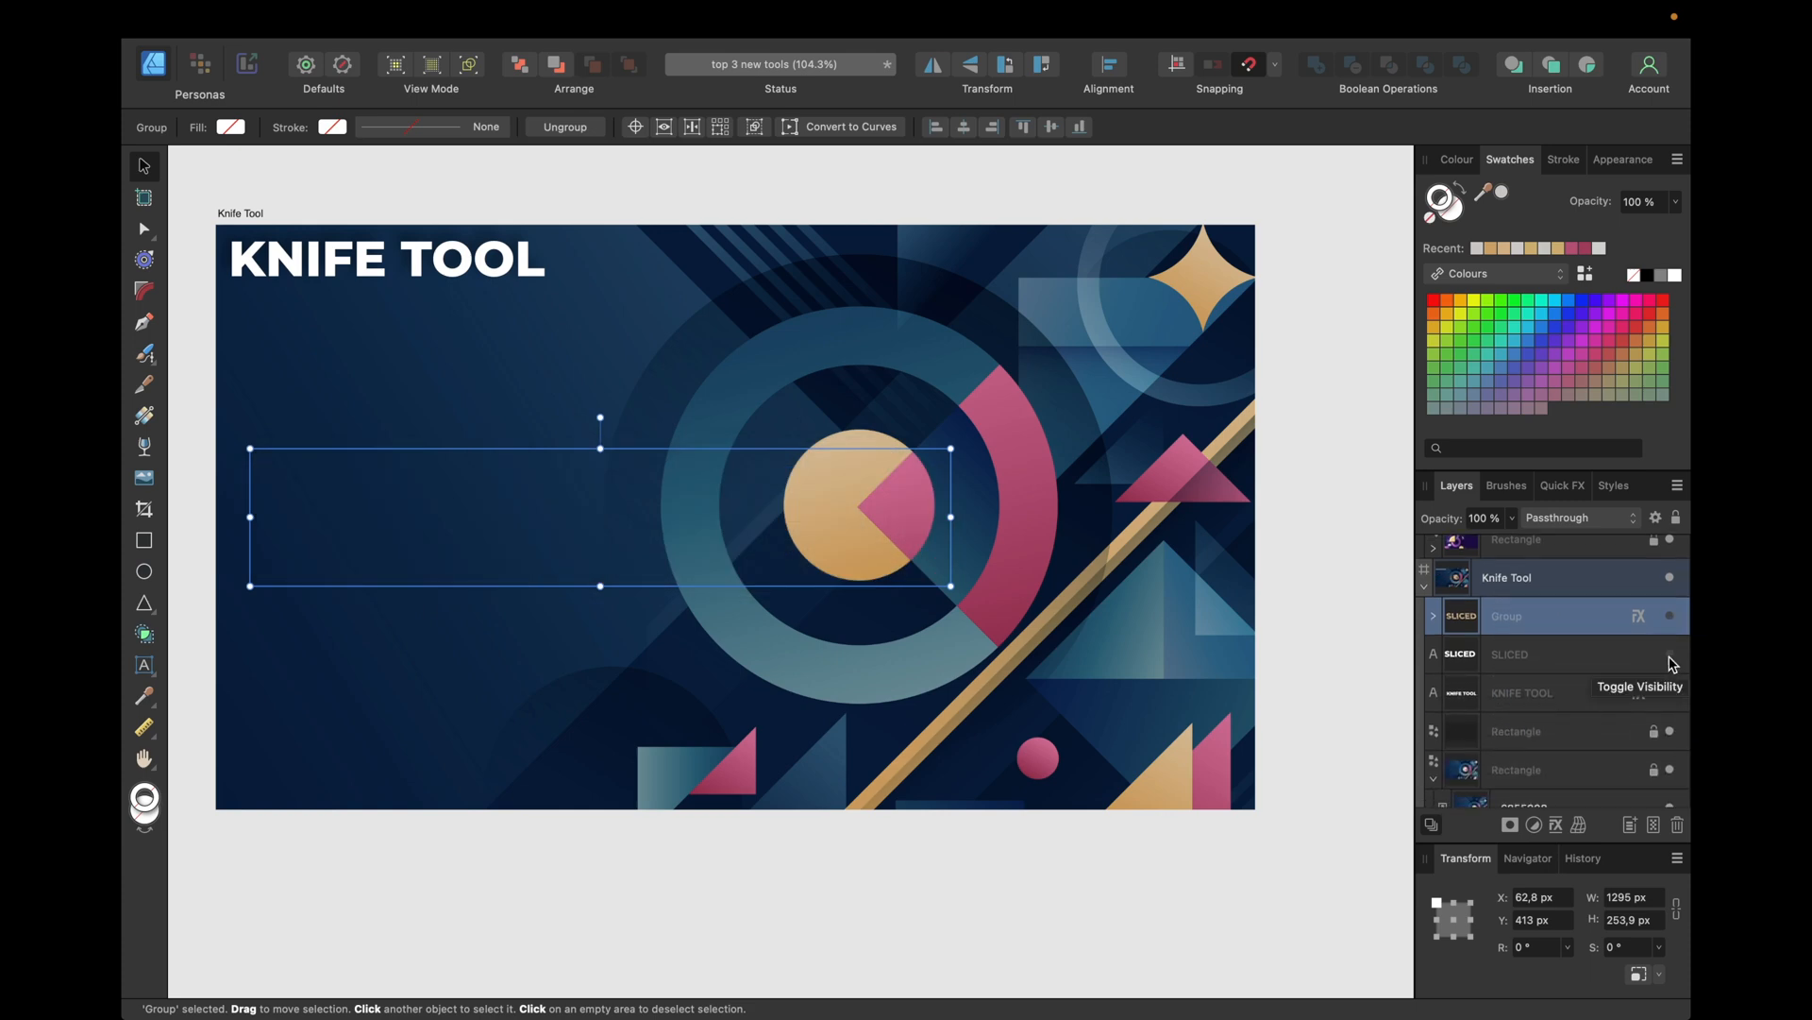
left_click(1670, 654)
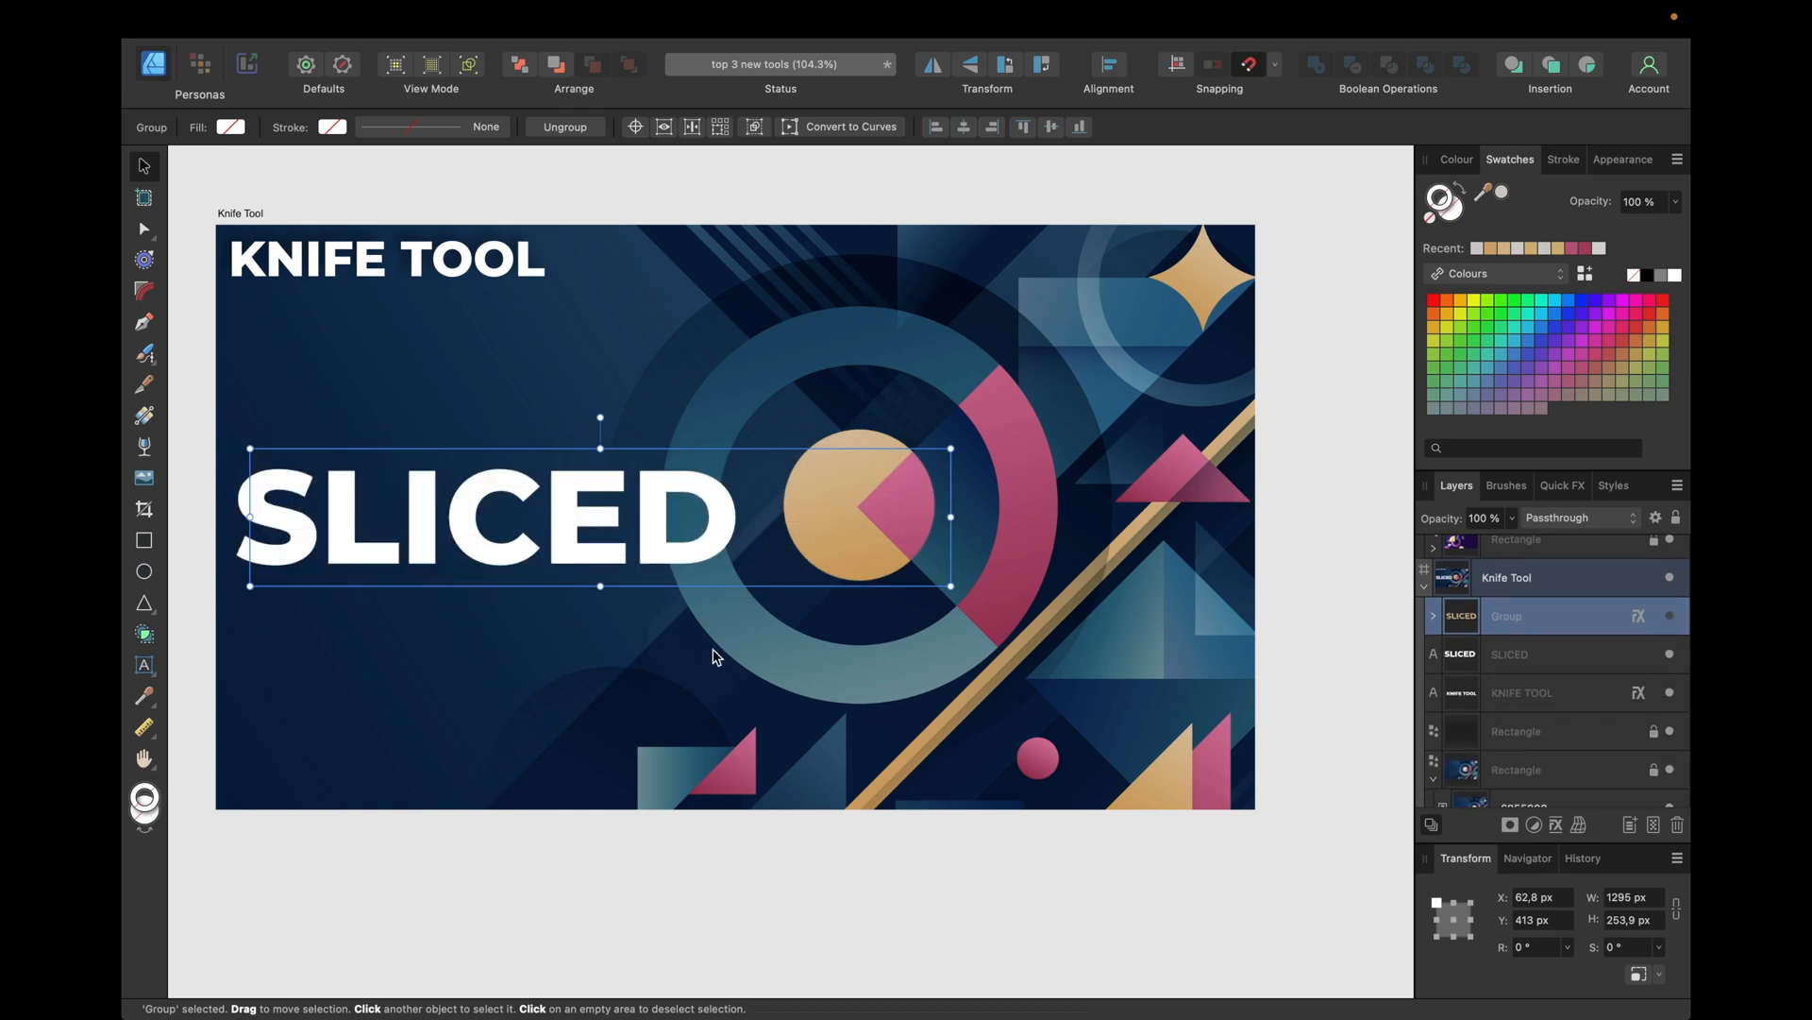
Step: Move the white SLICED text right to about X 78.2 px and slice its upper part with a straight, slightly rising Knife cut
left_click(1549, 657)
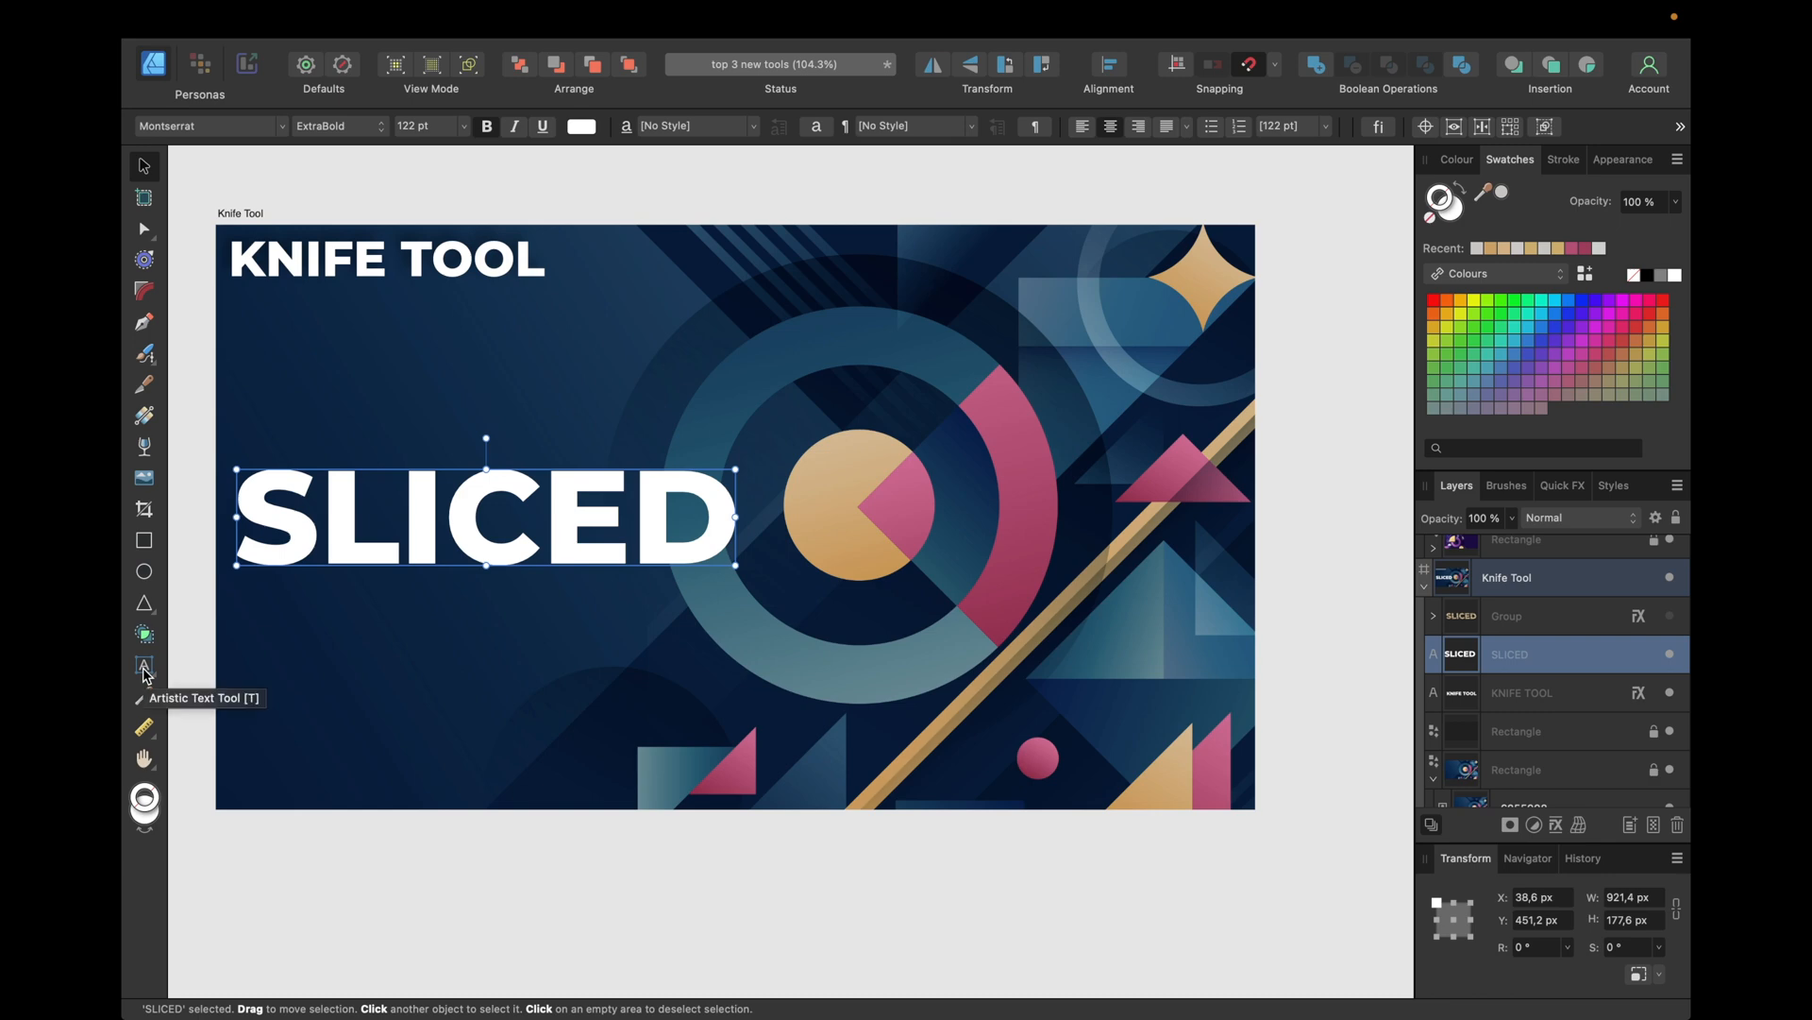
left_click_drag(580, 534, 602, 530)
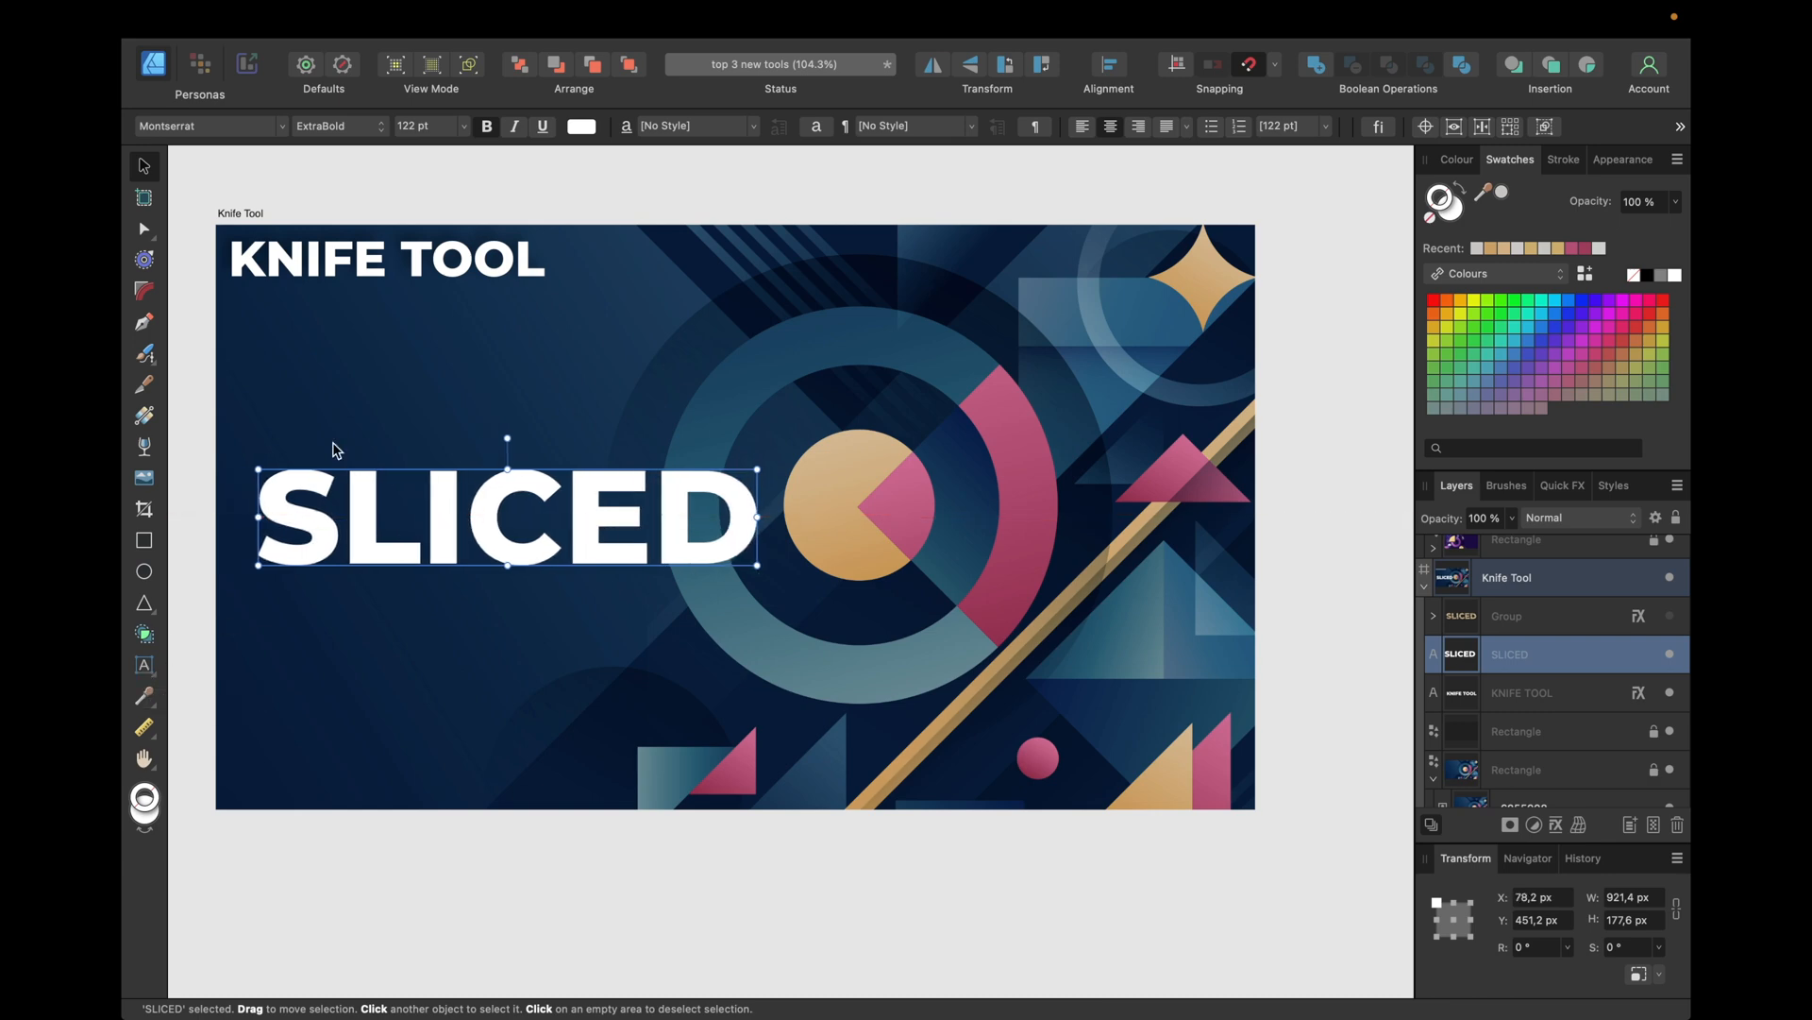
left_click(145, 389)
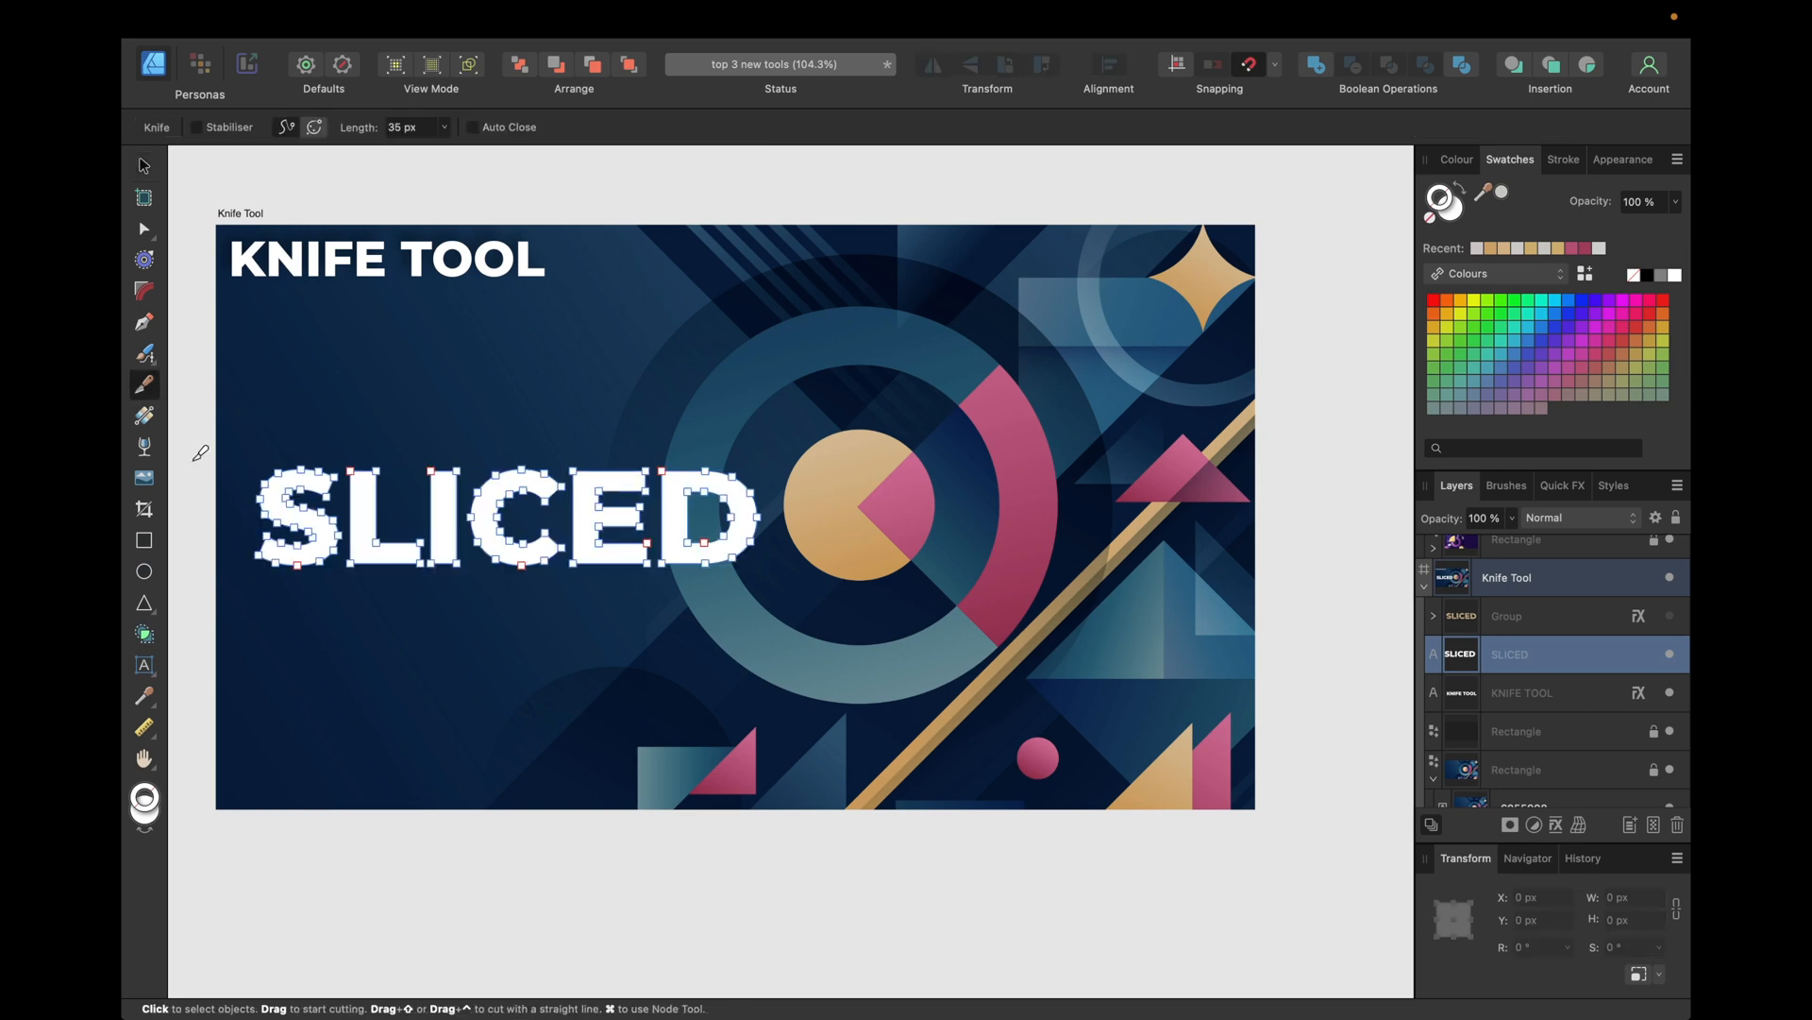
scroll(248, 533, "up", 3)
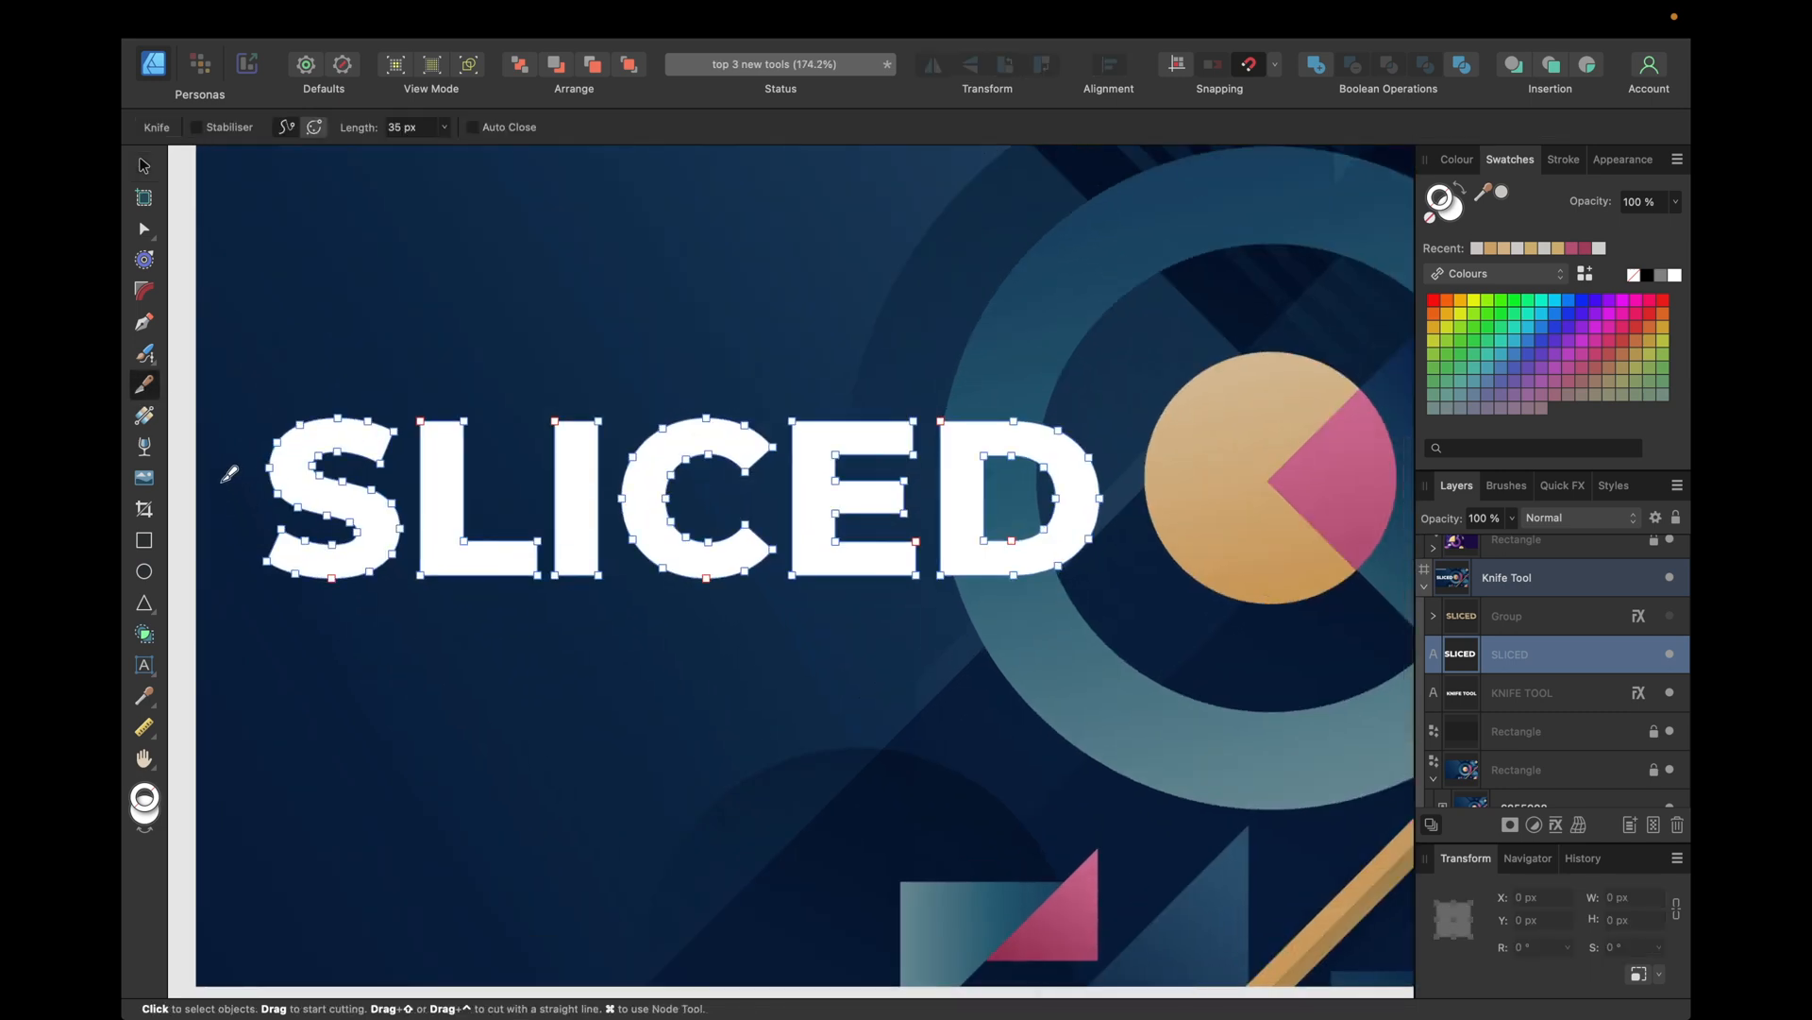
mouse_move(229, 473)
left_mouse_down()
mouse_move(526, 417)
mouse_move(919, 414)
mouse_move(912, 442)
mouse_move(1044, 422)
mouse_move(1036, 408)
mouse_move(1101, 423)
left_mouse_up()
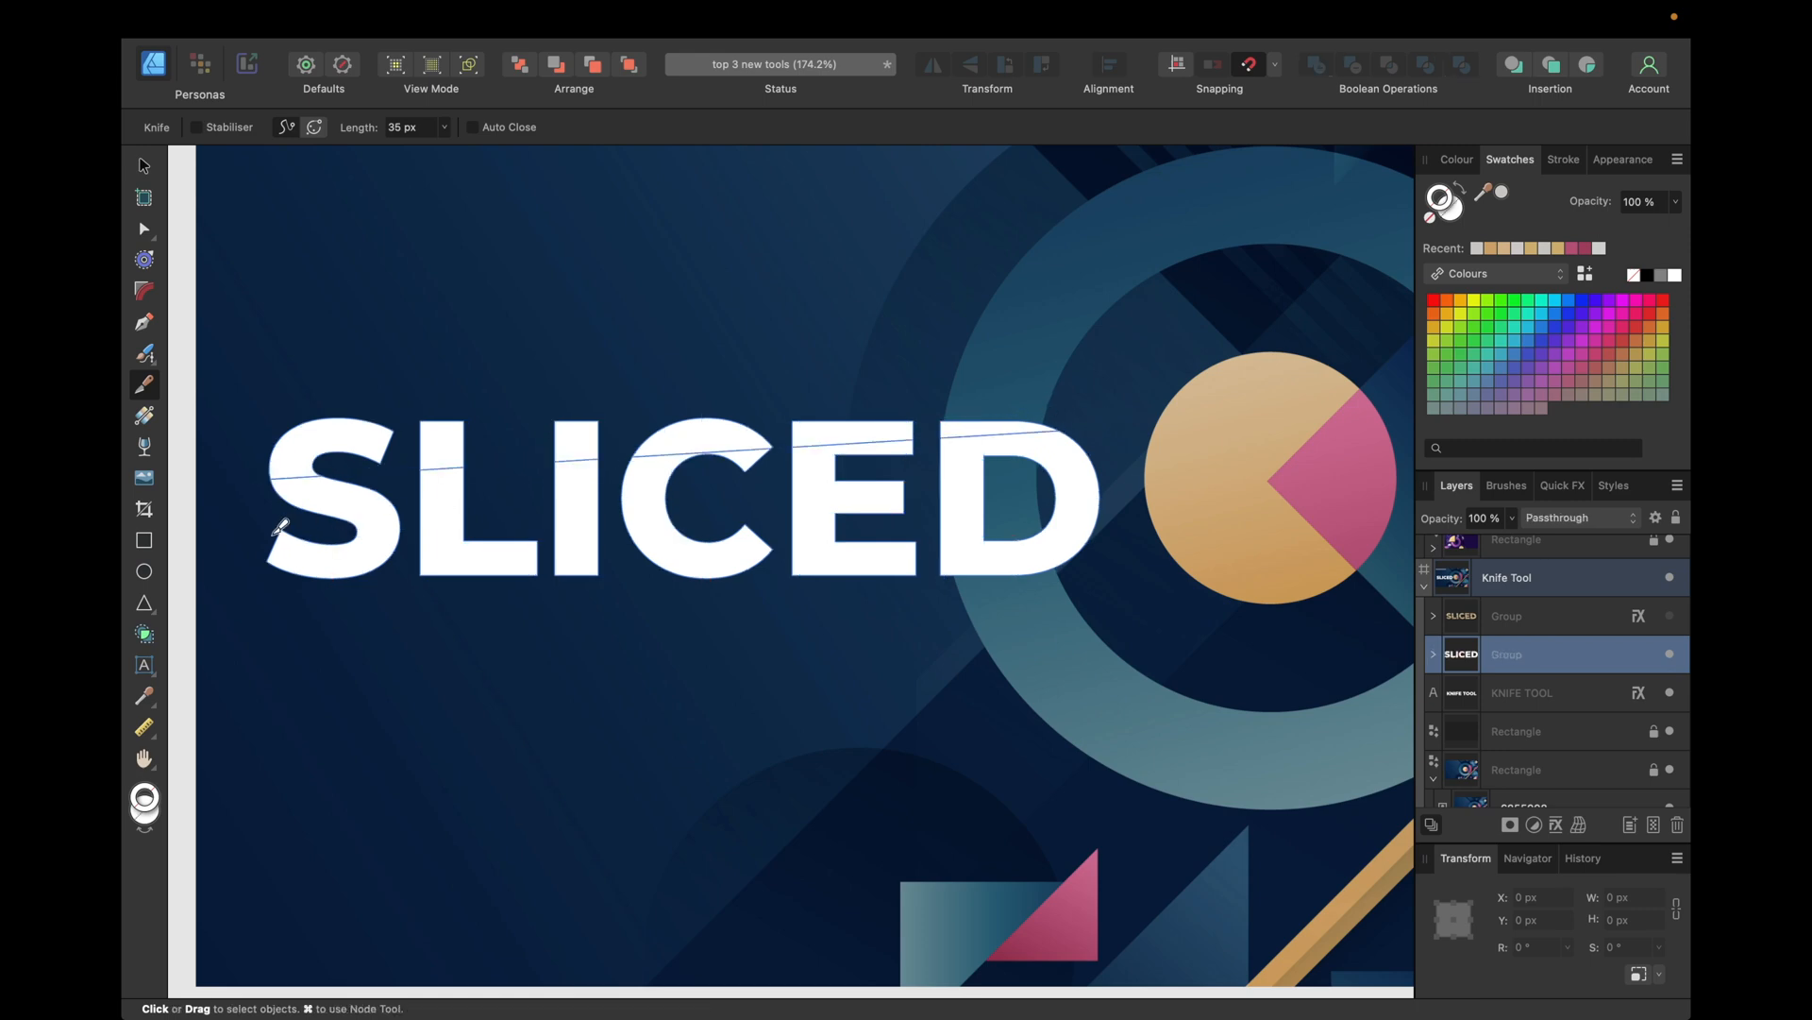